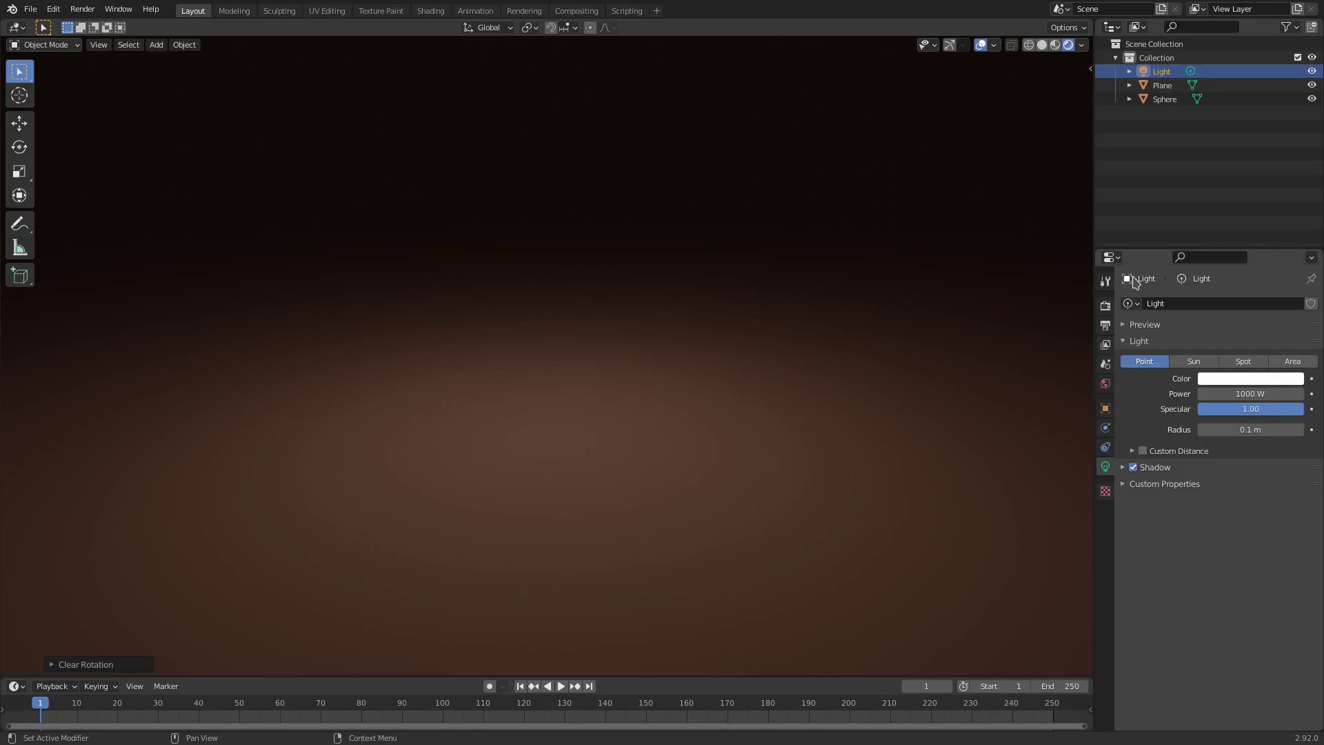
- Add an ico sphere to the scene and raise it along the global Z axis until it floats above the plane
middle_click_drag(814, 298, 789, 317)
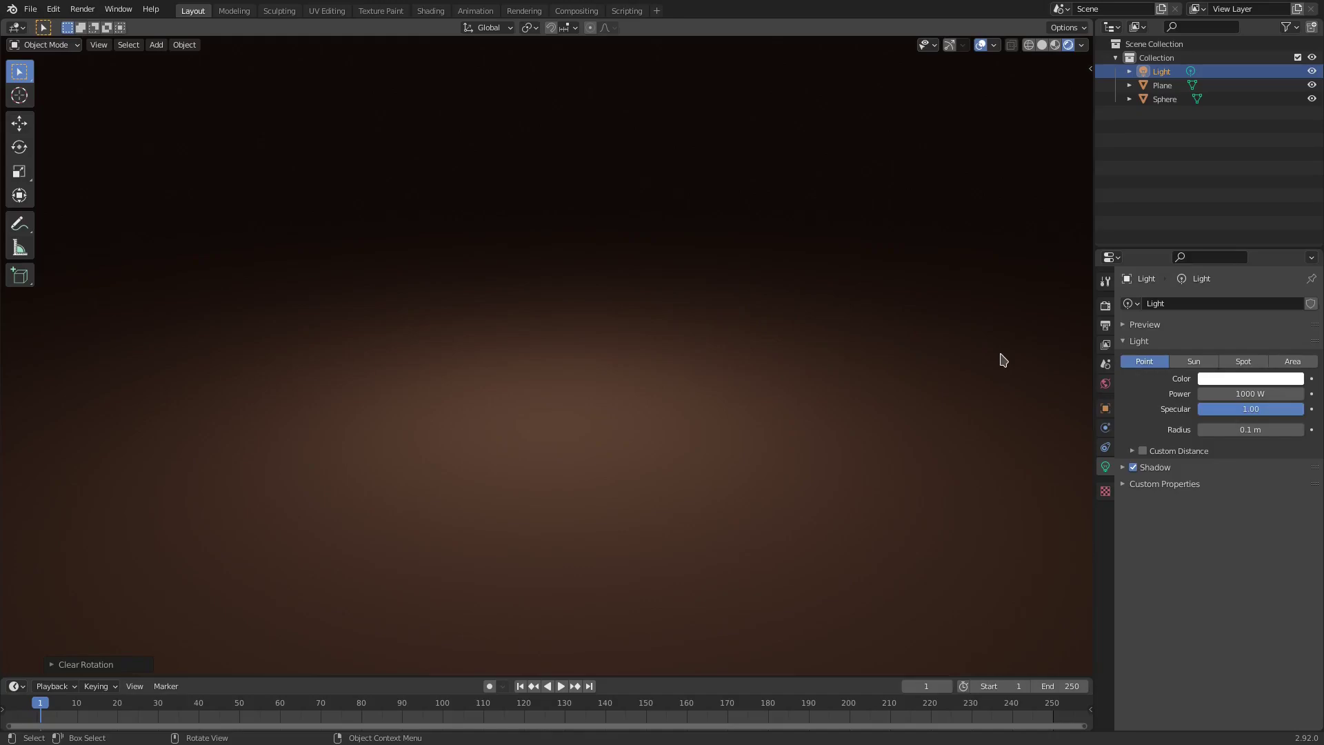
key("shift+a")
mouse_move(1002, 355)
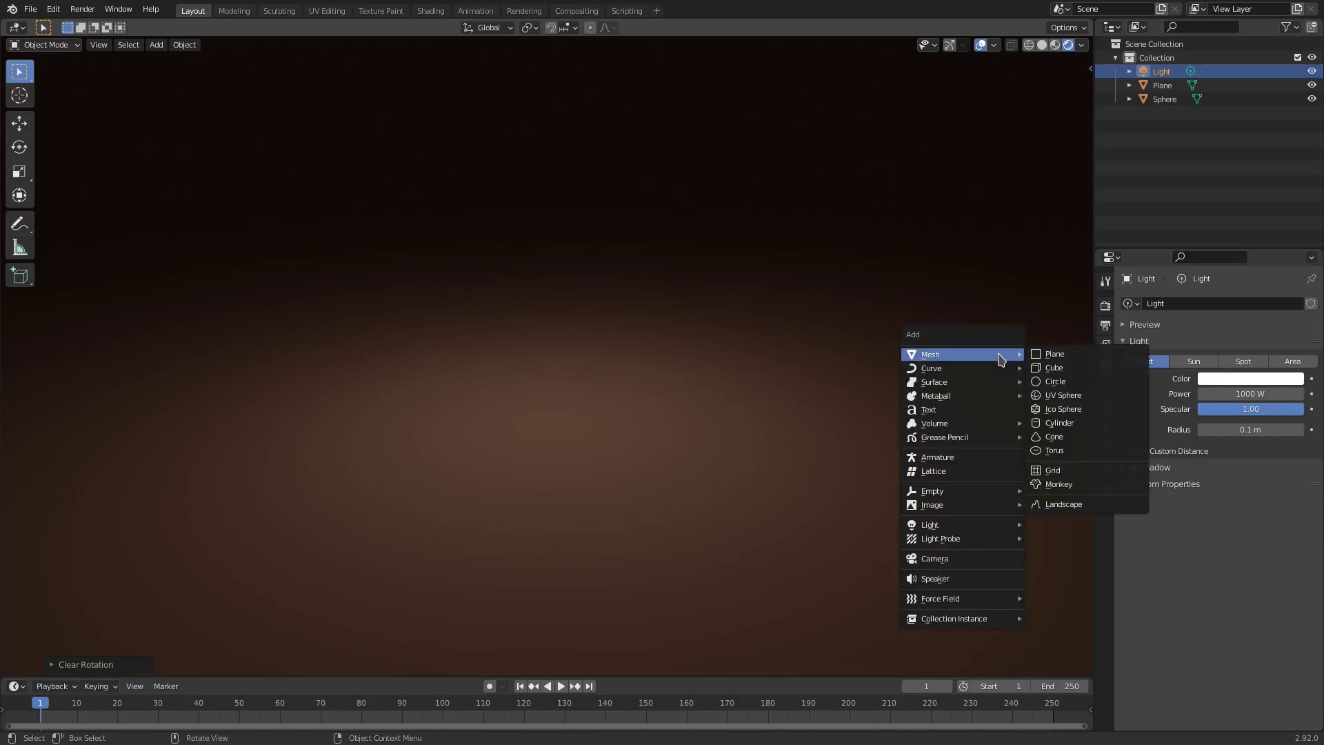
left_click(1084, 412)
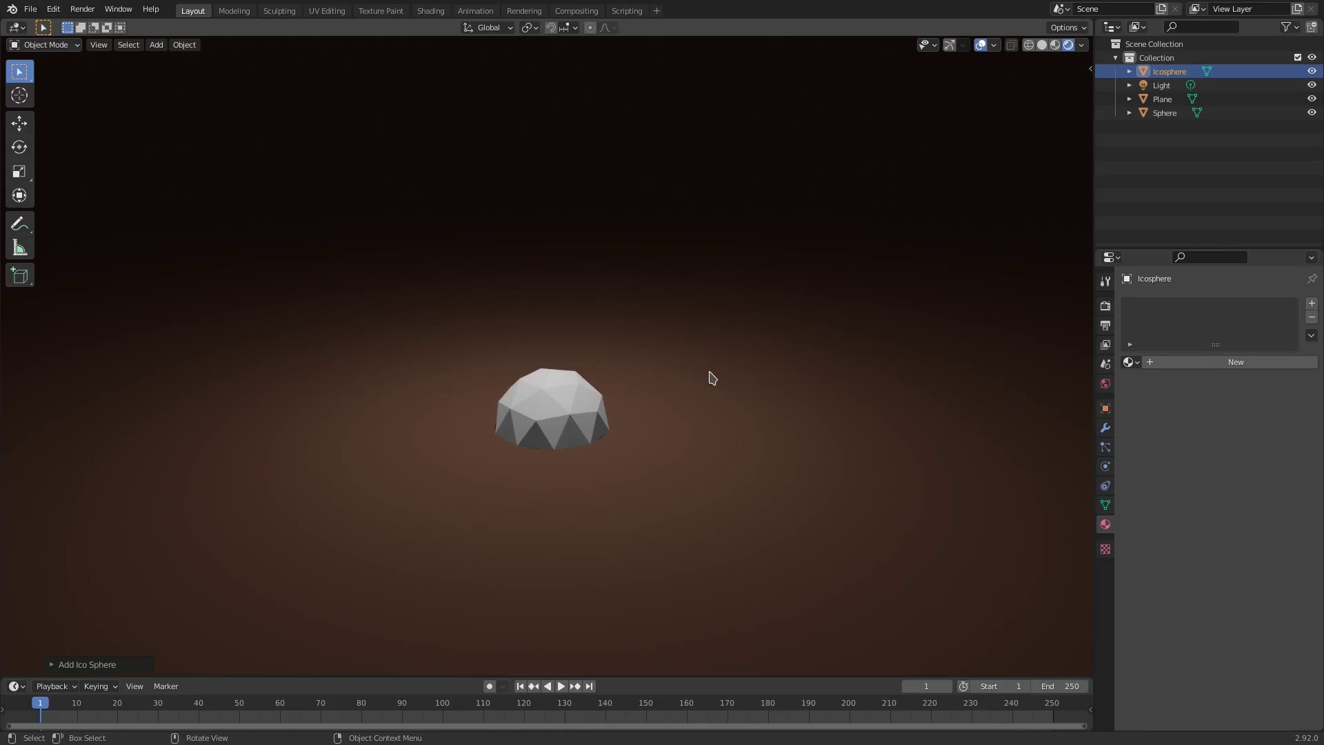
key("g")
key("z")
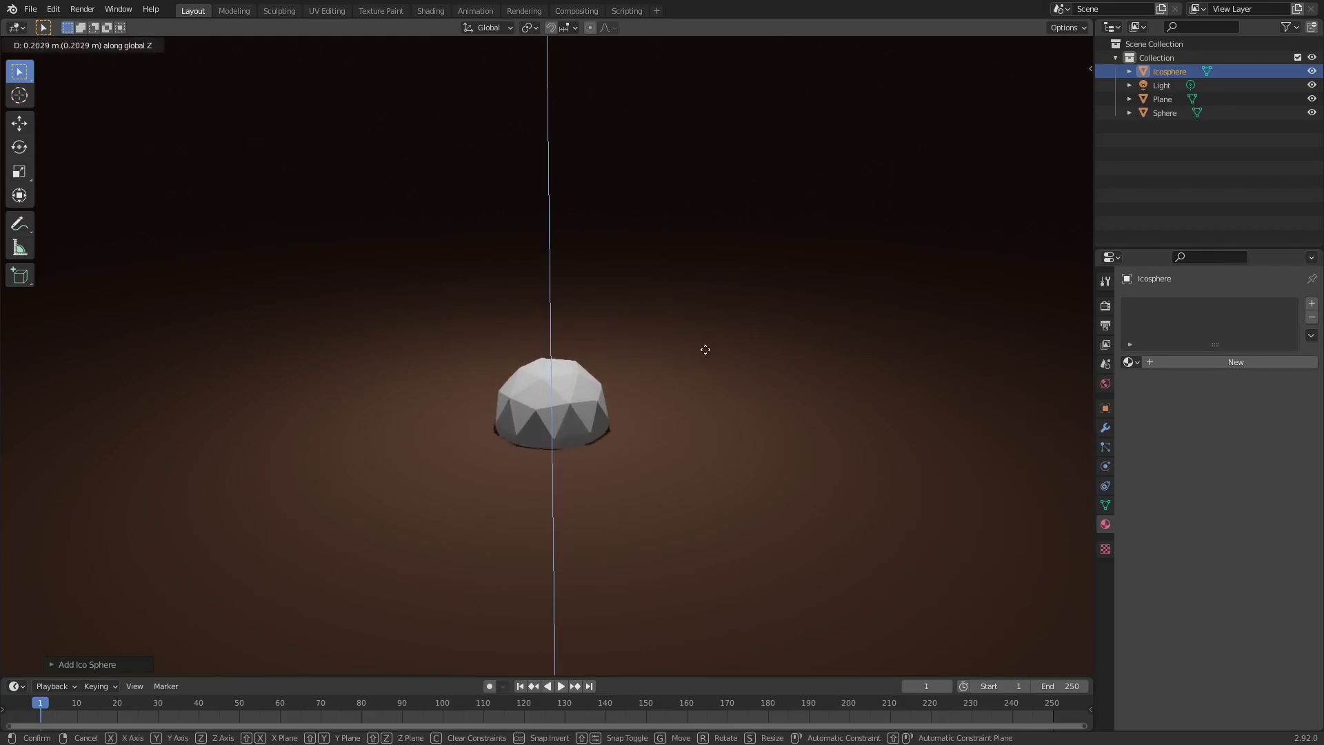
left_click(703, 301)
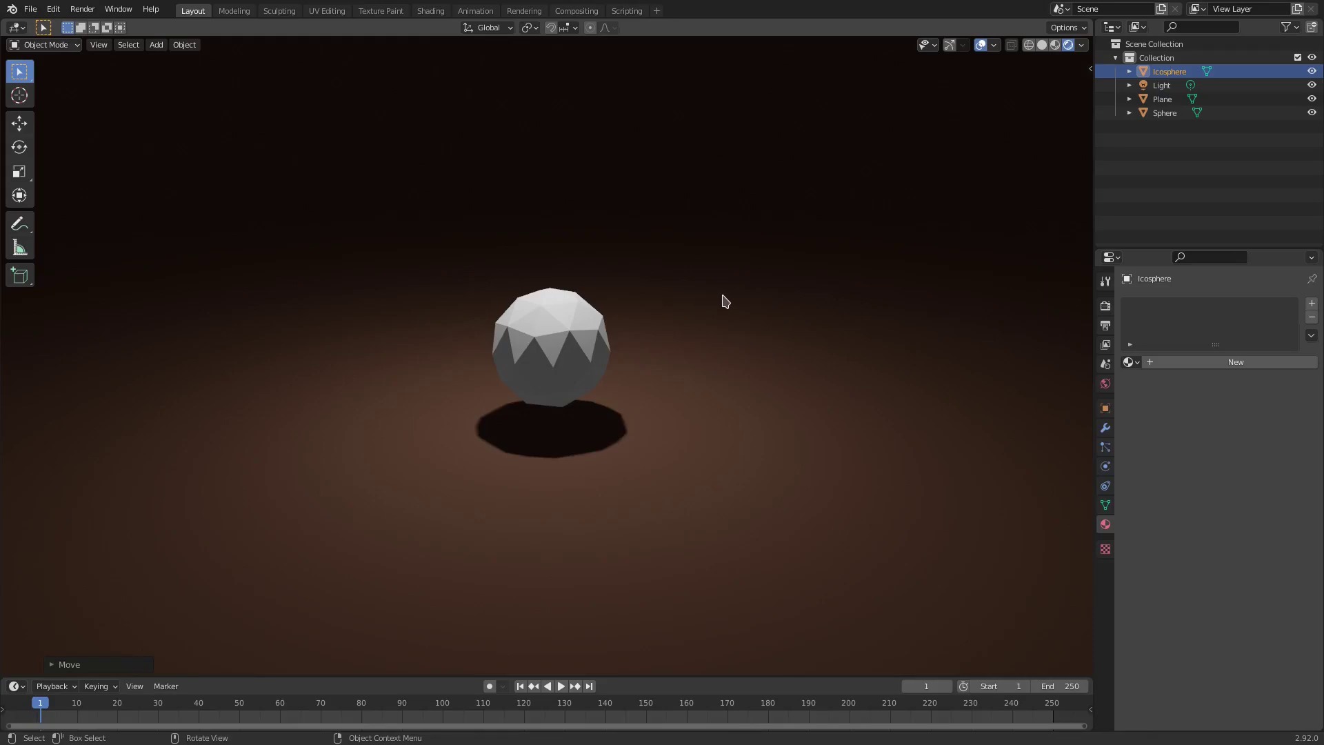
- Select the icosphere and turn on the viewport gizmos and the Outline Selected overlay
scroll(677, 332, "up", 2)
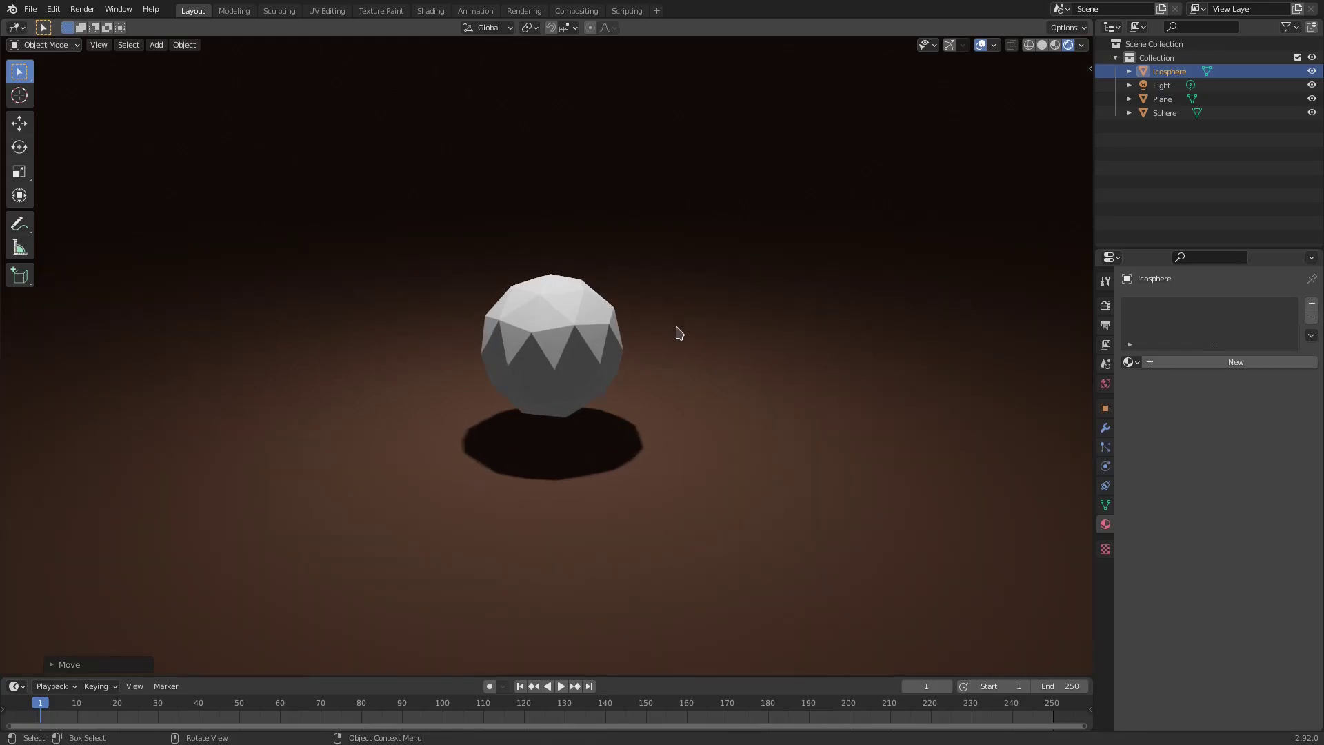
middle_click_drag(694, 321, 605, 308)
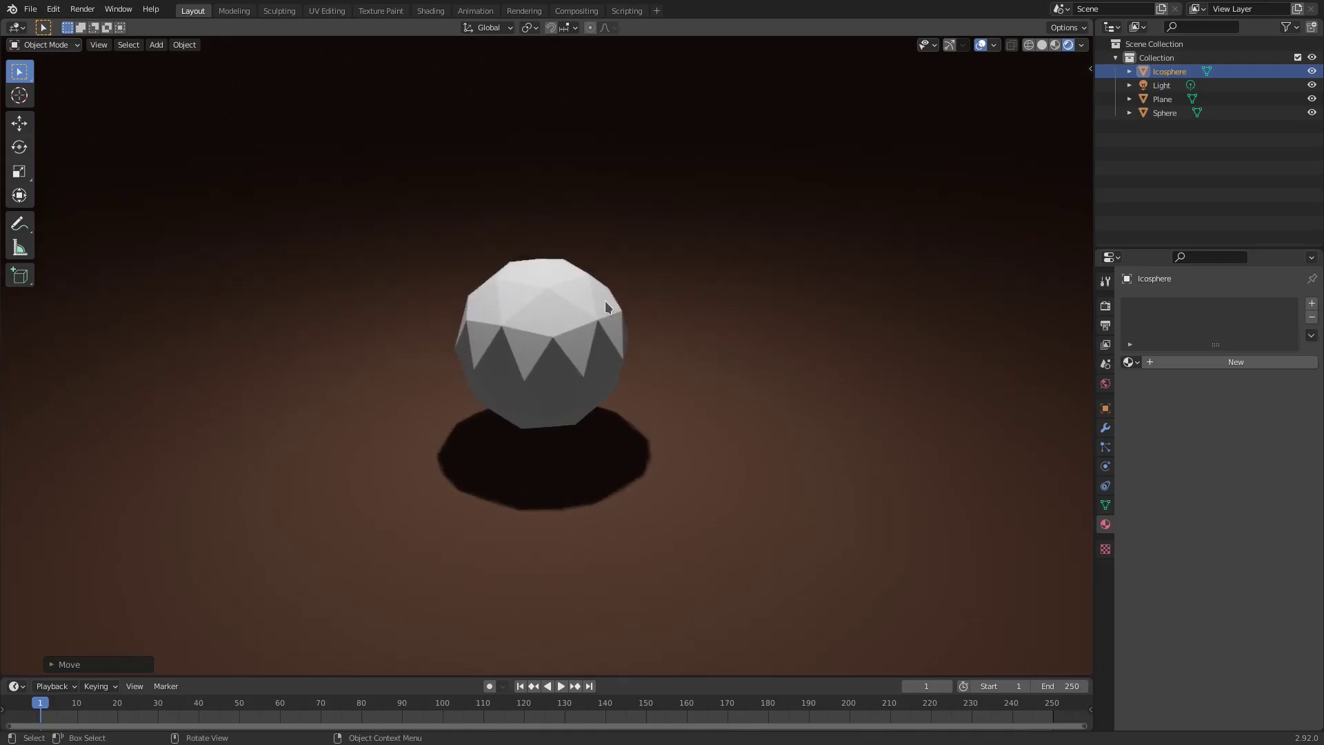
left_click(557, 304)
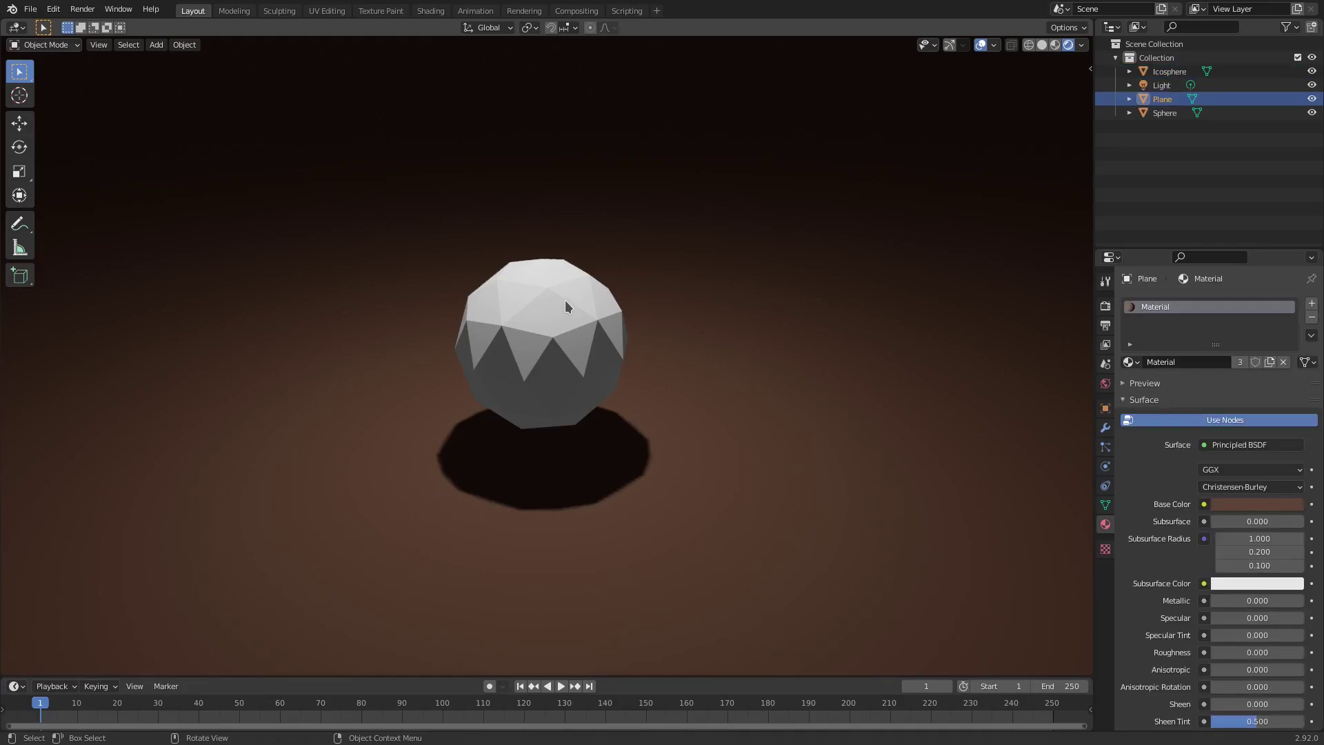
left_click(551, 333)
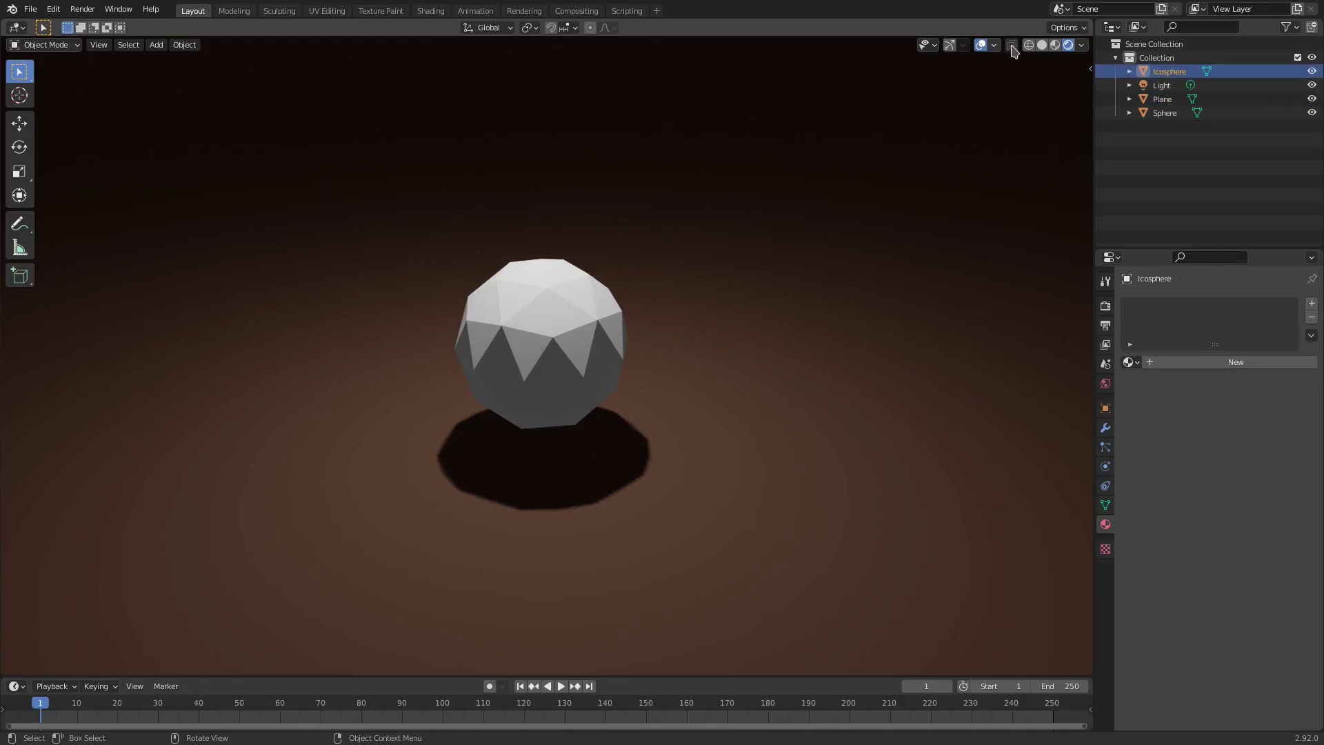
left_click(952, 46)
left_click(994, 46)
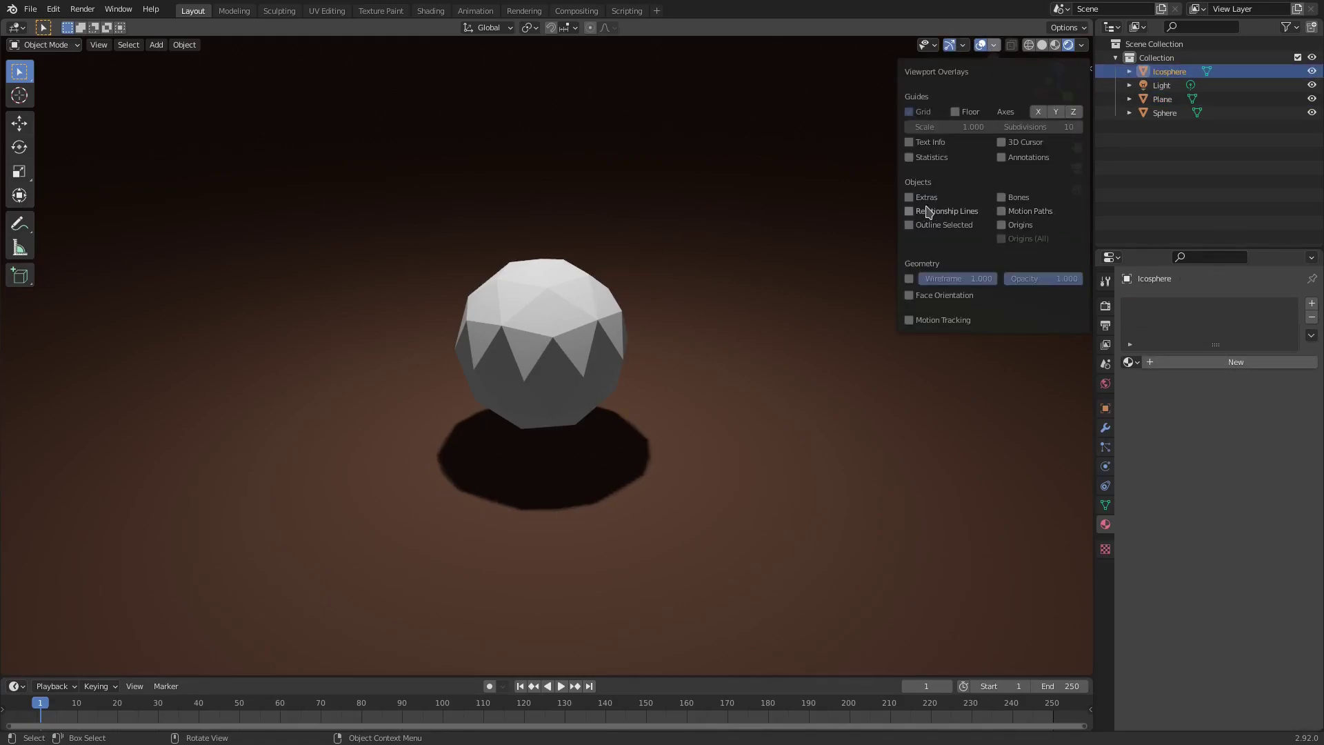
left_click(945, 226)
- Subdivide the icosphere's whole mesh three times in Edit Mode and return to Object Mode
right_click(557, 333)
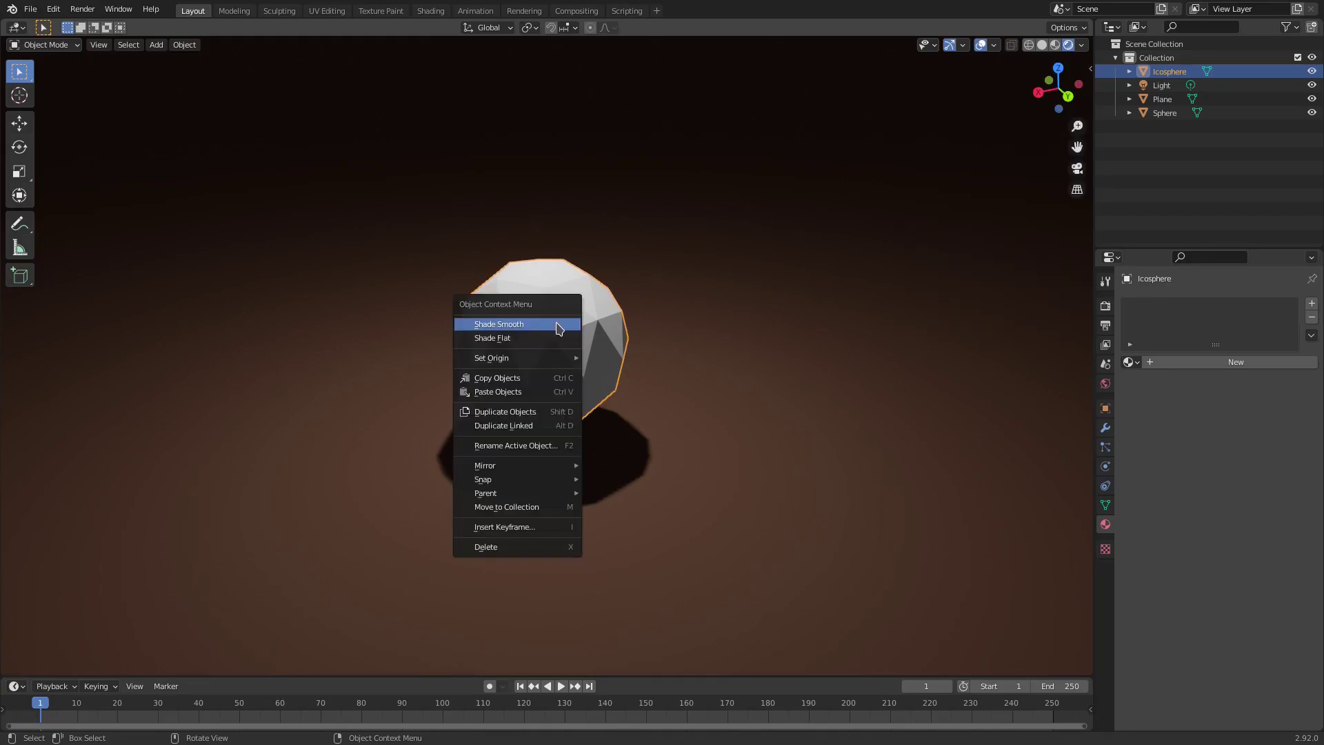
key("Tab")
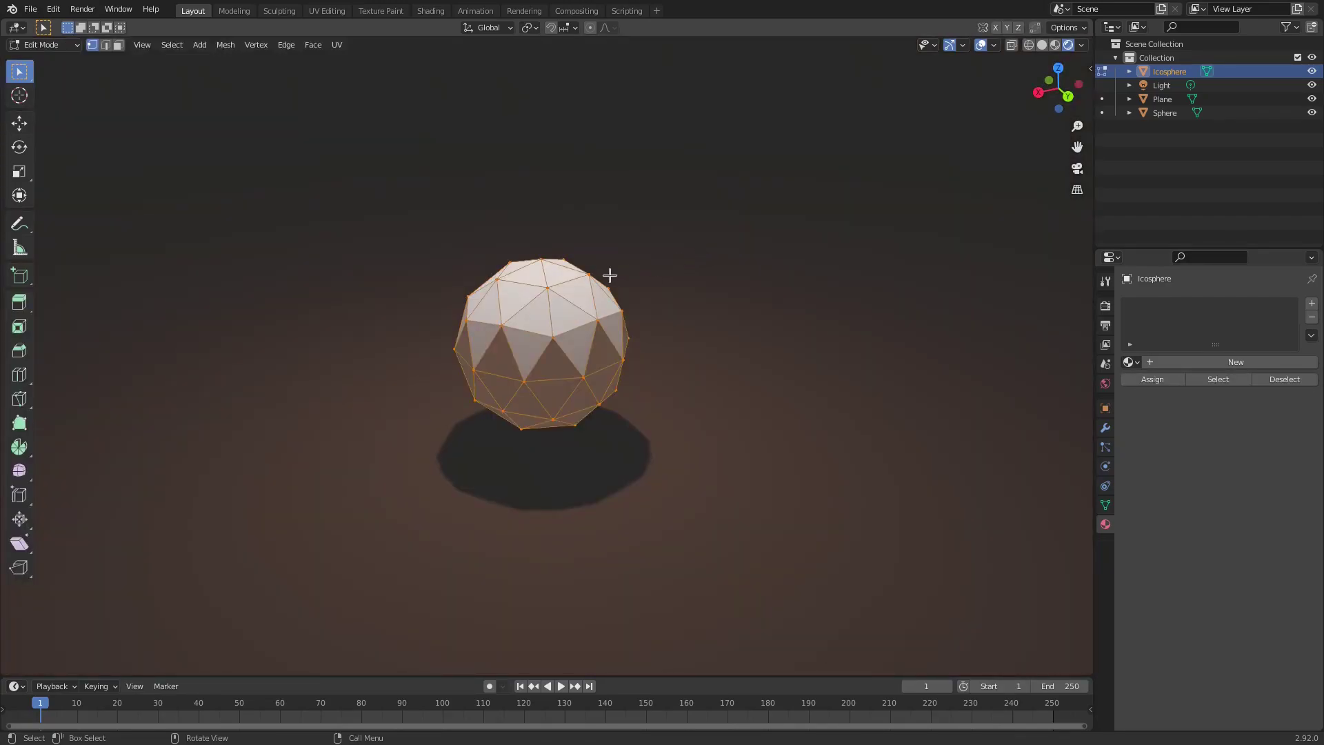
right_click(552, 301)
left_click(550, 302)
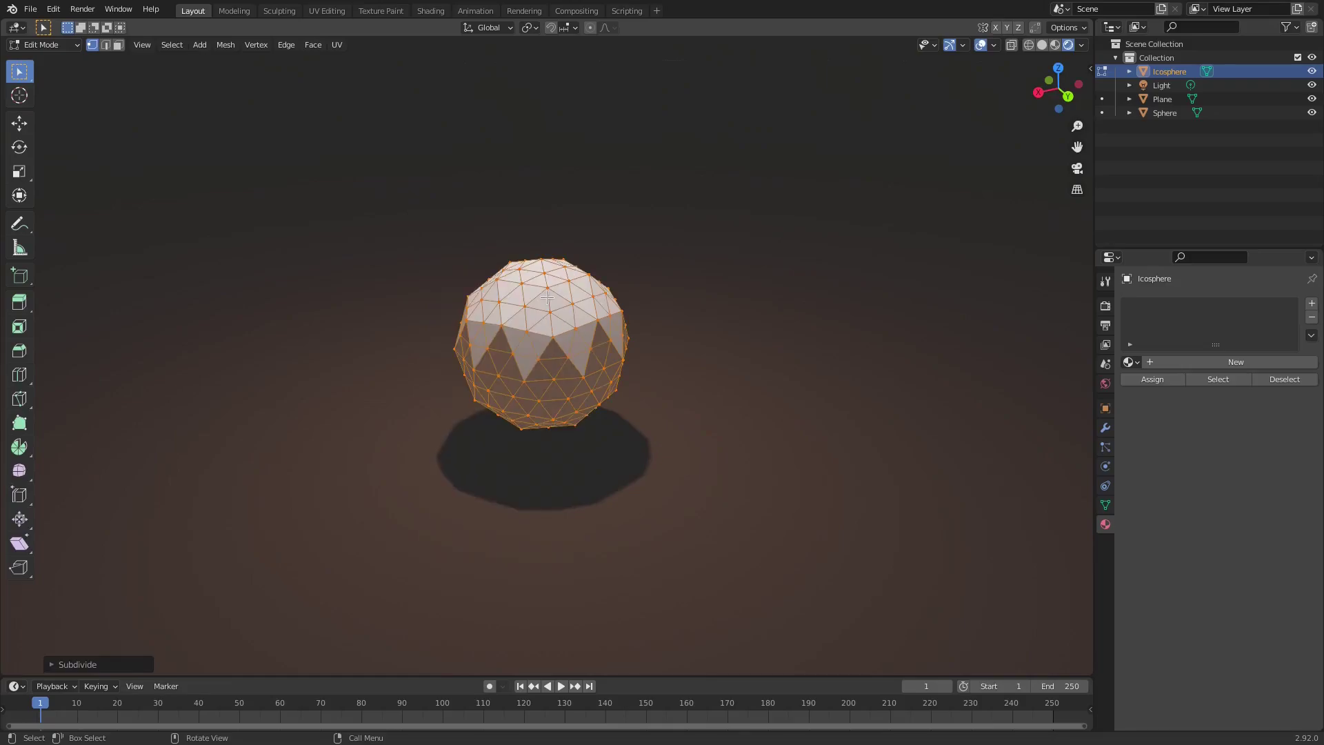
right_click(547, 297)
left_click(549, 301)
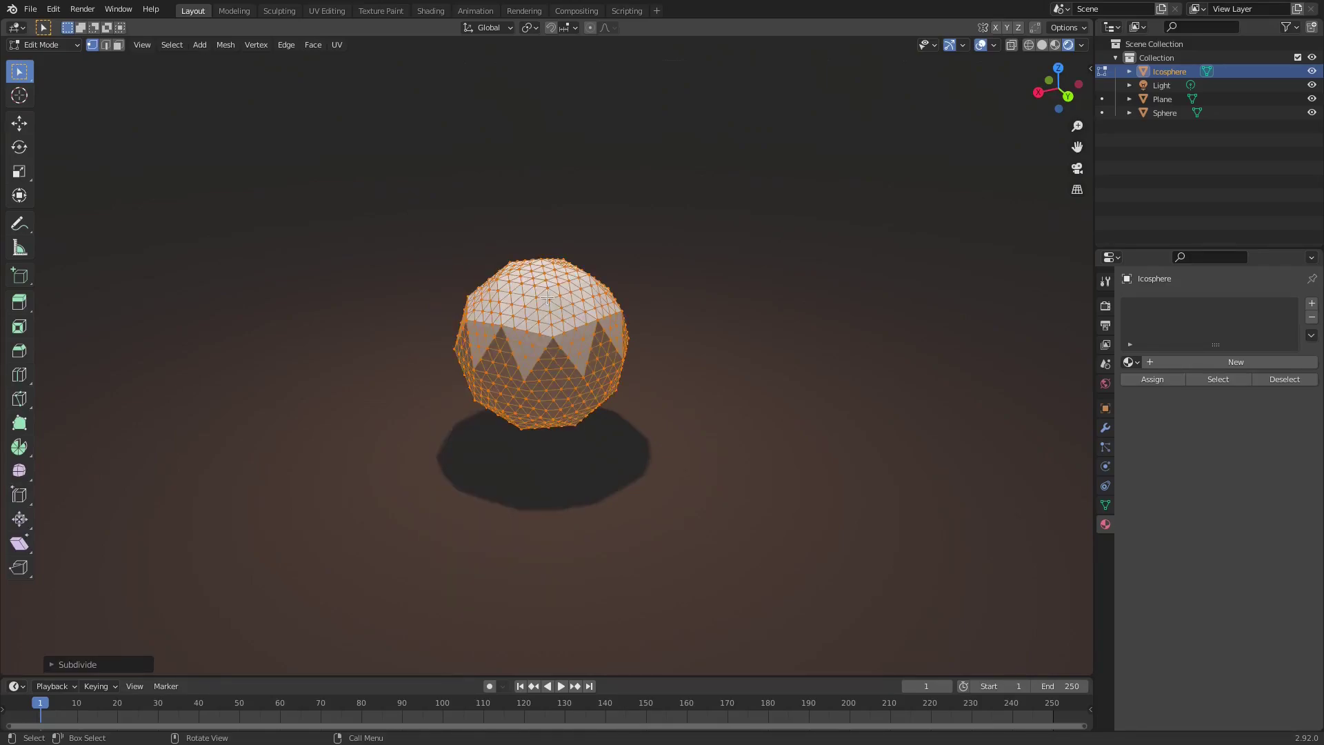
right_click(547, 297)
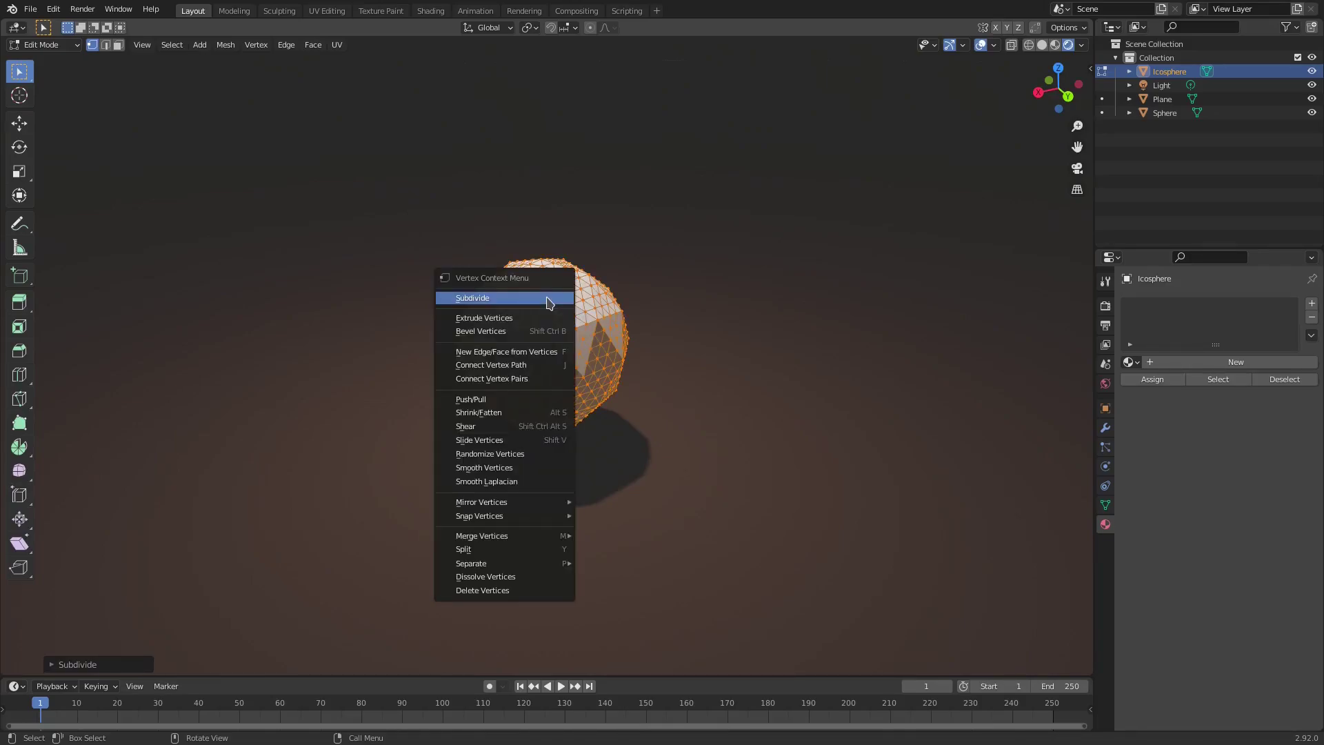
left_click(547, 299)
scroll(600, 344, "up", 5)
middle_click_drag(737, 357, 568, 356)
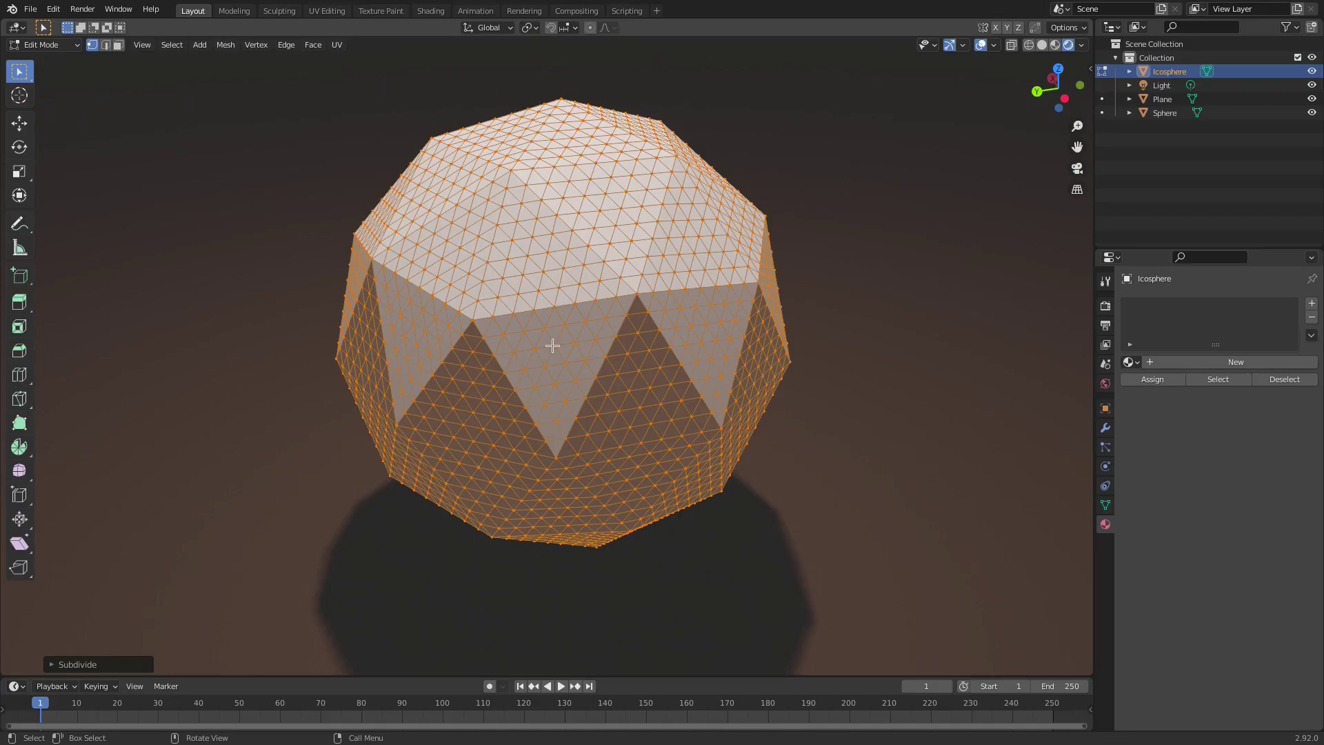
key("Tab")
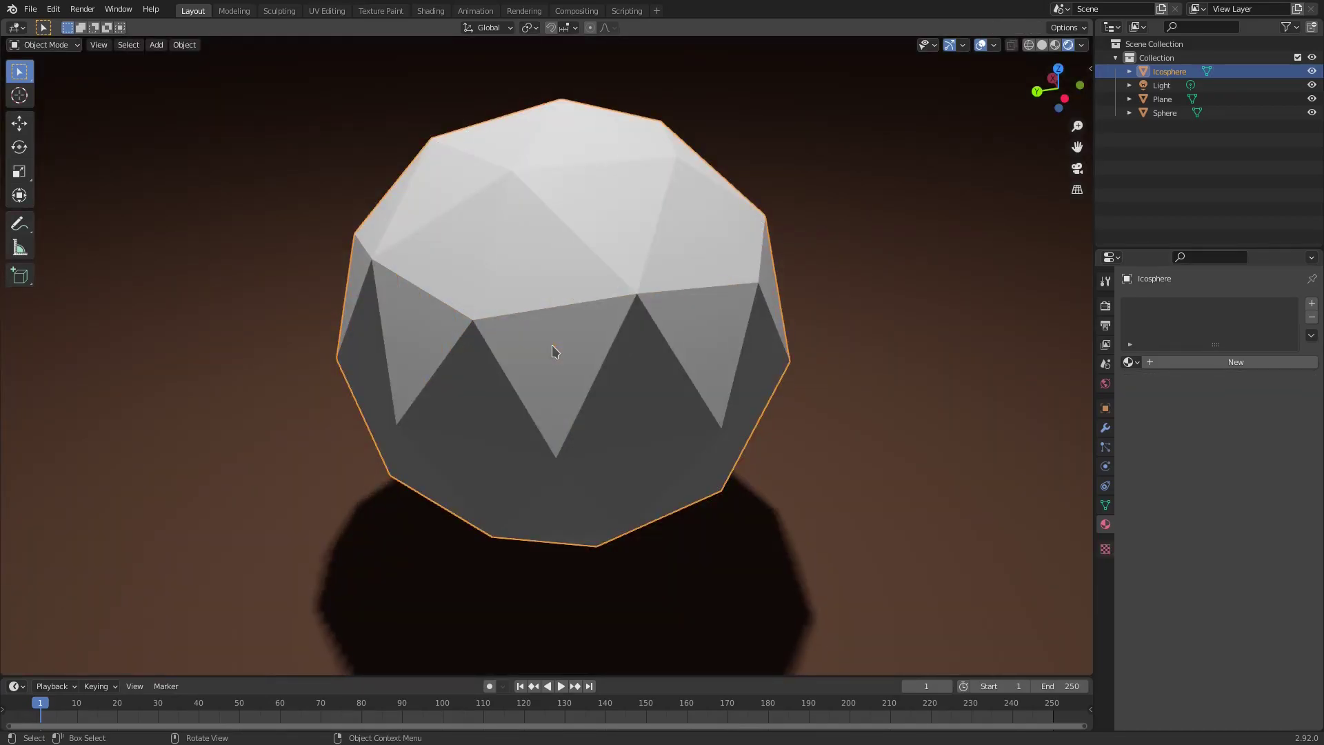
- Add a Displace modifier to the icosphere and create a new texture for it
left_click(1105, 428)
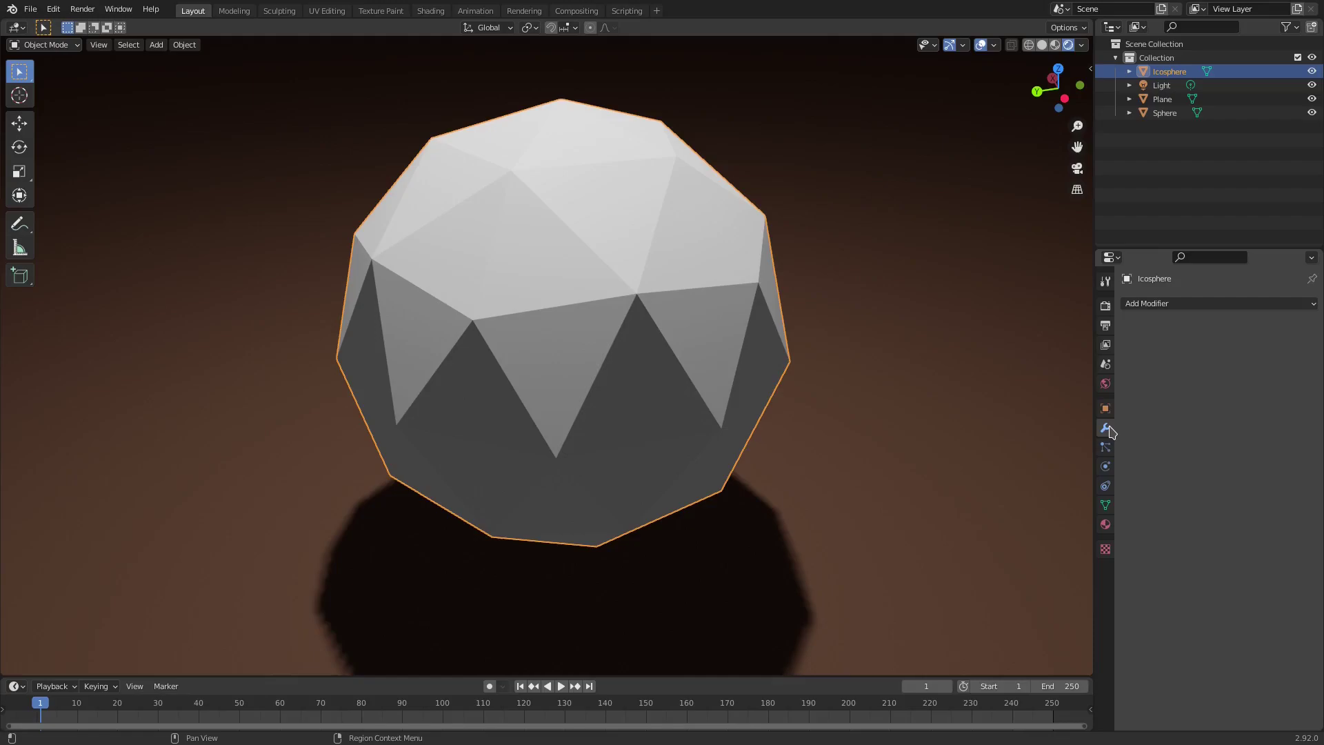
left_click(1167, 304)
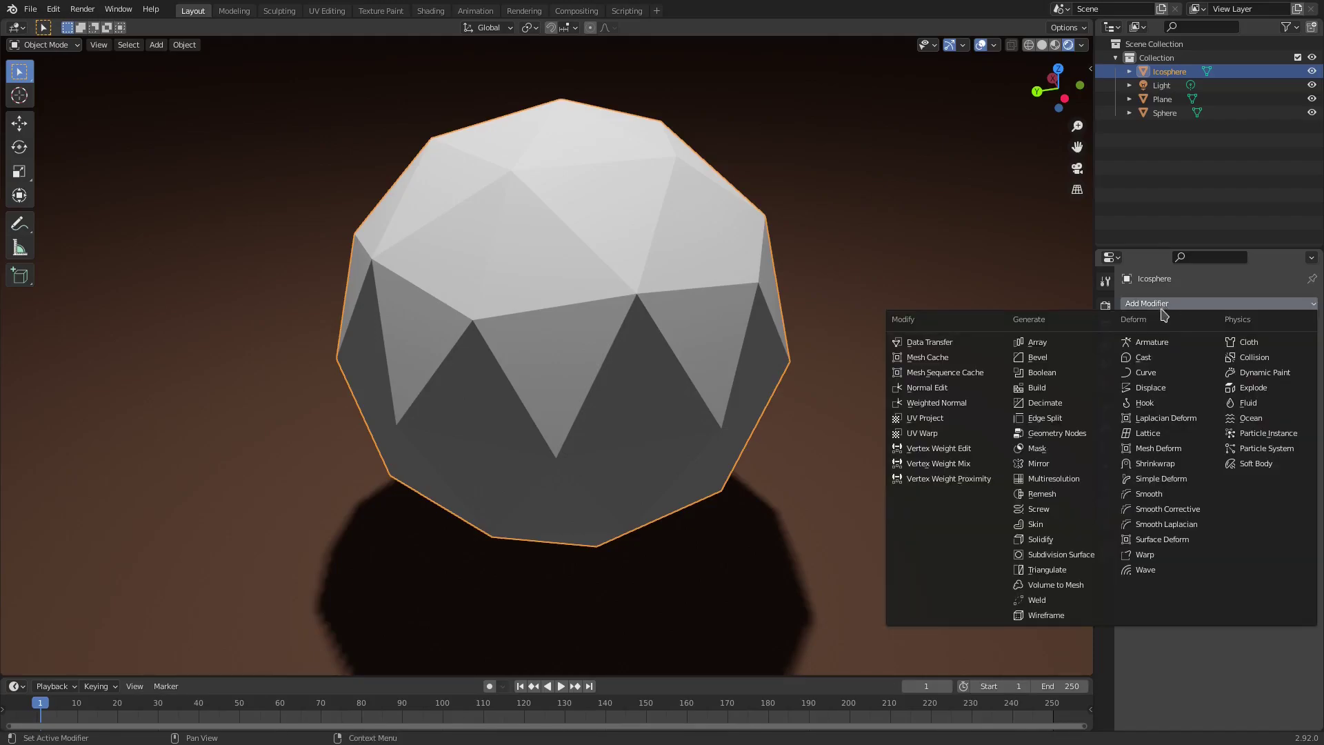
left_click(1150, 388)
scroll(769, 335, "down", 3)
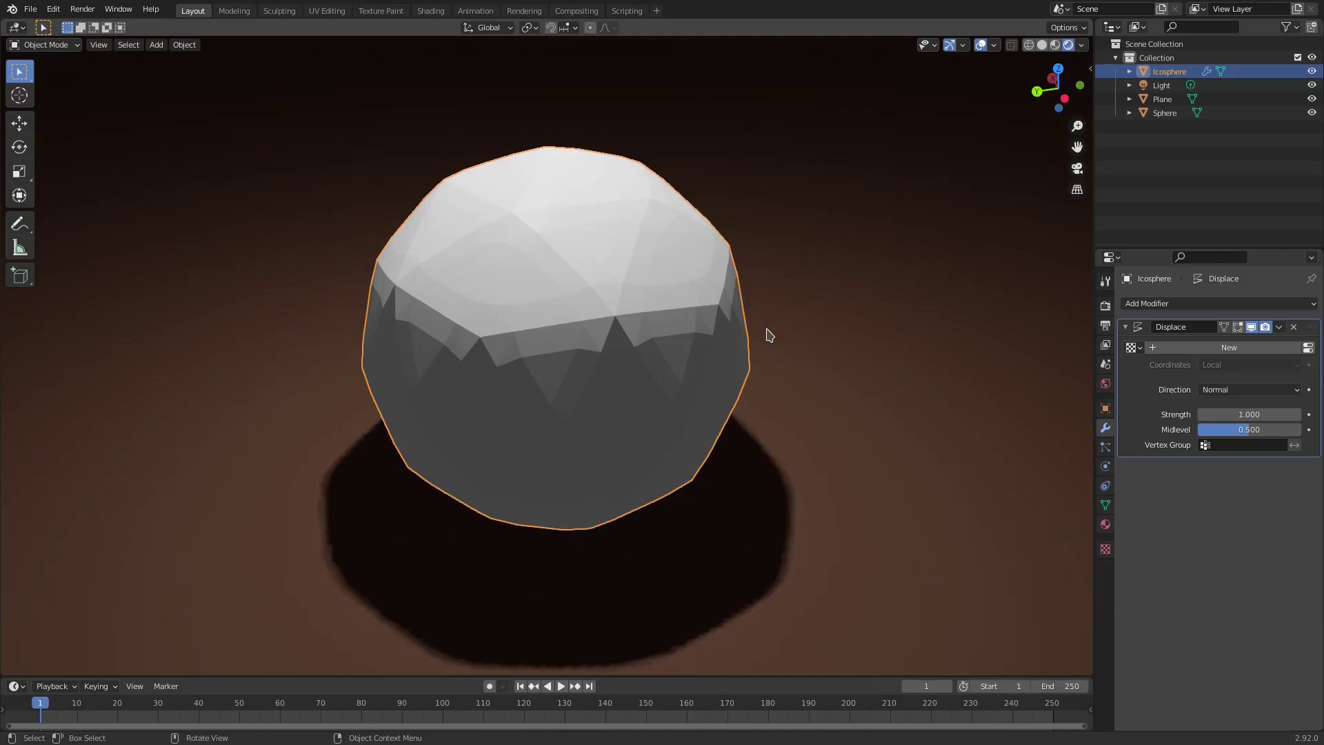
middle_click_drag(769, 335, 842, 331)
left_click(1137, 348)
left_click(1185, 353)
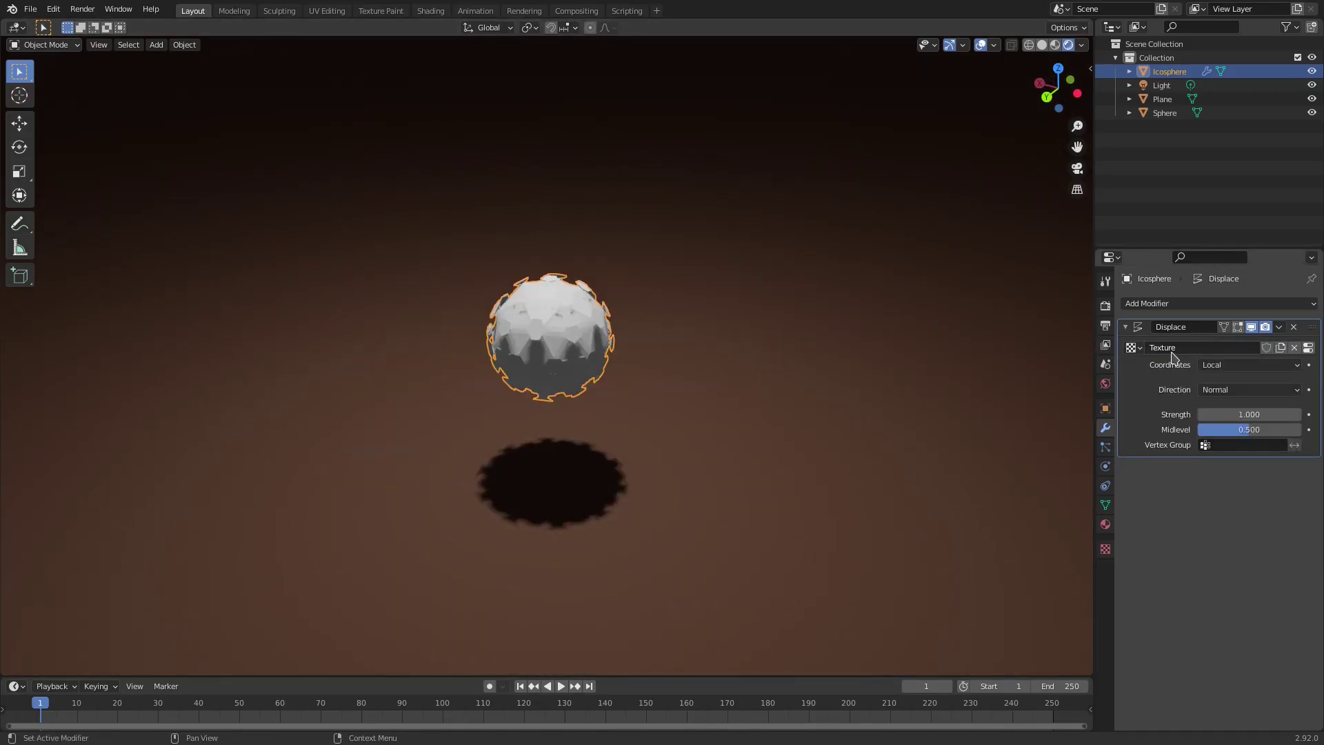
- Try the Clouds type for the displacement texture, and set its type to Noise
left_click(1106, 549)
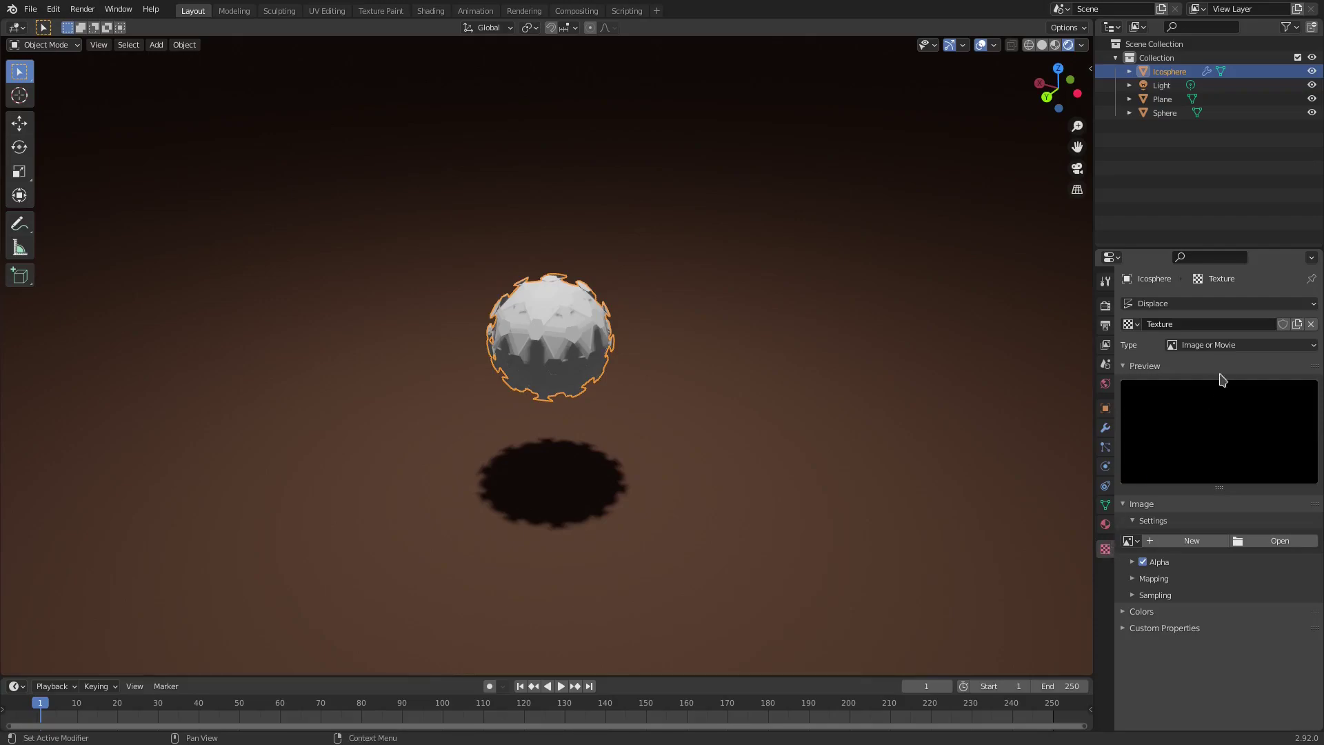
left_click(1228, 345)
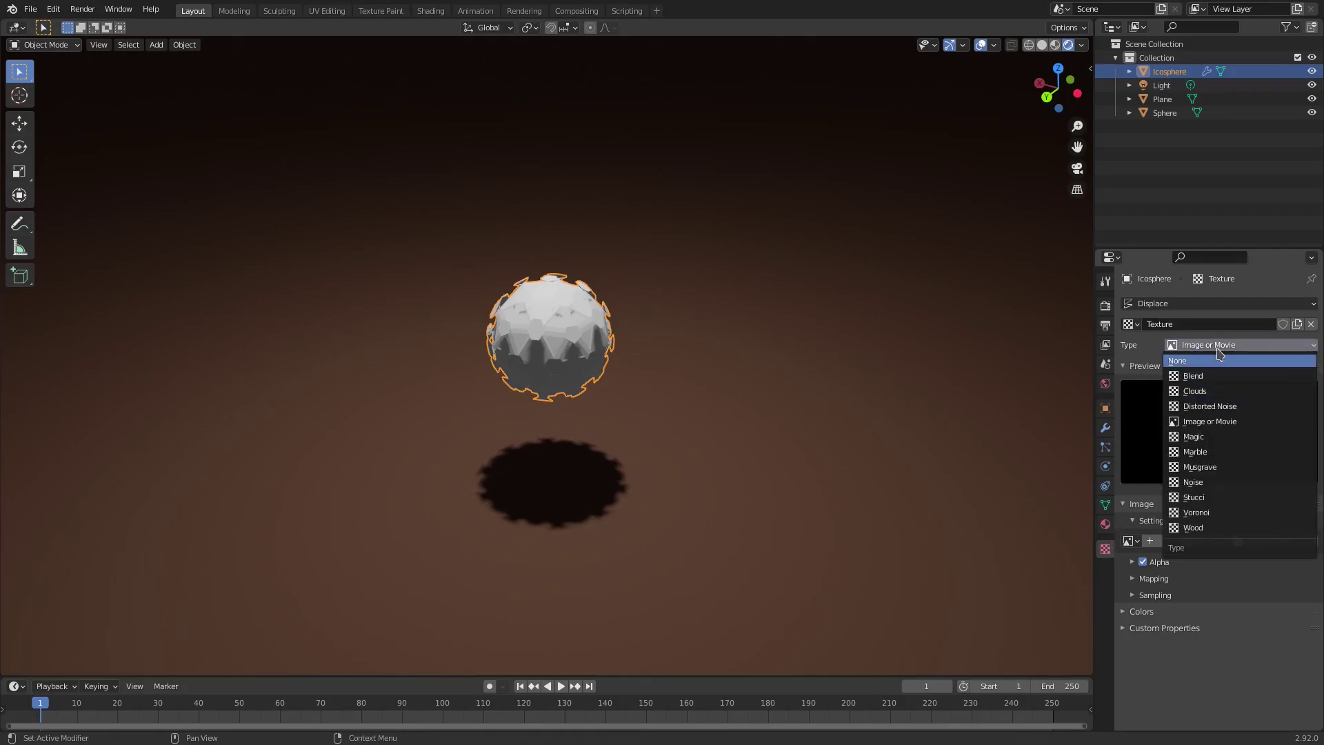
left_click(1213, 392)
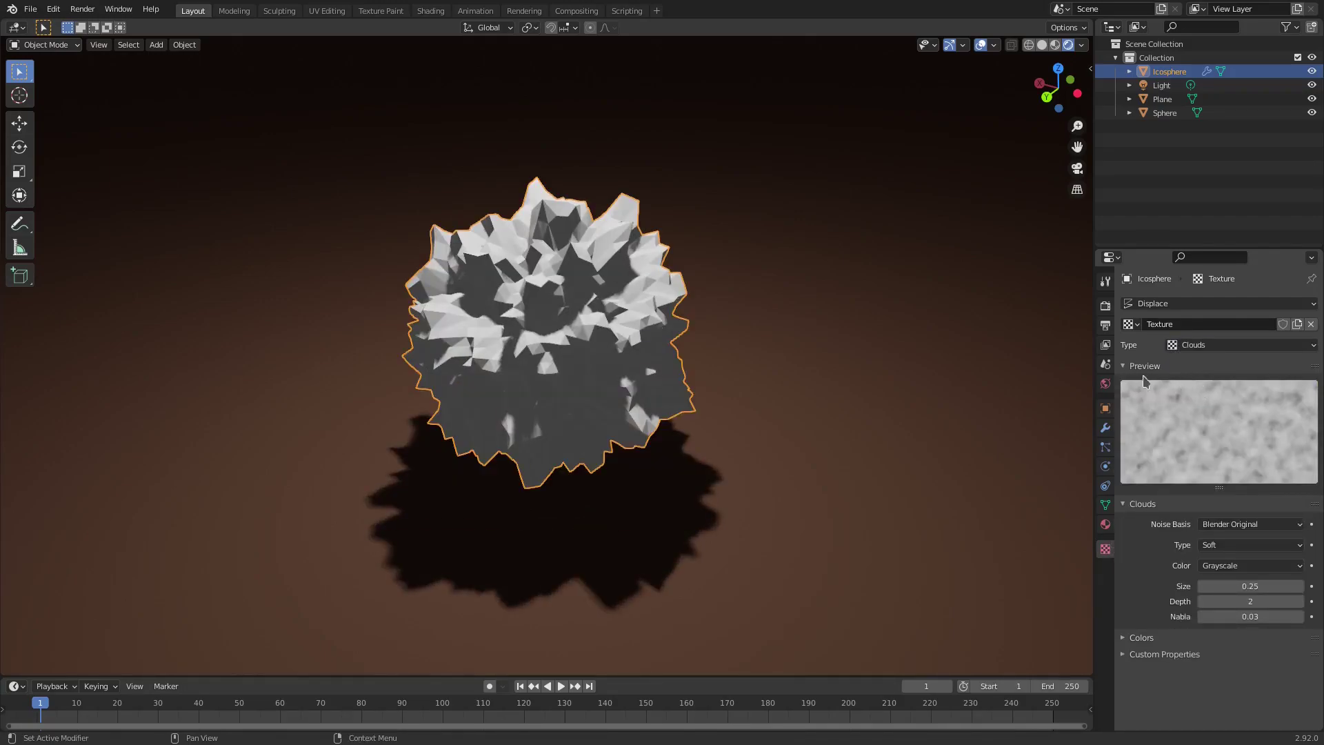
left_click(1209, 353)
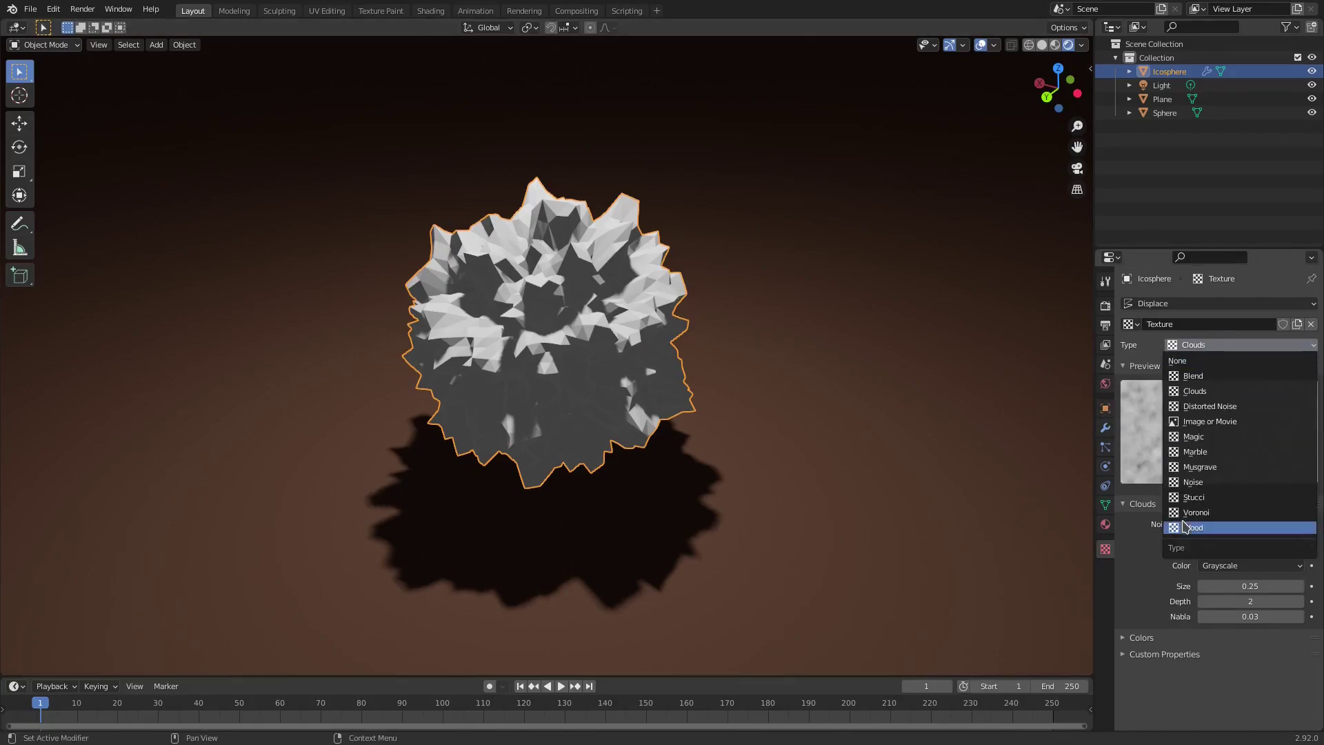
left_click(1212, 488)
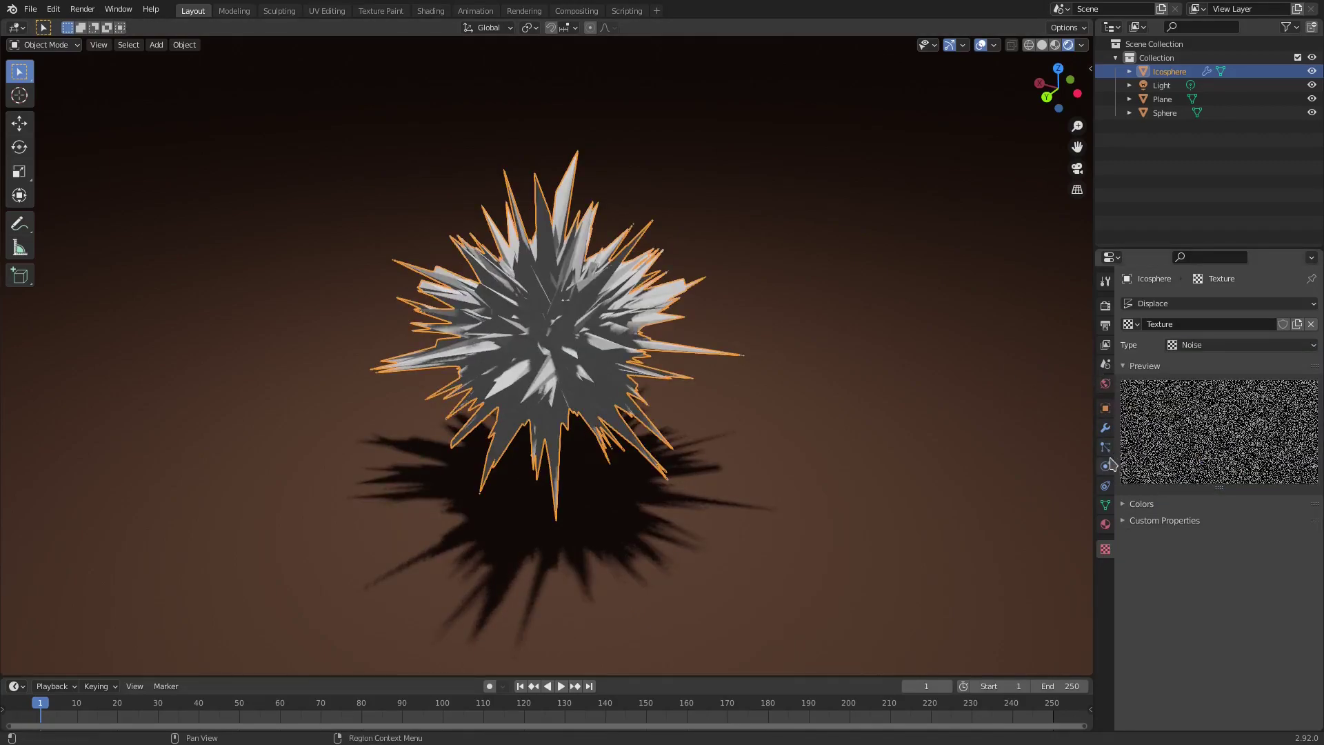
- Set the Displace modifier's strength to 0.1 and shade the icosphere smooth
left_click(1107, 427)
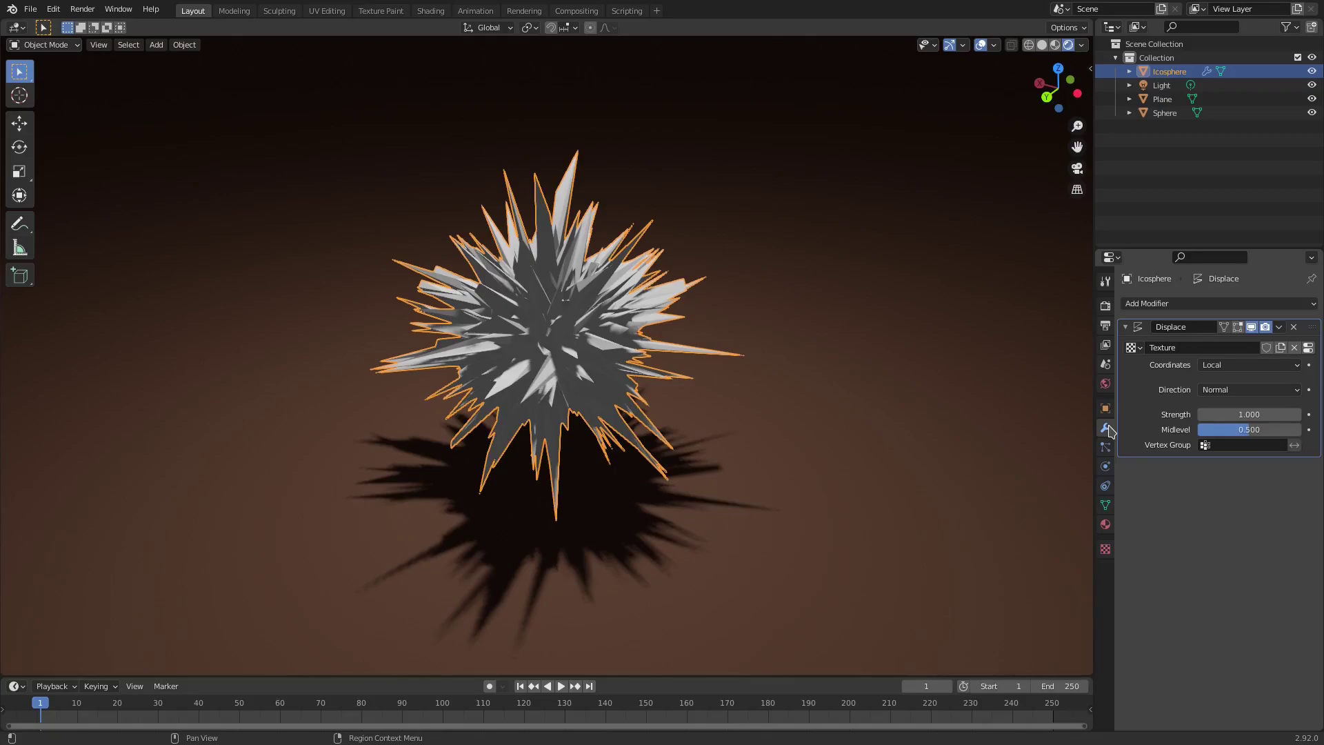
scroll(582, 320, "up", 3)
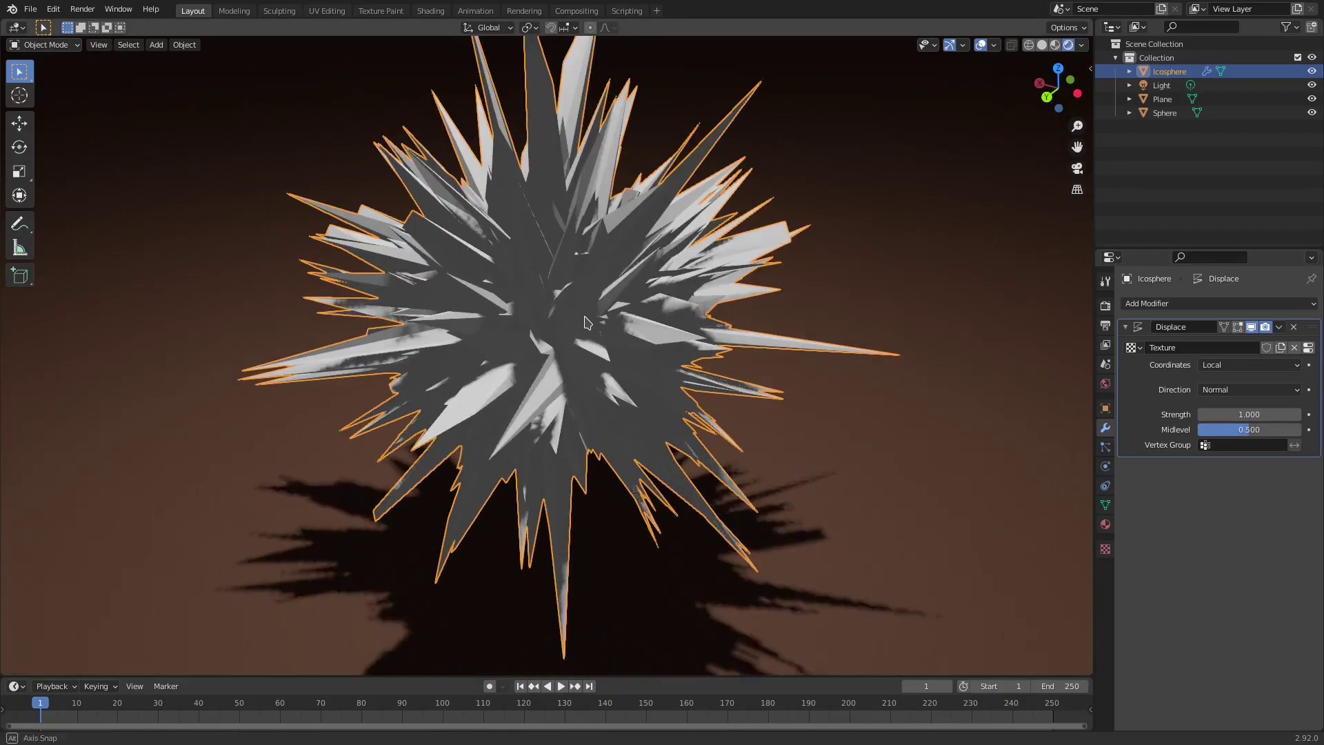
middle_click_drag(582, 320, 621, 322)
mouse_move(1279, 415)
left_mouse_down()
mouse_move(1235, 415)
mouse_move(1279, 416)
left_mouse_up()
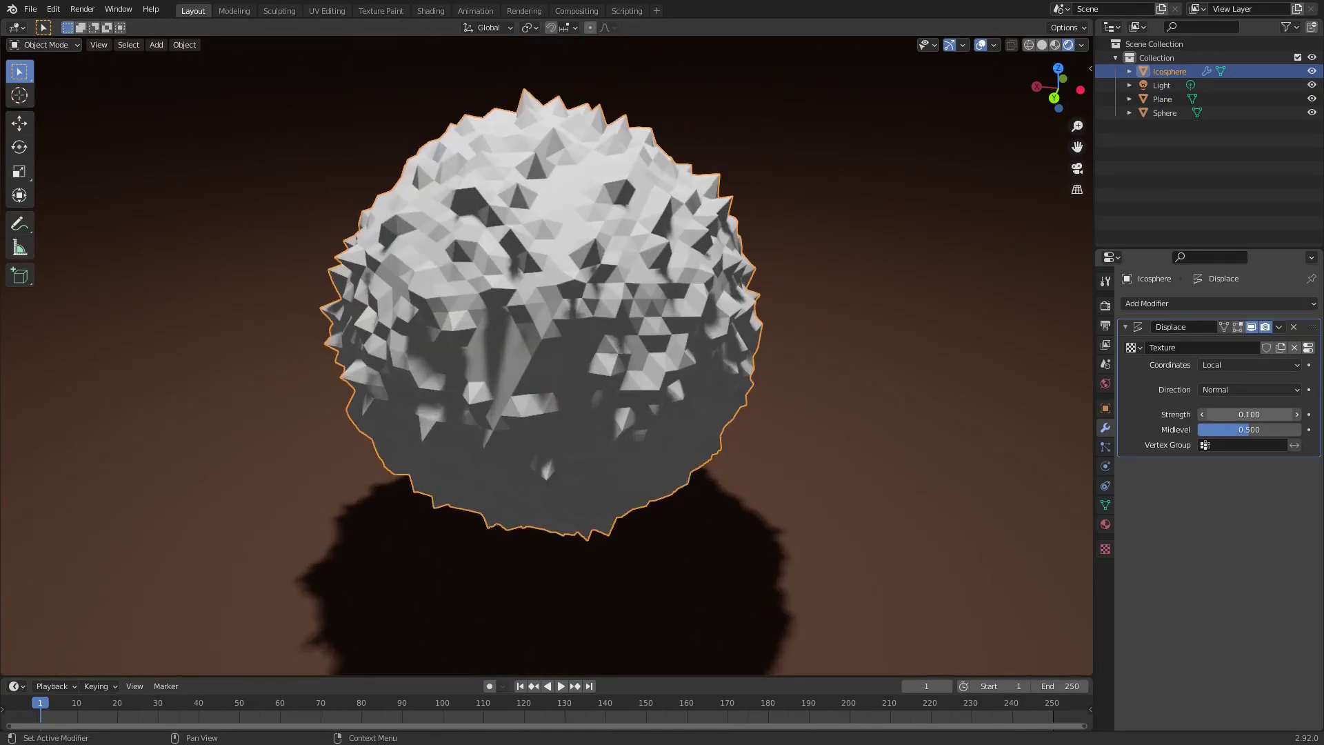
scroll(732, 327, "down", 3)
middle_click_drag(662, 319, 523, 261)
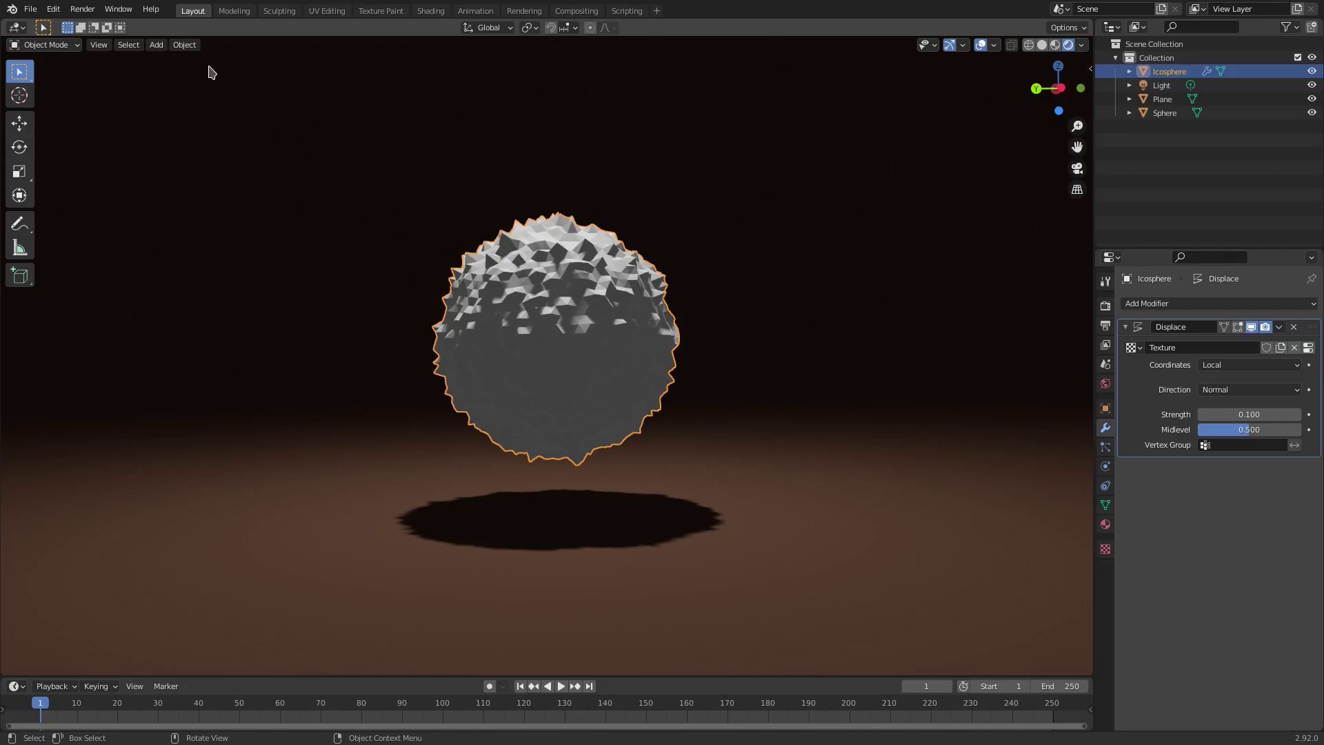
left_click(185, 44)
left_click(235, 320)
middle_click_drag(566, 314, 689, 304)
- Try a Displace strength of 0.05 on the icosphere and set it back to 0.1
left_click(1251, 415)
left_click(1250, 415)
type("05")
key("Return")
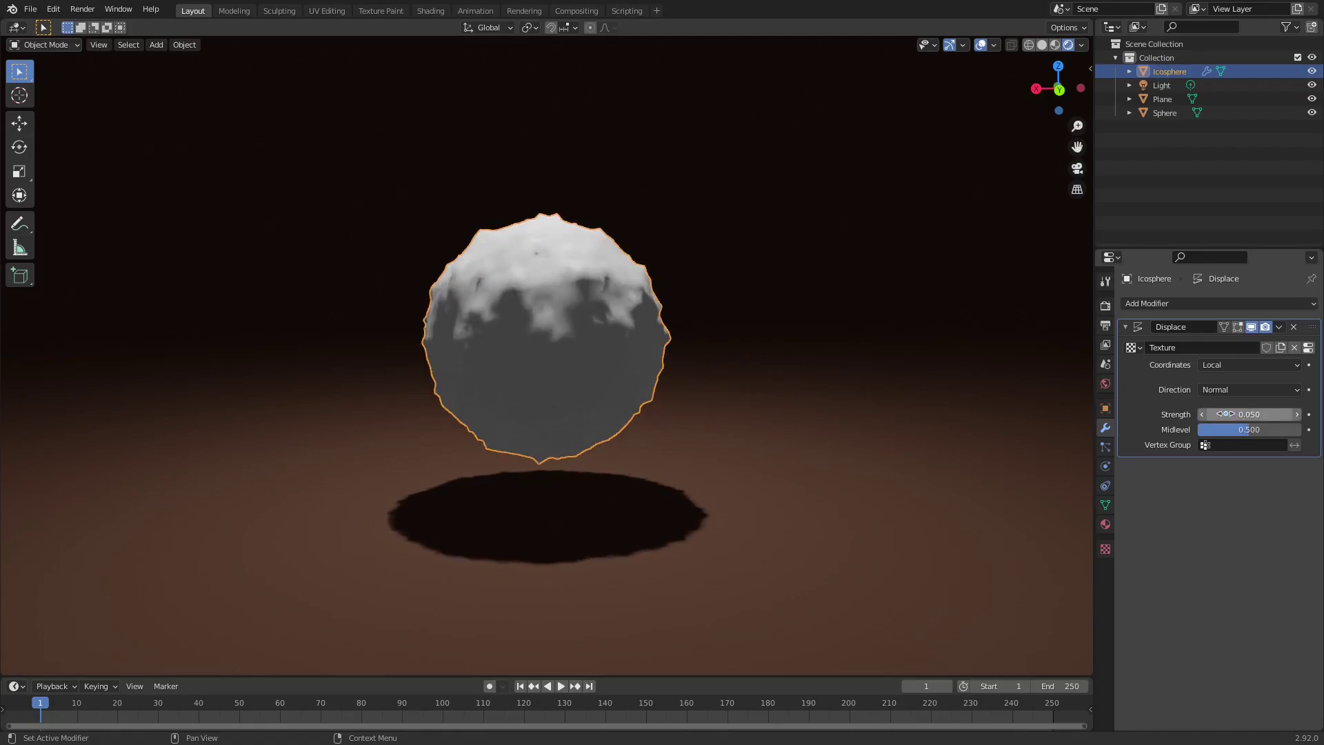
scroll(720, 331, "up", 2)
middle_click_drag(751, 336, 861, 358)
left_click(1259, 414)
left_click(1262, 412)
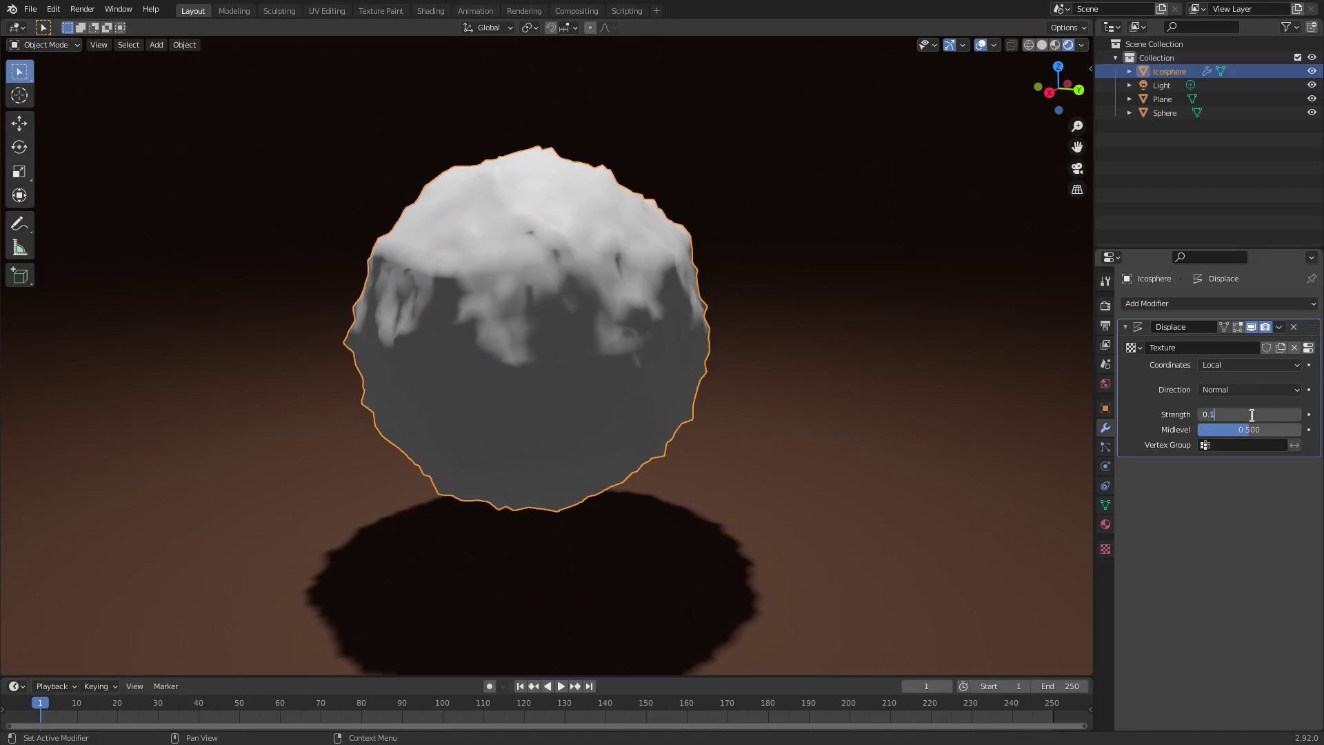
key("Return")
- Subdivide the displaced icosphere's mesh once more in Edit Mode and return to Object Mode
right_click(572, 284)
left_click(572, 284)
key("Tab")
right_click(558, 277)
left_click(557, 276)
key("Tab")
middle_click_drag(652, 296, 502, 298)
- Set the Displace modifier's strength to 0.05 on the more finely subdivided icosphere
left_click(1247, 411)
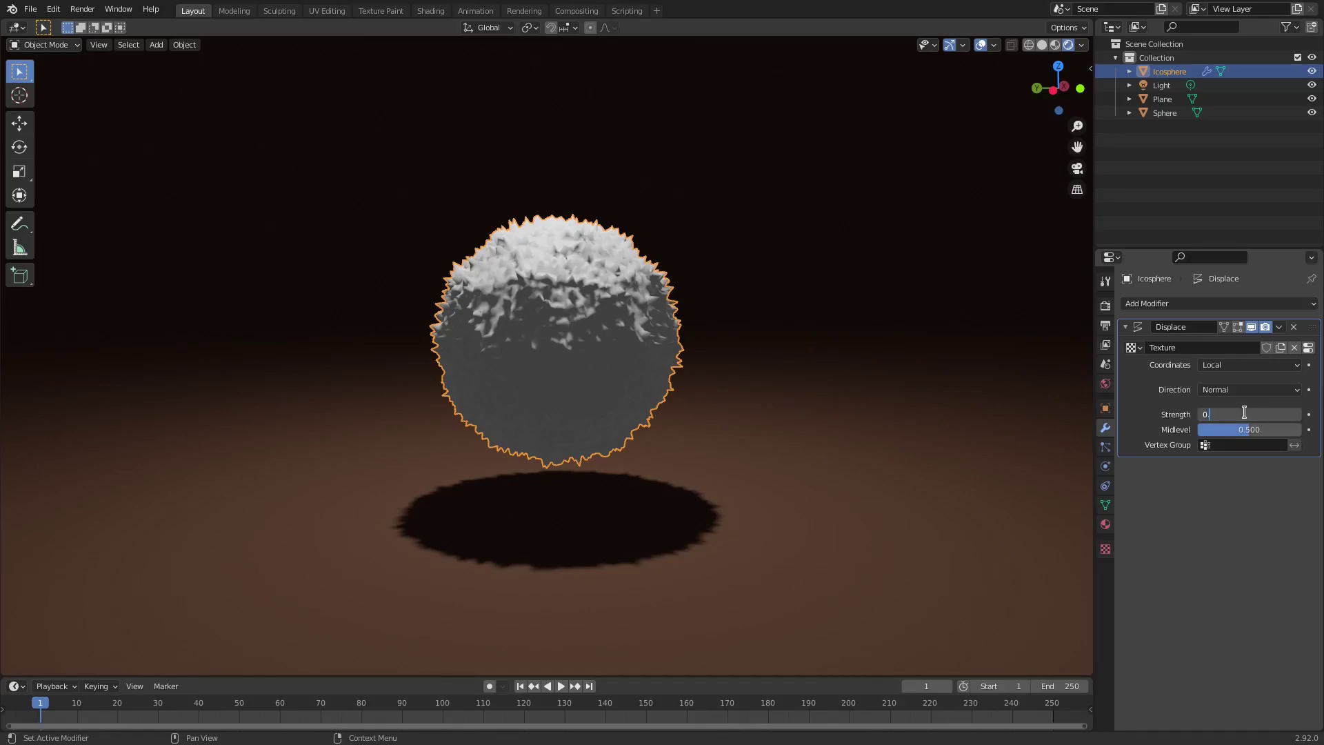
type("05")
key("Return")
scroll(642, 327, "up", 3)
middle_click_drag(642, 327, 804, 325)
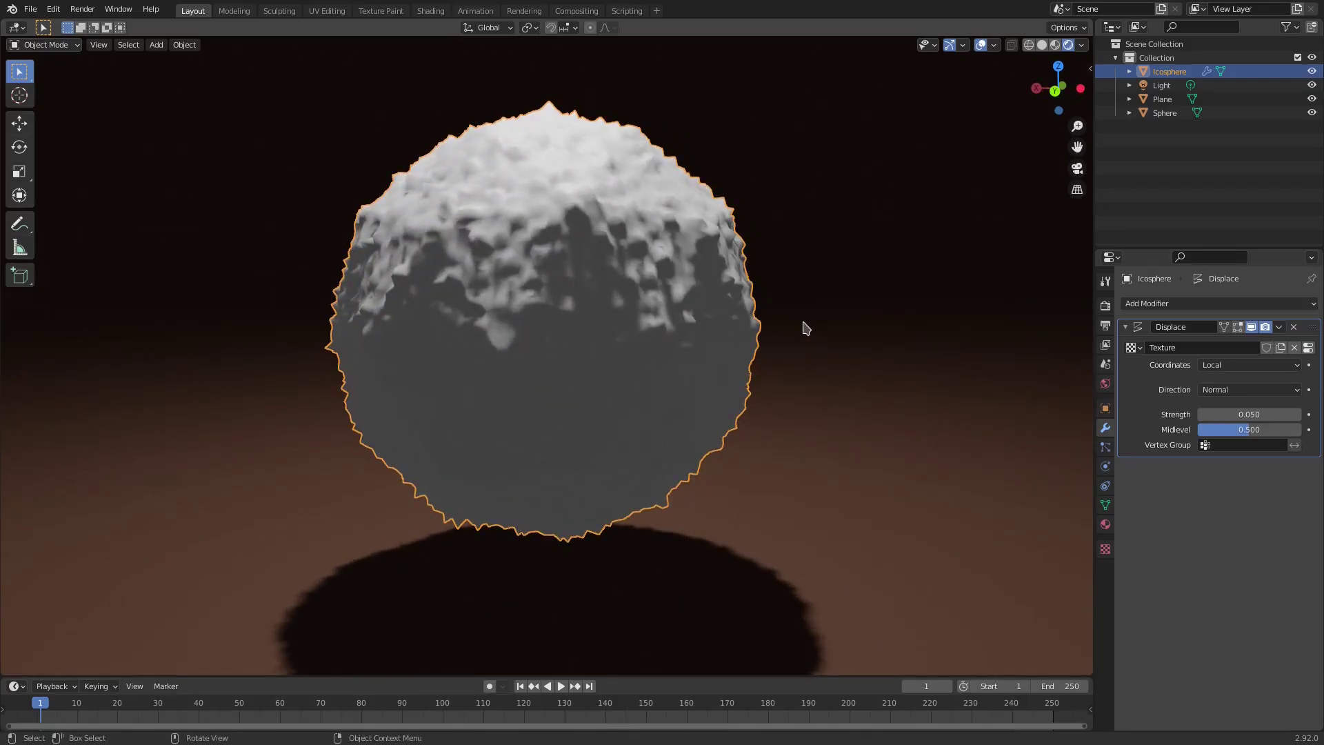
scroll(874, 347, "down", 1)
middle_click_drag(875, 348, 478, 250)
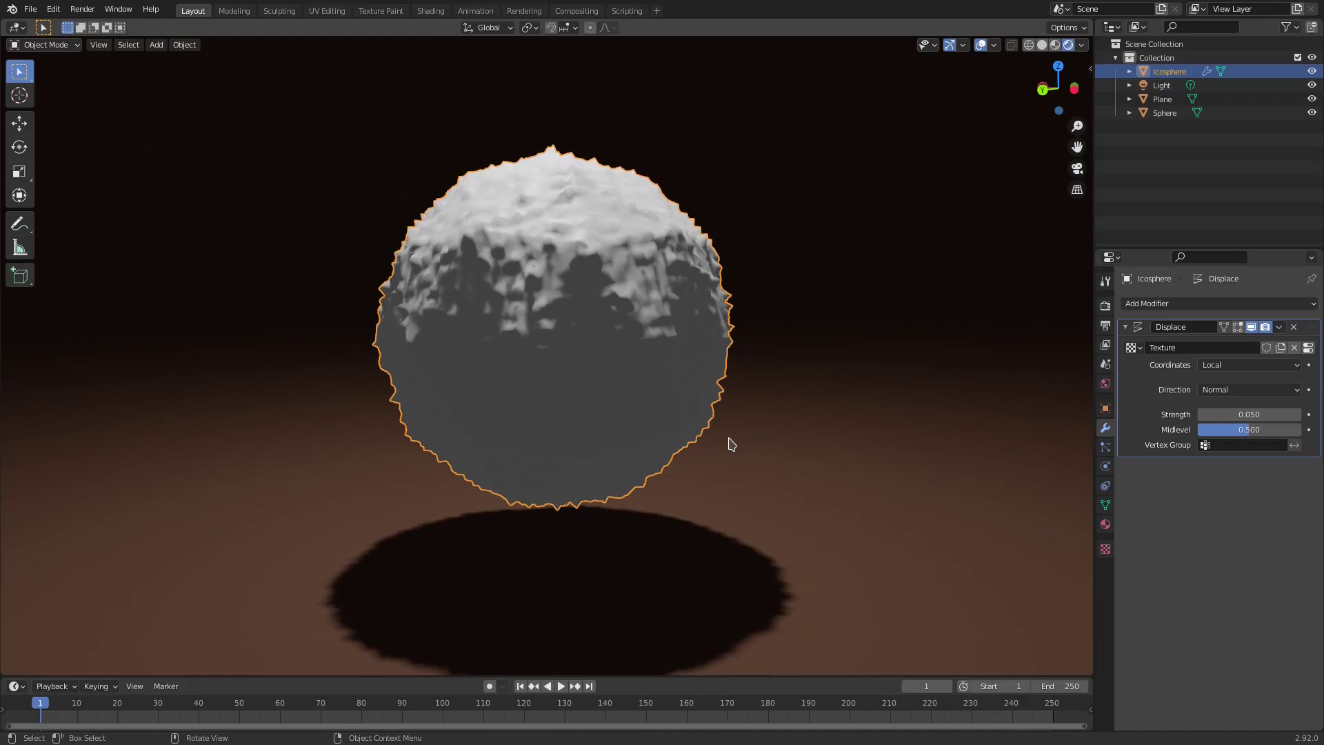
- Give the icosphere a new material and change its surface shader to Emission
left_click(1105, 526)
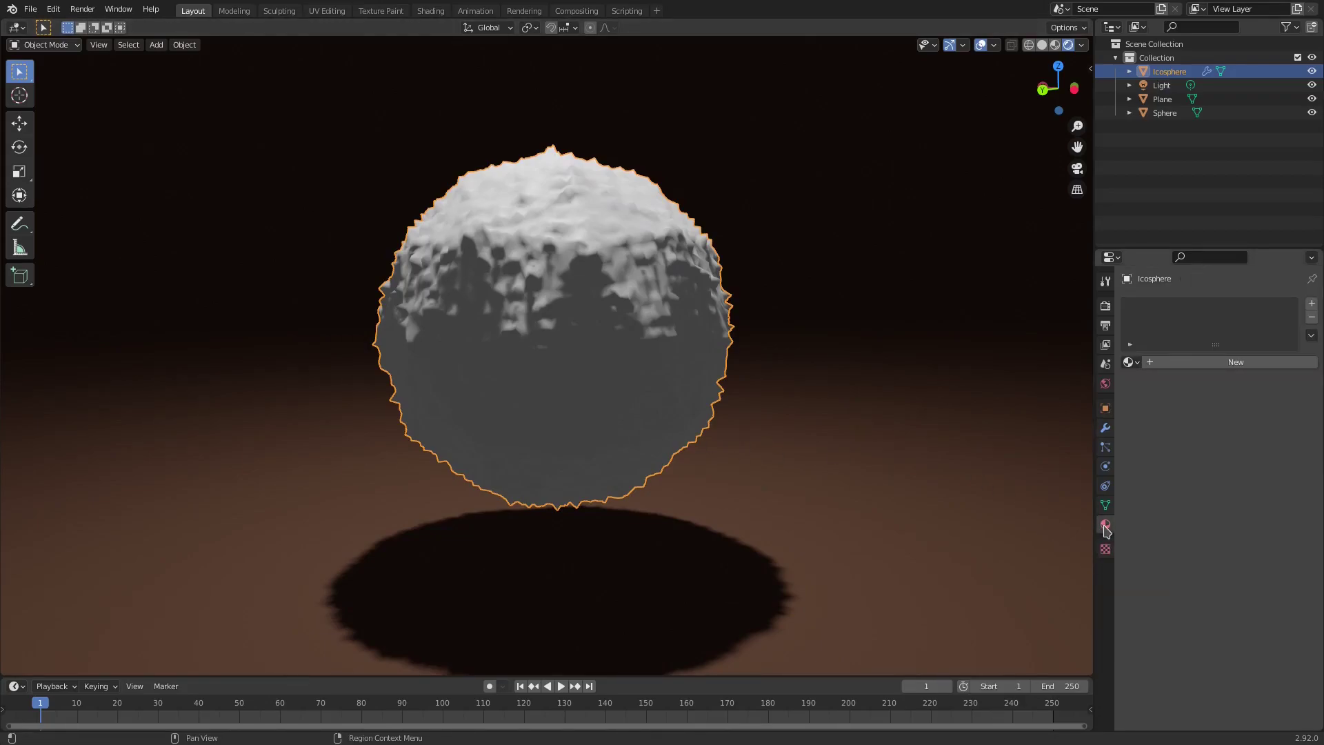
left_click(1130, 363)
left_click(1157, 363)
left_click(1190, 363)
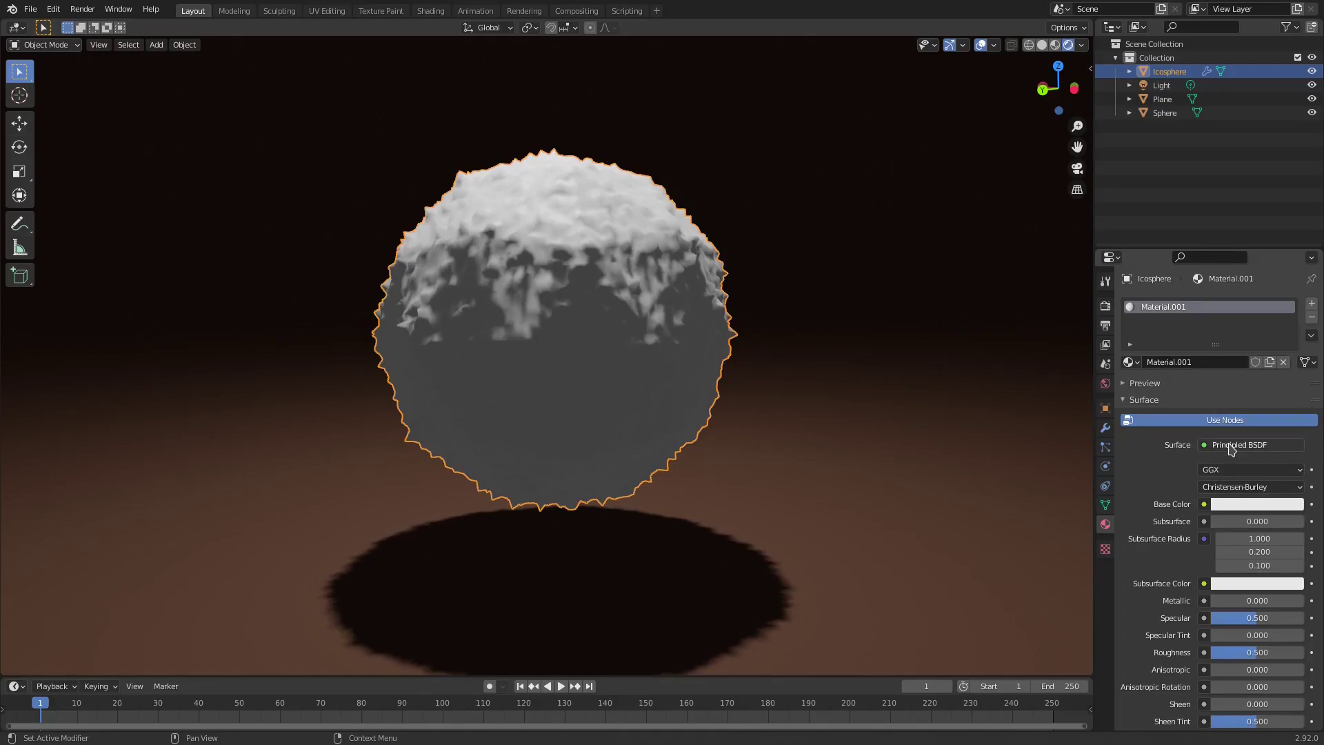
left_click(1232, 447)
left_click(1138, 172)
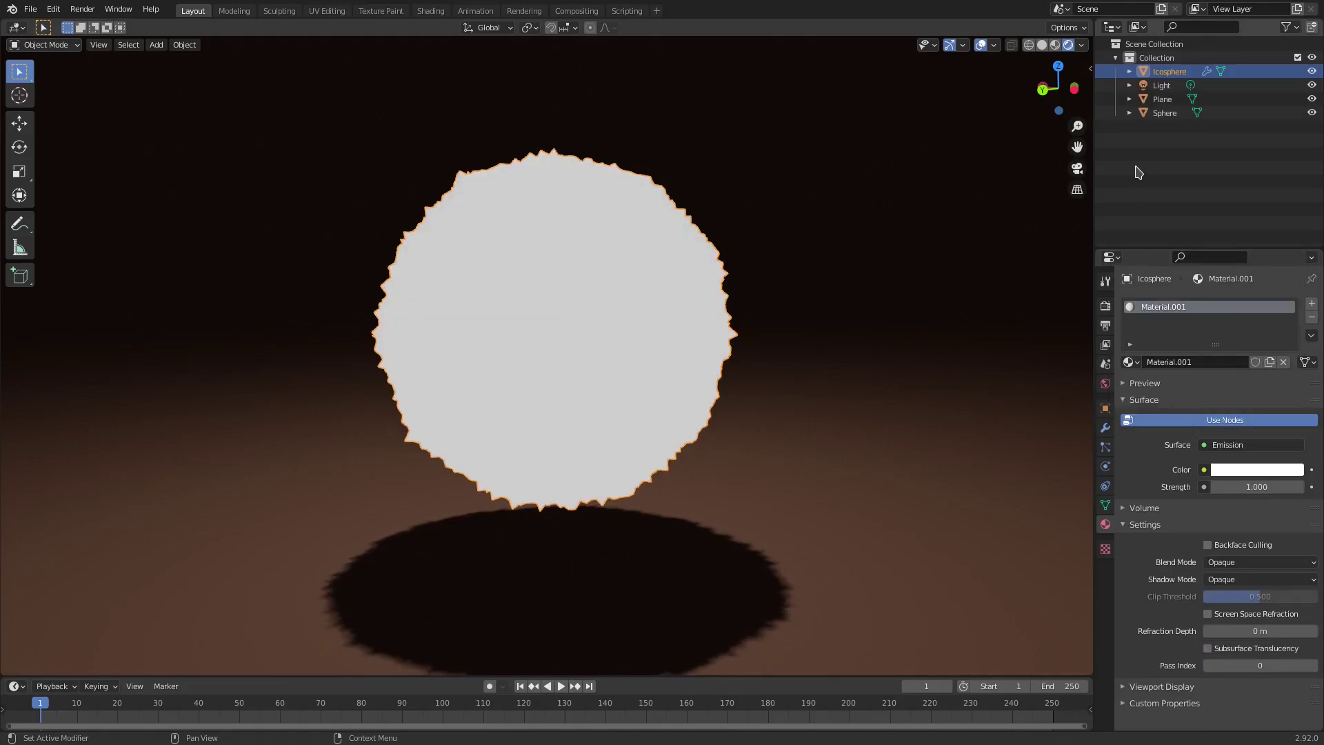
- Set the icosphere's emission color to light green with hue 0.351, saturation 0.870 and value 1.000
left_click(1259, 472)
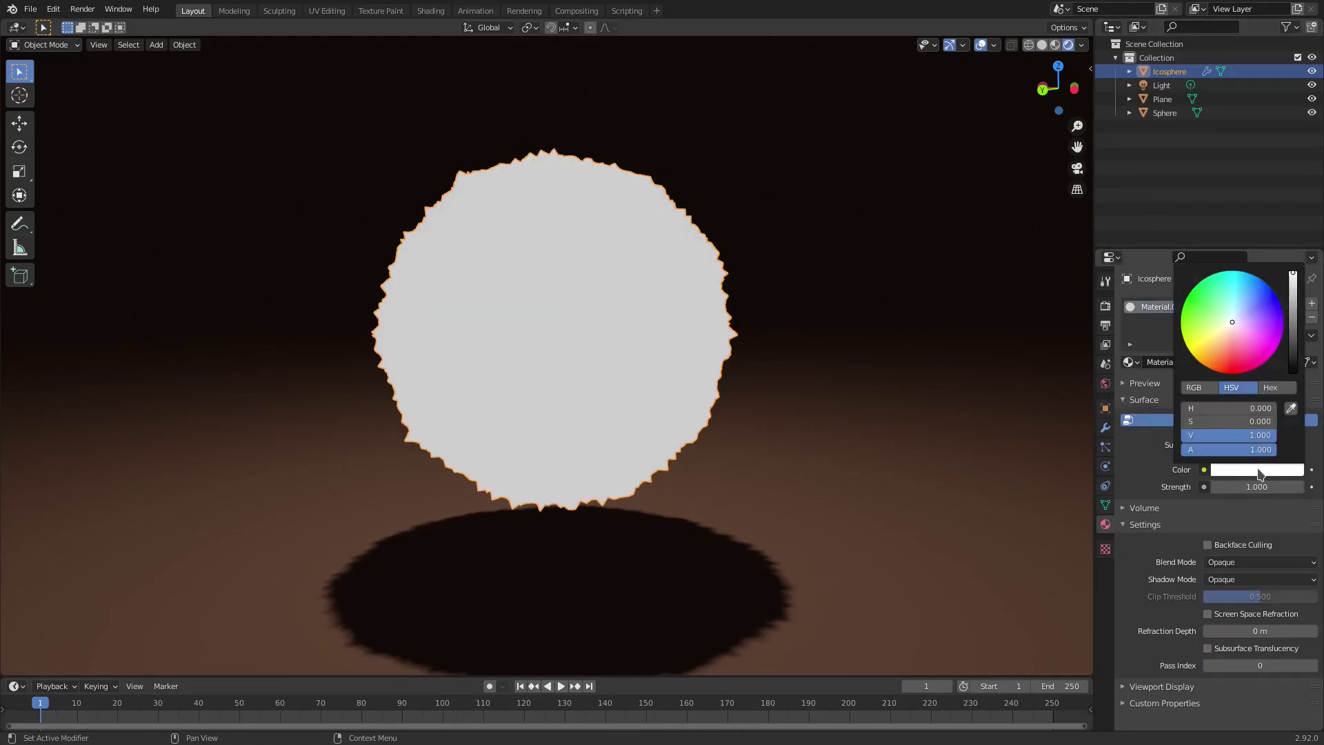
left_click_drag(1209, 319, 1209, 302)
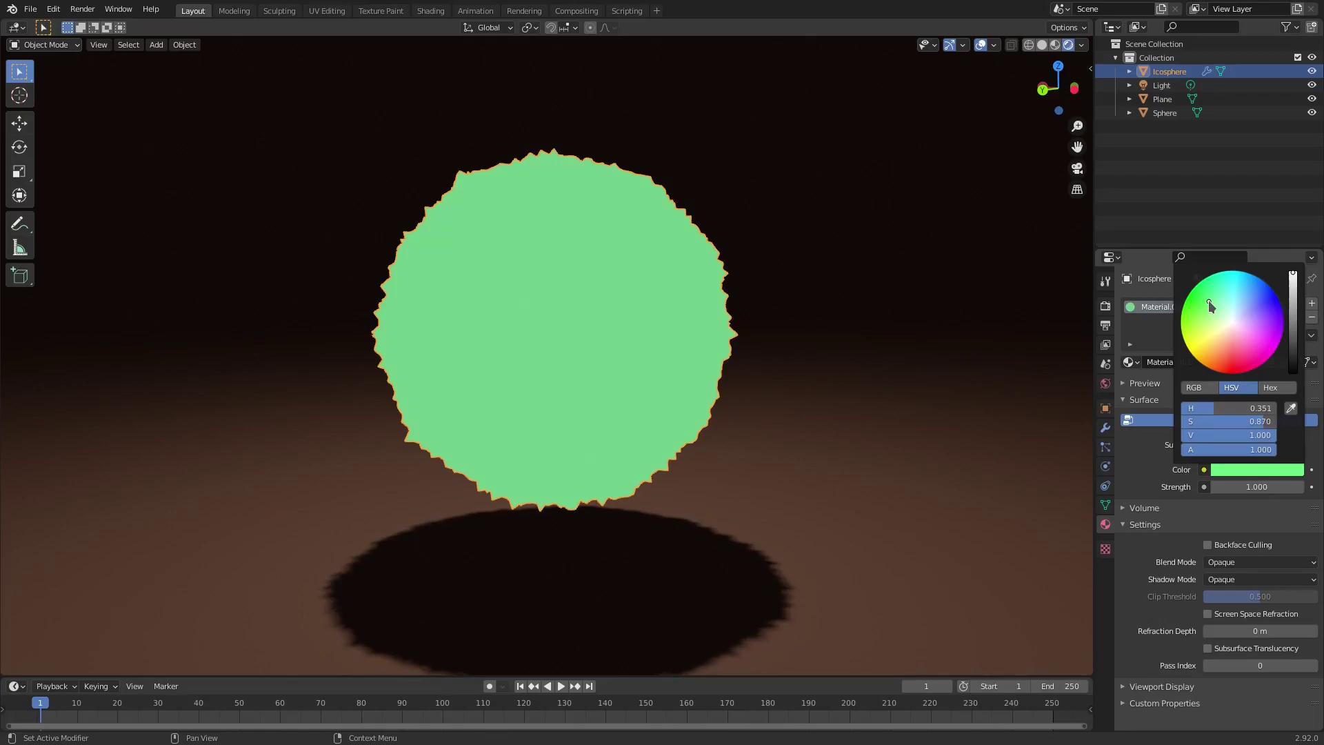
scroll(800, 332, "down", 2)
middle_click_drag(818, 334, 857, 358)
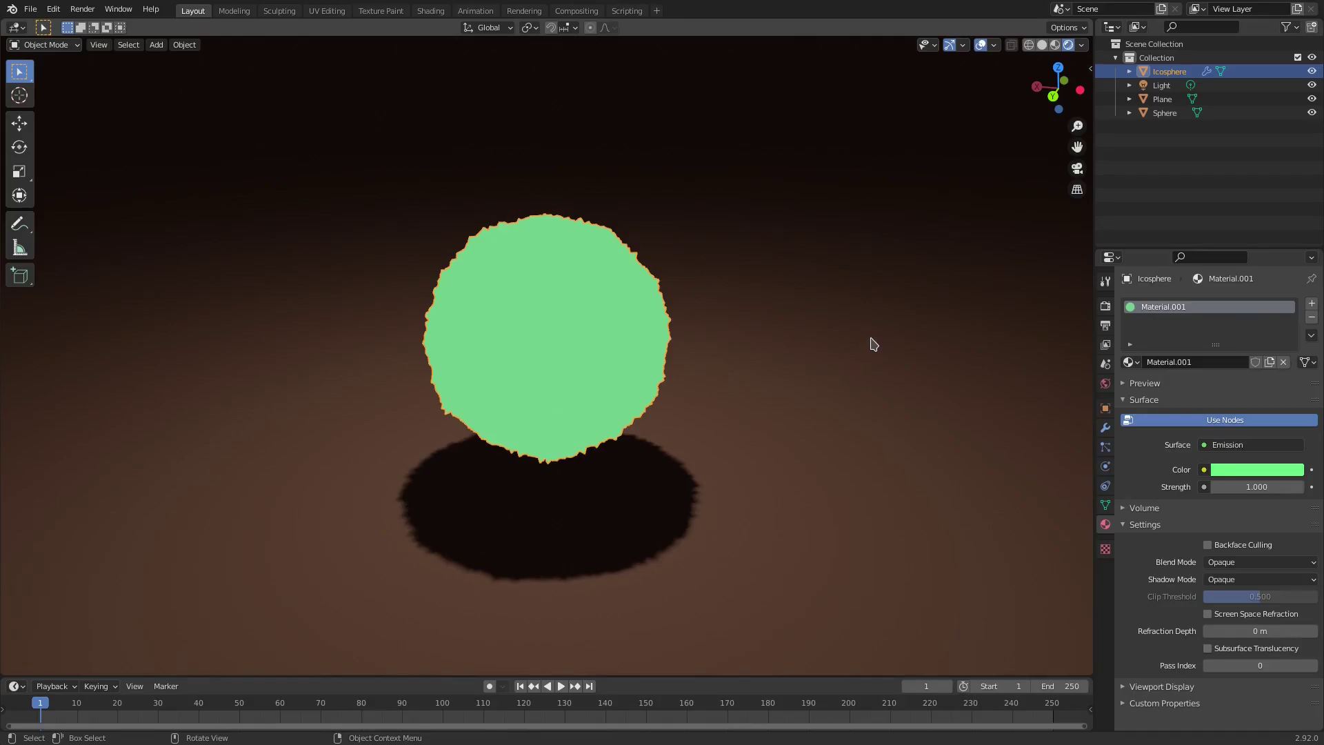
- Select the ground plane and change its material's surface shader to Emission
left_click(873, 345)
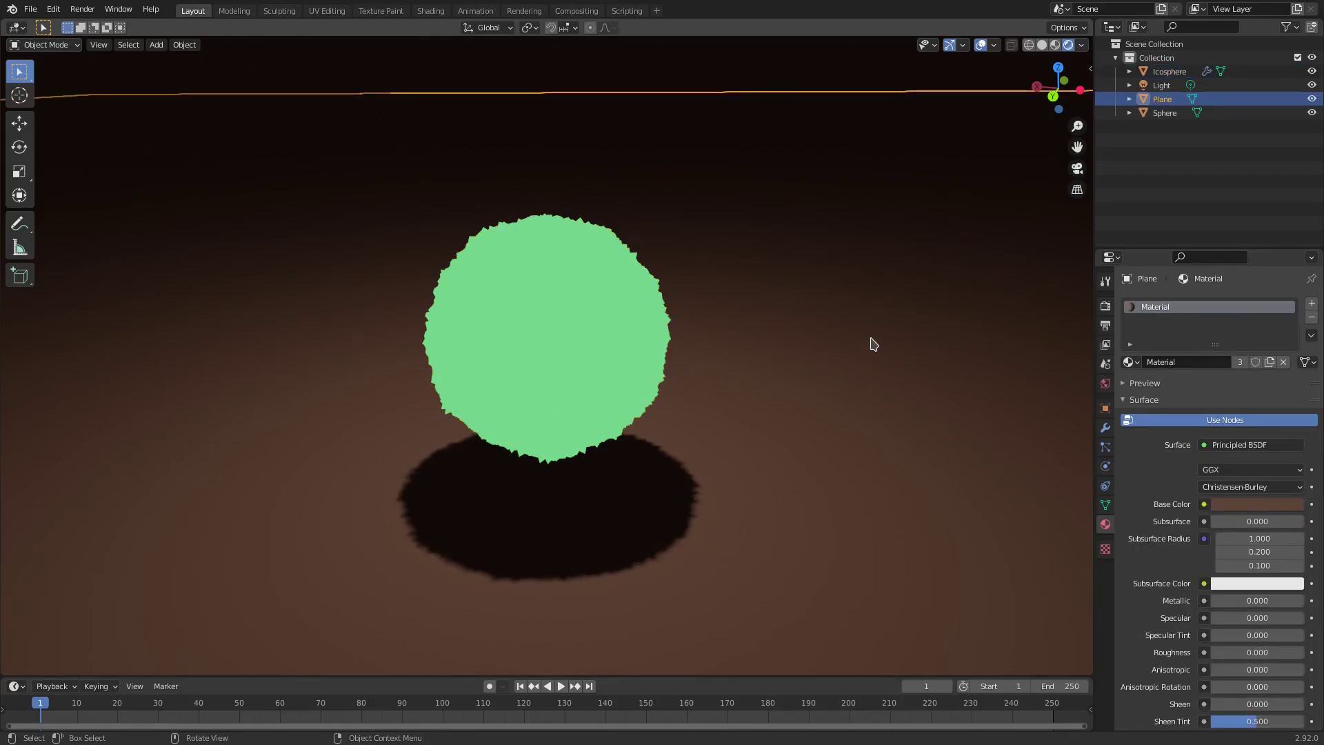
left_click(1234, 444)
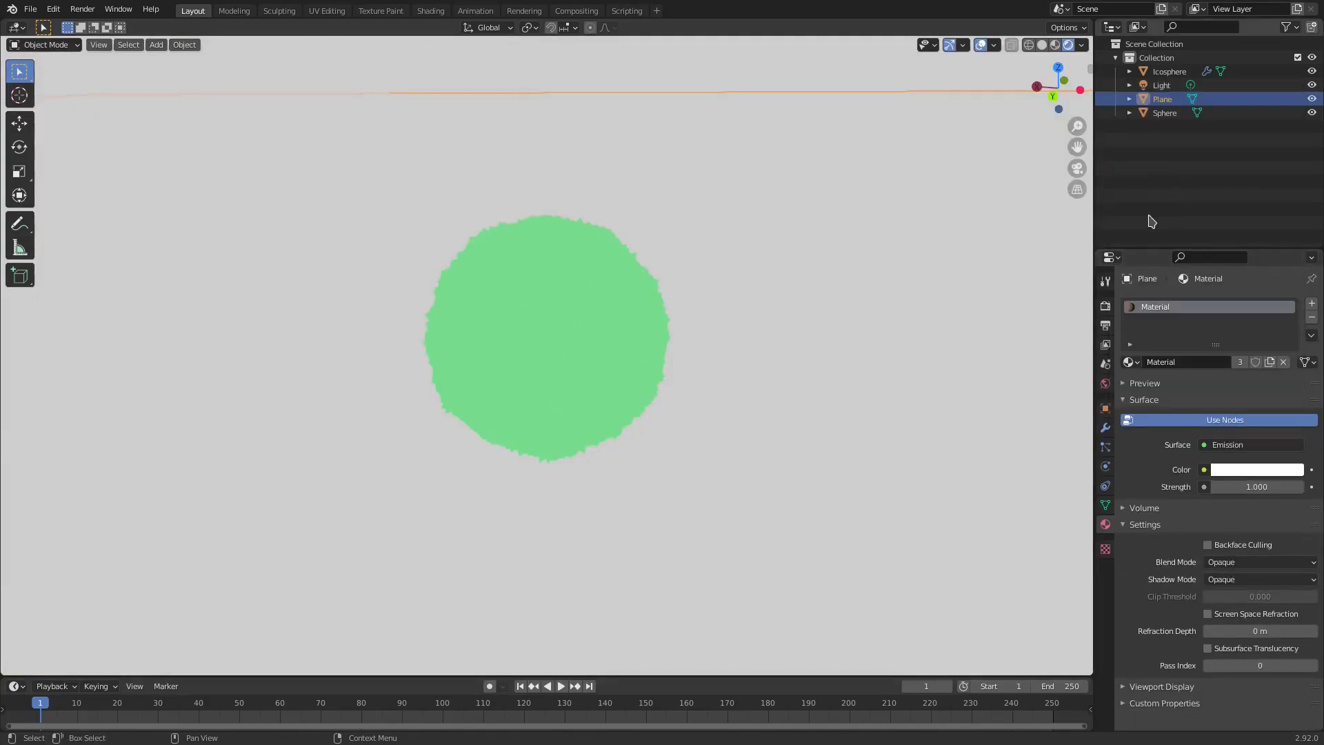
left_click(1169, 172)
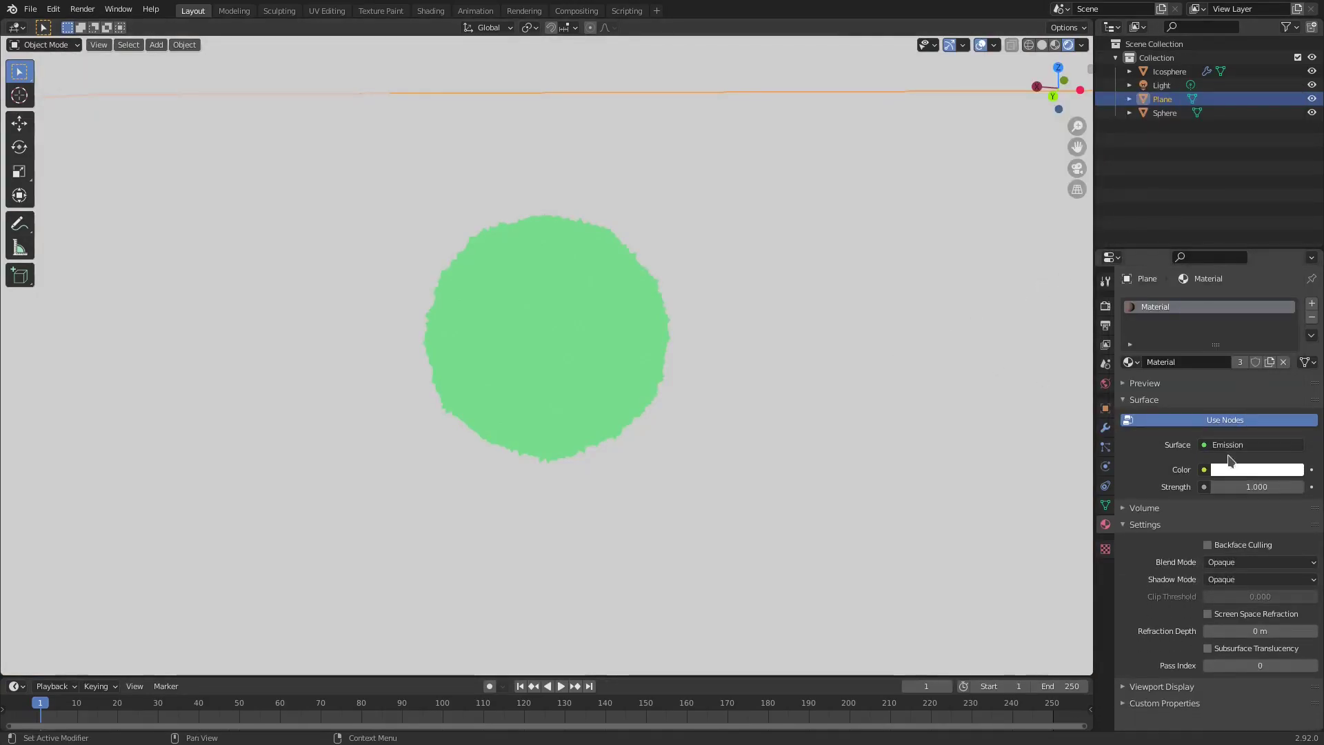
- Set the plane's emission color to dark blue-grey with hue 0.572, saturation 0.279 and value 0.035
left_click(1246, 470)
left_click(1219, 359)
left_click(1293, 339)
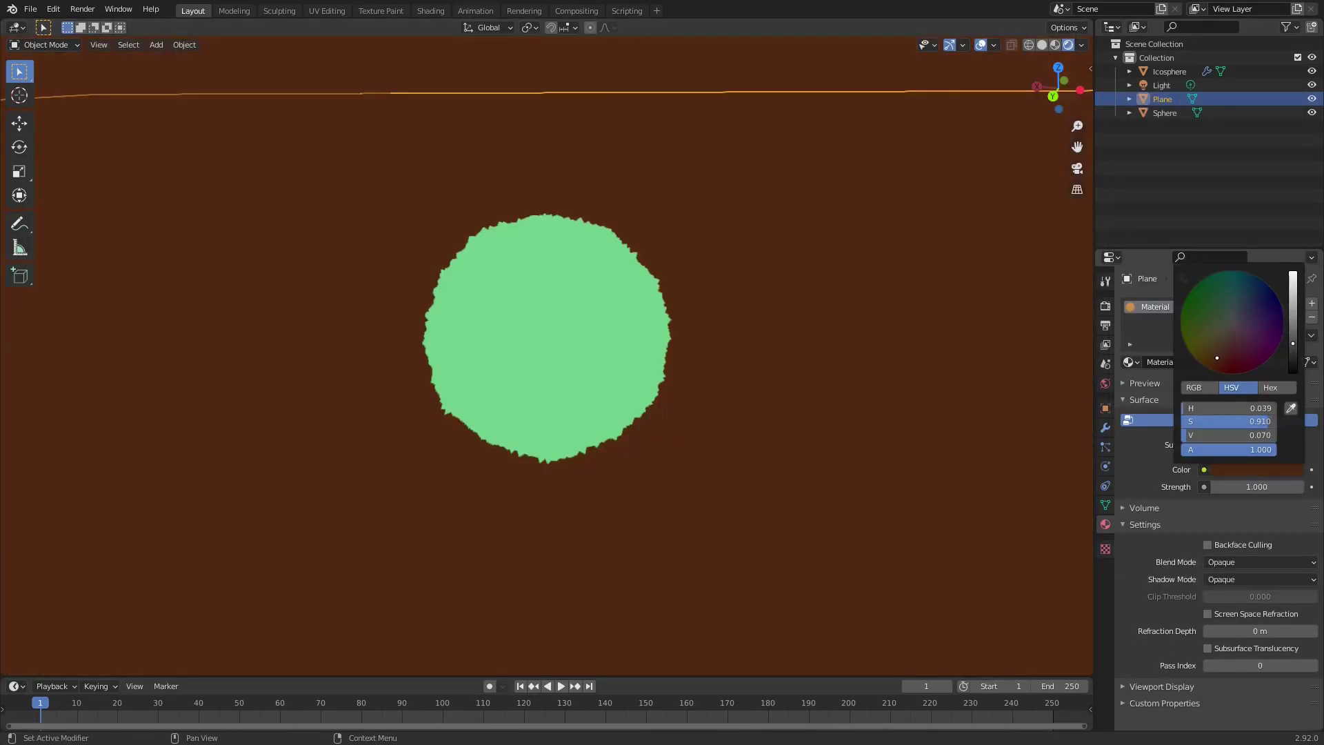
left_click(1293, 353)
left_click(1236, 314)
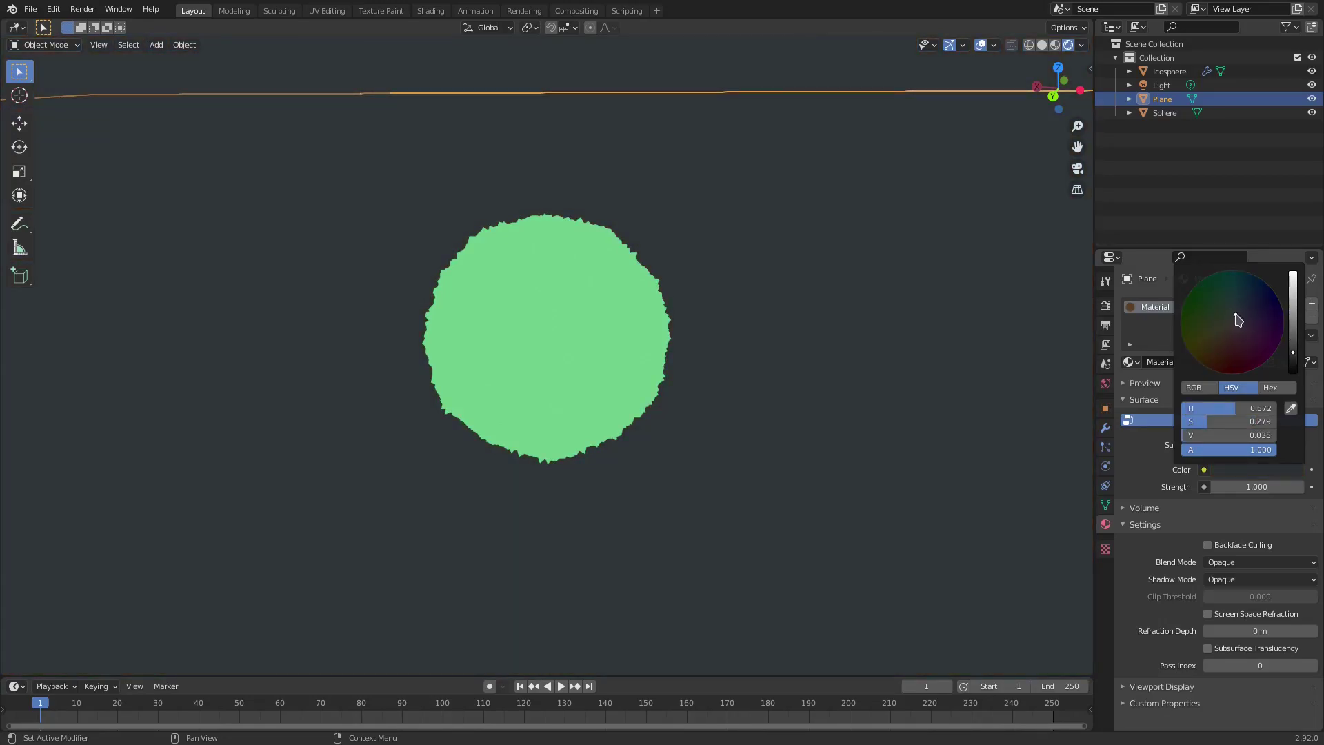
left_click(801, 349)
- Delete the light from the scene
left_click(582, 308)
middle_click_drag(788, 314, 767, 350)
scroll(758, 355, "up", 1)
left_click(1162, 85)
key("Delete")
- Scale the icosphere up slightly and raise it along the Z axis
left_click(622, 331)
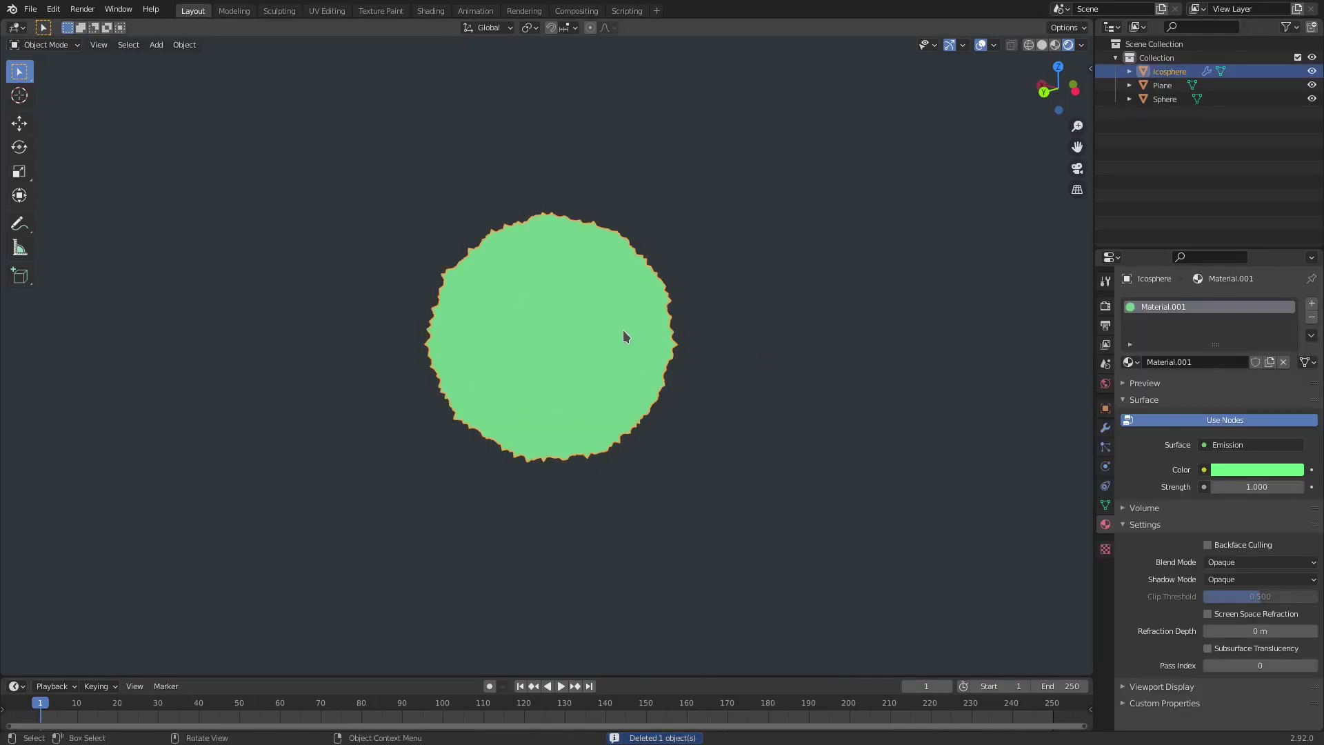
key("s")
key("Escape")
key("s")
left_click(713, 340)
key("g")
key("z")
left_click(717, 296)
middle_click_drag(881, 301, 799, 302)
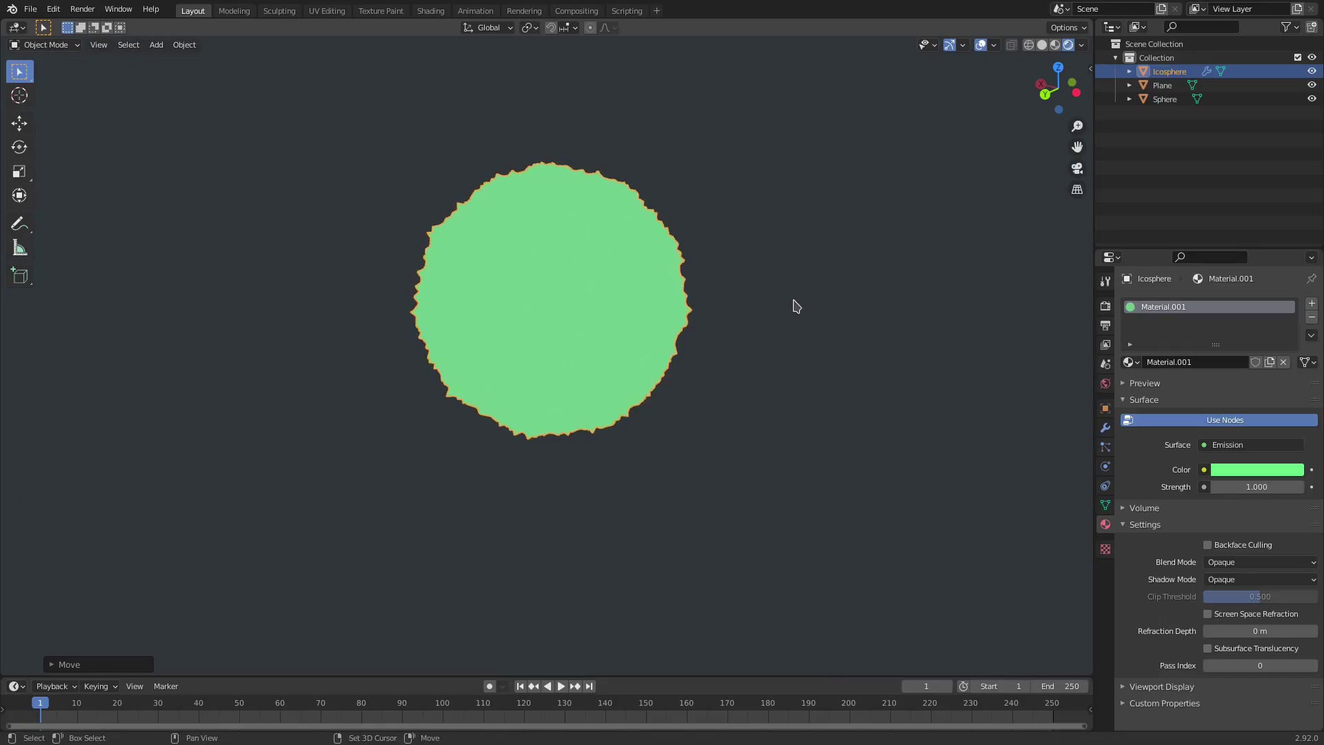
- Duplicate the icosphere and place the copy slightly above and to one side of the original
key("shift+d")
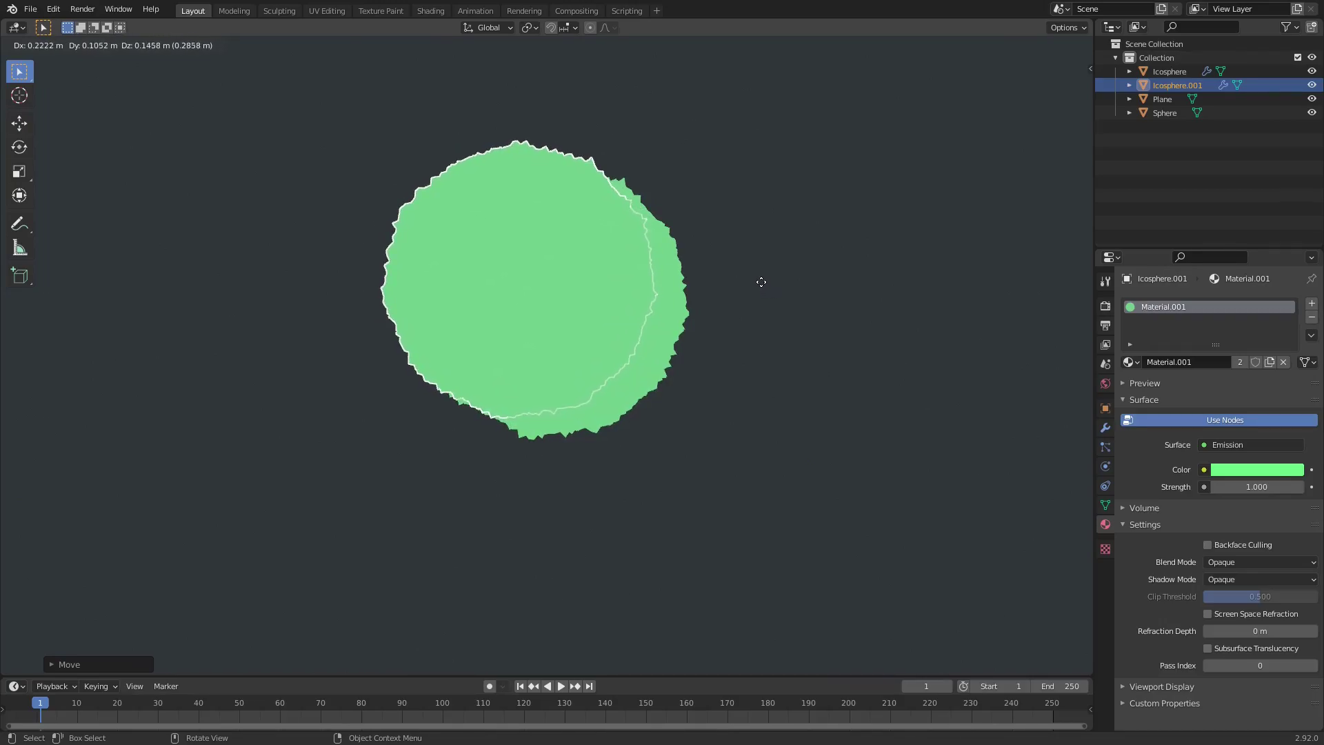
left_click(755, 287)
mouse_move(748, 290)
middle_mouse_down()
mouse_move(593, 308)
mouse_move(736, 307)
middle_mouse_up()
- Make the original icosphere's material single-user and set its color to dark green with hue 0.373, saturation 0.885 and value 0.233
left_click(670, 317)
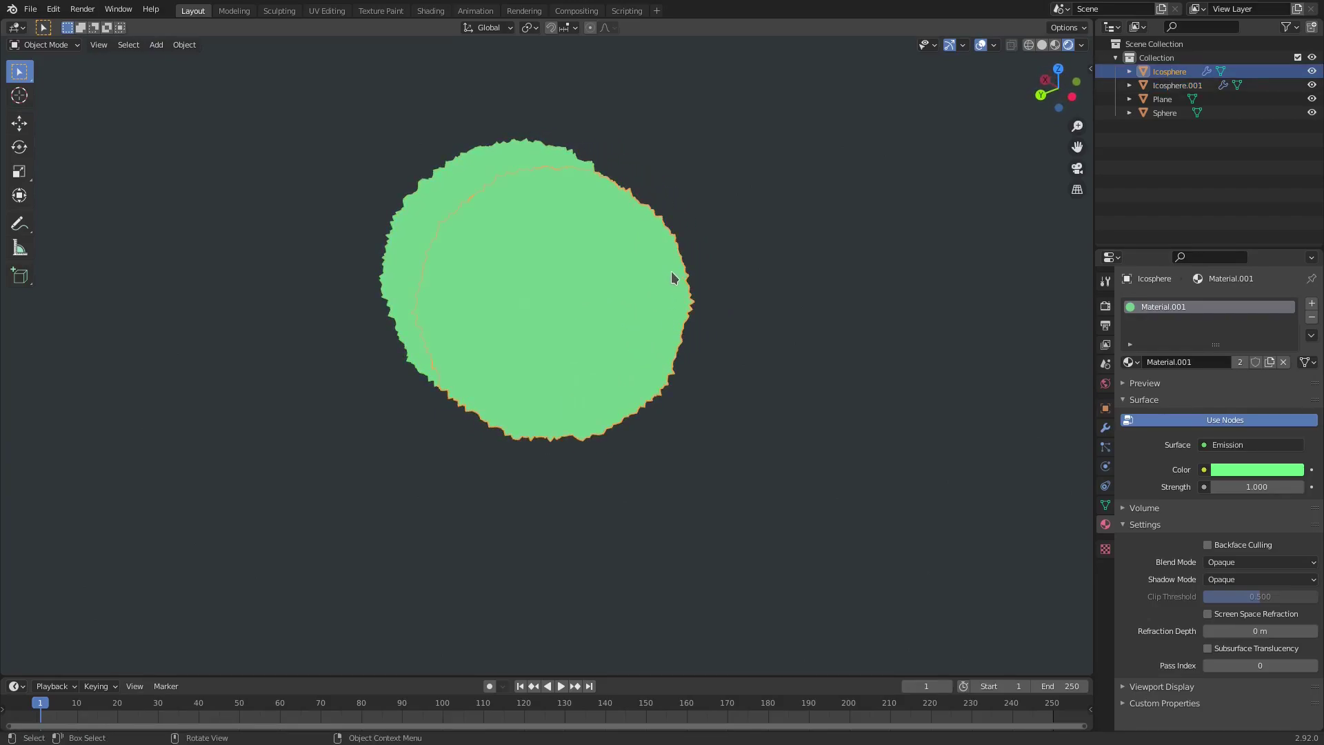
middle_click_drag(673, 277, 625, 245)
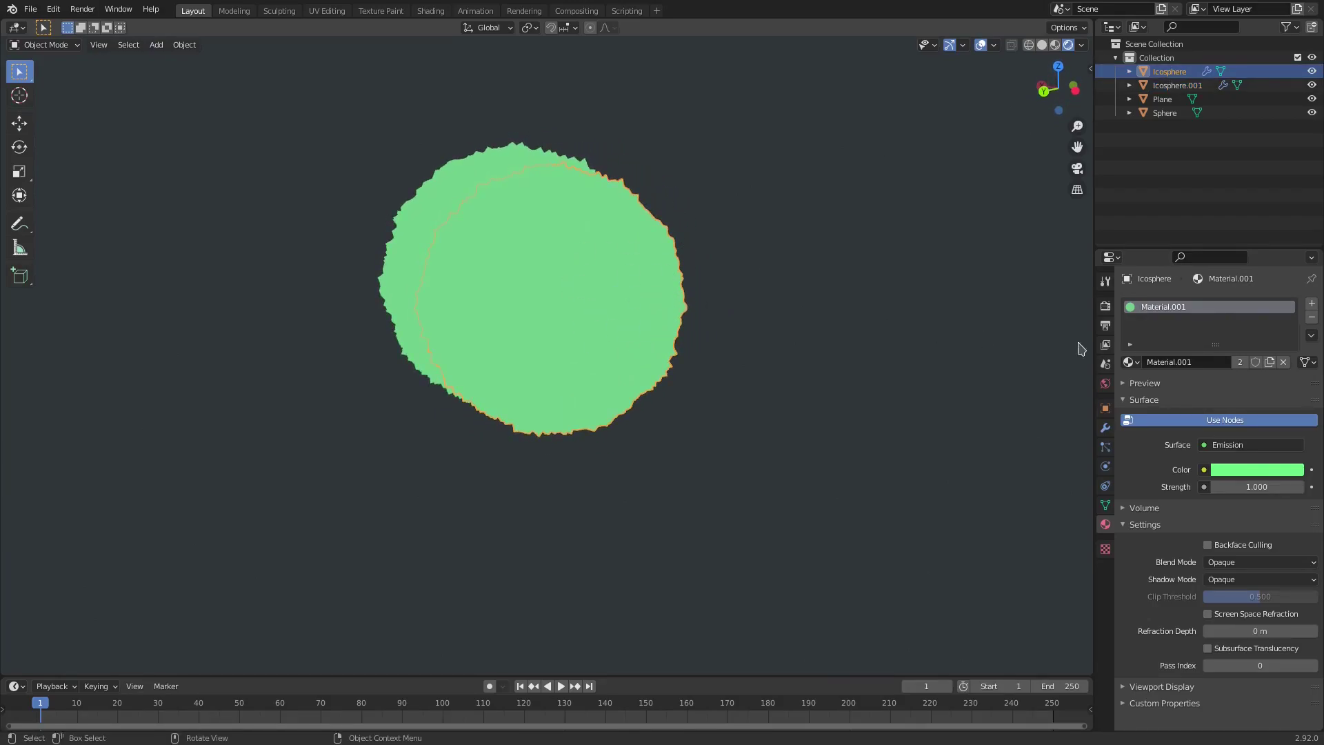
left_click(1240, 362)
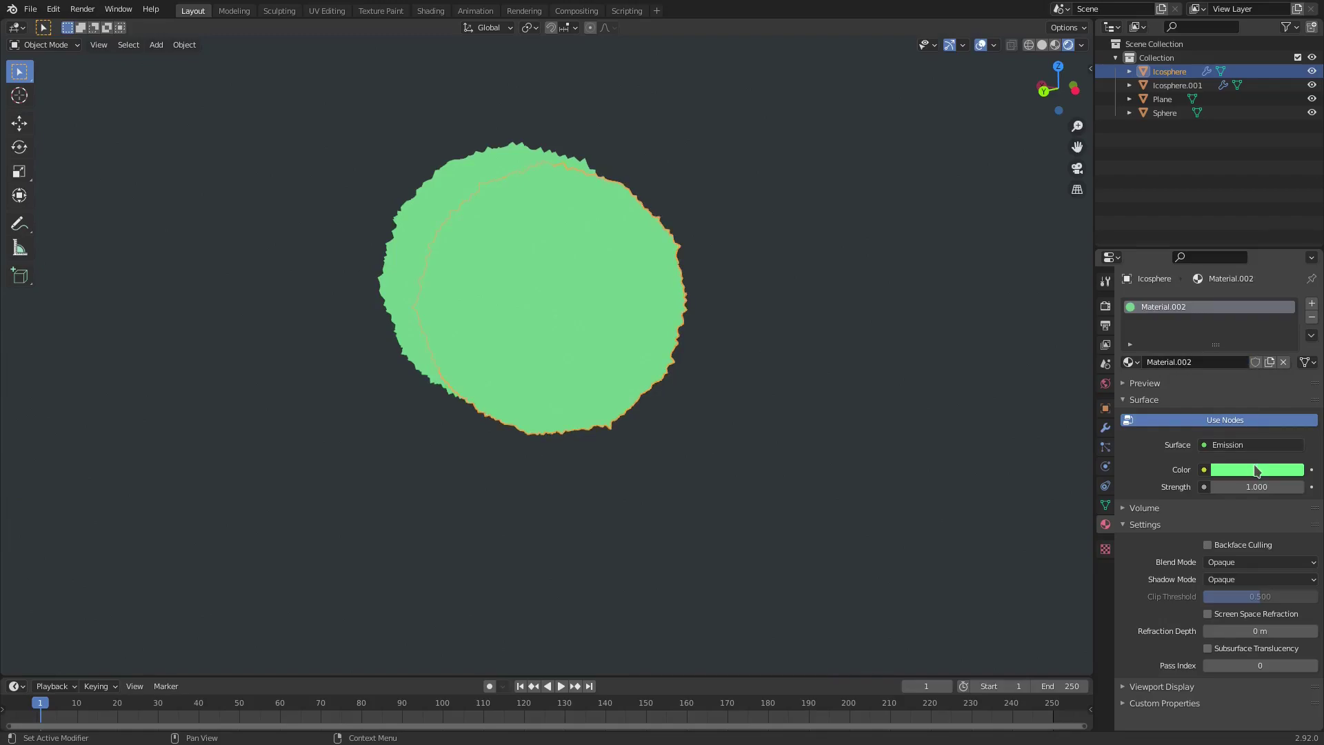
left_click(1257, 471)
left_click(1293, 293)
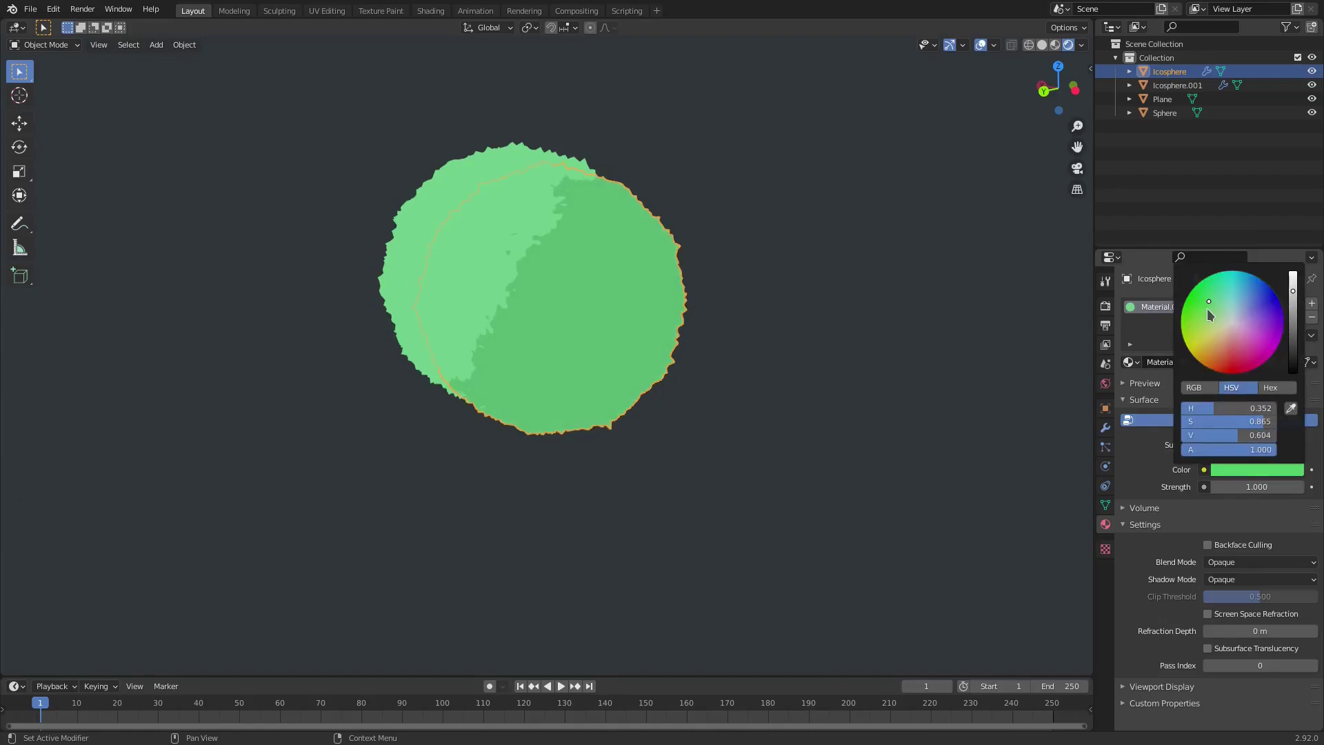
left_click(1212, 293)
left_click(1293, 316)
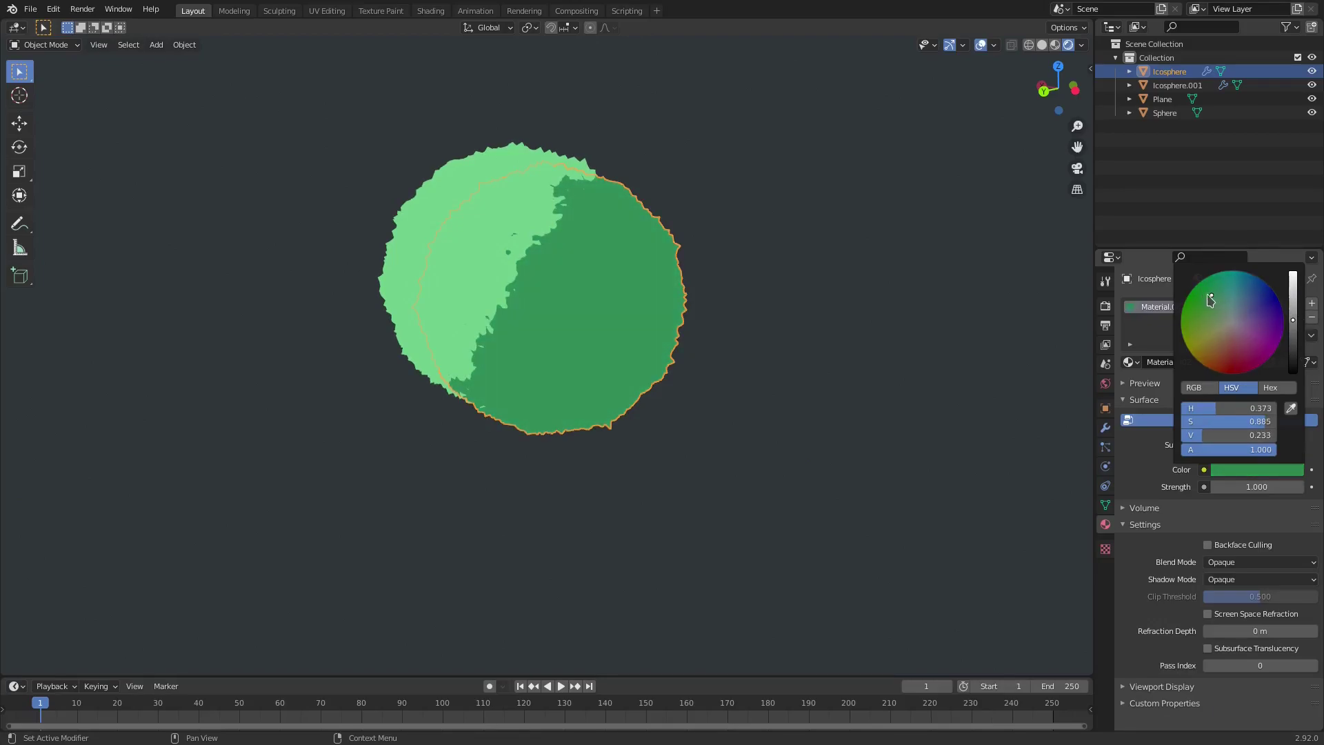
- Move the light-green duplicate so that it overlaps the upper part of the dark-green icosphere
middle_click_drag(905, 195, 715, 252)
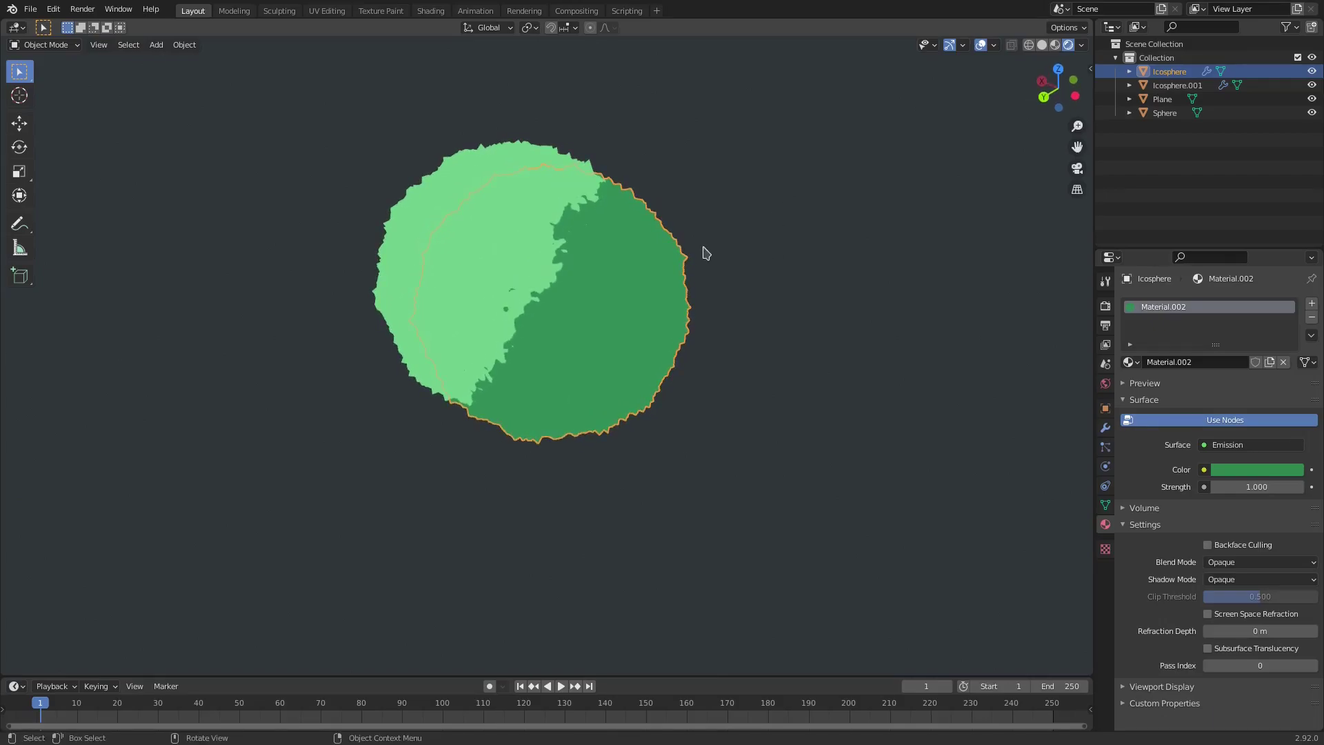
scroll(714, 253, "up", 6)
middle_click_drag(656, 387, 704, 195)
scroll(704, 195, "down", 4)
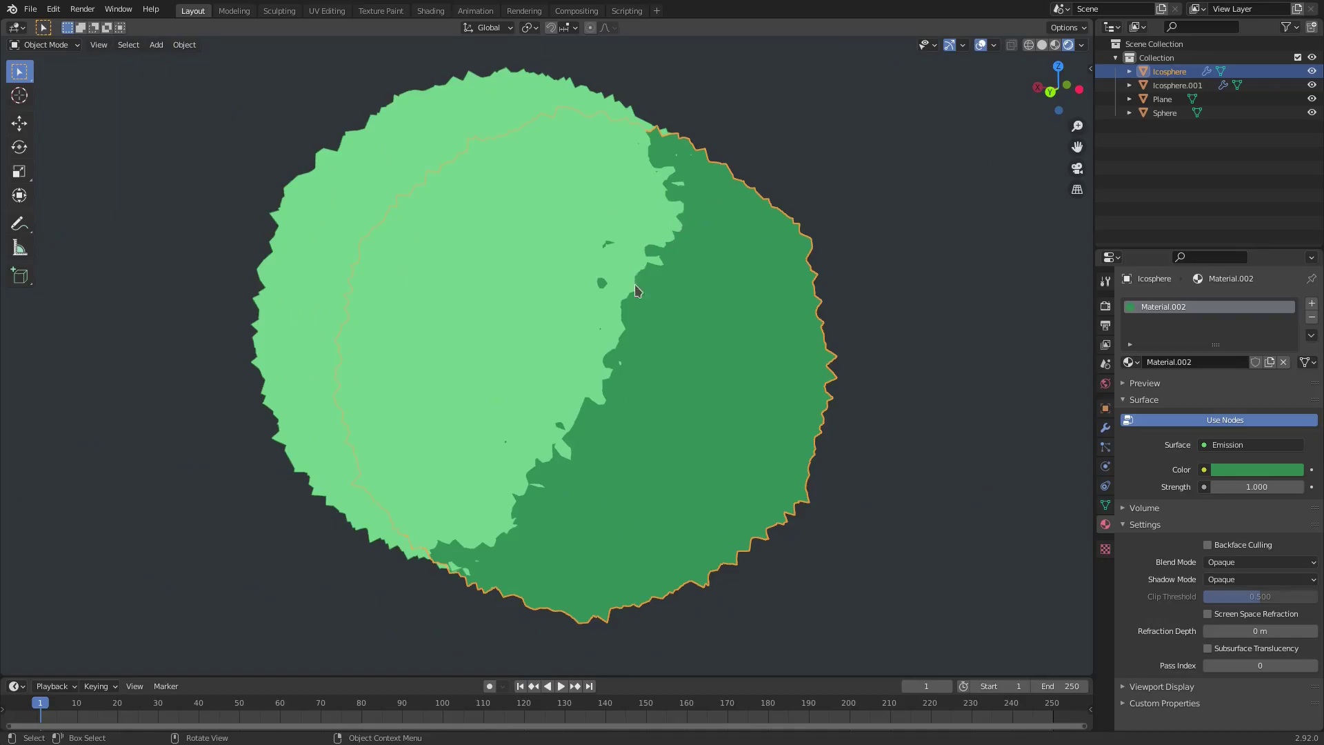
left_click(558, 364)
middle_click_drag(677, 360, 562, 227)
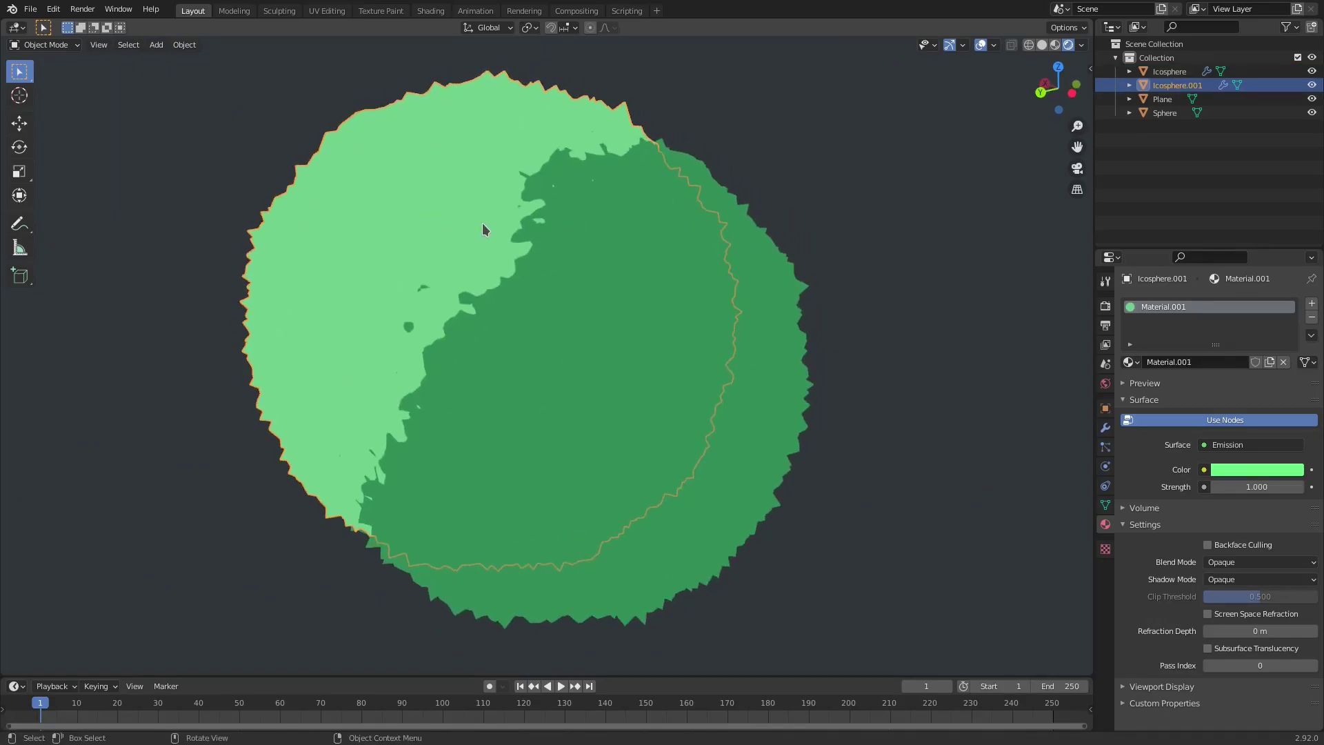
key("g")
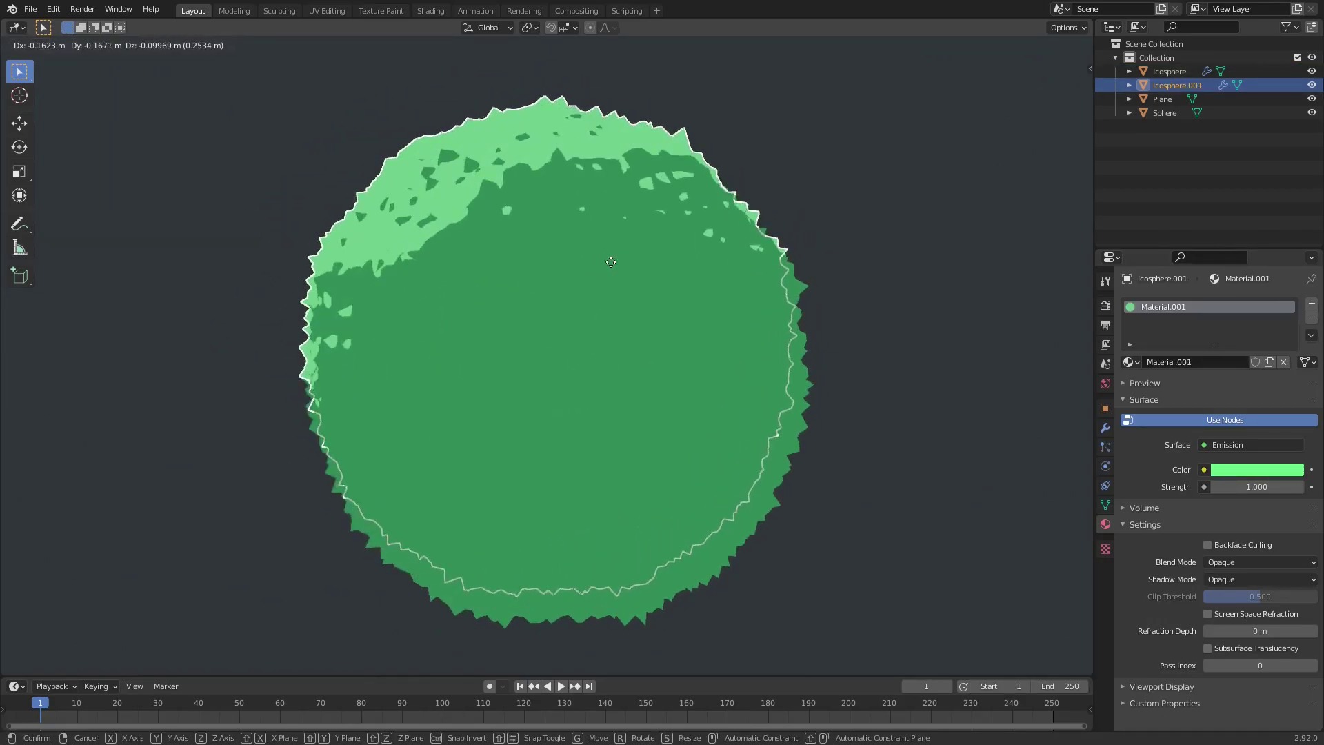
left_click(562, 231)
middle_click_drag(565, 230, 414, 251)
- Duplicate the light-green icosphere and position the second copy beside it over the dark-green one
scroll(428, 251, "down", 3)
middle_click_drag(459, 251, 650, 316)
key("shift+d")
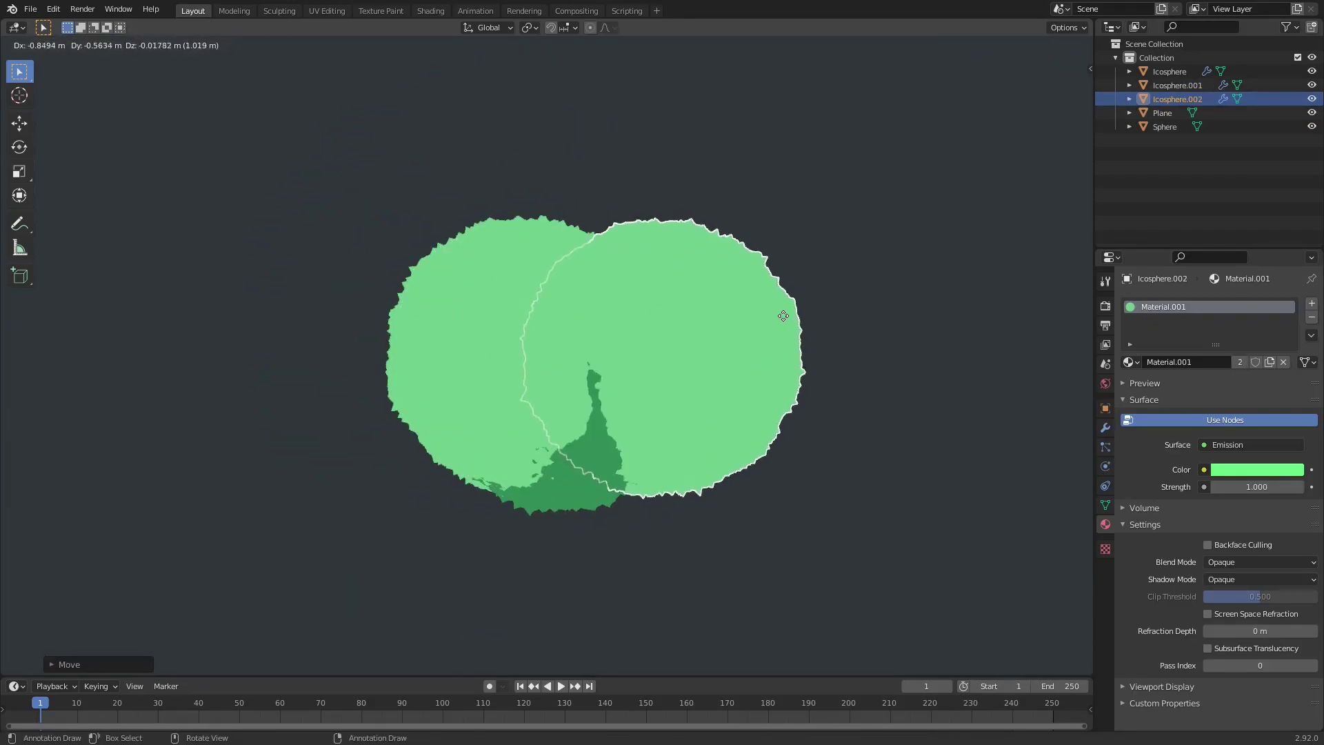
left_click(686, 249)
middle_click_drag(686, 247, 588, 244)
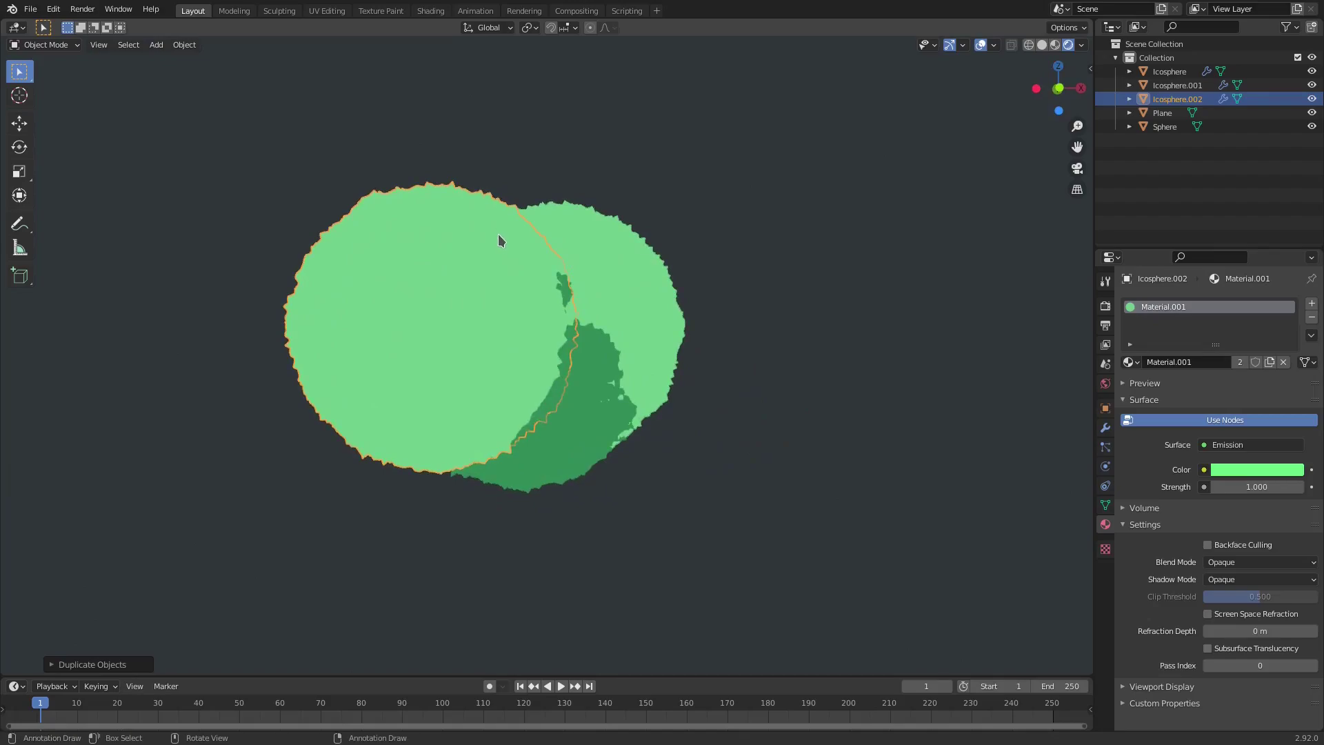
key("g")
left_click(570, 268)
- Duplicate the light-green icosphere once more and place the third copy on another side of the cluster
middle_click_drag(571, 268, 650, 375)
key("shift+d")
left_click(547, 334)
middle_click_drag(547, 334, 664, 304)
key("g")
left_click(553, 233)
- Reposition the light-green copies, including Icosphere.002, so they overlap around the top of the dark-green icosphere
left_click(567, 258)
key("g")
left_click(610, 280)
key("g")
left_click(487, 303)
key("g")
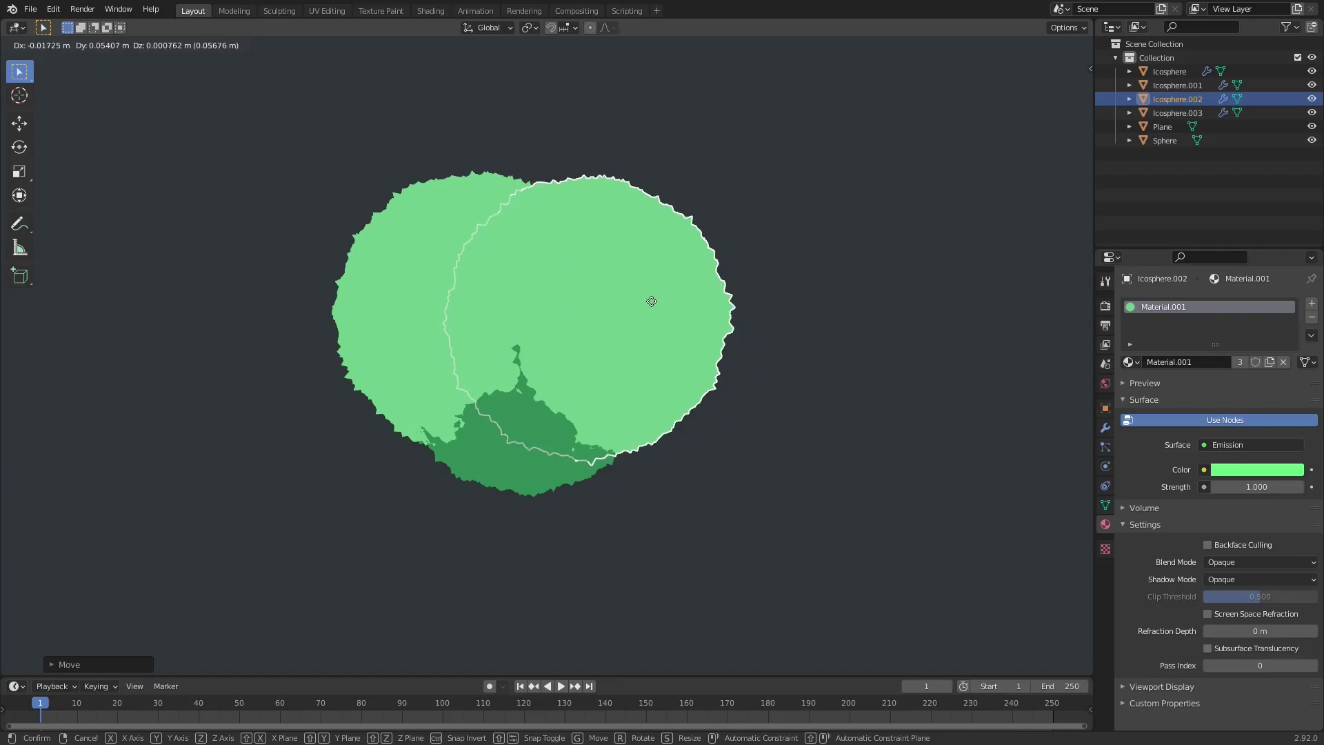
left_click(642, 301)
middle_click_drag(769, 317, 531, 337)
key("g")
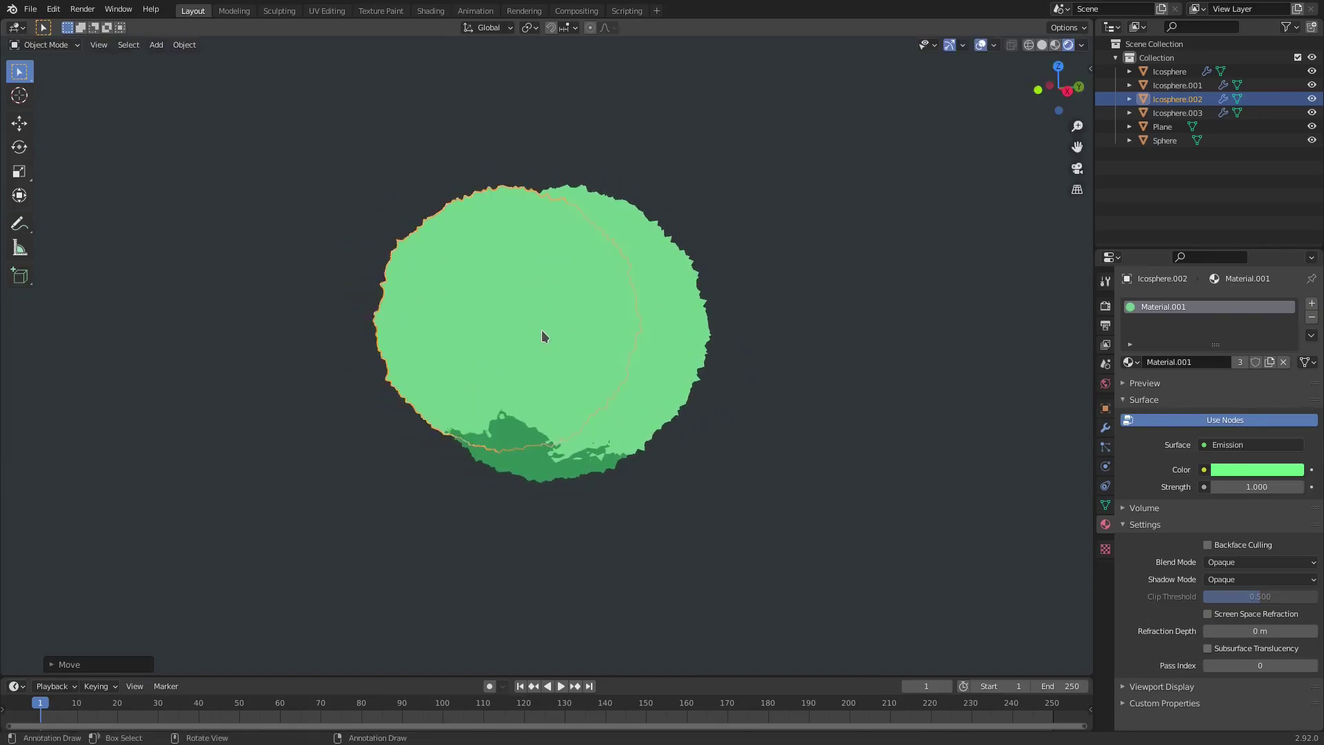
left_click(543, 330)
- Scale Icosphere.002 down slightly to vary the sizes within the cluster
key("a")
left_click(663, 297)
key("s")
left_click(753, 295)
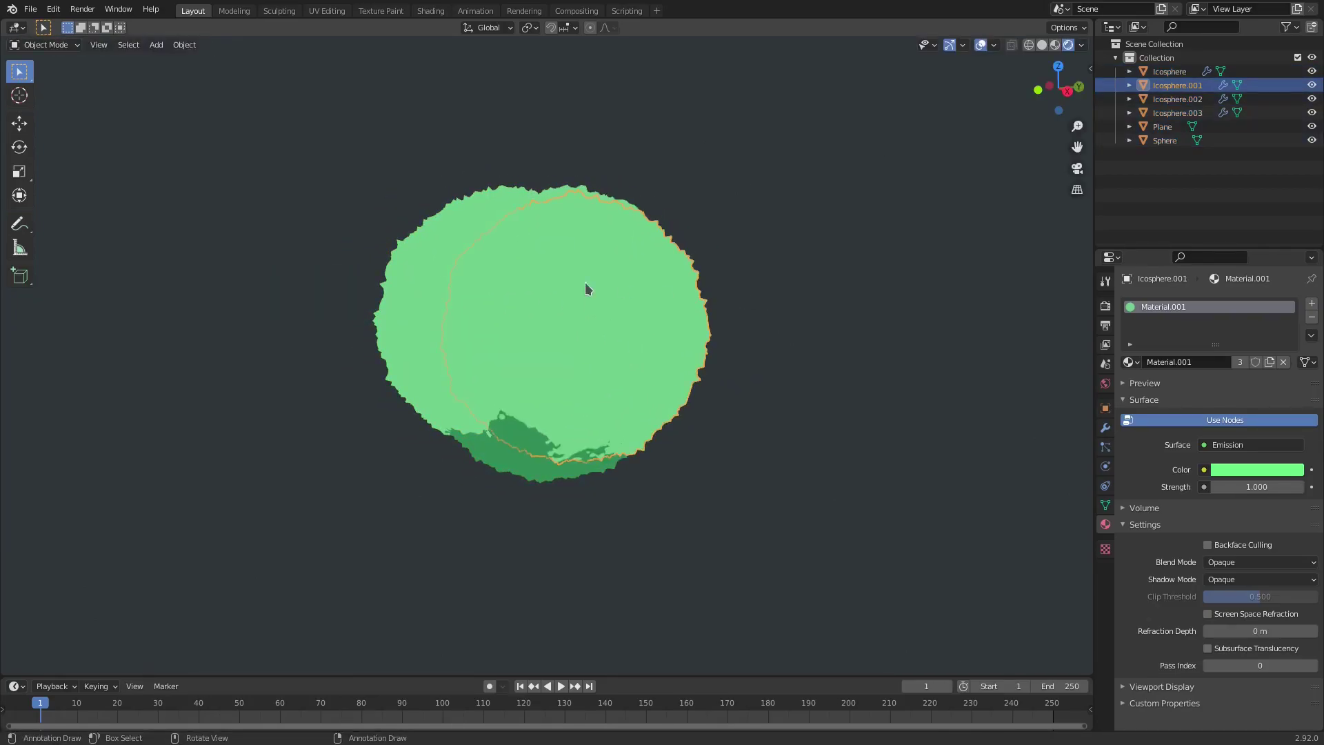
left_click(437, 265)
key("s")
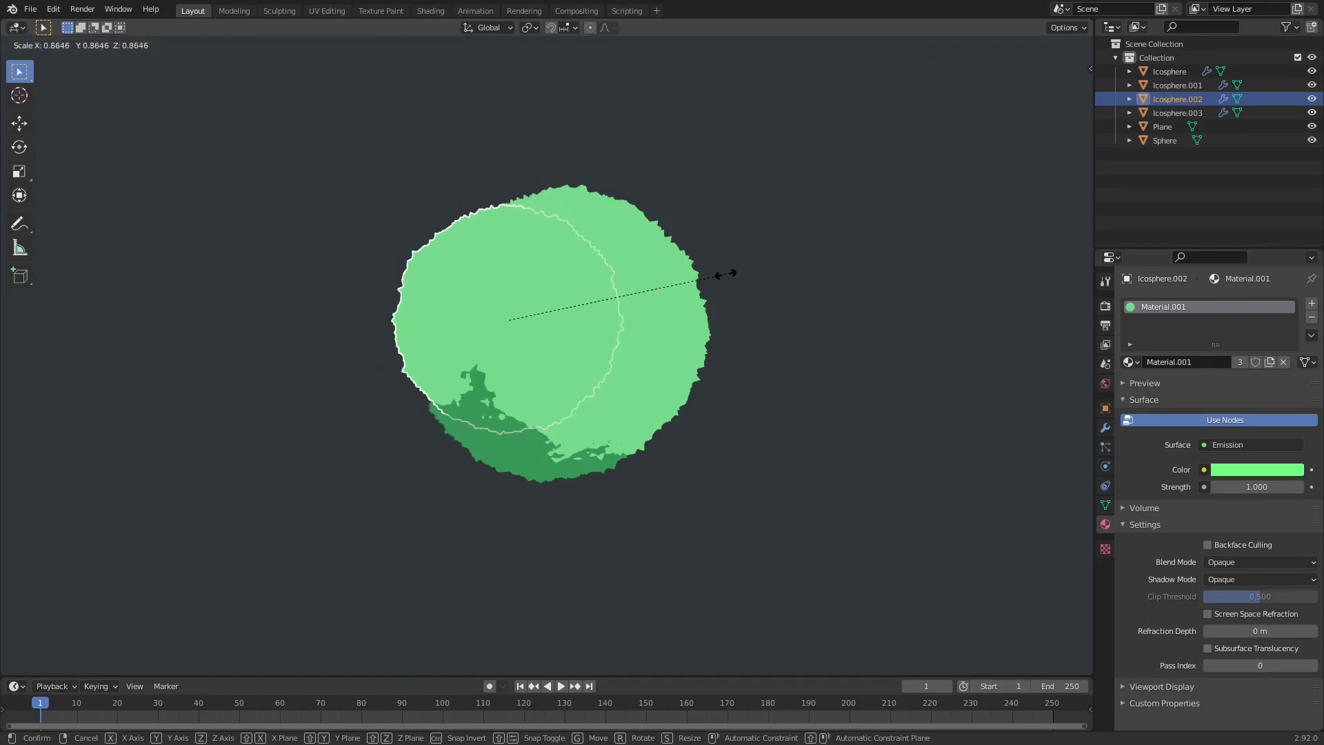
left_click(744, 283)
- Nudge a light-green icosphere to refine the cluster's outline
middle_click_drag(743, 282, 877, 281)
left_click(408, 261)
key("g")
left_click(417, 251)
- Darken the light-green icospheres' shared material to medium green with hue 0.357, saturation 0.868 and value 0.497
middle_click_drag(416, 251, 499, 276)
left_click(531, 305)
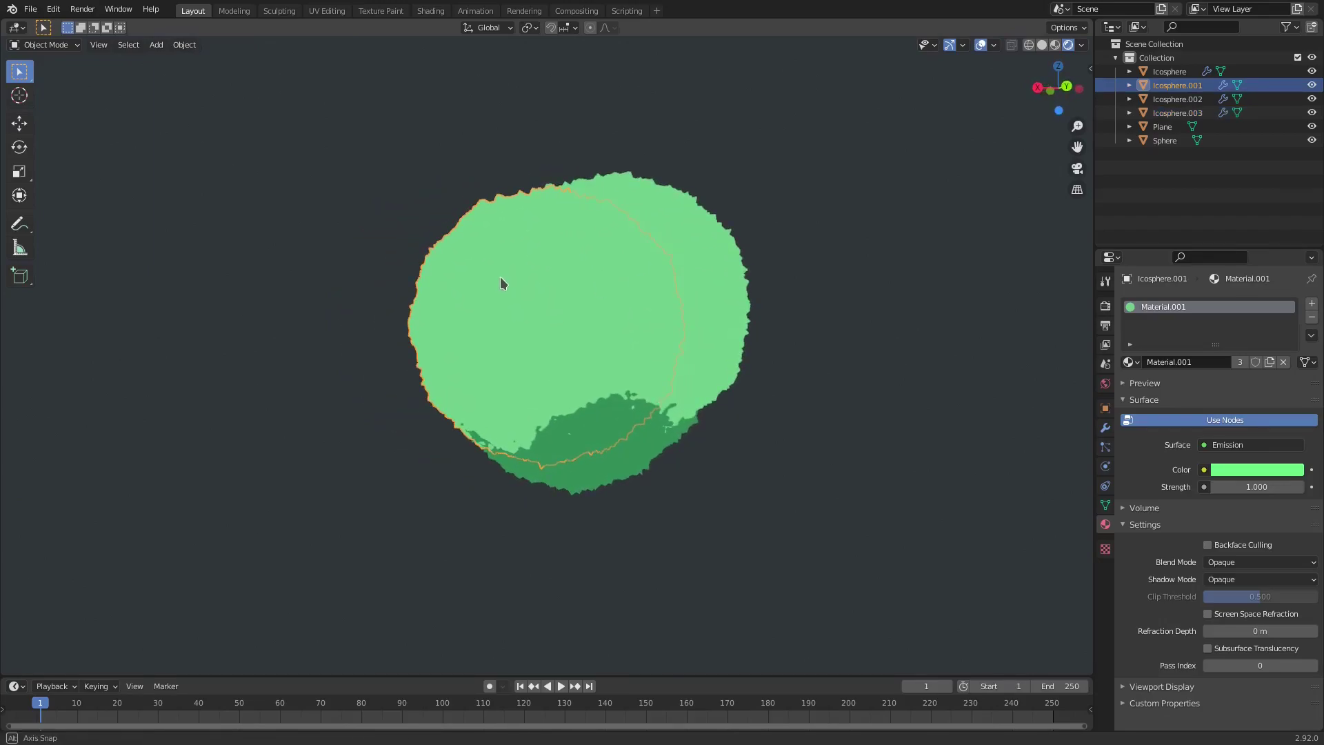
left_click(1256, 469)
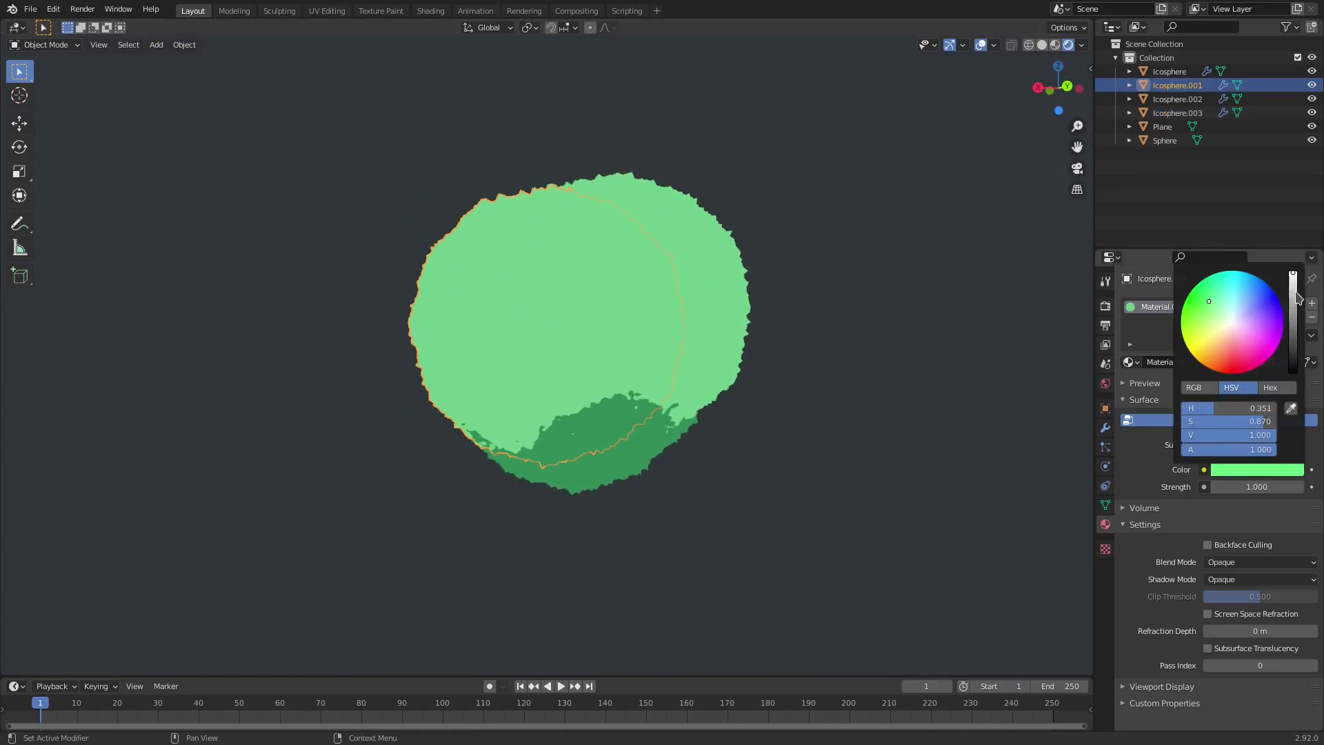
left_click_drag(1298, 298, 1293, 289)
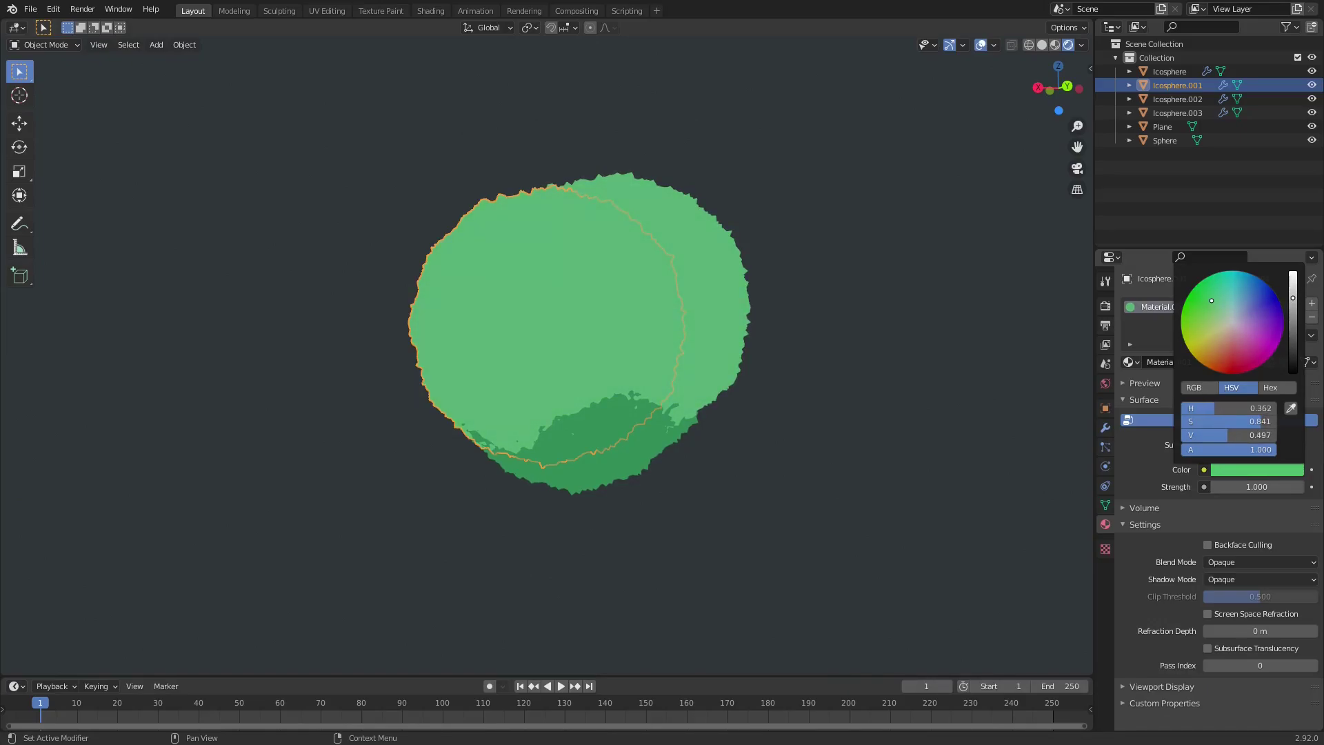
- Duplicate Icosphere.001 and place the copy higher, on top of the cluster
middle_click_drag(635, 275, 735, 314)
key("shift+d")
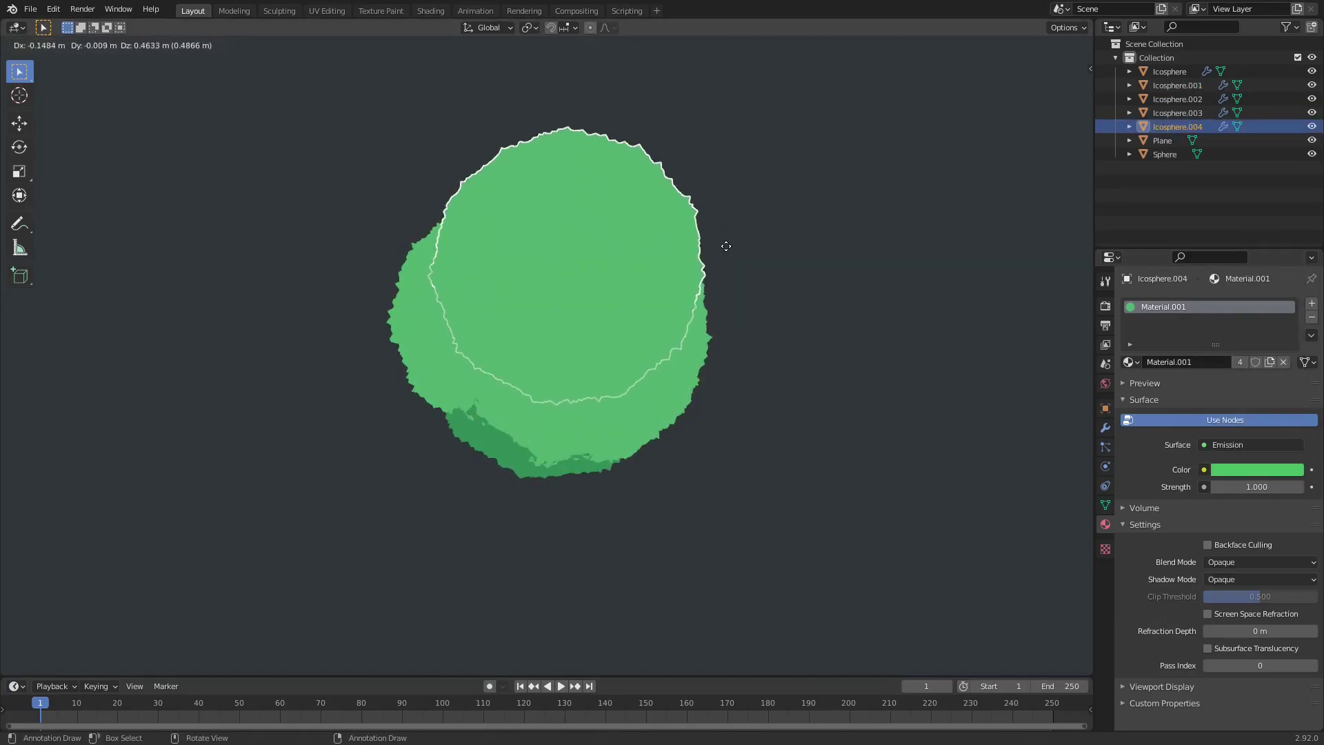
left_click(731, 251)
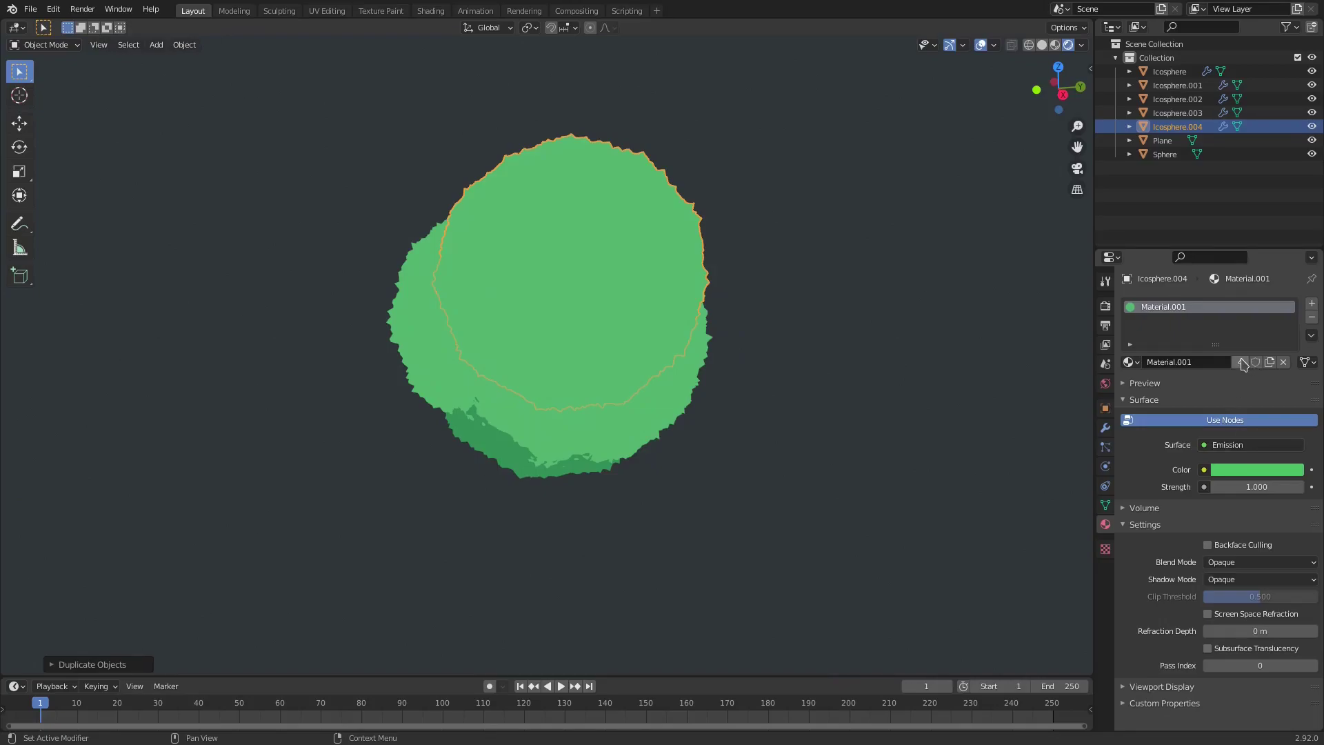
- Give Icosphere.004 its own material copy and lighten it to hue 0.328, saturation 0.842 and value 1.000
left_click(1241, 362)
left_click(1235, 469)
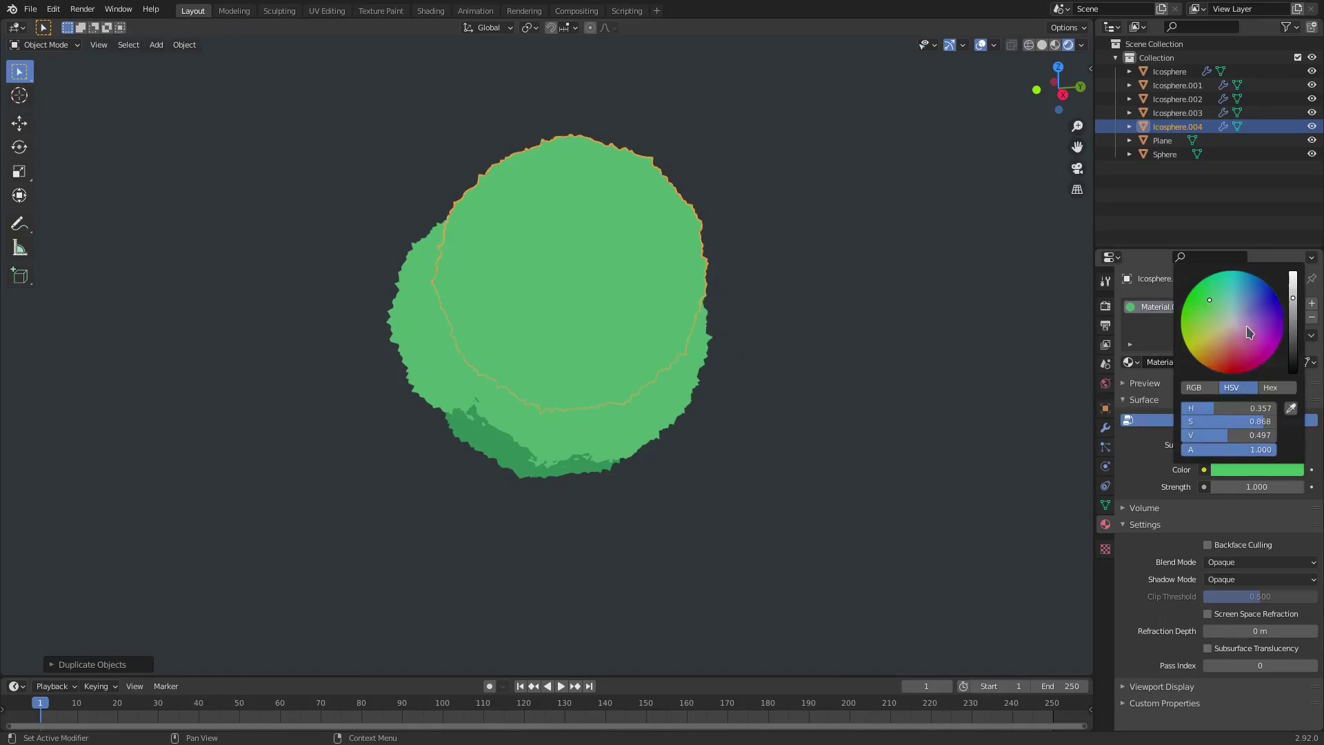
left_click_drag(1295, 298, 1294, 273)
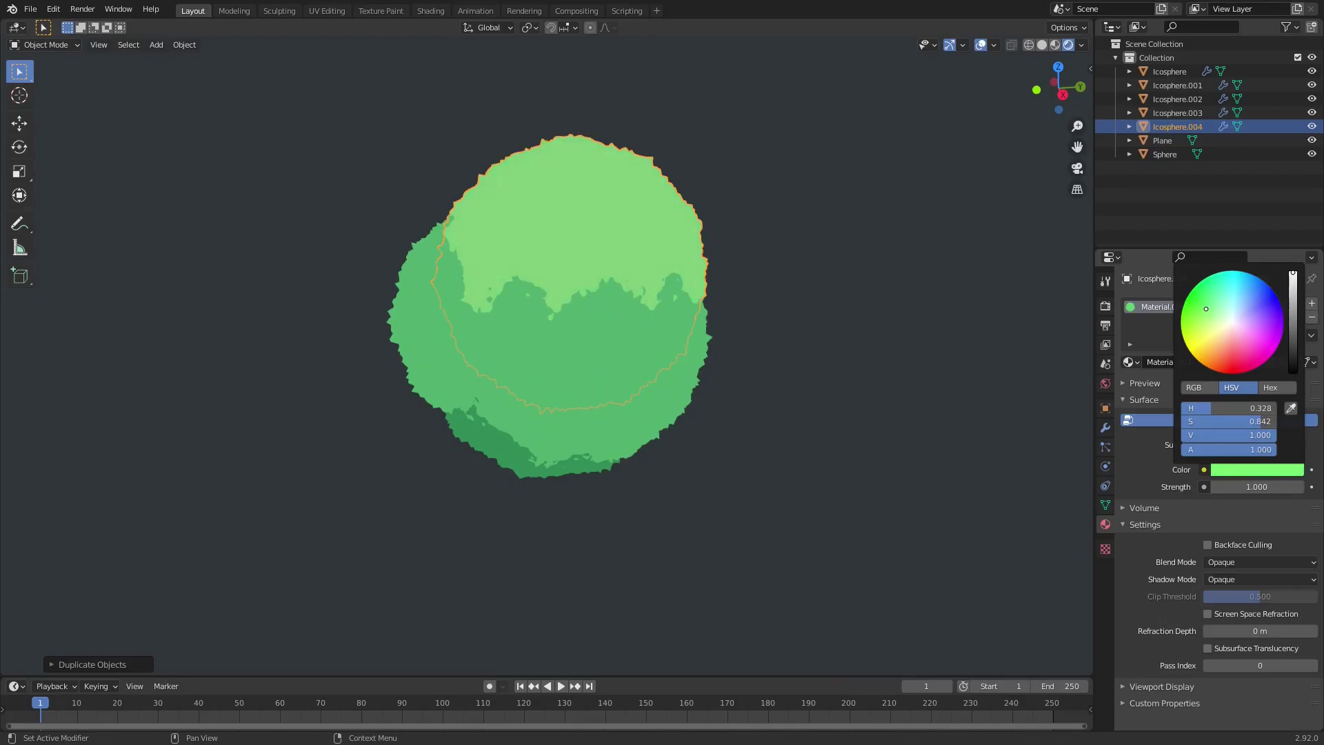
- Scale Icosphere.004 up slightly and shift it so it caps the upper part of the cluster
mouse_move(743, 262)
middle_mouse_down()
mouse_move(722, 260)
mouse_move(751, 267)
mouse_move(736, 266)
middle_mouse_up()
scroll(750, 266, "down", 2)
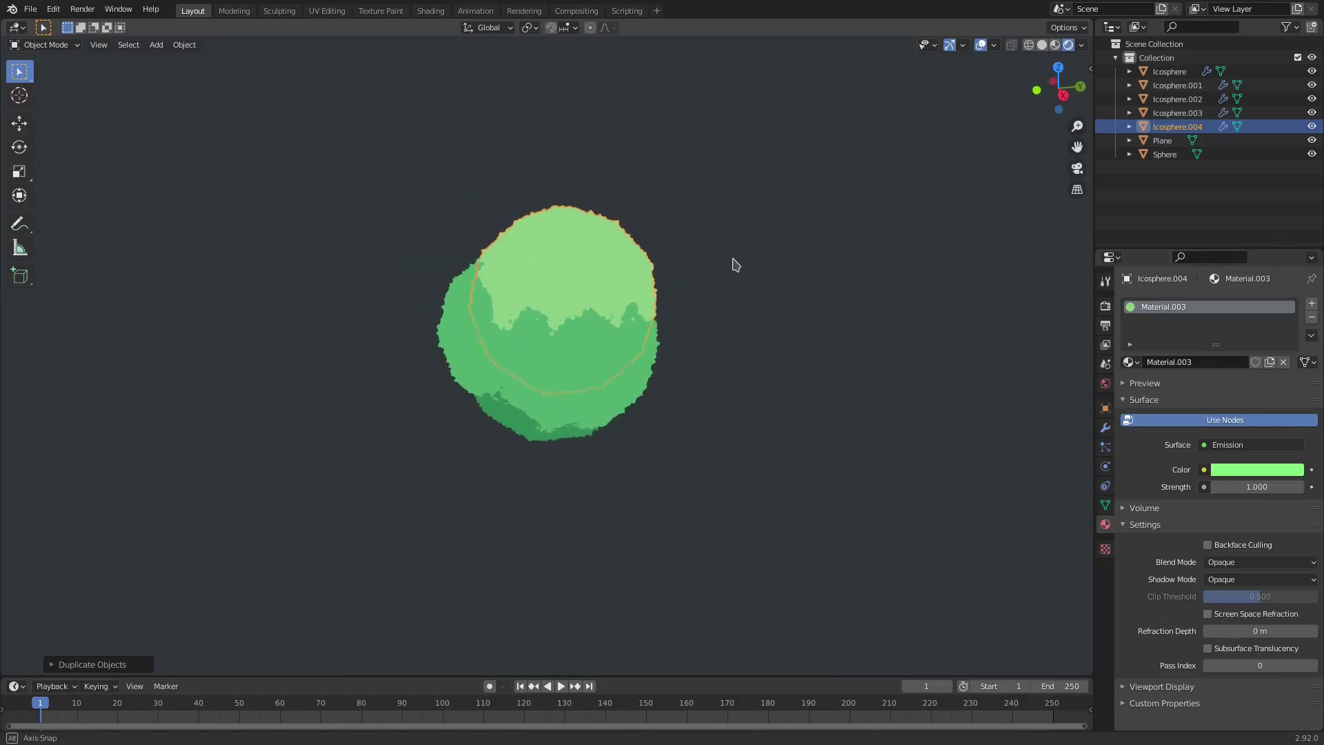
key("s")
left_click(789, 252)
key("g")
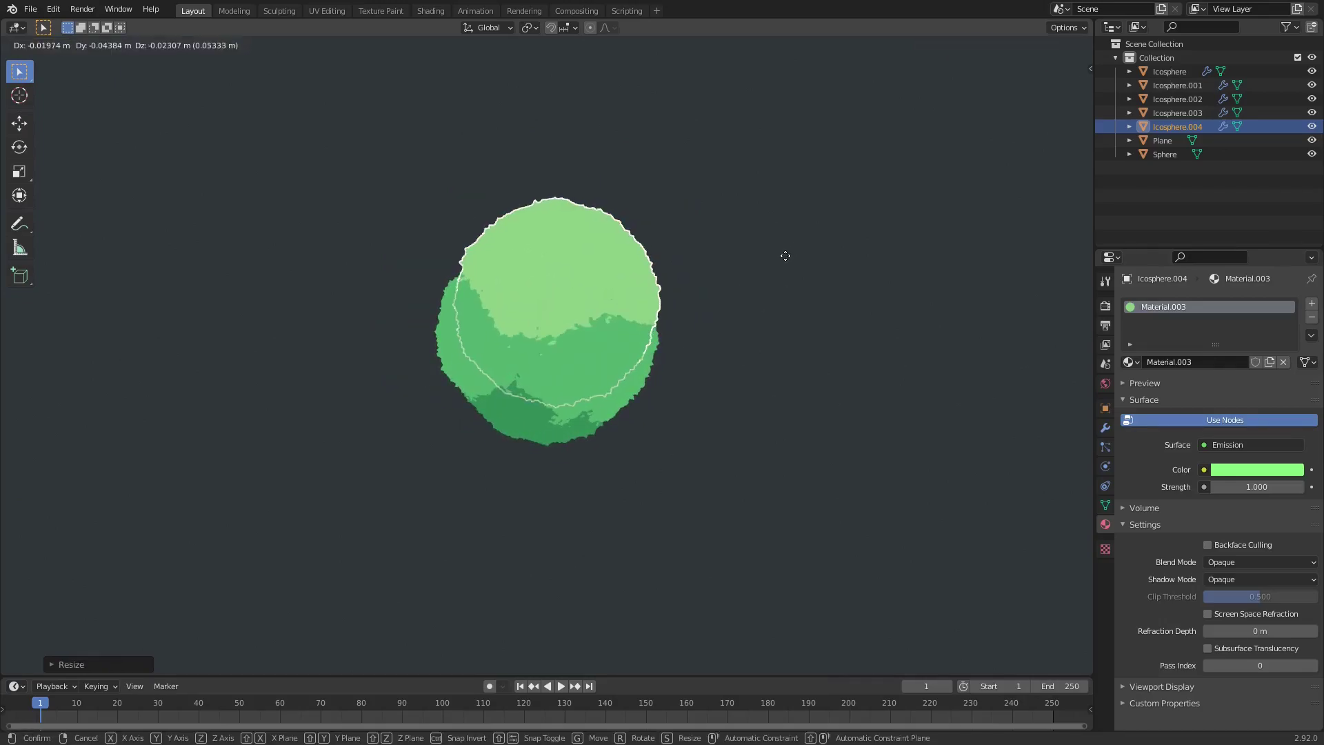
left_click(794, 271)
- Duplicate Icosphere.004 and position the copy beside it to extend the light-green layer around the cluster
key("shift+d")
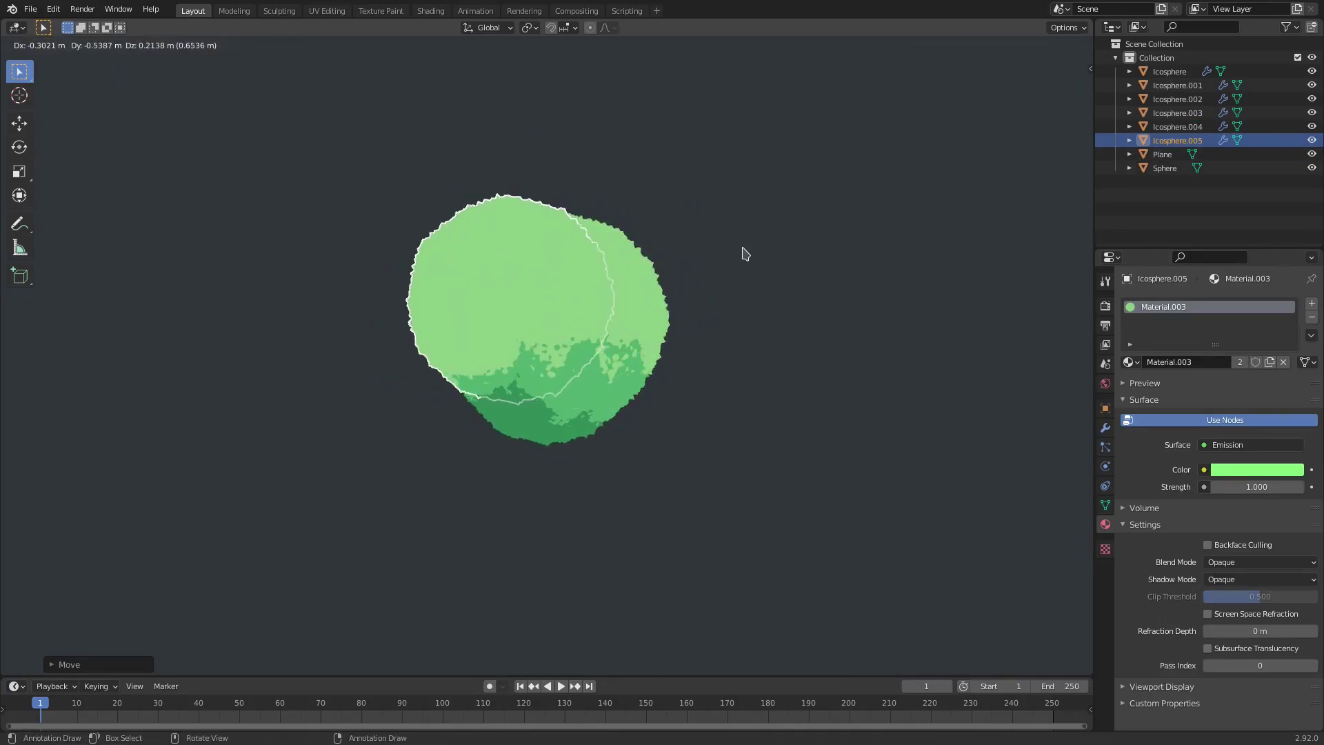
left_click(865, 241)
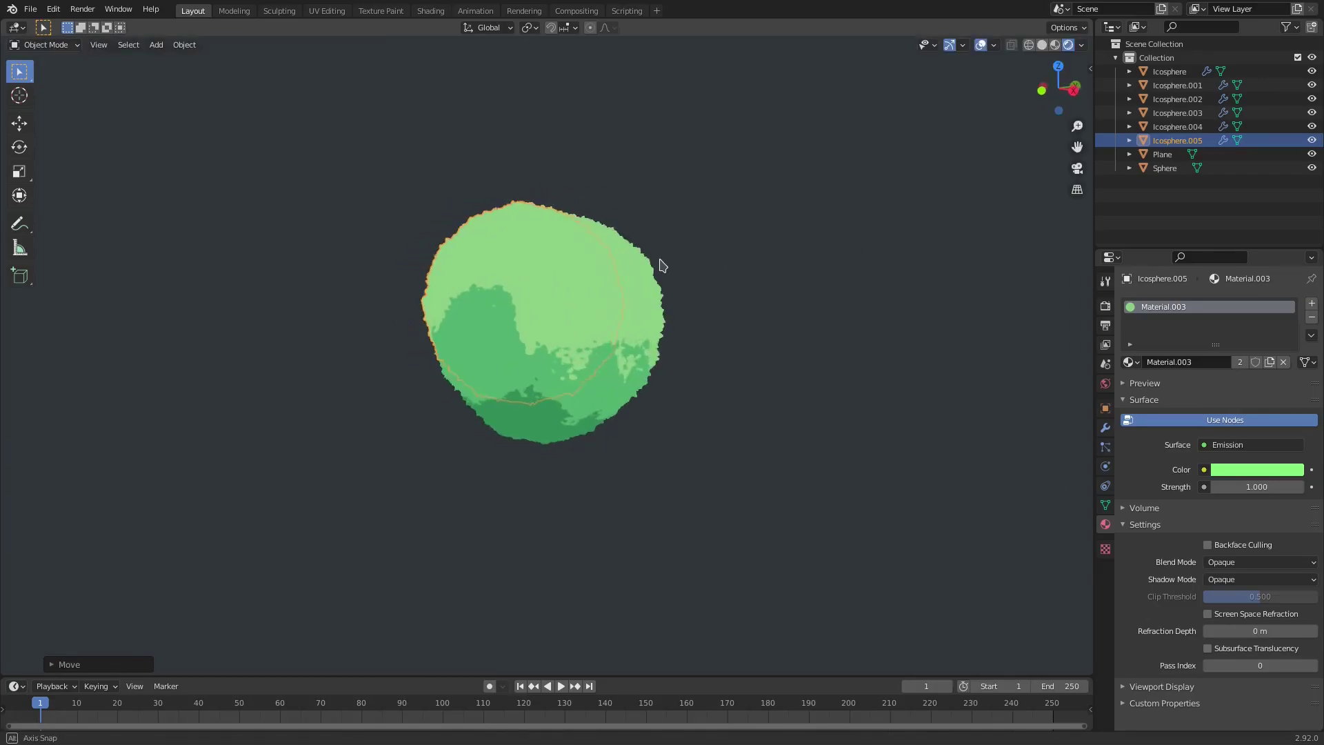
key("g")
left_click(545, 300)
middle_click_drag(545, 300, 569, 324)
mouse_move(674, 316)
middle_mouse_down()
mouse_move(608, 319)
mouse_move(722, 272)
mouse_move(635, 274)
mouse_move(877, 283)
mouse_move(610, 303)
mouse_move(760, 262)
mouse_move(933, 308)
middle_mouse_up()
key("g")
left_click(630, 274)
- Duplicate Icosphere.005 and place the copy on another side of the cluster's light-green layer
key("shift+d")
left_click(838, 279)
key("g")
left_click(594, 301)
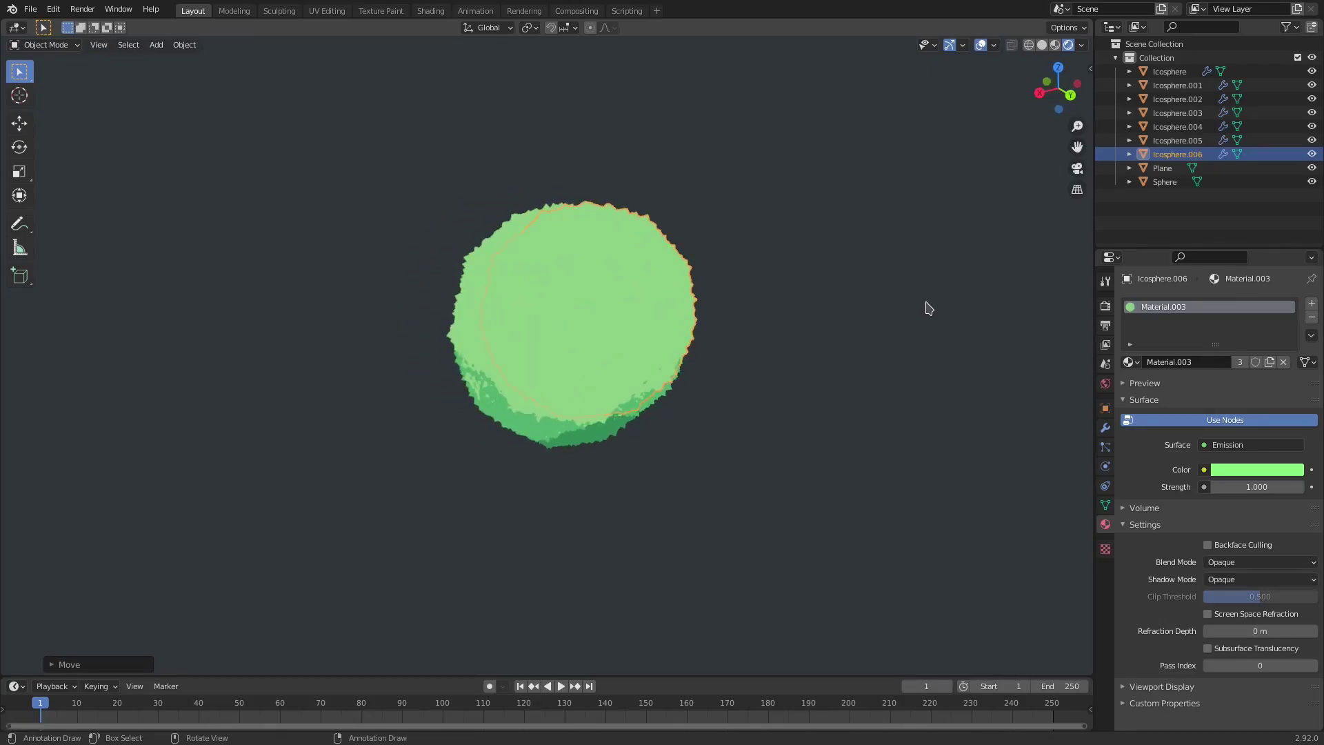
- Duplicate Icosphere.006 and place the copy slightly higher, at the top of the cluster
mouse_move(800, 306)
middle_mouse_down()
mouse_move(788, 246)
mouse_move(792, 281)
middle_mouse_up()
key("shift+d")
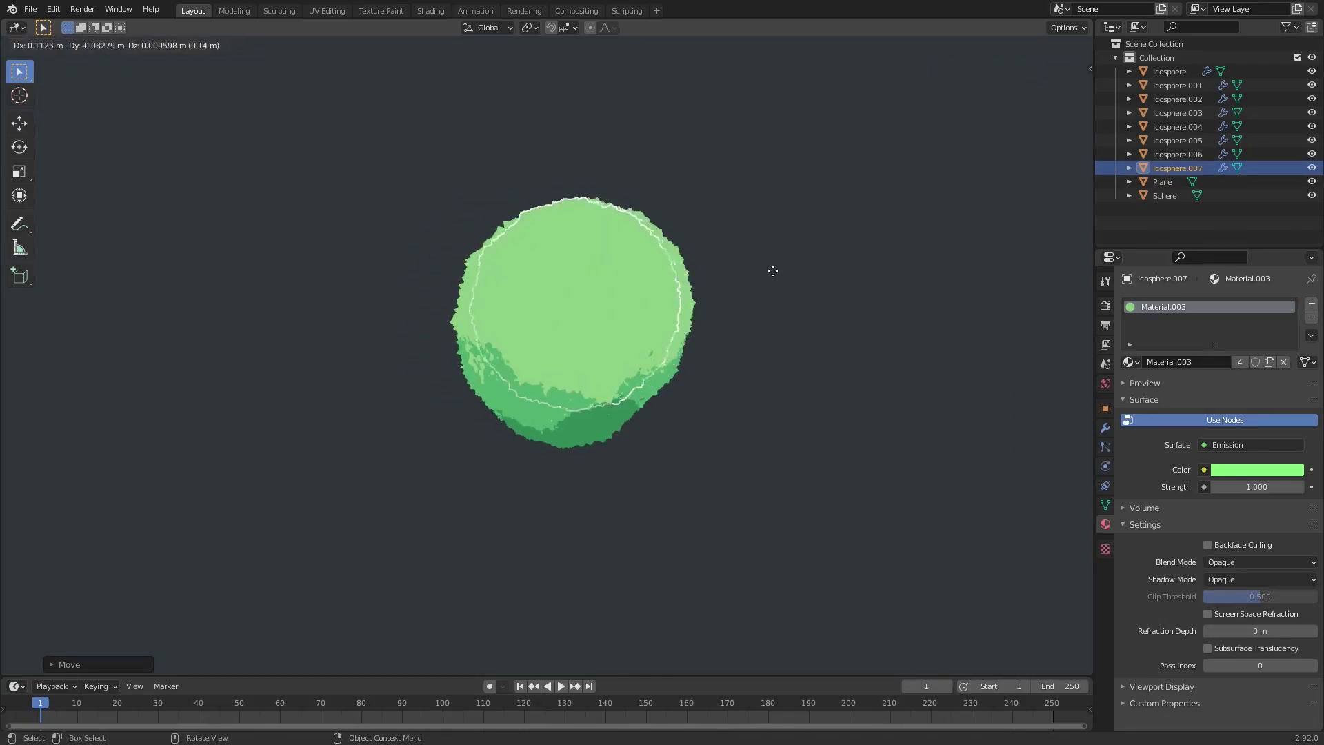
left_click(773, 258)
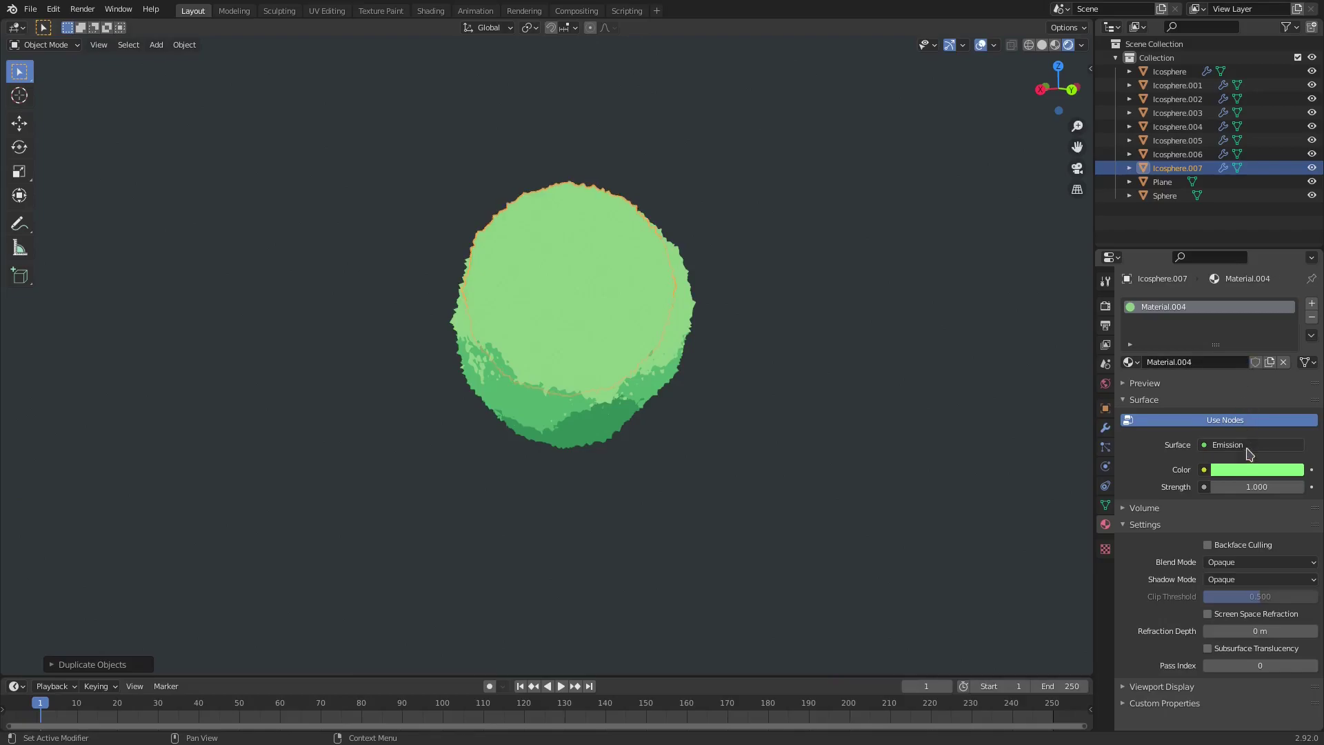
- Recolour Icosphere.007 with its own Material.004 in a paler yellow-green at value 1.000
left_click(1259, 469)
left_click_drag(1210, 316, 1216, 314)
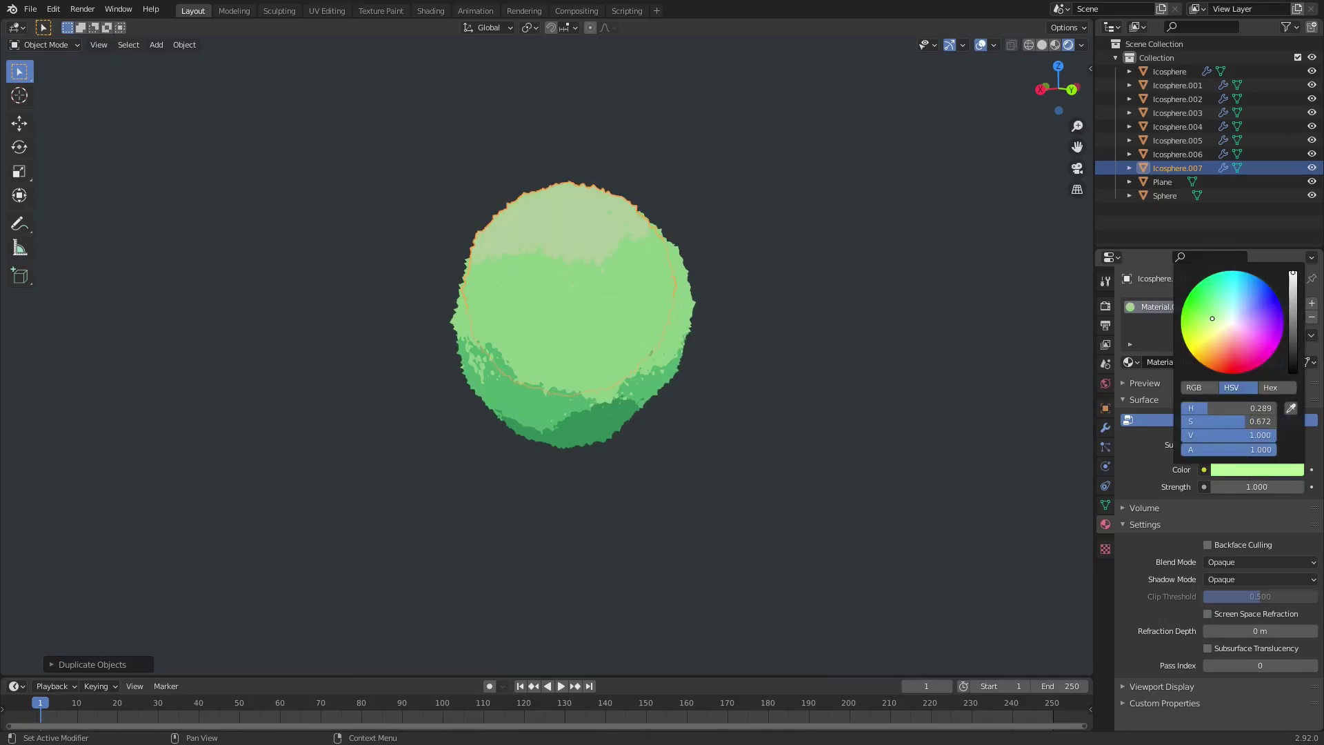
middle_click_drag(1034, 296, 911, 316)
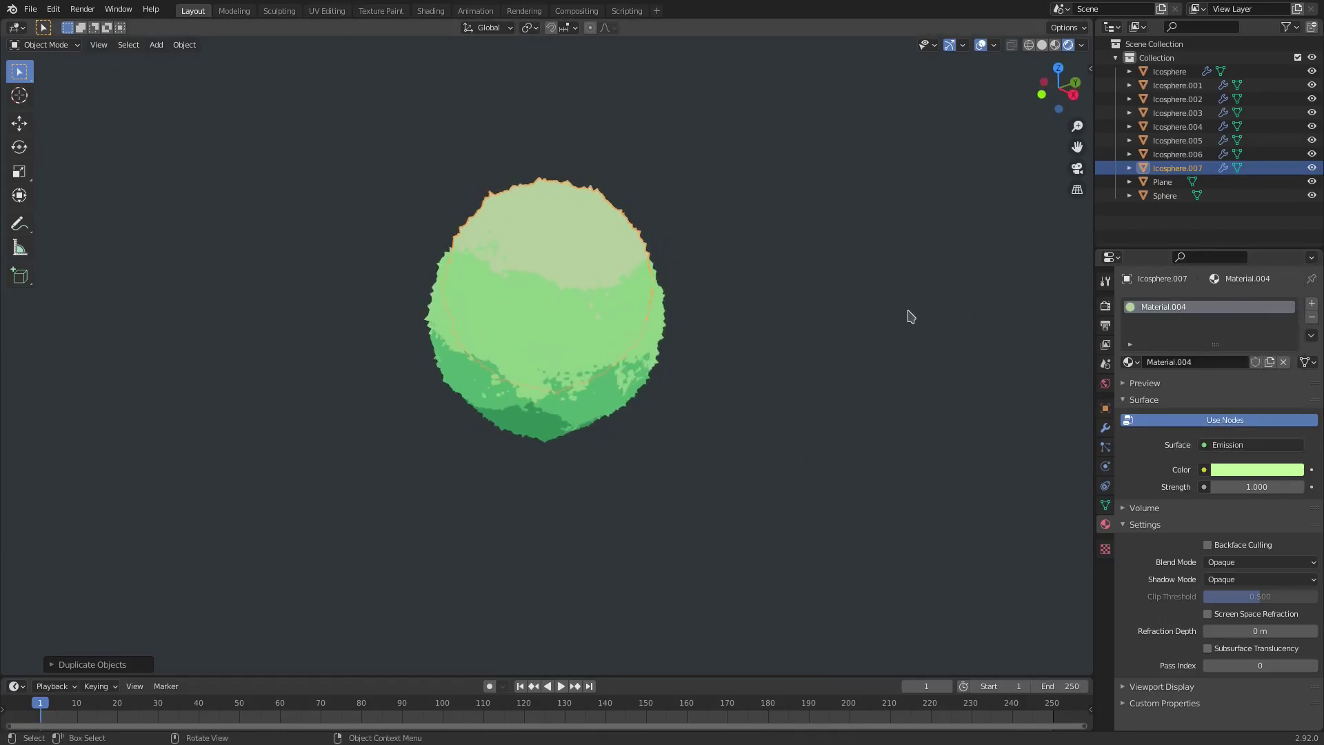
left_click(907, 315)
scroll(718, 307, "down", 4)
middle_click_drag(710, 306, 586, 278)
scroll(585, 277, "up", 5)
left_click(585, 283)
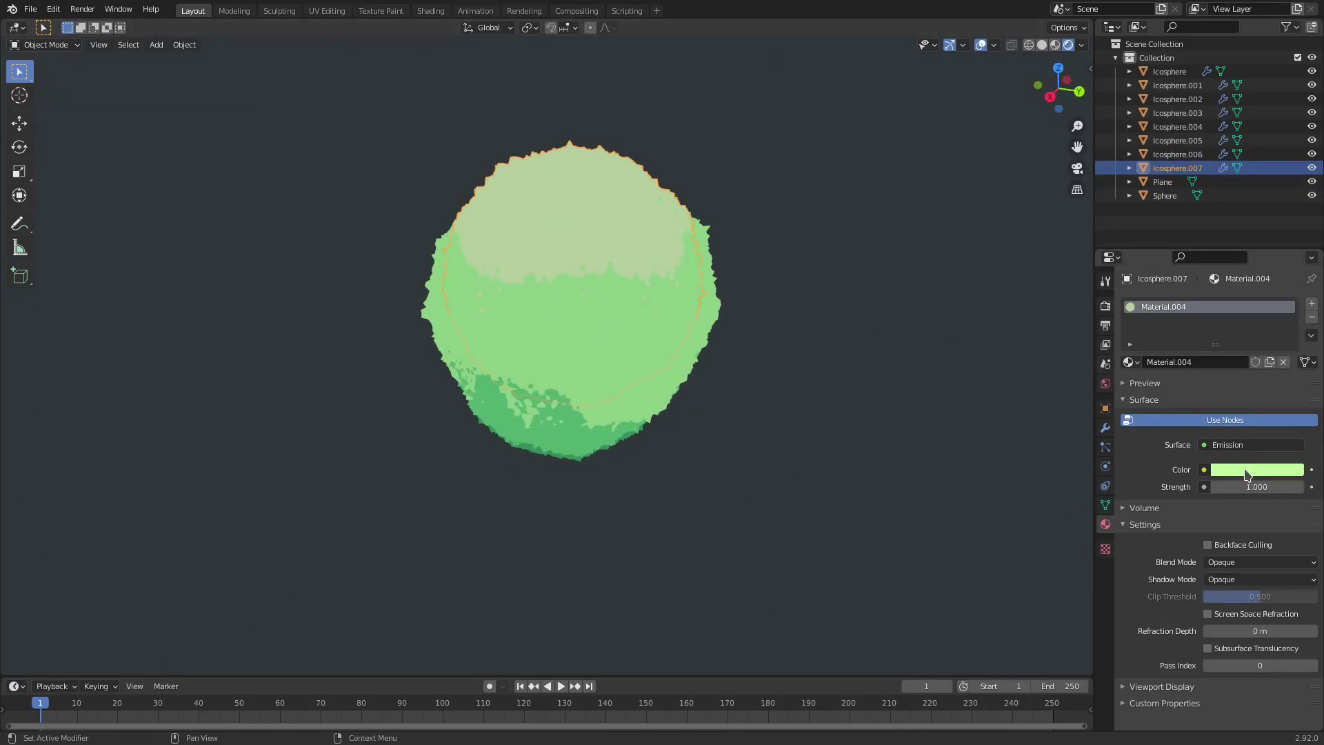
left_click(1244, 472)
left_click_drag(1212, 318, 1213, 320)
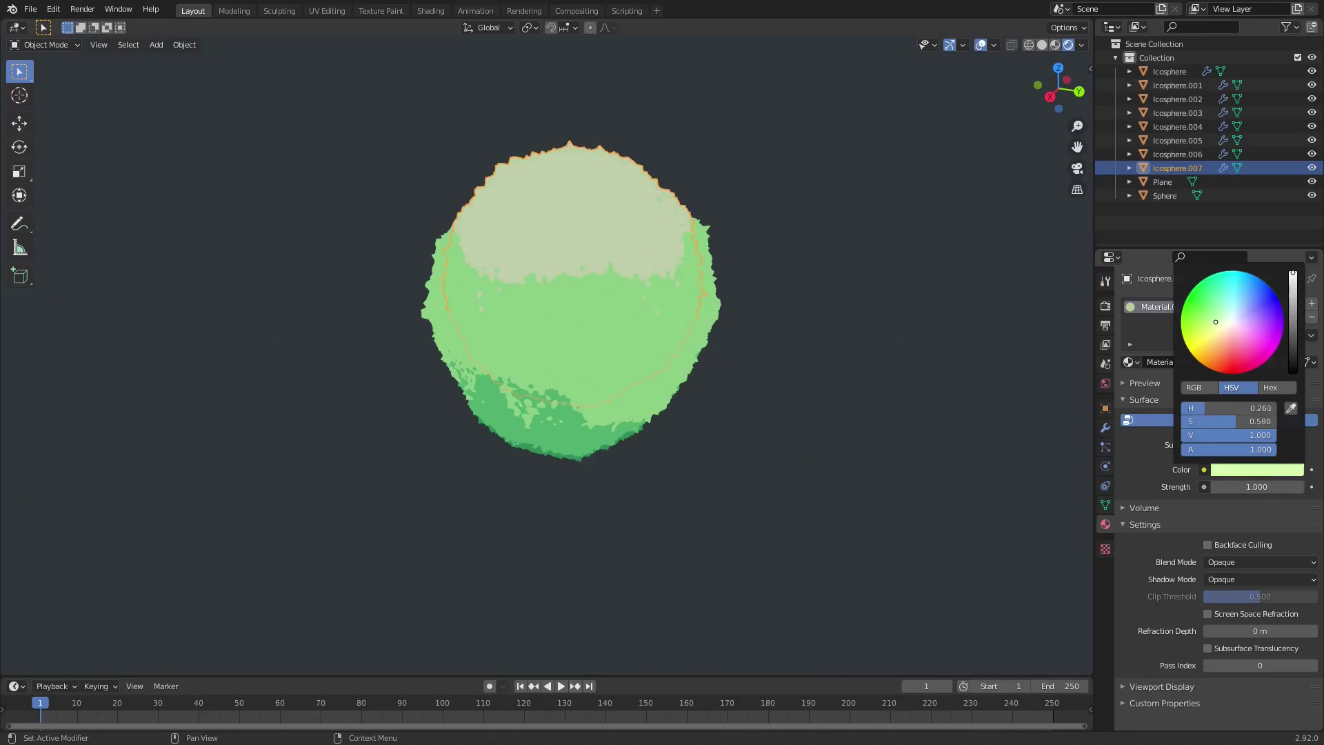
- Set the scene's color management View Transform to Standard
middle_click_drag(783, 339, 883, 308)
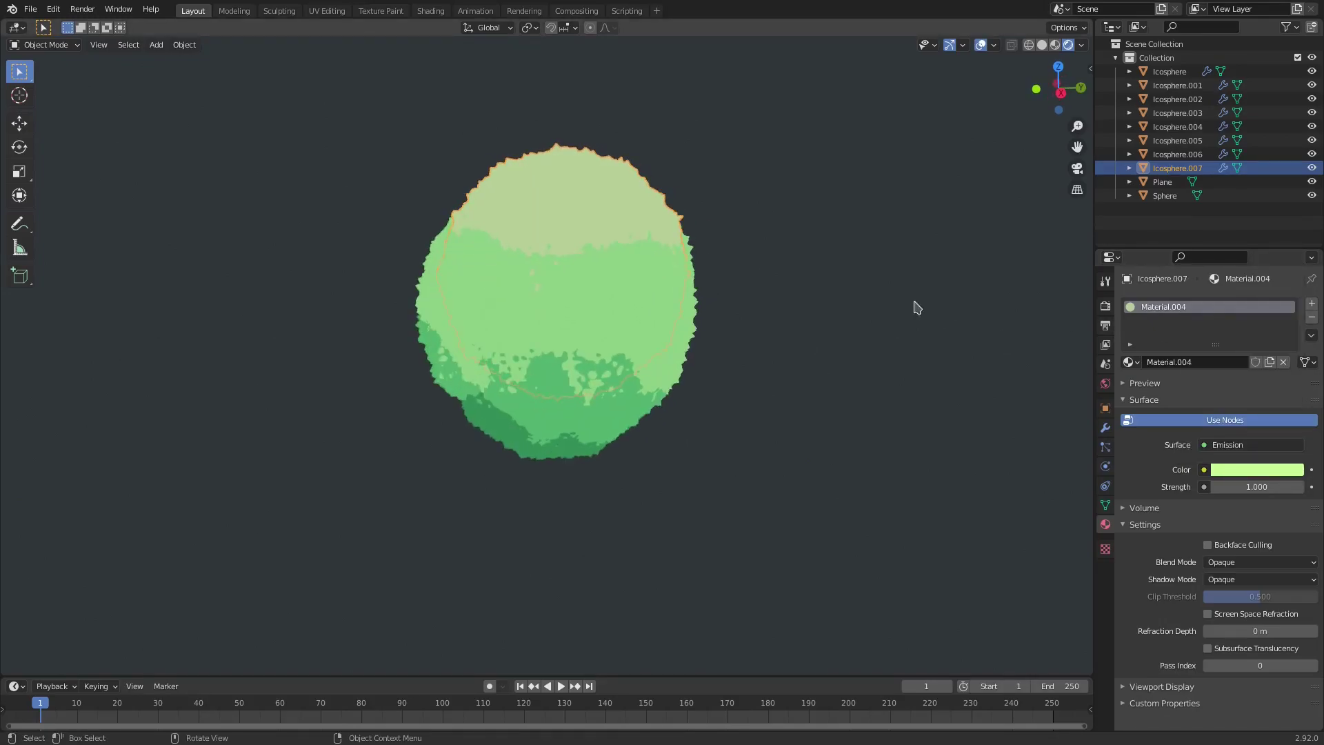
left_click(1105, 307)
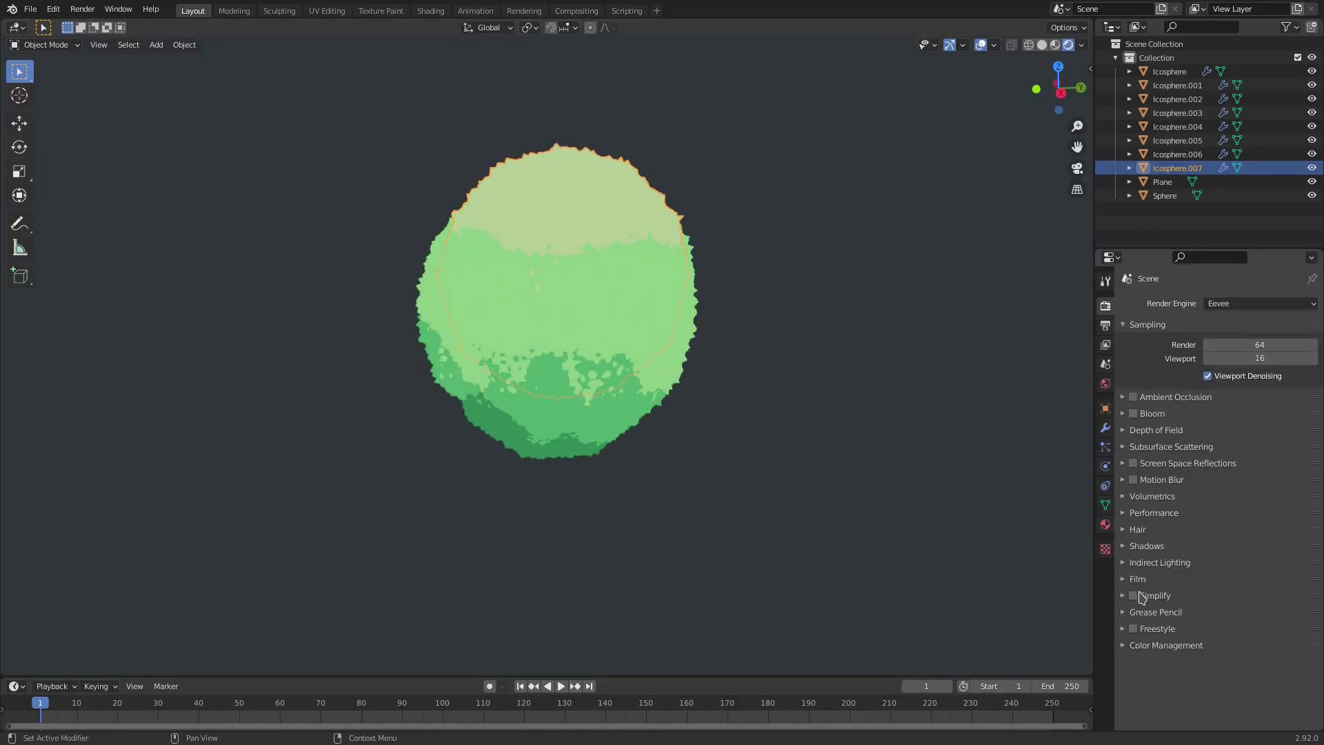
left_click(1152, 646)
left_click(1224, 687)
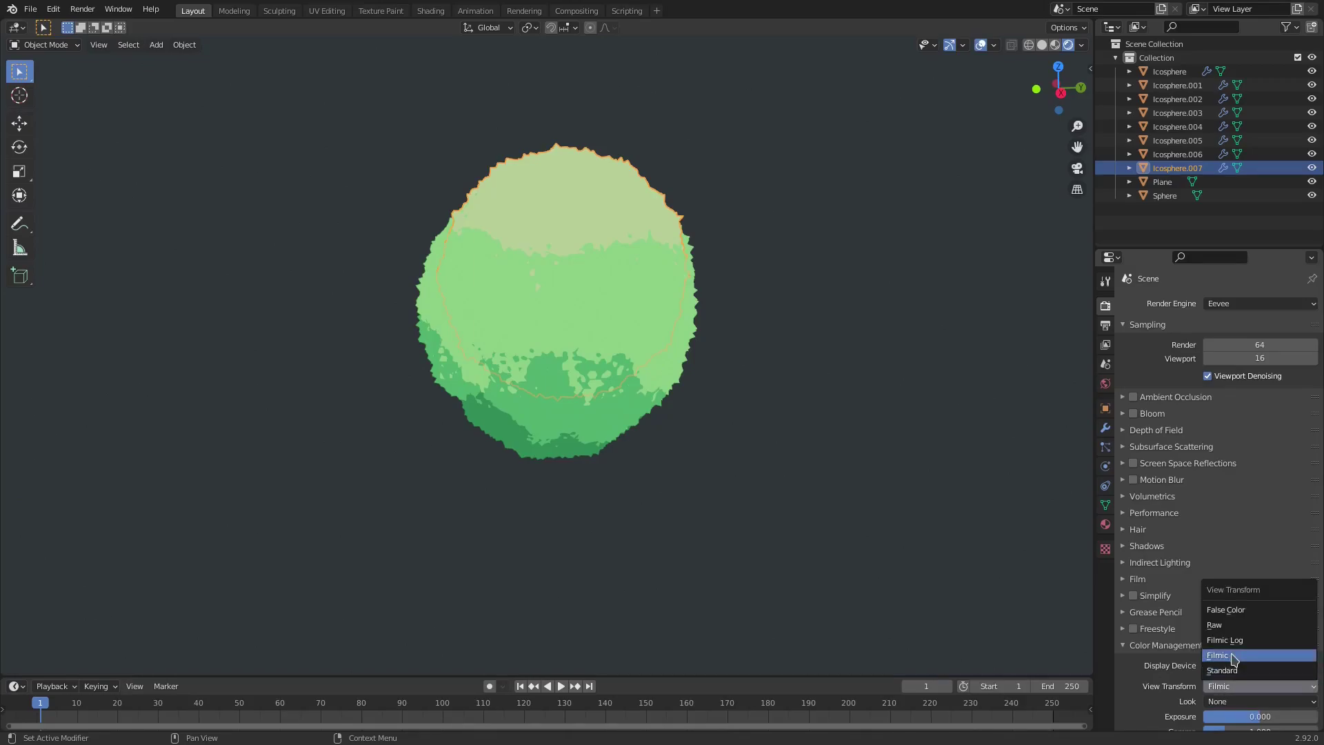
left_click(1234, 671)
middle_click_drag(822, 376, 747, 293)
- Shift the colour of Icosphere.007's material further towards pale yellow and nudge the sphere into place on top
left_click(1105, 524)
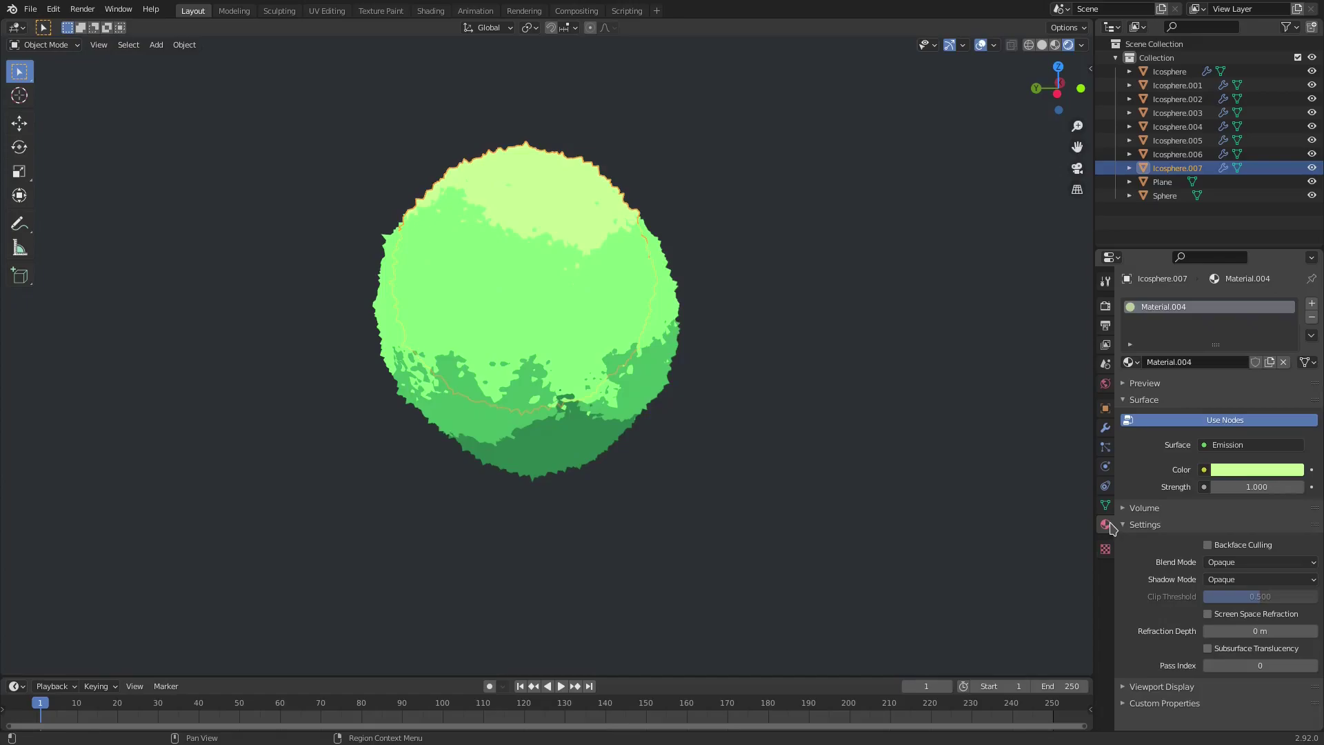
left_click(1263, 469)
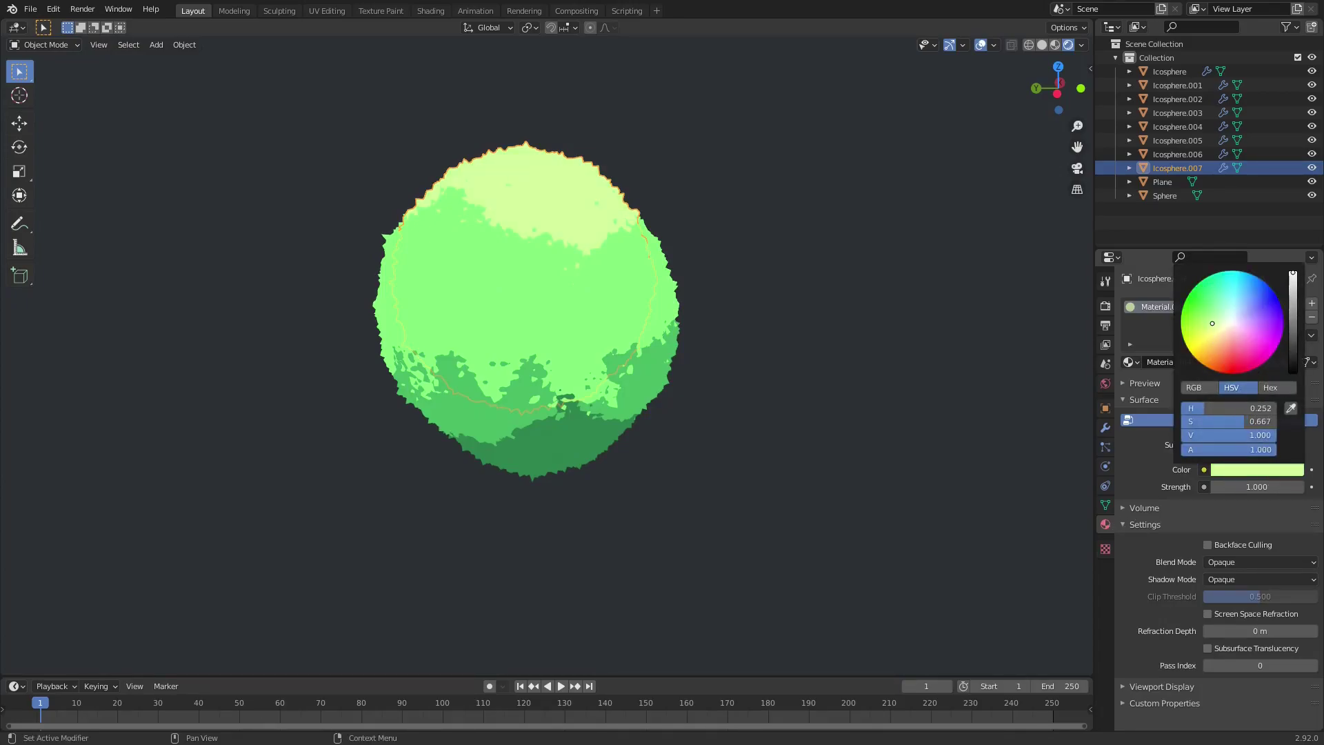
middle_click_drag(792, 375, 712, 313)
key("g")
left_click(788, 358)
- Nudge a medium-green icosphere in the lower part of the cluster and duplicate it alongside
middle_click_drag(569, 359, 647, 364)
left_click(522, 358)
key("g")
left_click(541, 359)
key("shift+d")
left_click(511, 360)
- Duplicate the medium-green icosphere again and reposition the copy to fill out the medium-green layer
key("shift+d")
left_click(692, 365)
key("g")
left_click(514, 361)
key("g")
left_click(425, 370)
key("g")
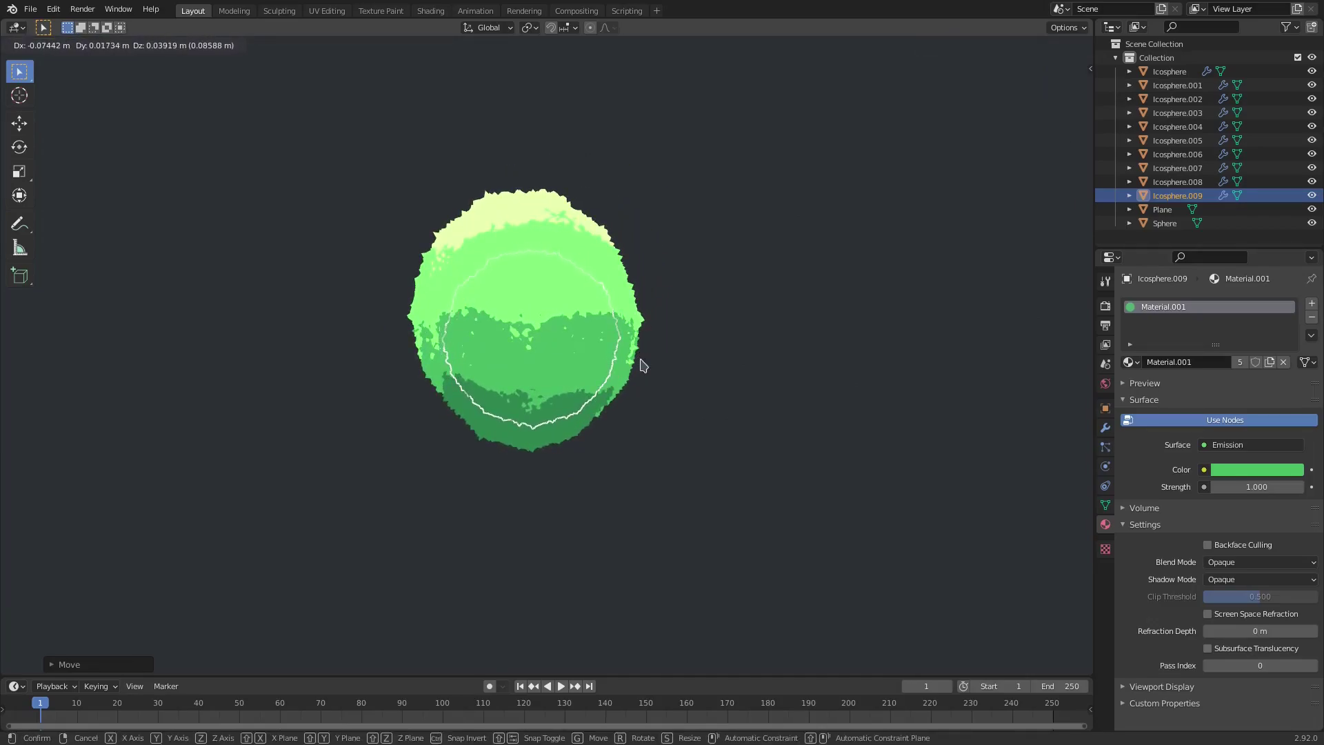
left_click(641, 364)
- Nudge Icosphere.002 to adjust the edge of the medium-green layer
left_click(582, 366)
key("g")
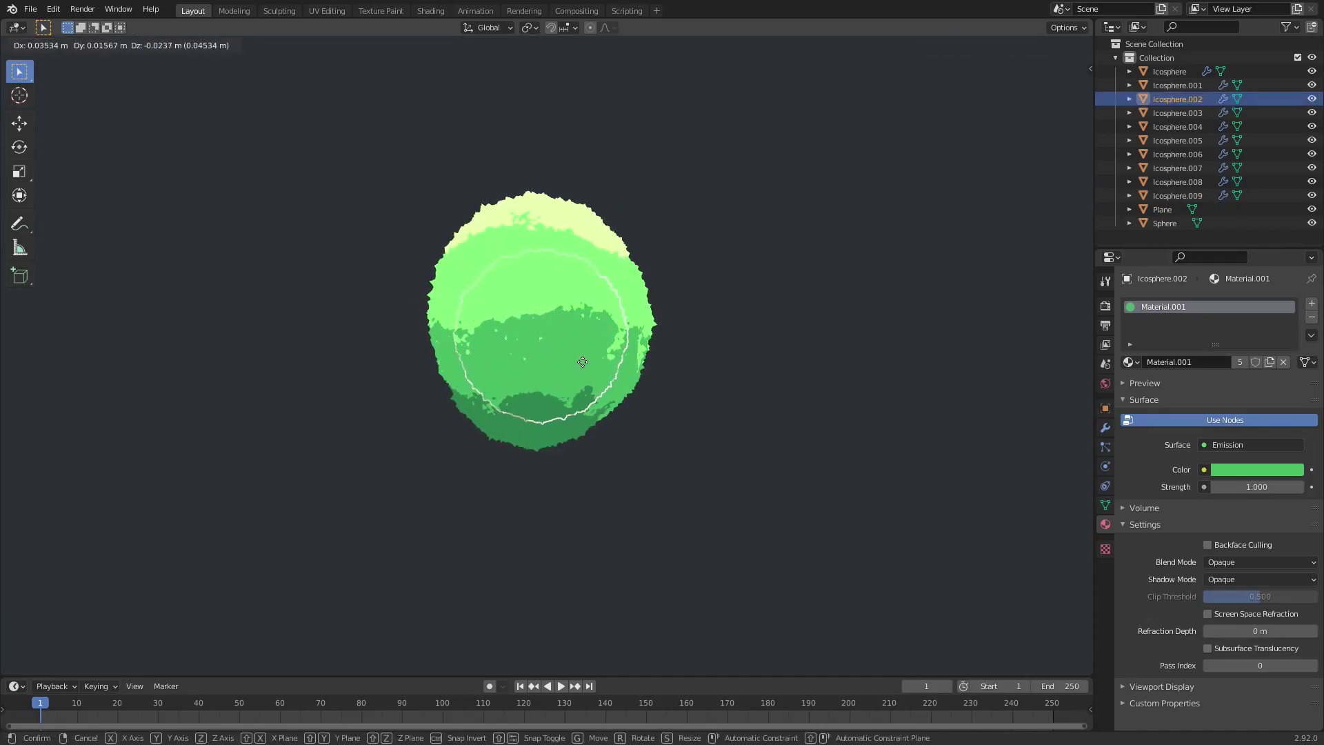
left_click(582, 364)
- Duplicate Icosphere.003 and adjust its placement to cover more of the cluster's dark-green base
mouse_move(544, 369)
middle_mouse_down()
mouse_move(449, 389)
mouse_move(366, 379)
mouse_move(550, 384)
middle_mouse_up()
key("shift+d")
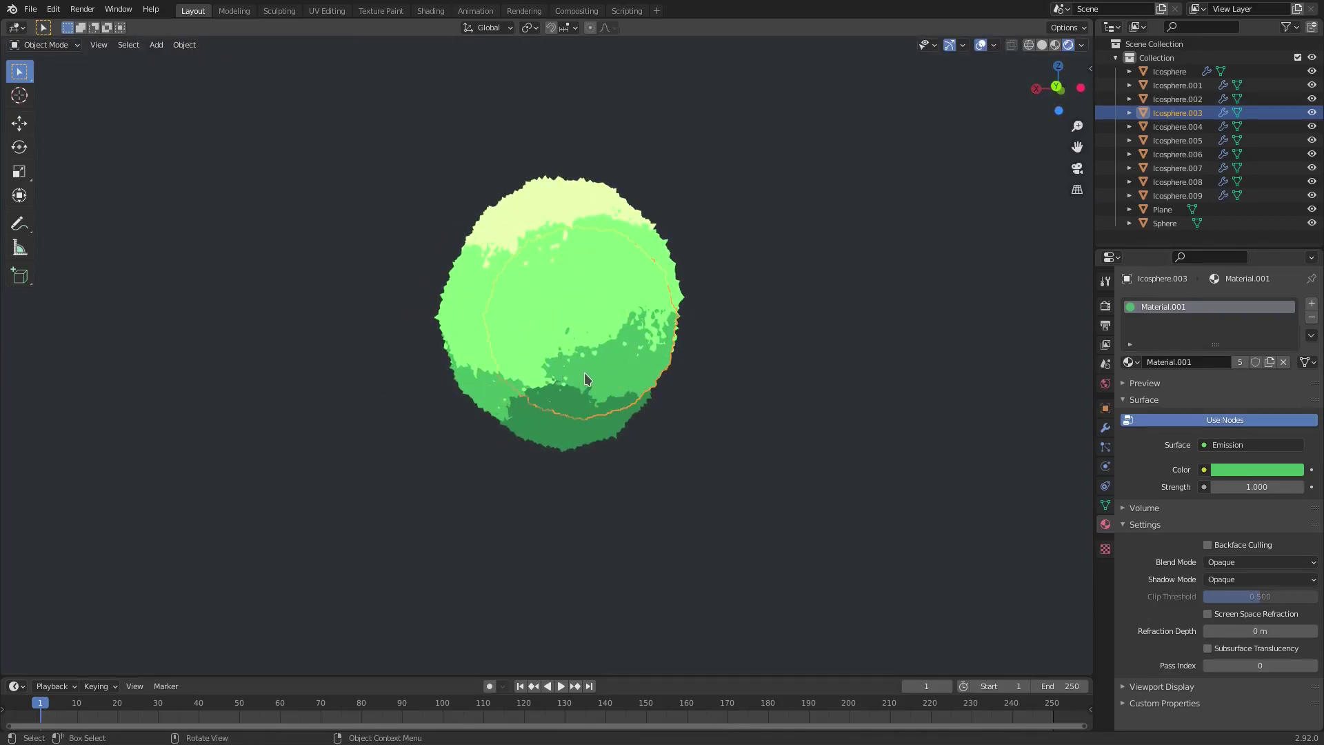
left_click(556, 381)
middle_click_drag(557, 382, 507, 383)
left_click(591, 389)
key("g")
left_click(576, 375)
key("g")
left_click(587, 390)
- Examine the cluster's colour layers from different angles and check which icosphere forms each part
left_click(712, 419)
middle_click_drag(713, 419, 836, 154)
left_click(510, 290)
left_click(573, 160)
left_click(512, 242)
left_click(512, 243)
middle_click_drag(511, 243, 514, 265)
- Duplicate a light-green Material.003 icosphere, scale the copy down and move it to the layer's lower edge
left_click(515, 265)
middle_click_drag(632, 279, 682, 275)
key("shift+d")
left_click(672, 256)
key("s")
left_click(752, 303)
key("g")
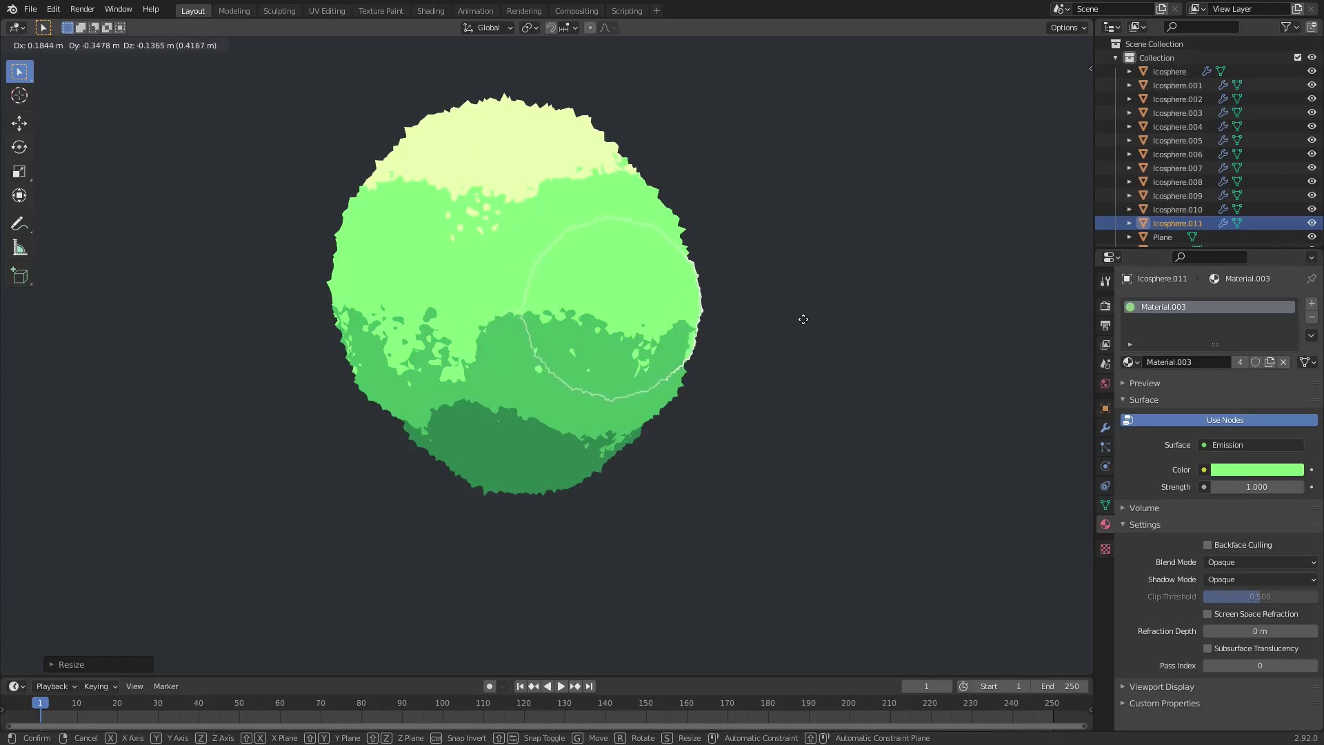
left_click(803, 320)
- Nudge Icosphere.011 and give it a free trackball rotation to vary its jagged edge
middle_click_drag(803, 320, 663, 320)
key("g")
left_click(642, 316)
key("g")
key("y")
key("y")
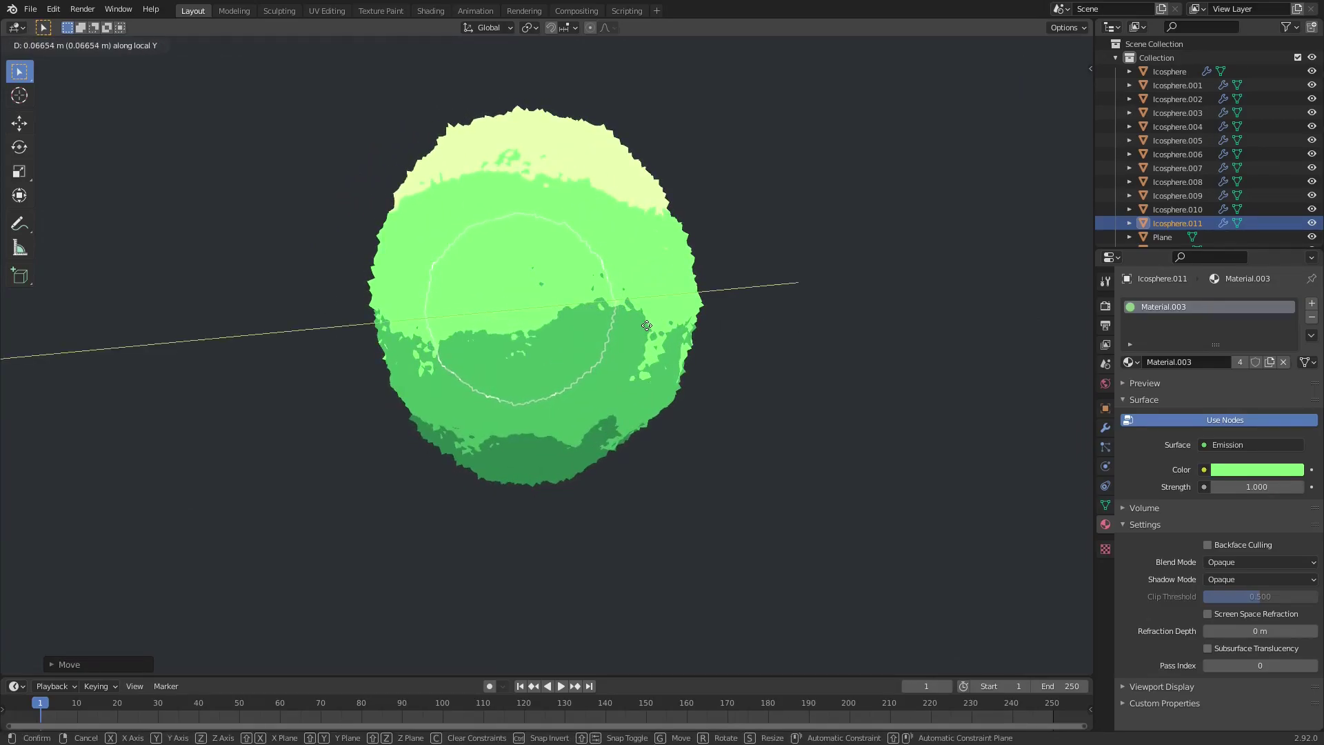
key("r")
key("r")
left_click(649, 297)
- Reposition Icosphere.011 so it only partly pokes through the medium-green layer
key("g")
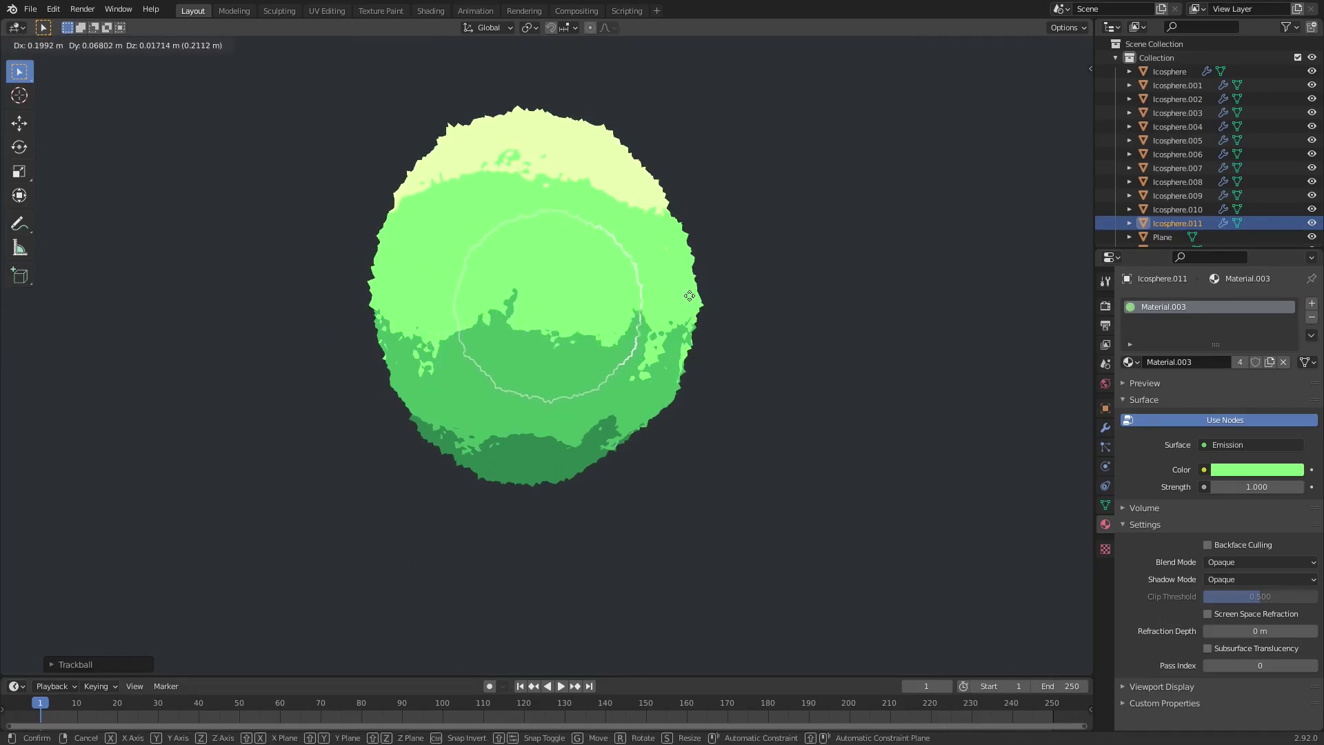
left_click(680, 299)
key("g")
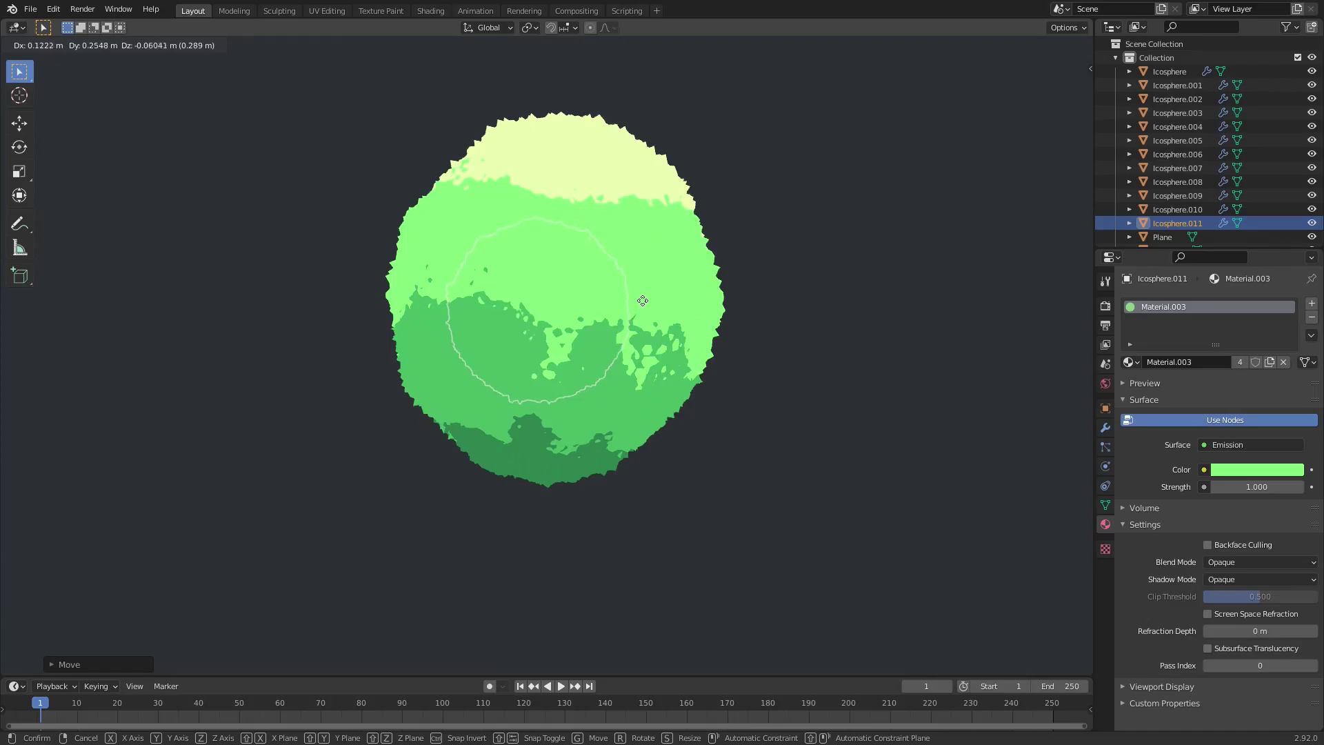
left_click(646, 317)
middle_click_drag(648, 318, 708, 301)
key("g")
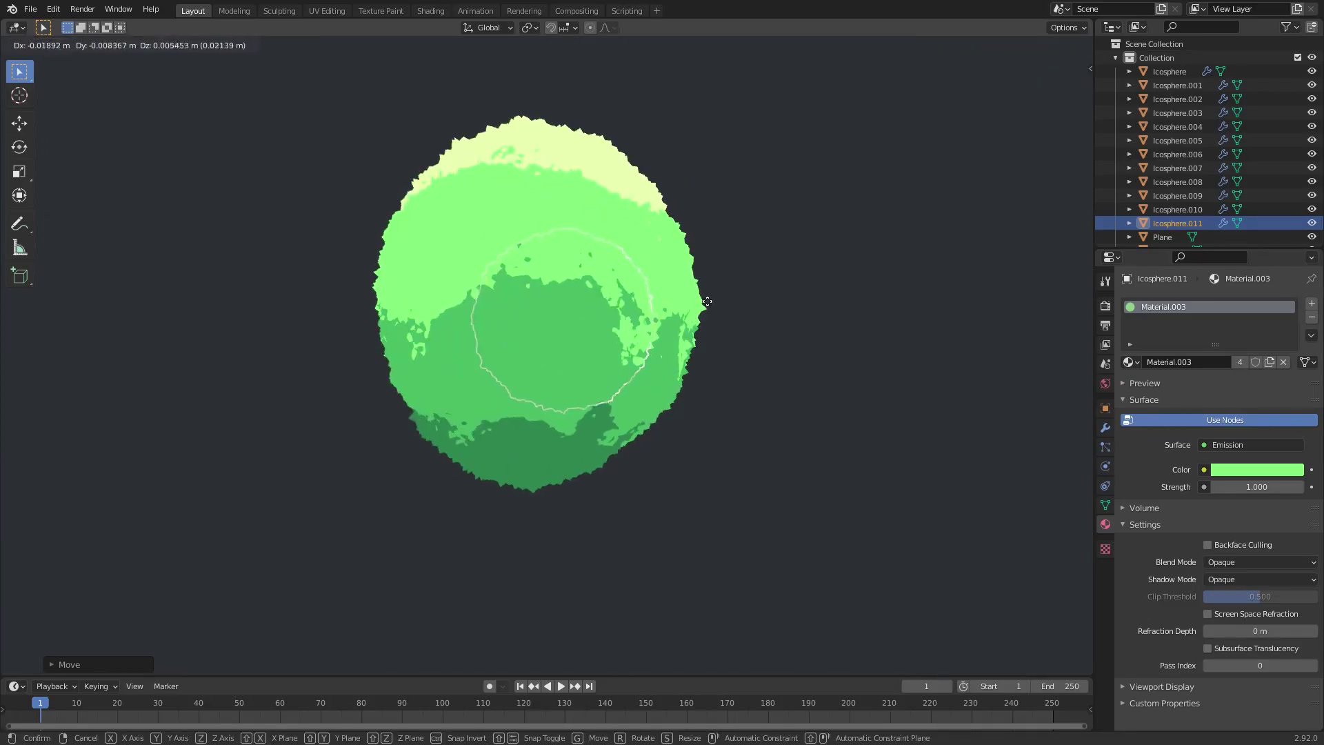
left_click(709, 298)
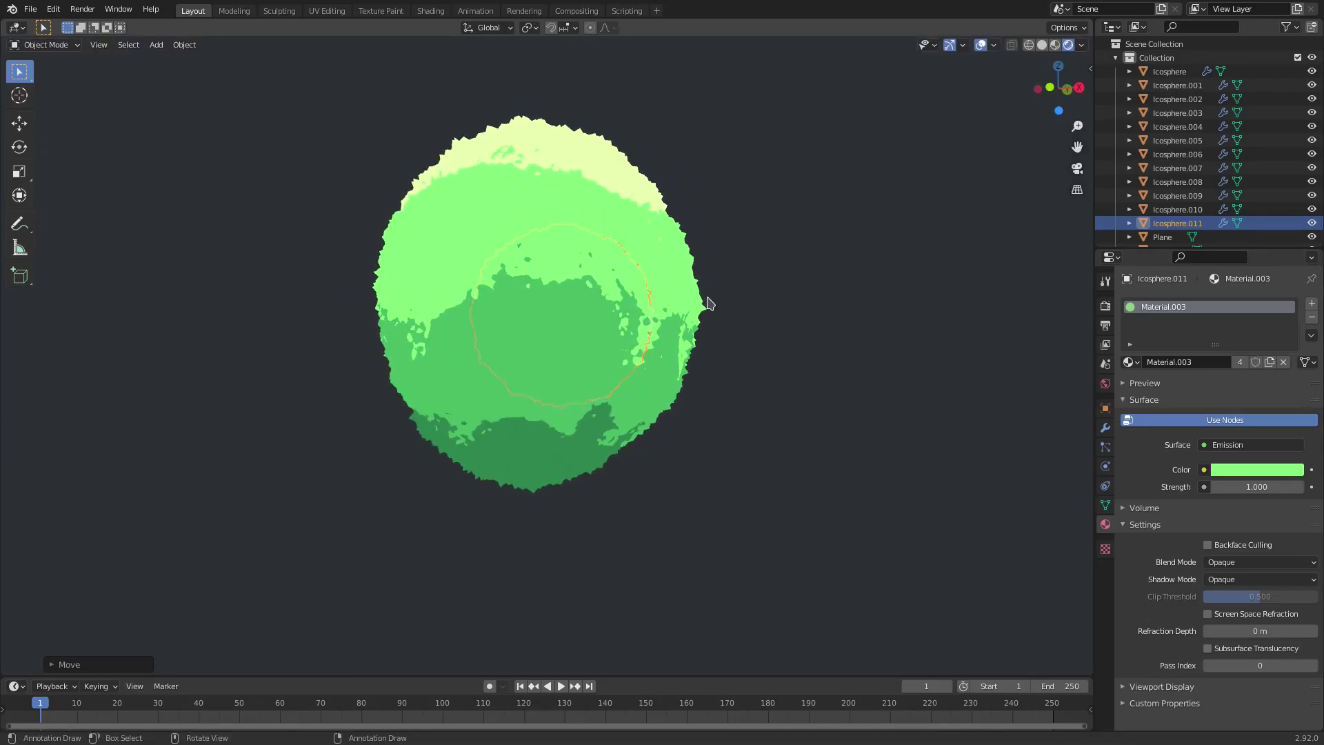
- Duplicate Icosphere.011 and move the copy about 0.118 m in the negative global Y direction
key("shift+d")
key("g")
key("y")
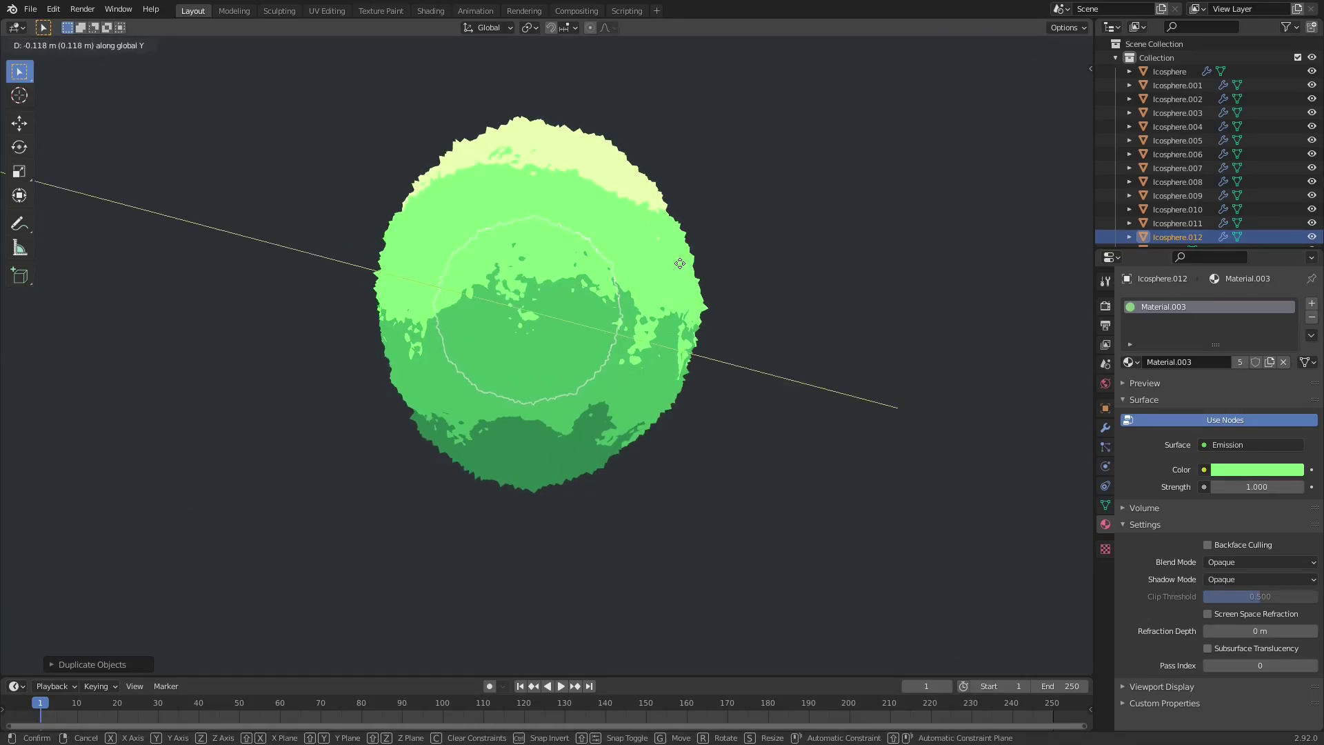
left_click(680, 263)
- Duplicate Icosphere.012 and adjust the copy's position along global Y to add more light-green patches
key("shift+d")
key("g")
key("y")
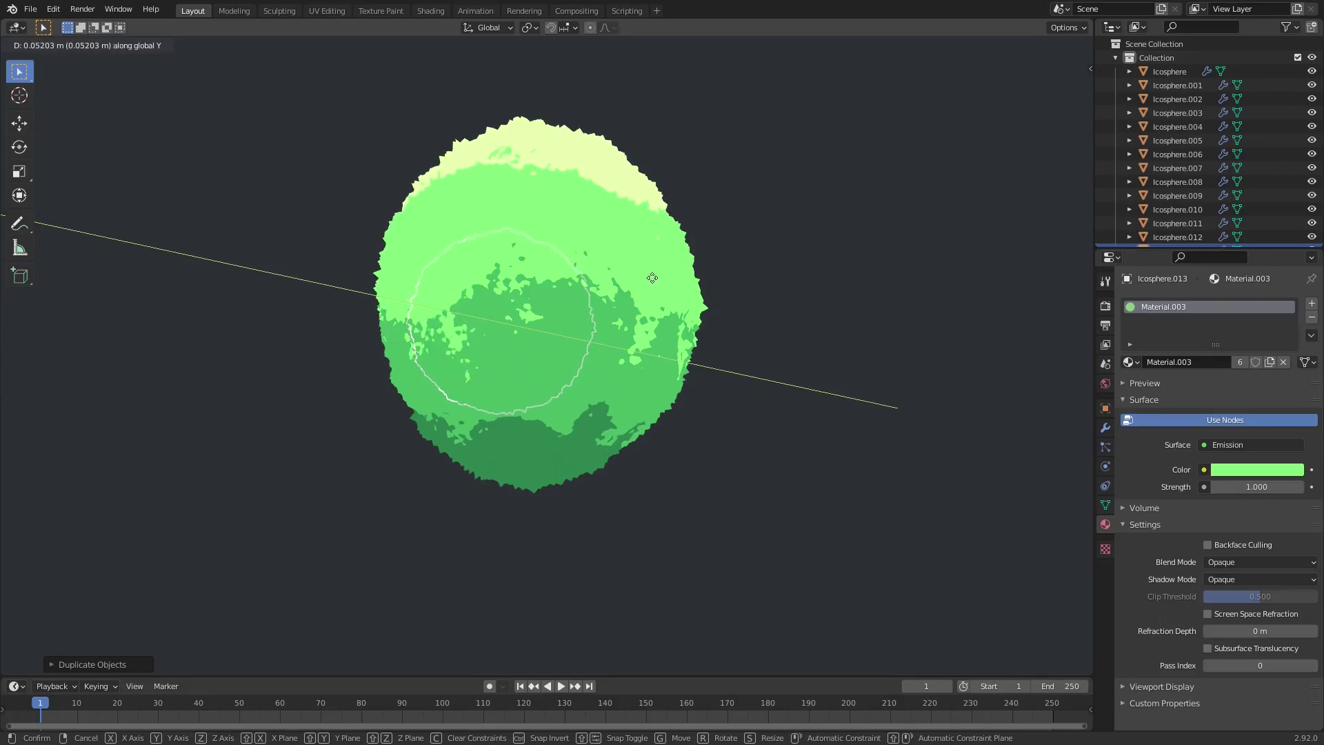
left_click(652, 278)
key("g")
key("y")
left_click(640, 277)
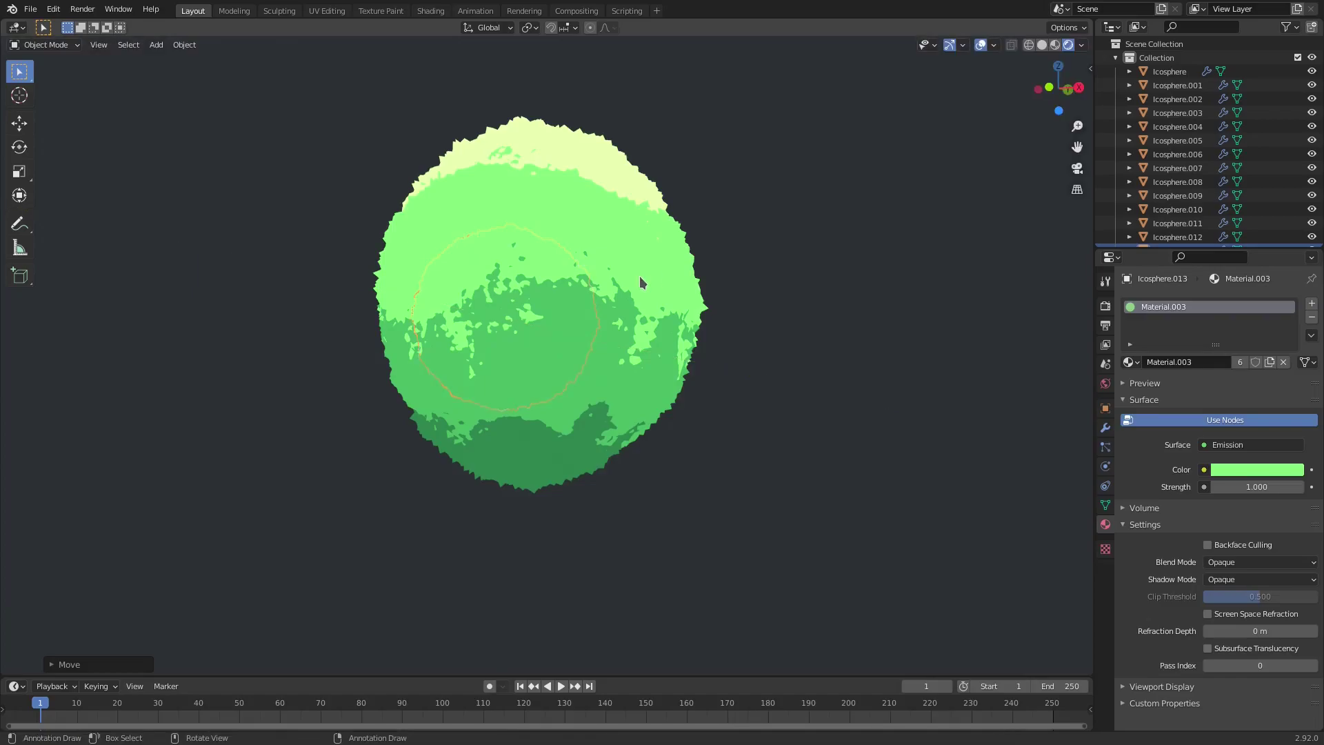
- Duplicate Icosphere.013 and shift the copy along global Y and X within the medium-green layer
key("g")
key("y")
left_click(690, 287)
key("g")
key("x")
left_click(681, 282)
key("g")
key("y")
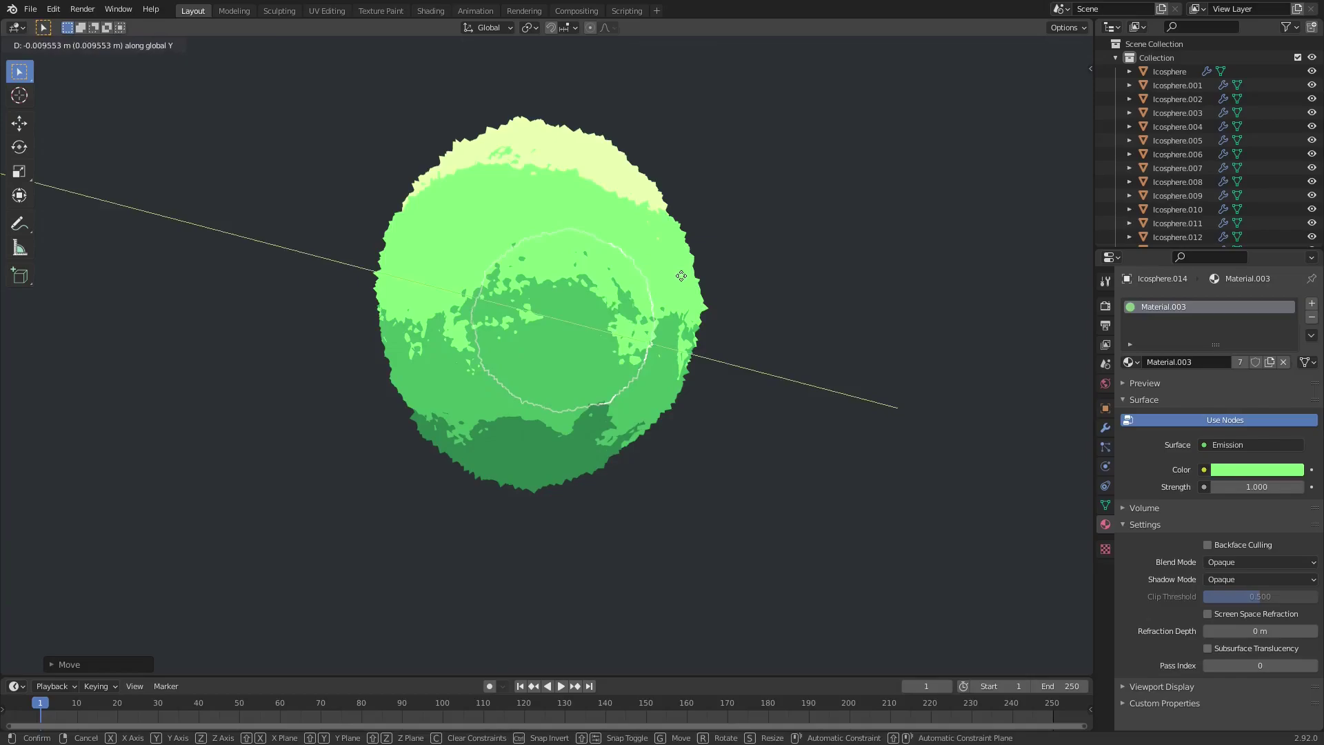
left_click(672, 269)
- Fine-tune Icosphere.014 along global X, and move it about 0.087 m in the negative global Y direction
key("g")
key("x")
left_click(658, 268)
key("g")
key("y")
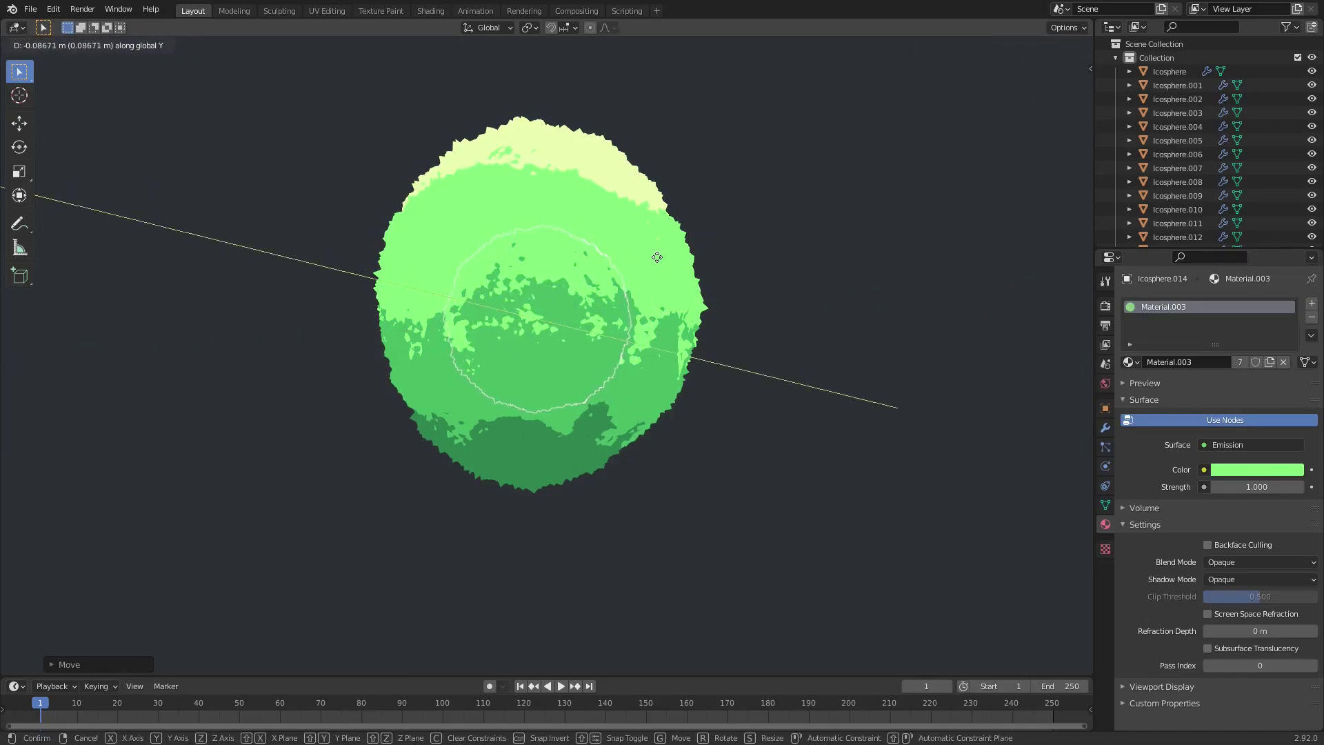
left_click(657, 257)
- Duplicate Icosphere.014 and move the copy about 0.13 m in the positive global X direction
middle_click_drag(657, 258, 712, 267)
key("shift+d")
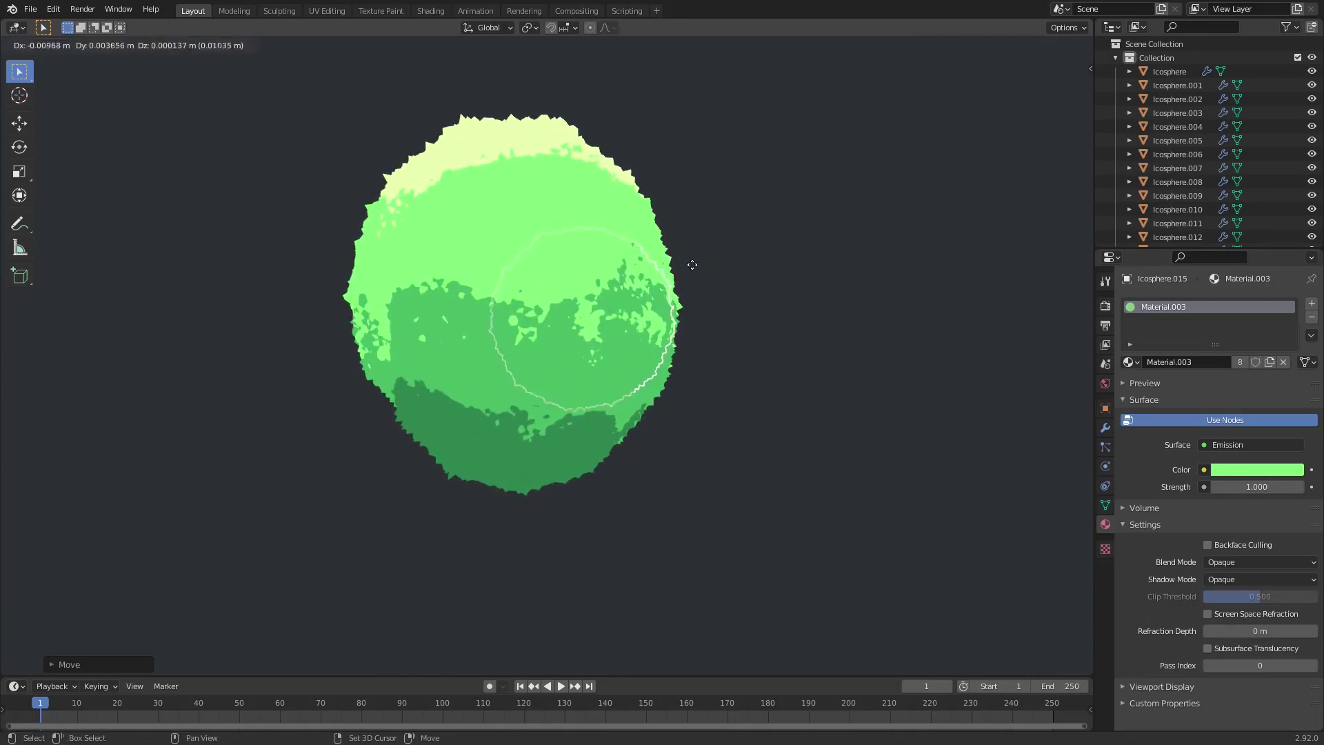
left_click(619, 256)
middle_click_drag(558, 274, 607, 279)
key("x")
key("g")
key("x")
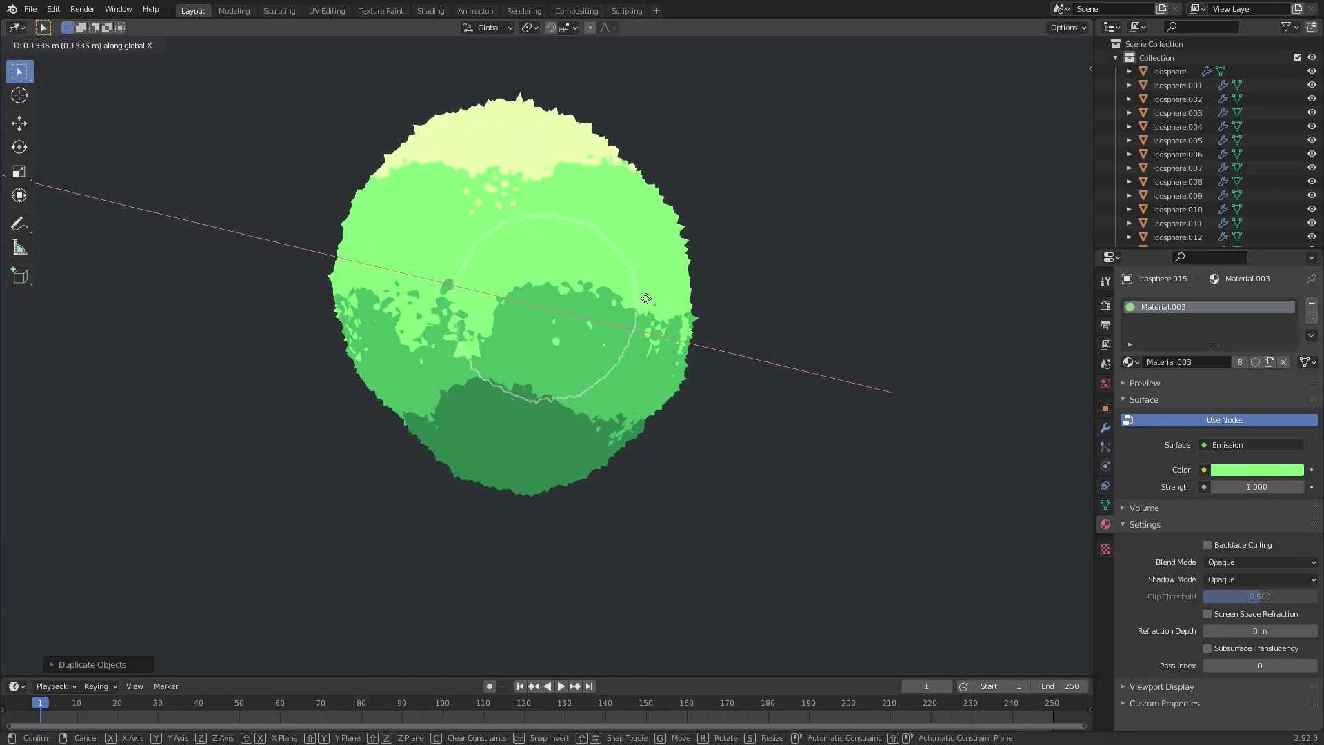
left_click(650, 296)
- Adjust the copied light-green icosphere (Icosphere.015) about 0.126 m in the positive global X direction
key("g")
key("x")
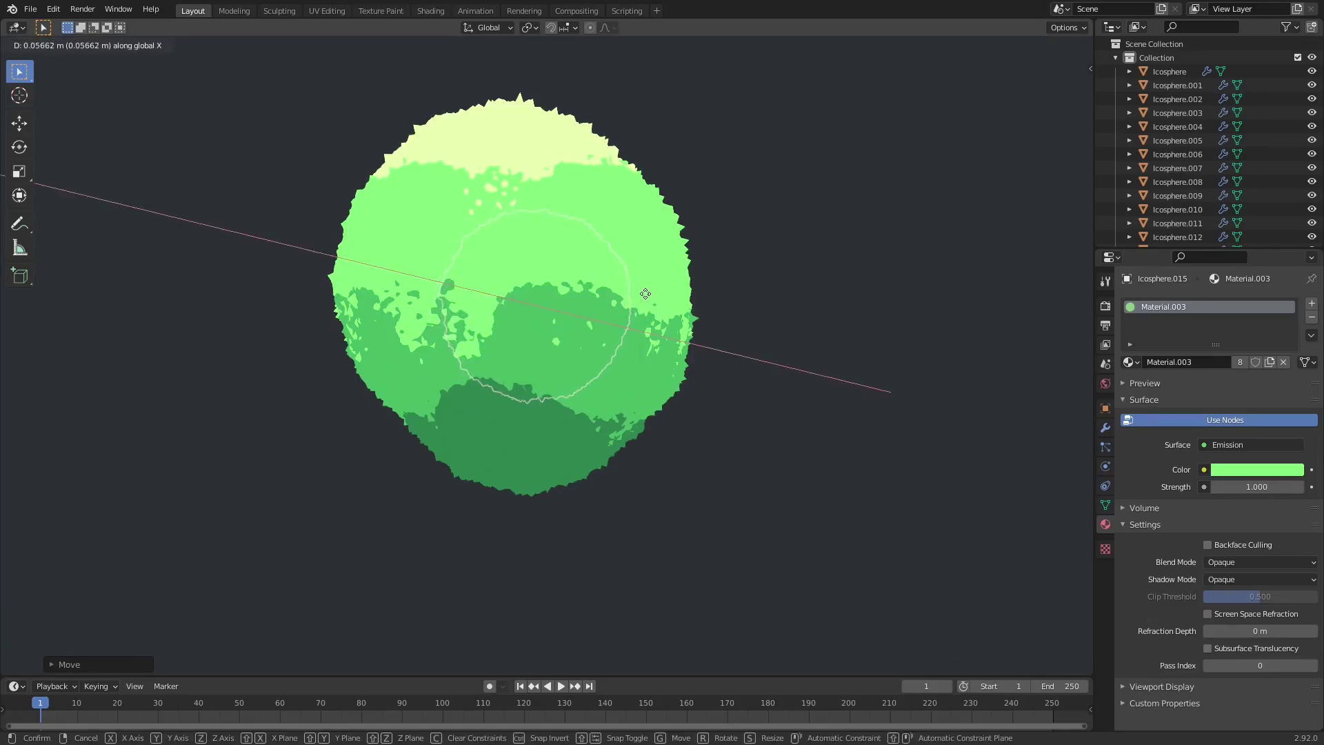
key("y")
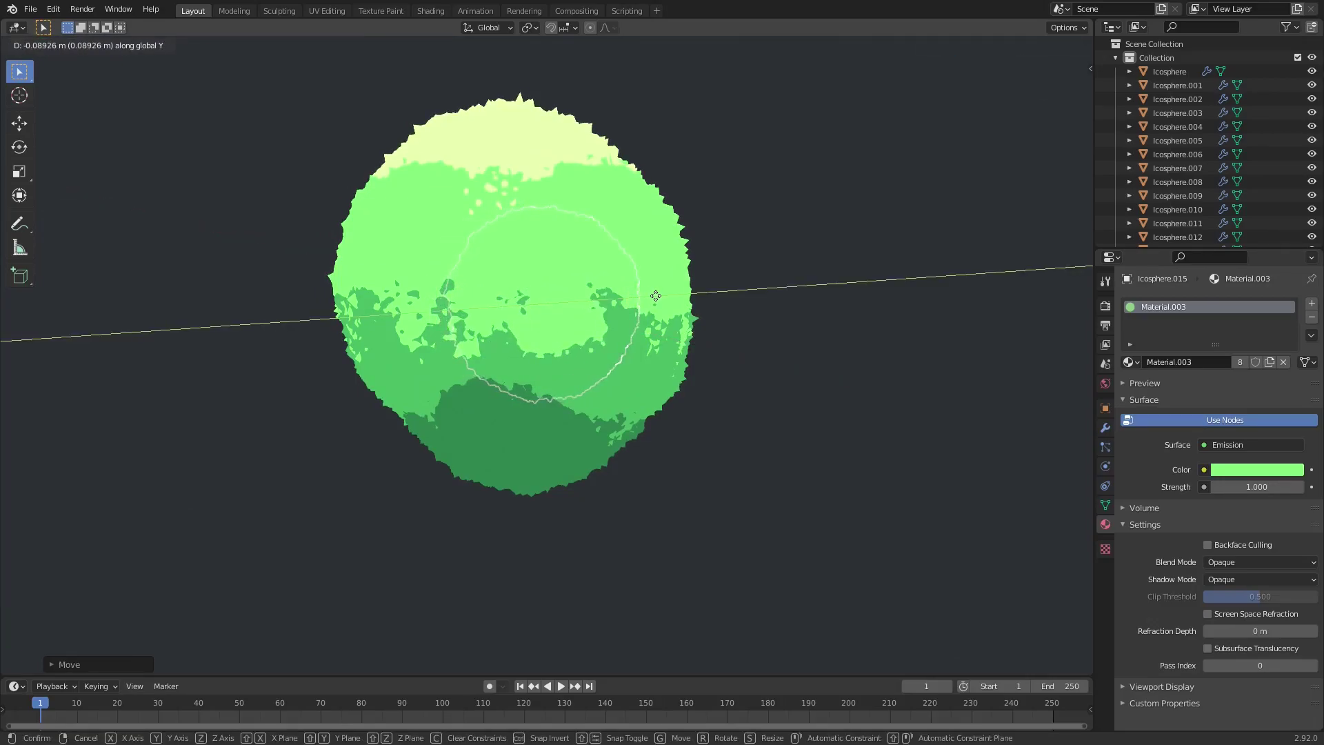
key("x")
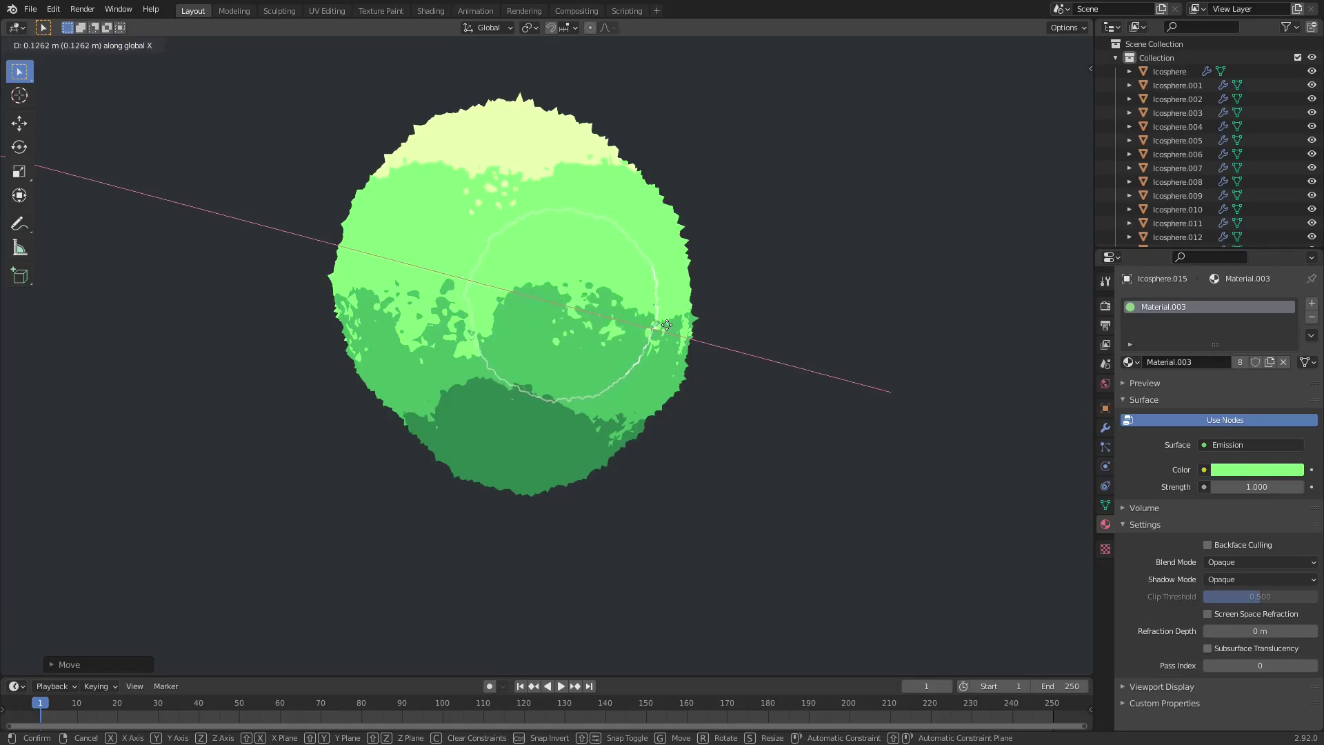
left_click(664, 324)
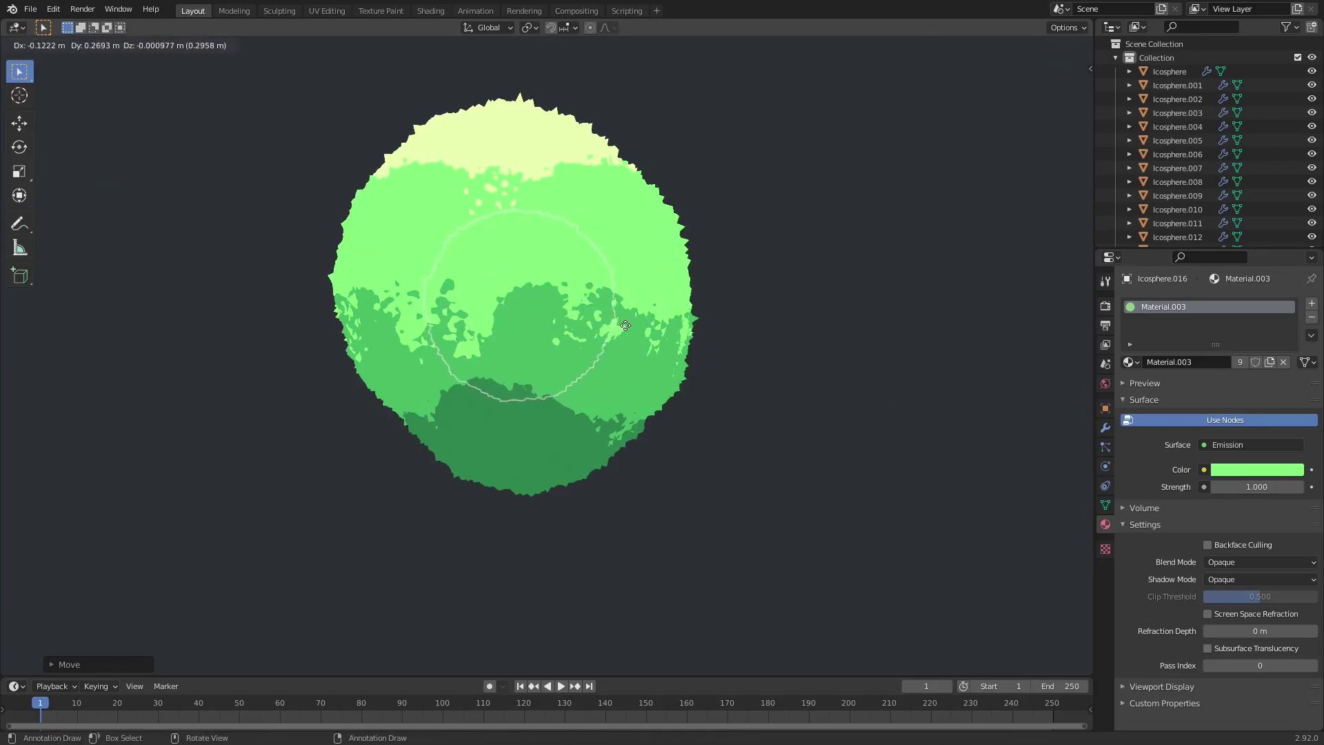
- Duplicate Icosphere.015 and adjust the copy's position along global Y and X to break up the medium-green layer
key("shift+d")
key("y")
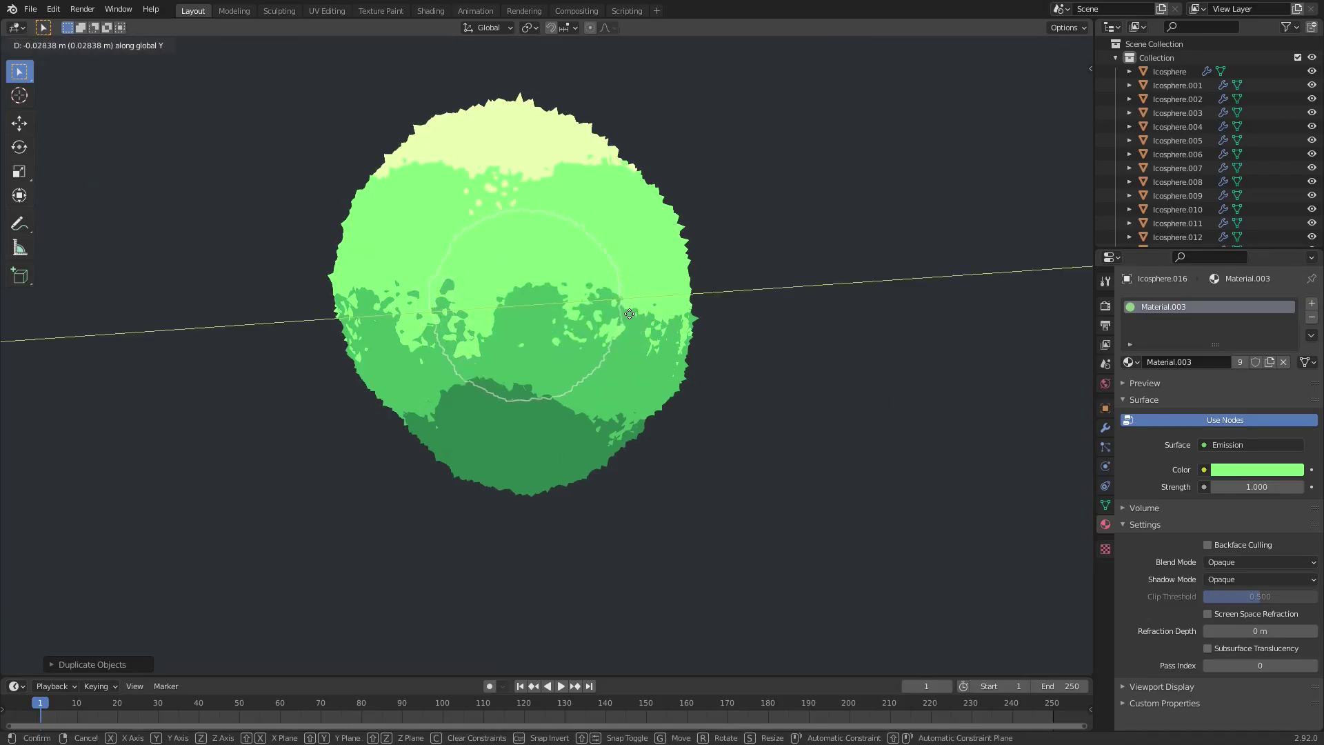
left_click(631, 319)
key("g")
key("y")
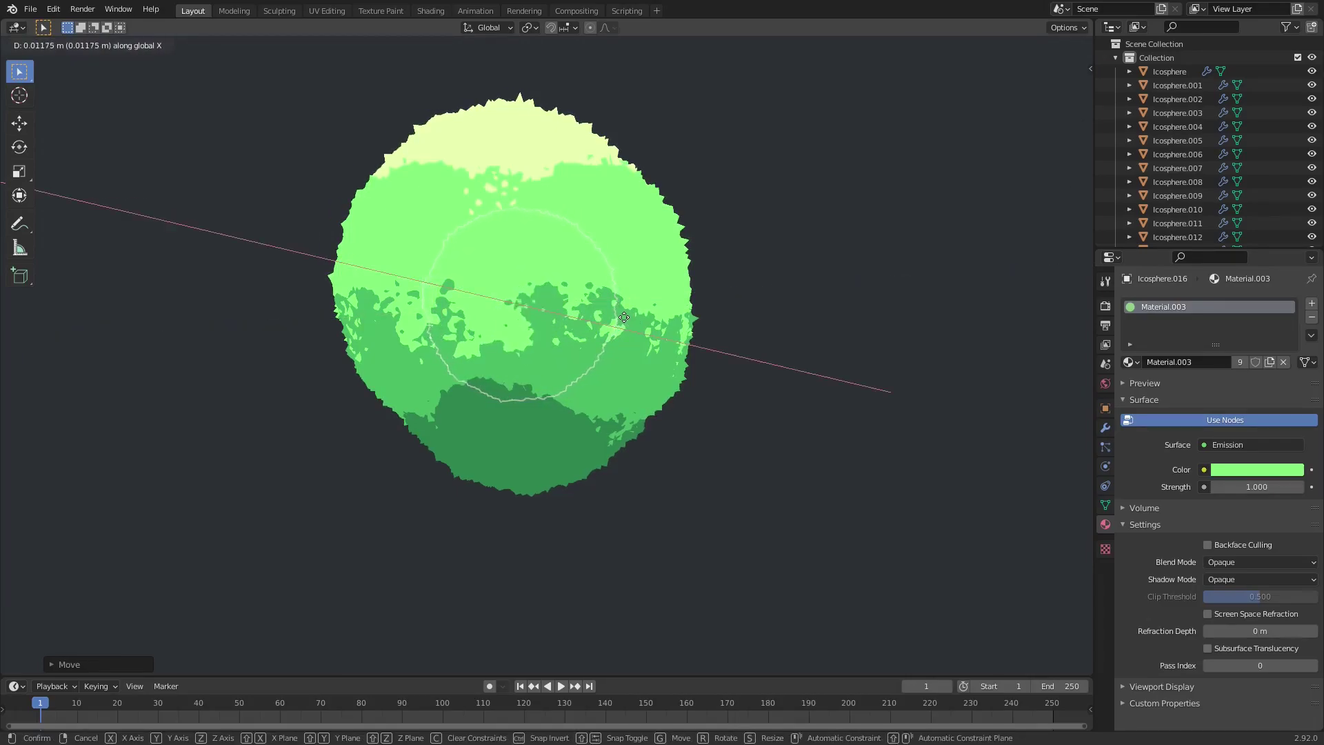
key("x")
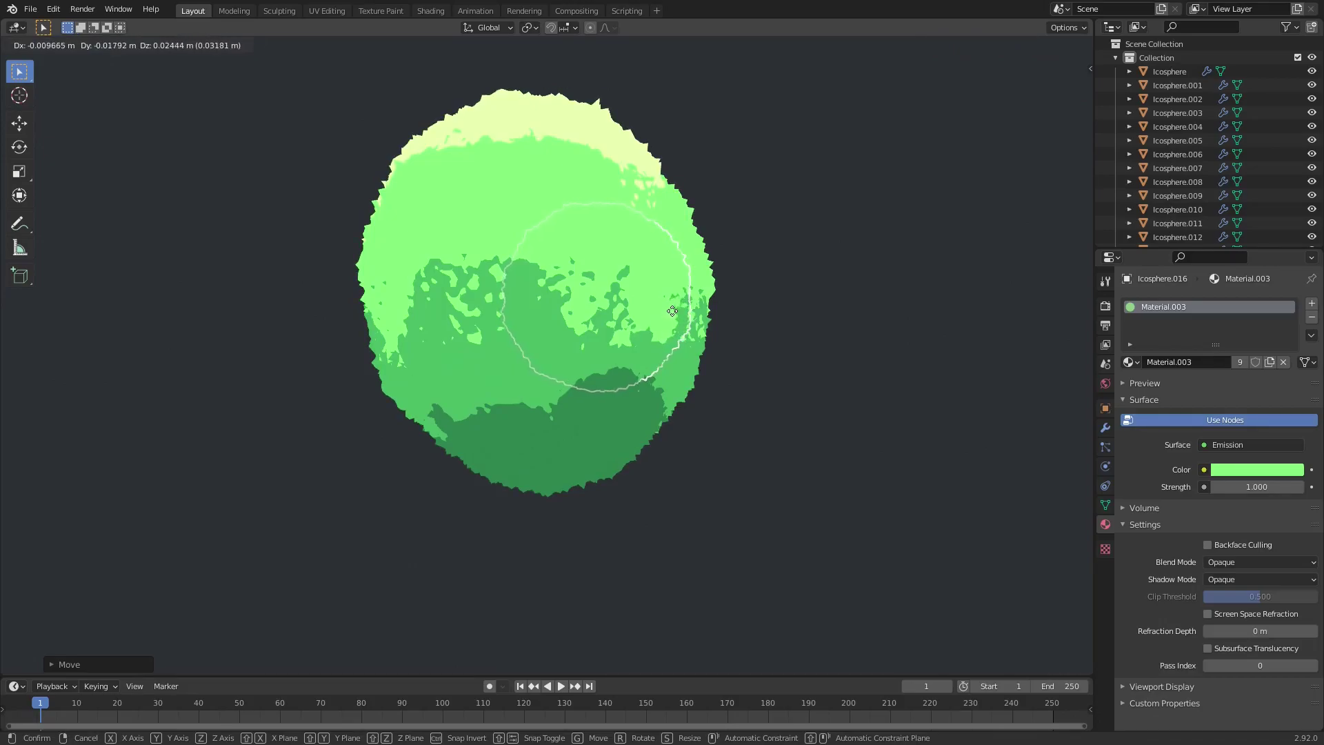
left_click(670, 313)
- Duplicate the large light-green icosphere, scale the copy down, and move it into the medium-green layer
middle_click_drag(670, 313, 836, 324)
left_click(596, 324)
key("shift+d")
key("Escape")
key("s")
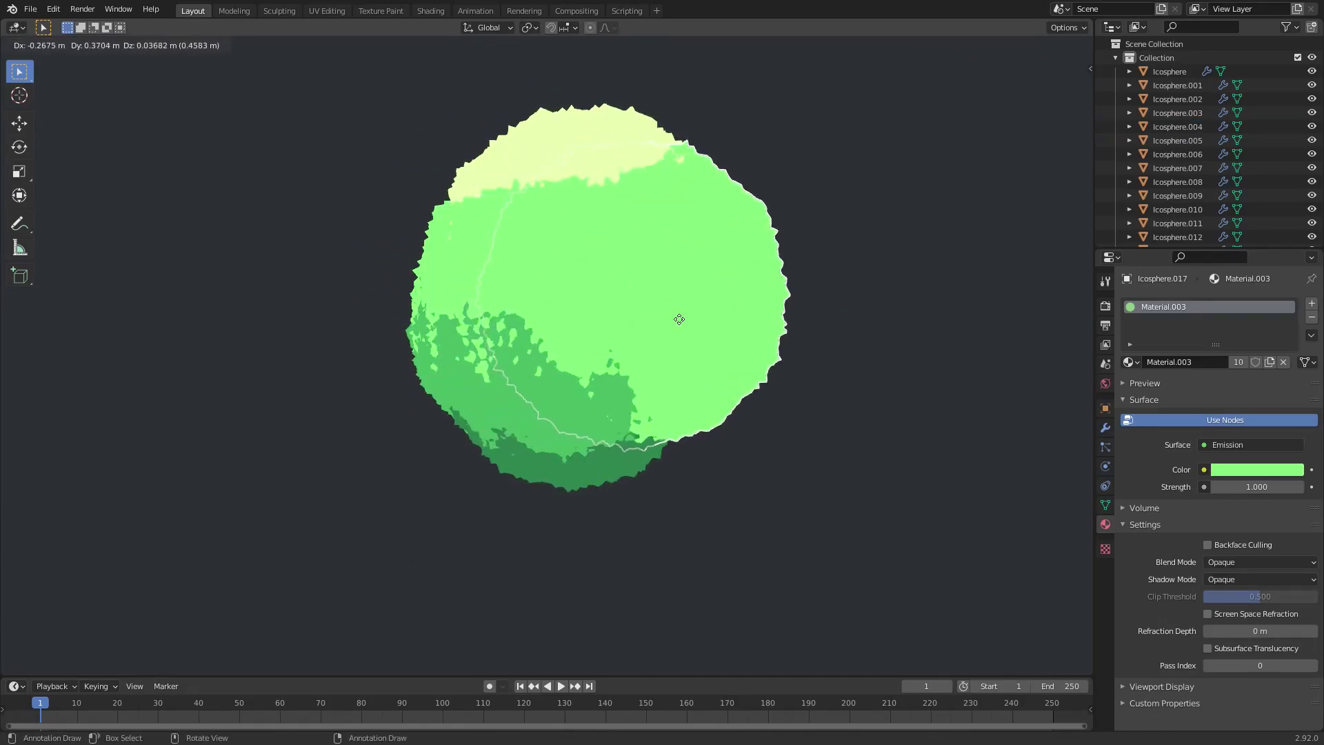
left_click(748, 348)
key("g")
middle_click_drag(749, 348, 711, 368)
left_click(822, 372)
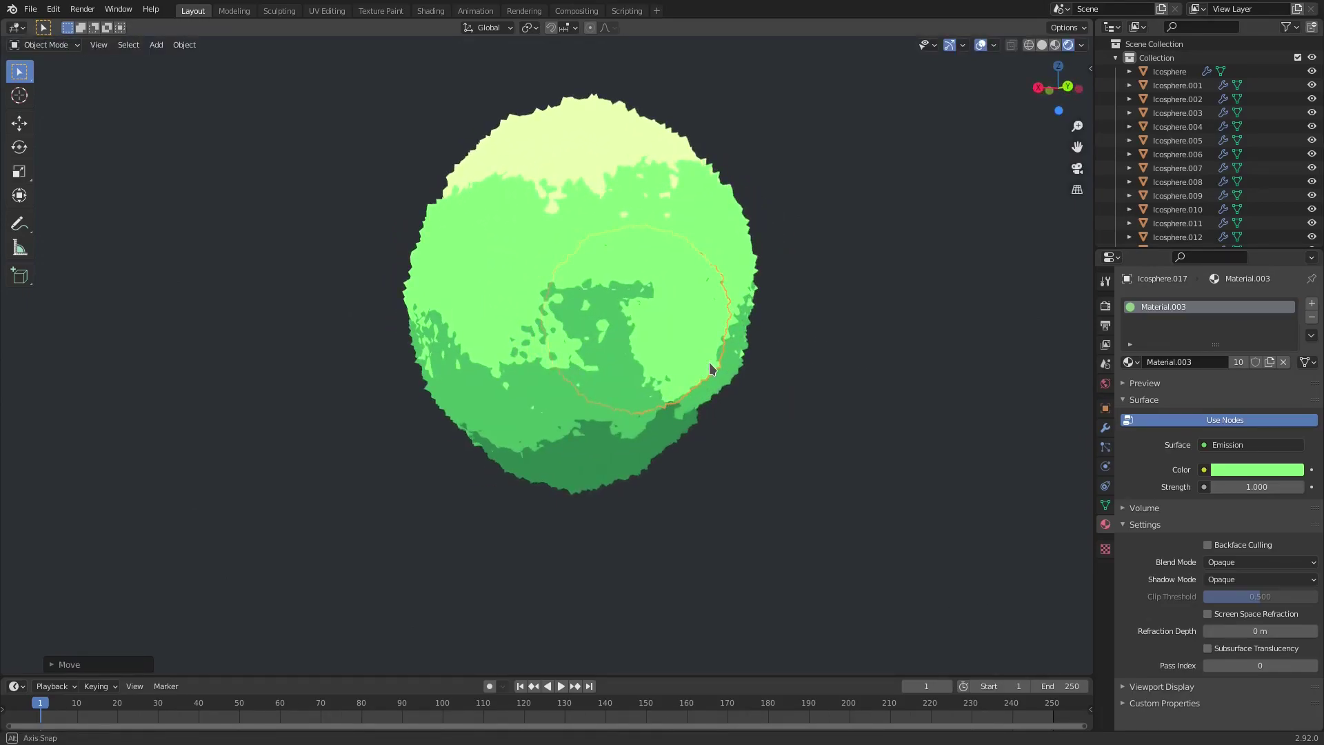
- Fine-tune Icosphere.017 along global X and Y so it shows as light-green patches in the medium-green area
key("g")
key("y")
key("x")
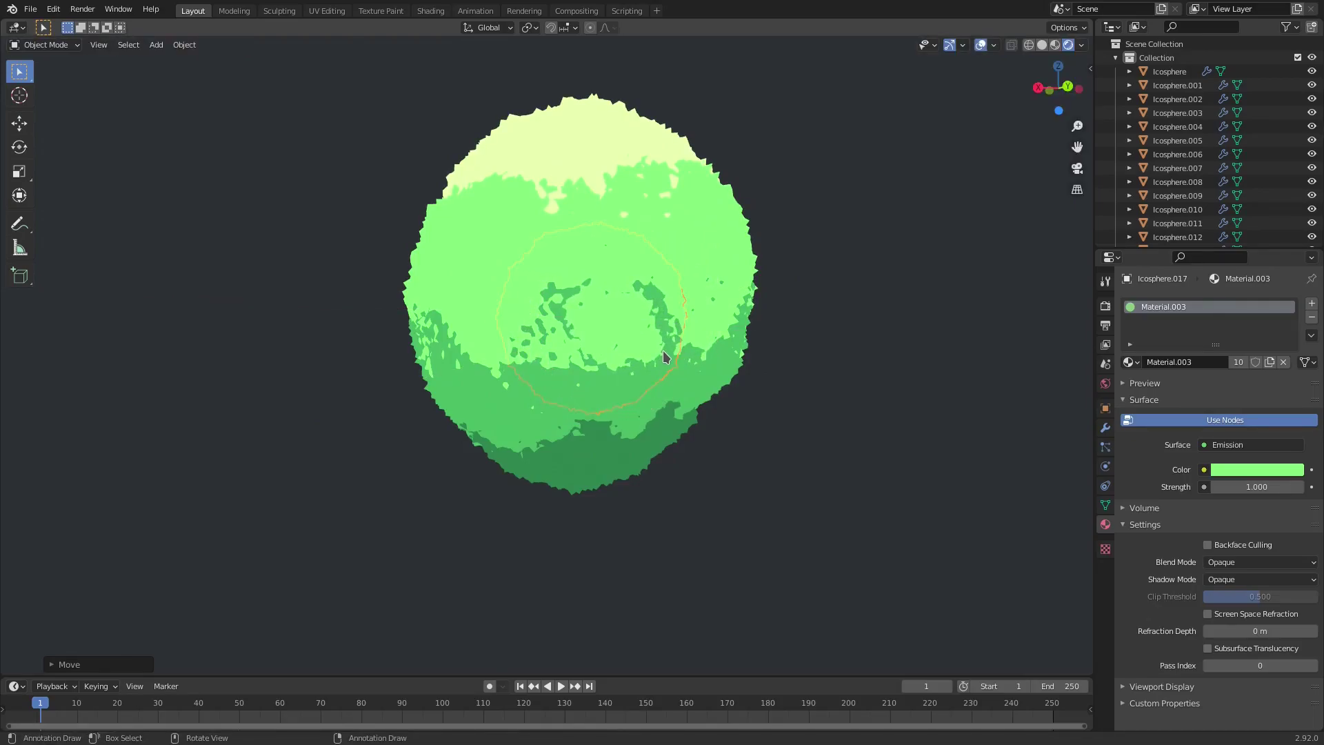
key("g")
key("y")
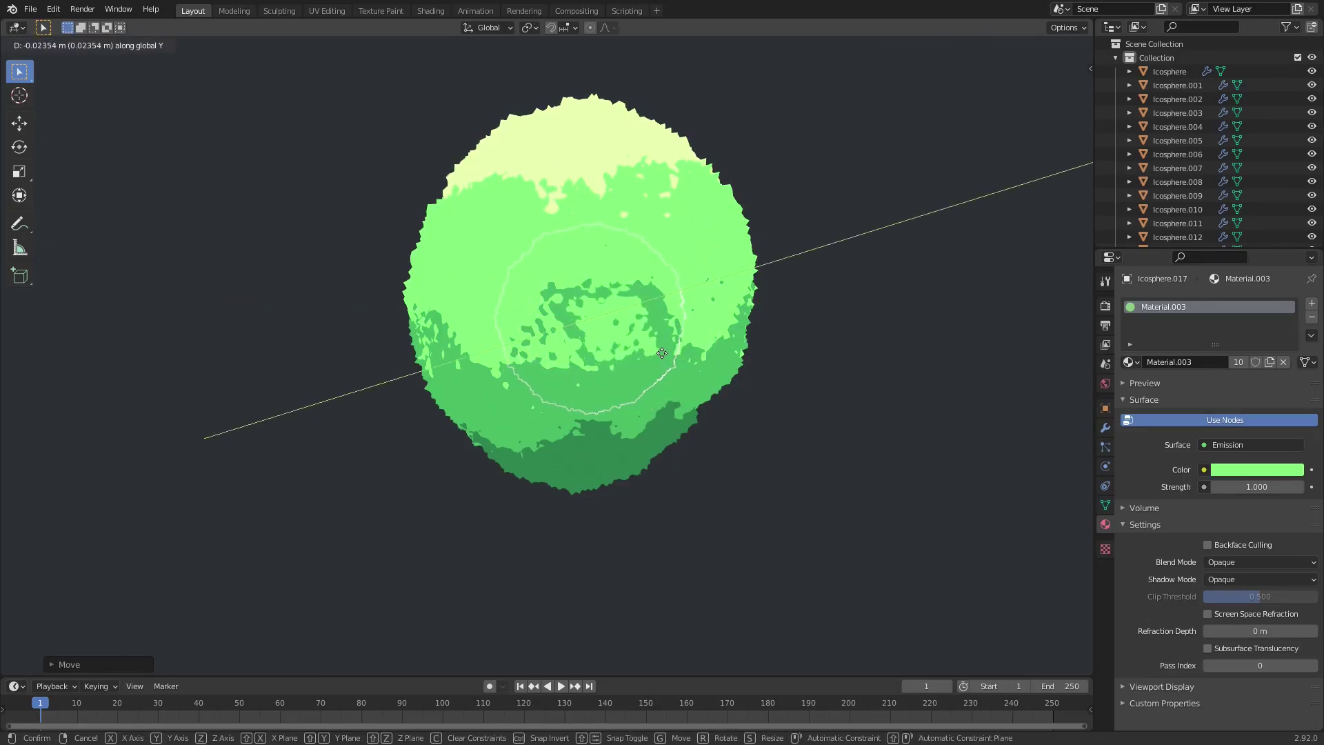
key("y")
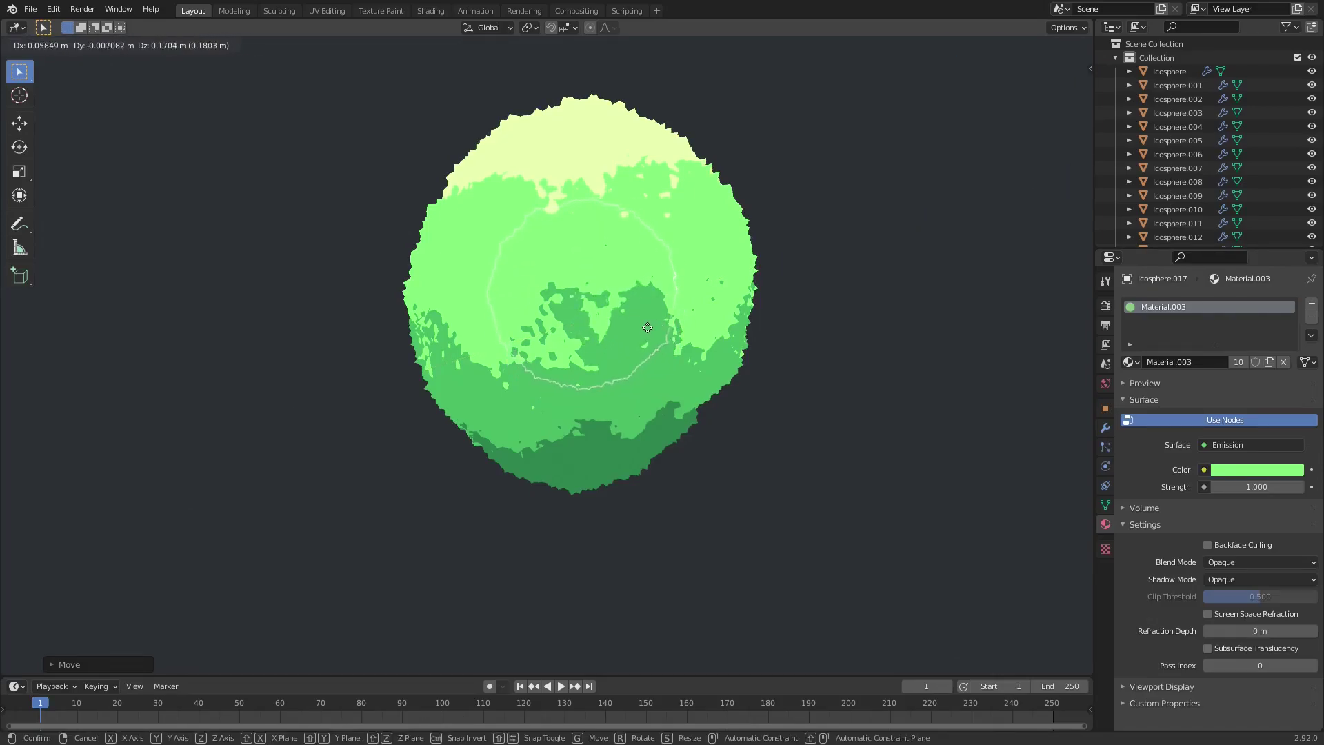
left_click(637, 339)
- Duplicate Icosphere.017 and shift the copy along global Y to scatter more light-green patches beside it
key("shift+d")
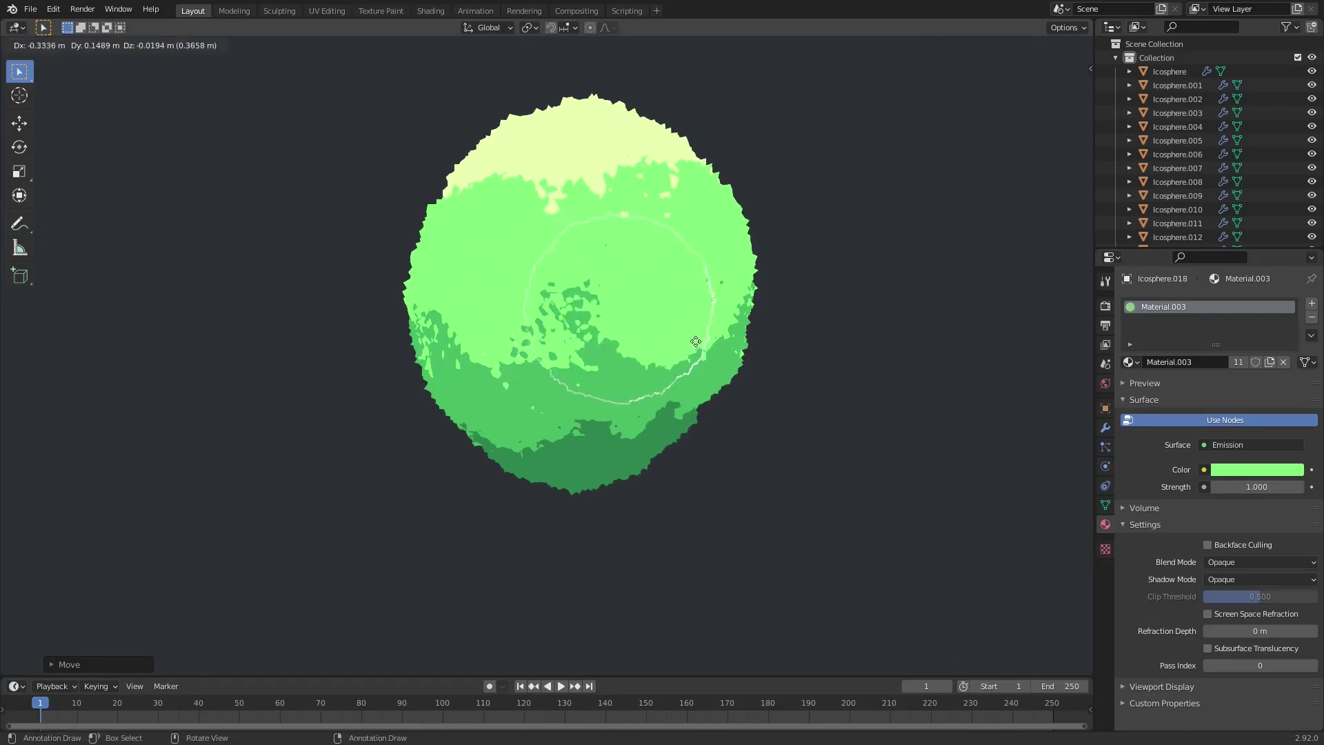
key("y")
key("y")
key("y")
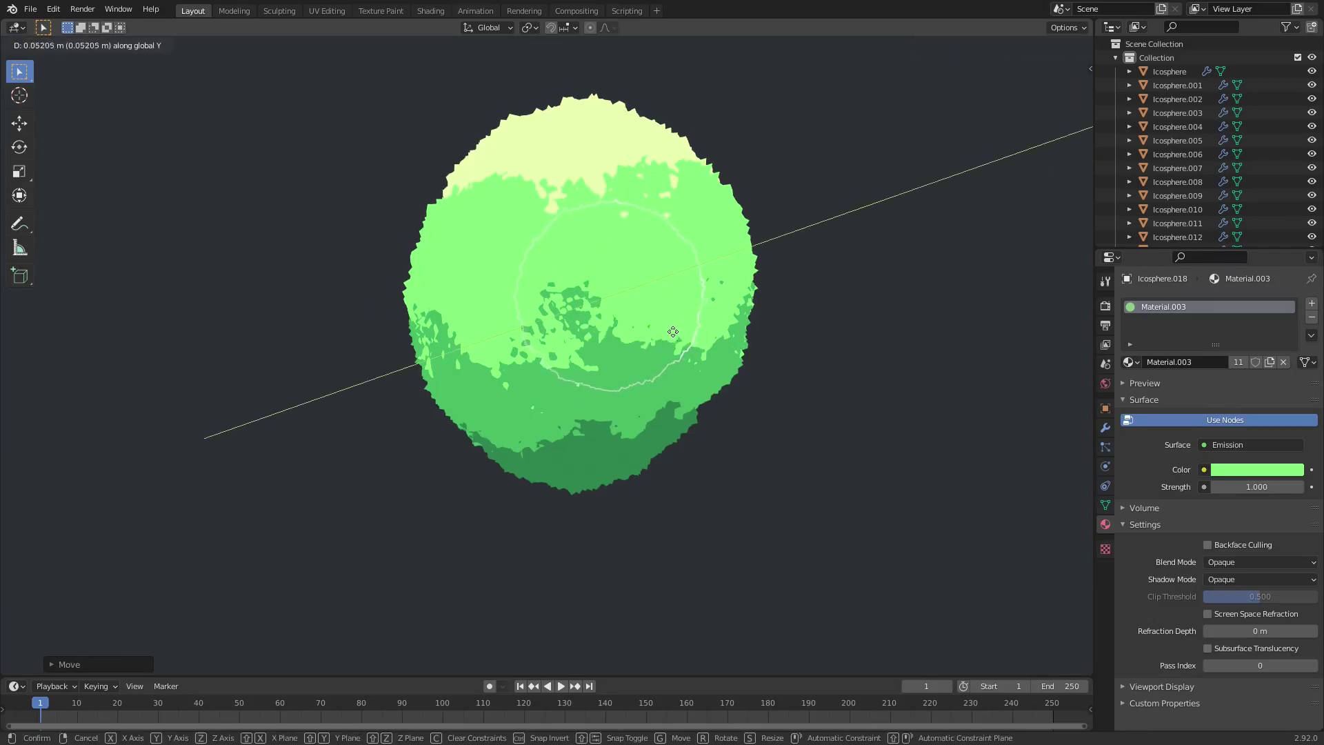
left_click(676, 332)
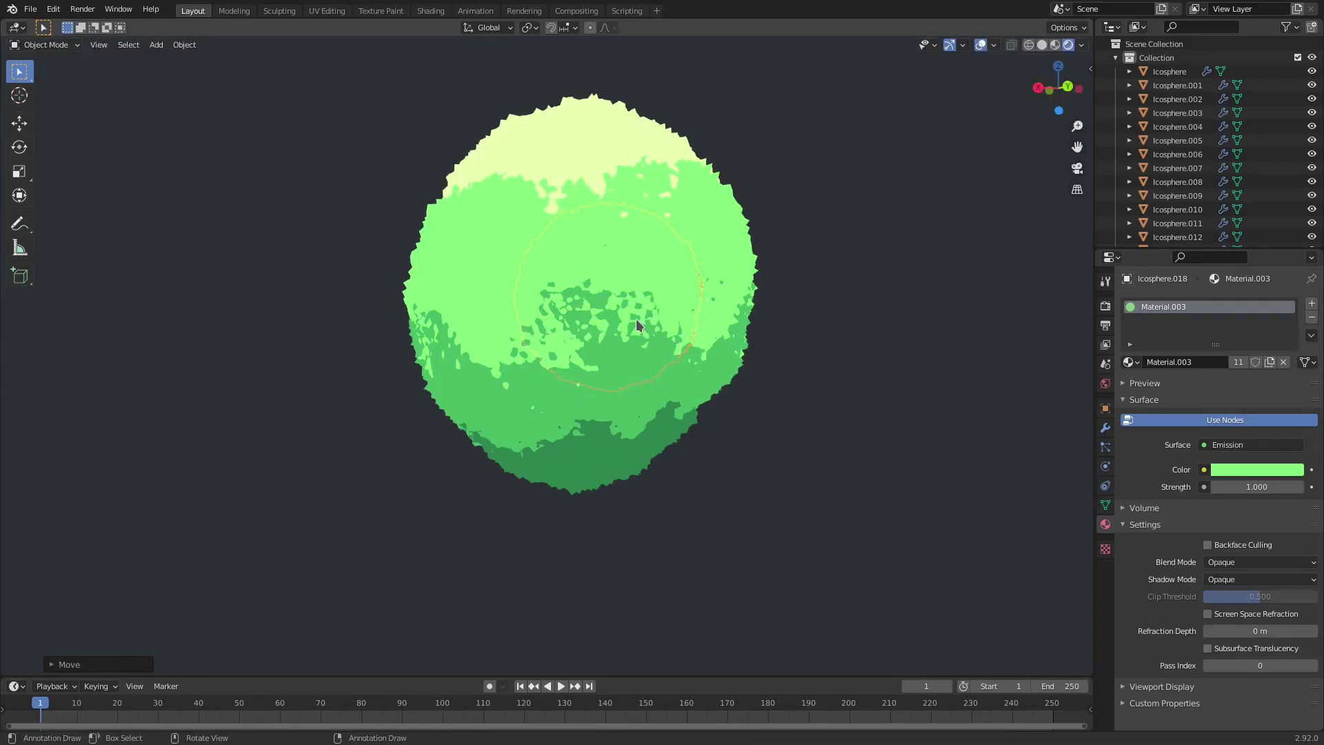
- Duplicate the pale yellow-green top icosphere in place and scale the copy down
scroll(635, 319, "down", 3)
left_click(568, 251)
key("shift+d")
right_click(590, 264)
key("s")
left_click(676, 281)
- Move the small pale yellow-green copy to the border between the top and light-green layers
middle_click_drag(676, 282, 716, 273)
key("g")
left_click(490, 278)
key("g")
left_click(676, 293)
key("g")
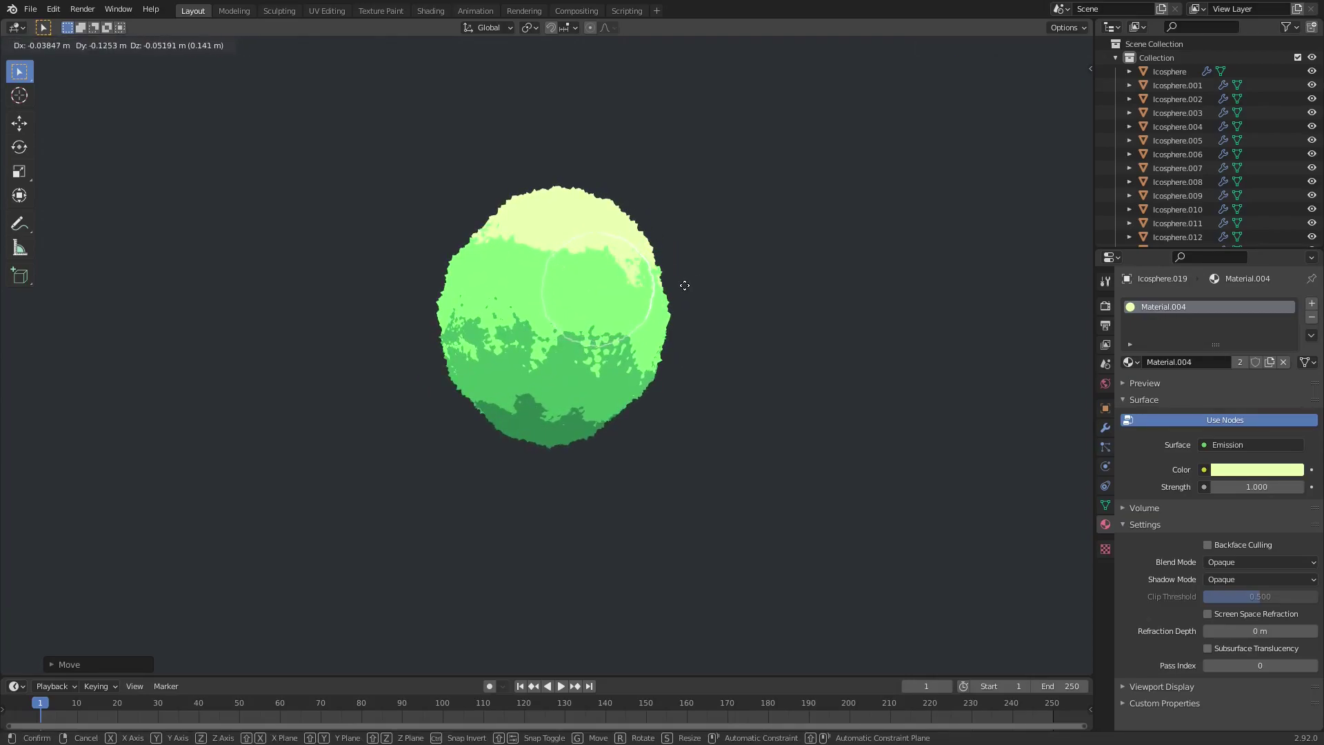
left_click(686, 290)
- Duplicate the small pale yellow-green icosphere twice in succession, placing each copy further around the top layer's lower edge
key("shift+d")
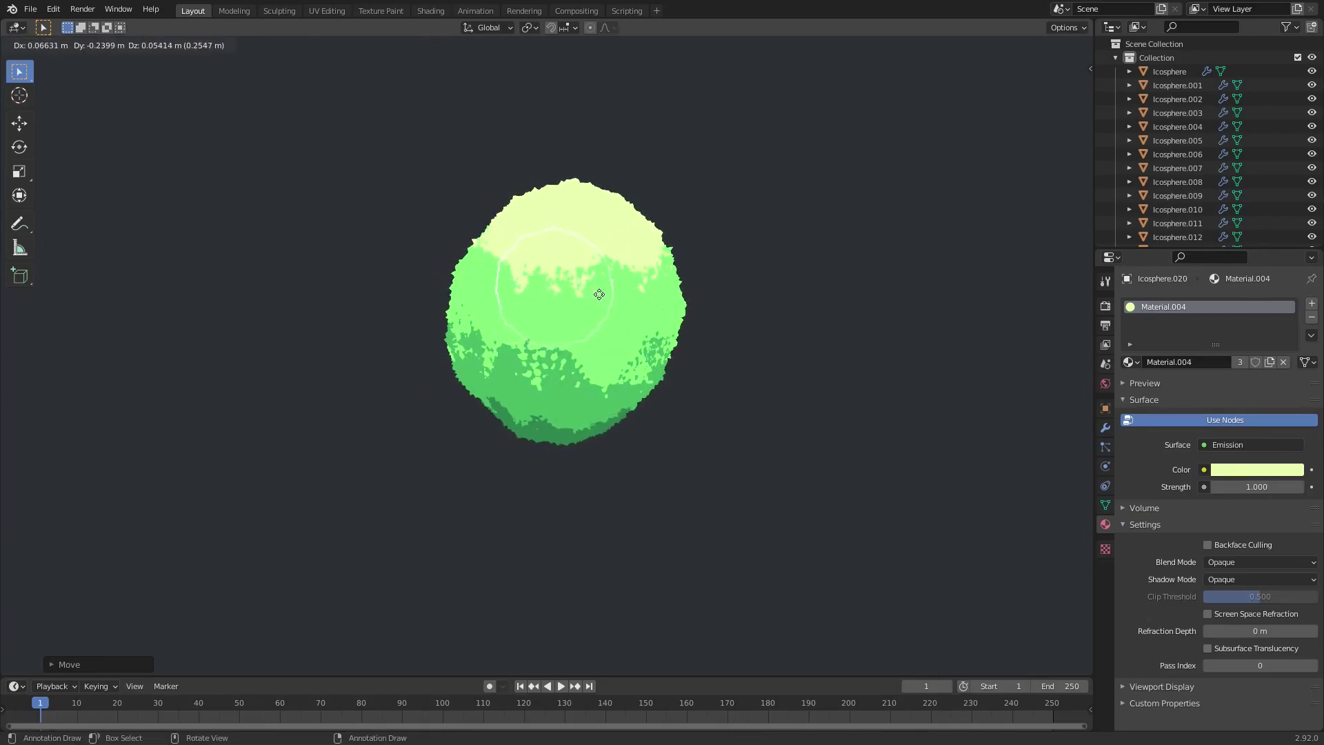
left_click(560, 304)
middle_click_drag(560, 299, 636, 298)
key("shift+d")
left_click(632, 289)
key("g")
left_click(553, 288)
key("g")
left_click(502, 290)
- Duplicate Icosphere.021 and adjust the copy about 0.06 m in the positive global Y direction
key("shift+d")
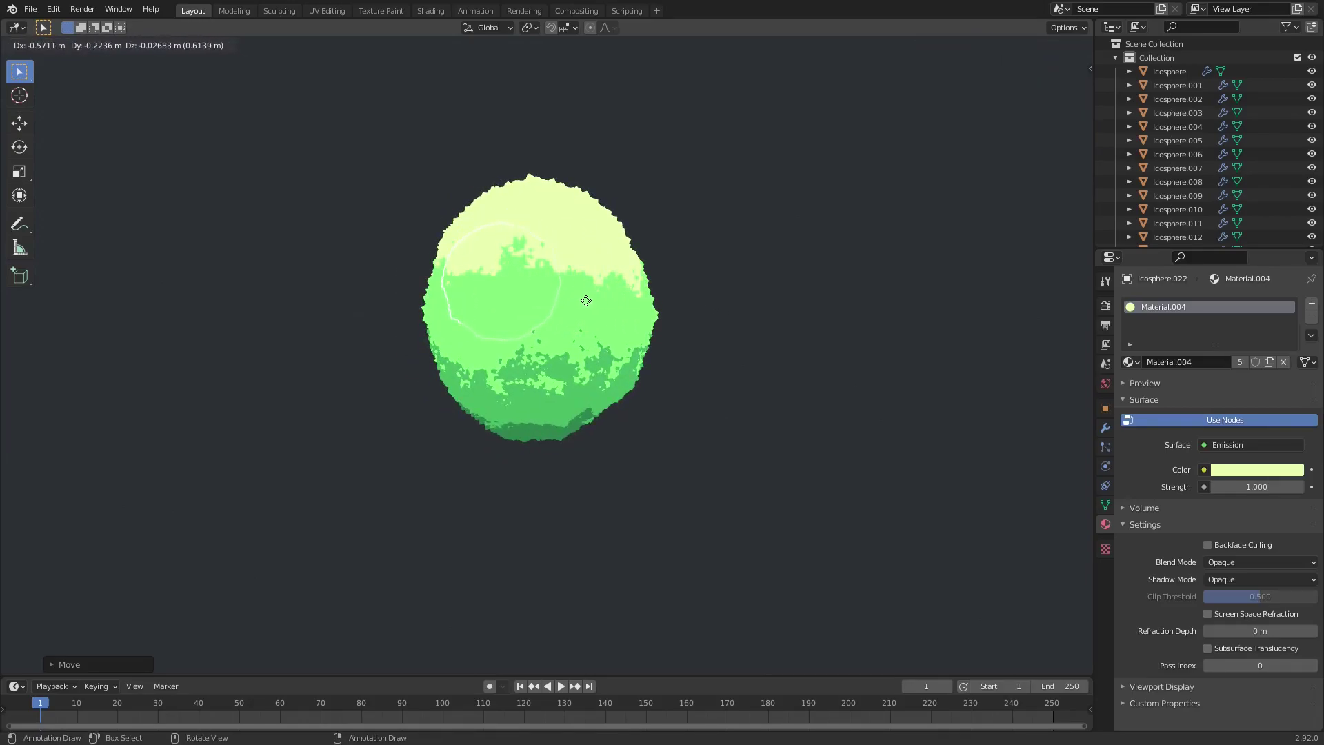
key("y")
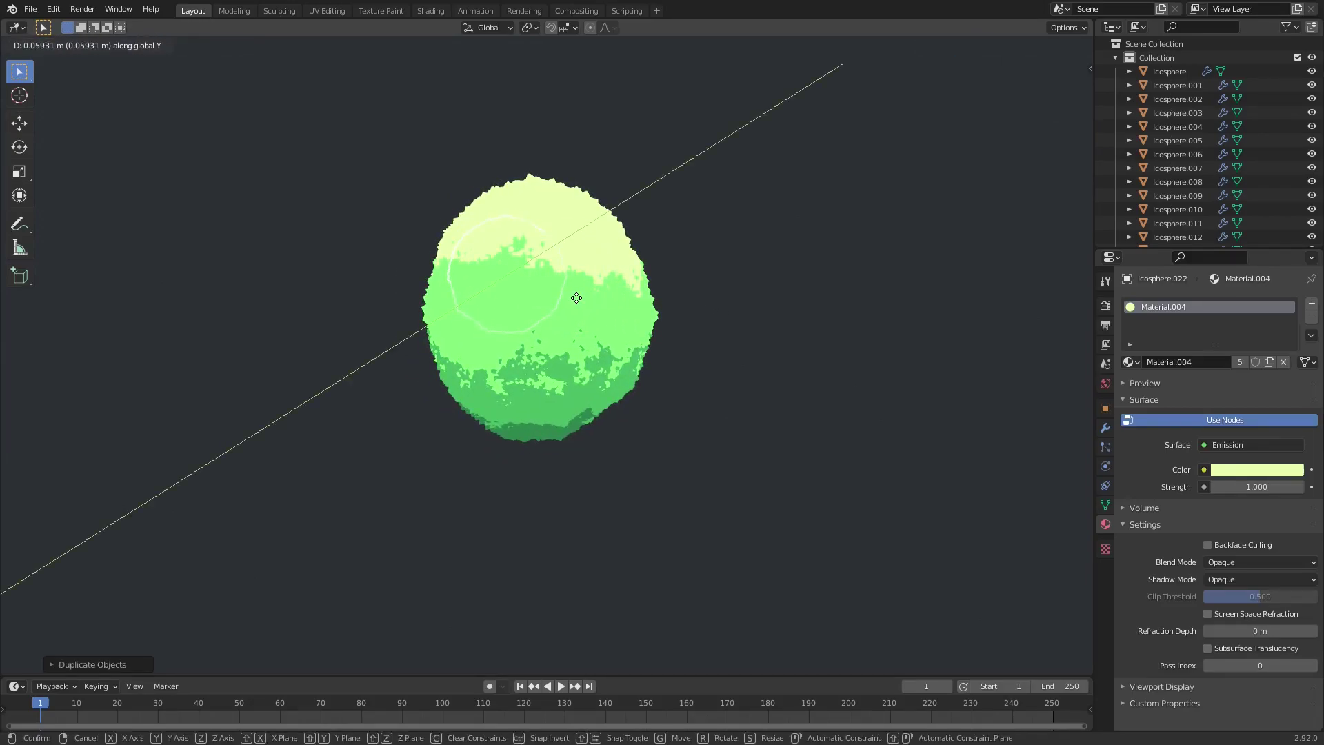
left_click(577, 298)
- Add two more small pale yellow-green copies from Icosphere.022, positioning them further around the top layer's border
middle_click_drag(594, 297, 714, 291)
scroll(715, 292, "down", 1)
key("shift+d")
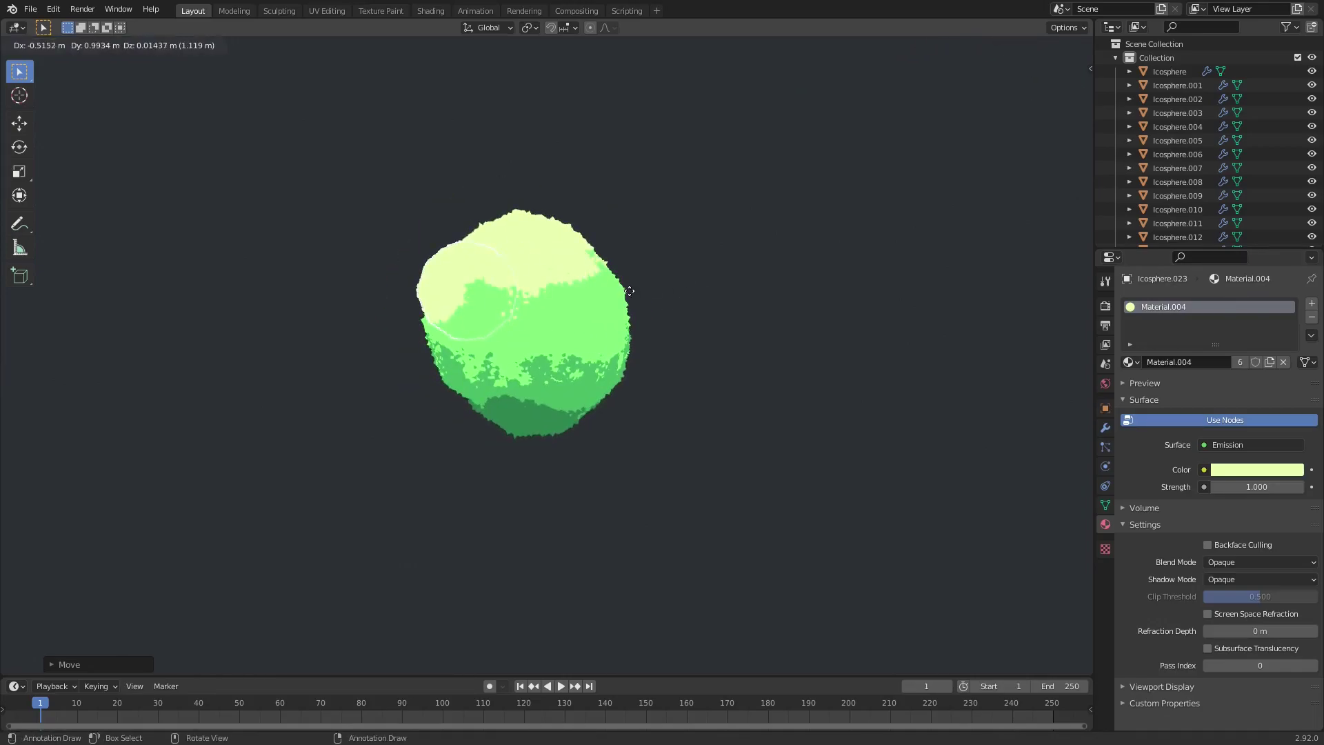
key("shift+d")
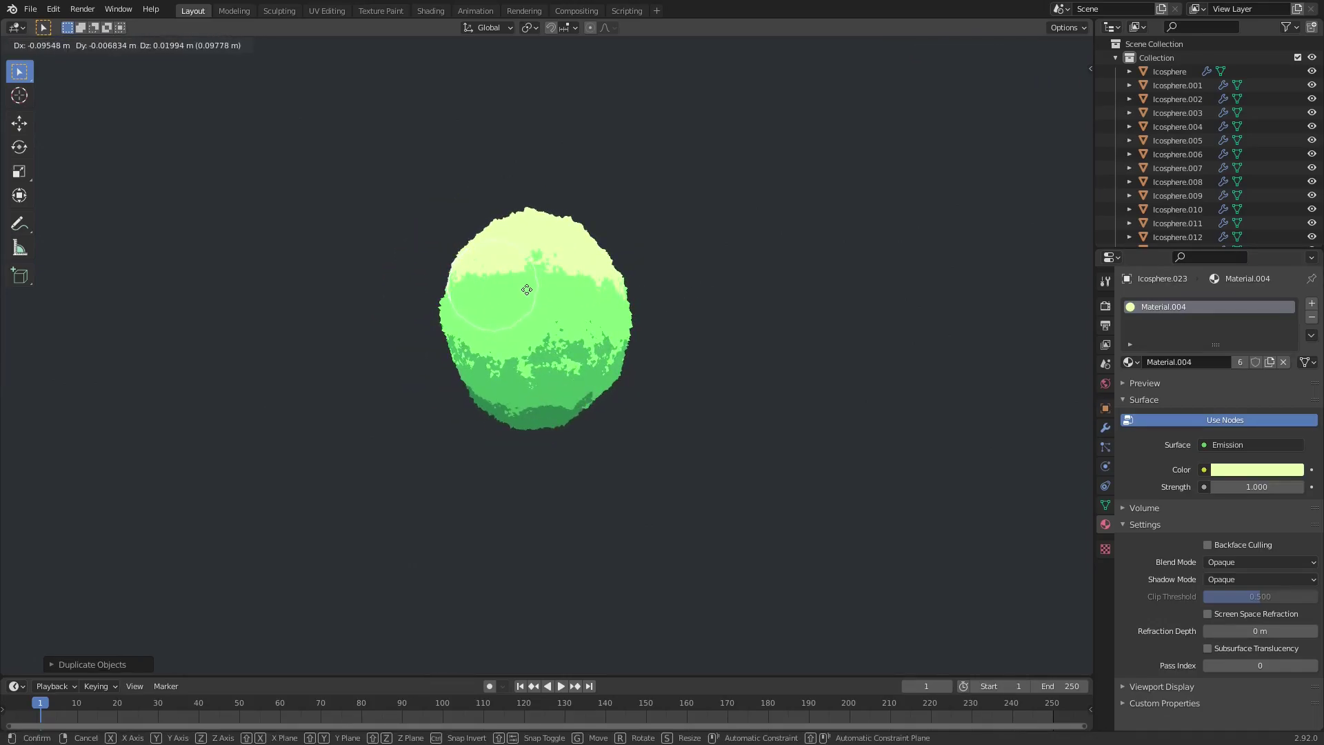
left_click(611, 291)
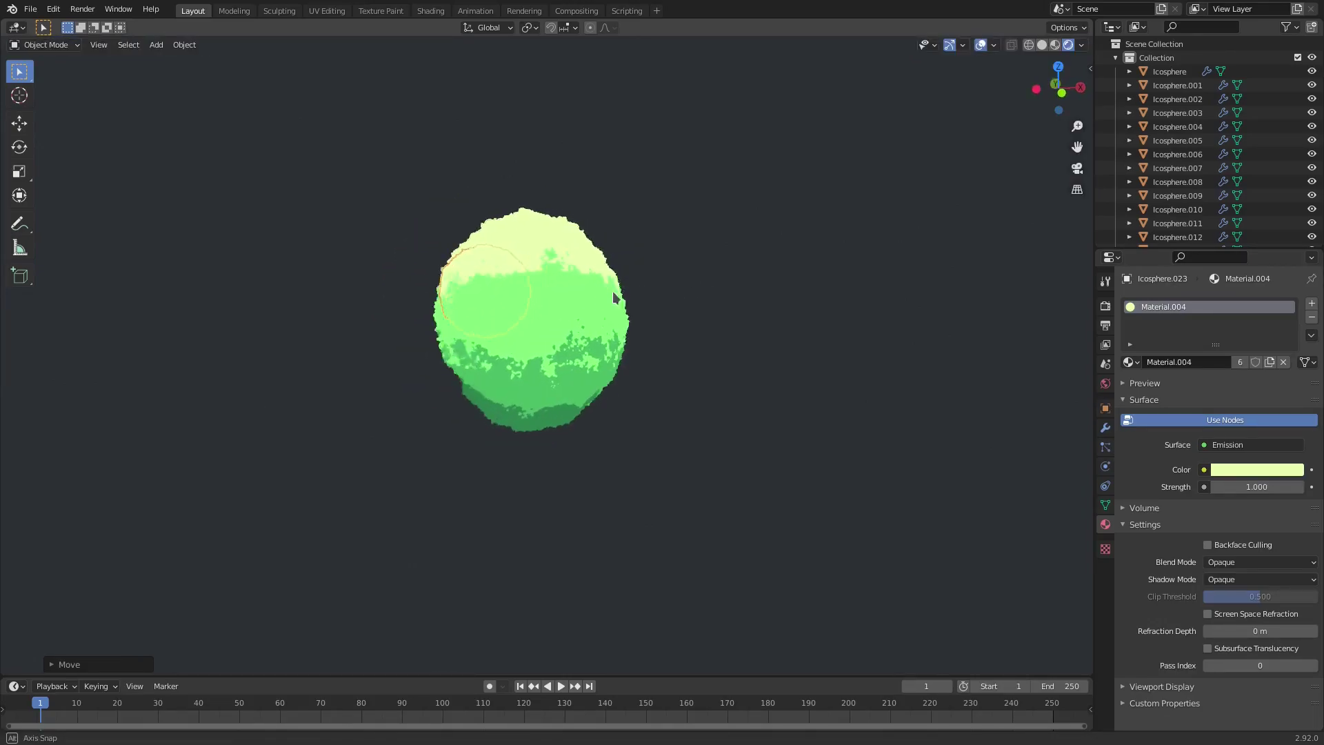
key("shift+d")
left_click(691, 300)
- Move the ground plane about 17.39 m down along global Z, away from the foliage
middle_click_drag(691, 301, 611, 348)
scroll(600, 282, "down", 4)
scroll(565, 323, "up", 4)
mouse_move(611, 349)
middle_mouse_down("shift")
mouse_move(638, 289)
mouse_move(635, 314)
mouse_move(578, 345)
middle_mouse_up("shift")
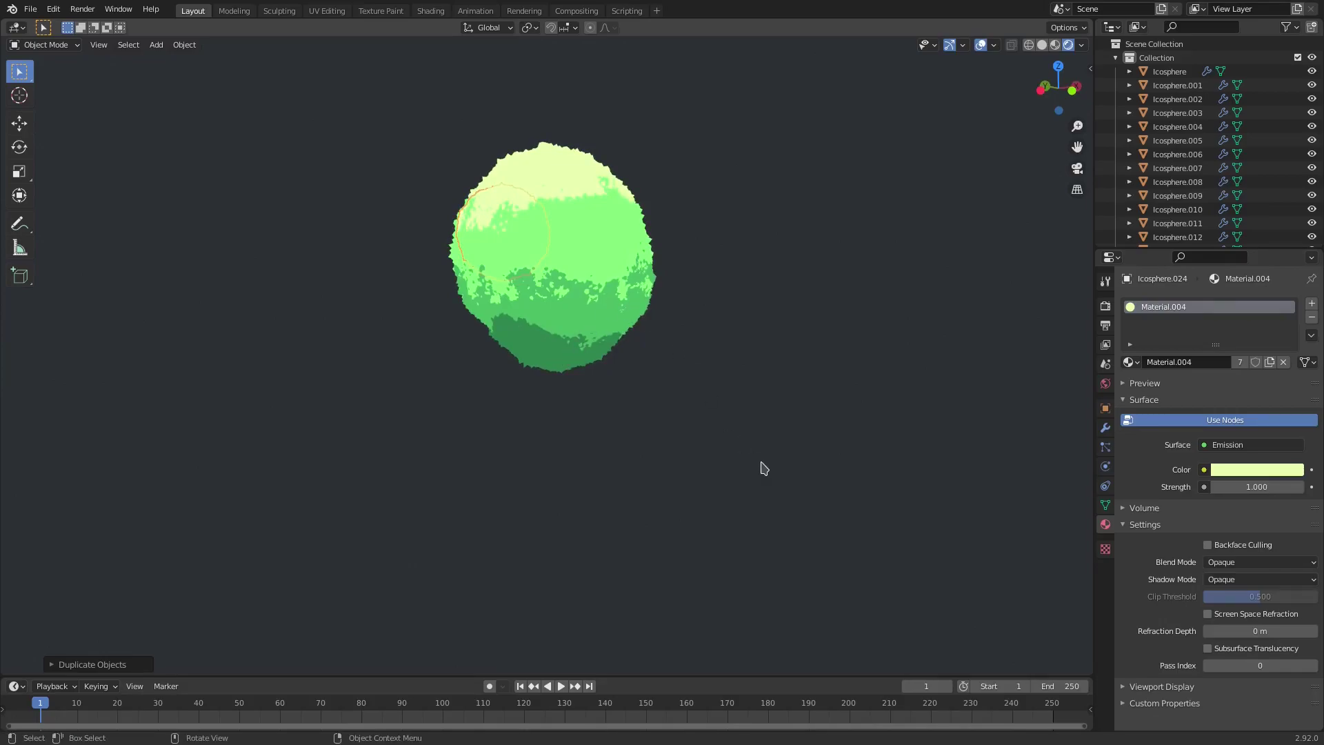
left_click(755, 260)
key("g")
key("z")
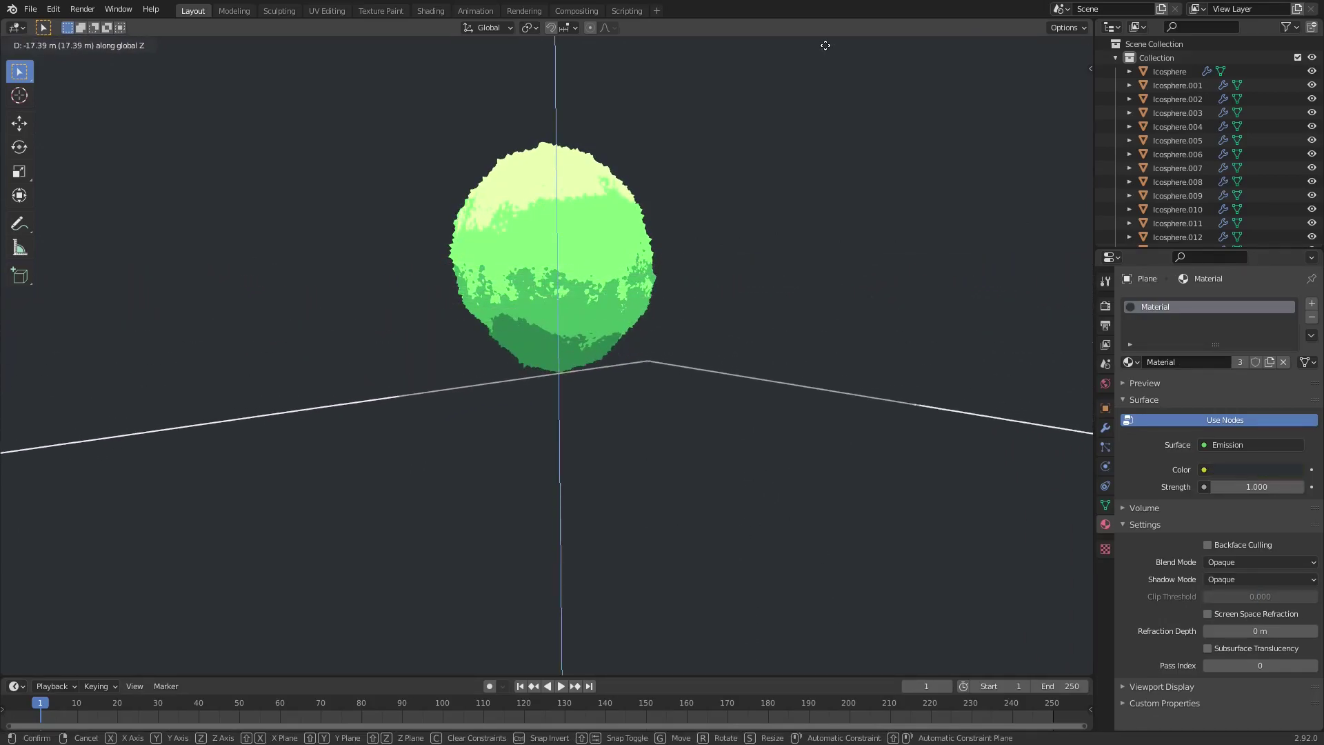
left_click(825, 45)
- Add a cylinder mesh below the foliage for the tree trunk
key("shift+a")
left_click(710, 308)
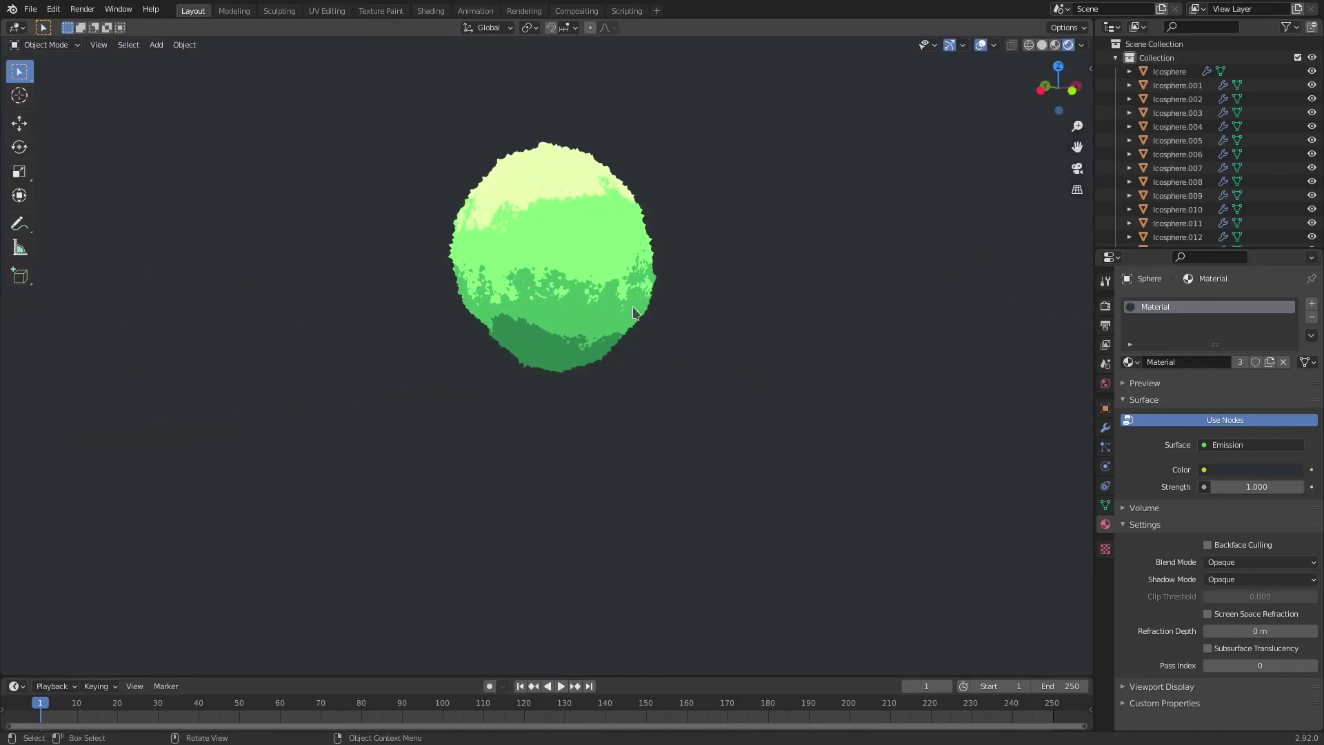
key("shift+a")
mouse_move(611, 310)
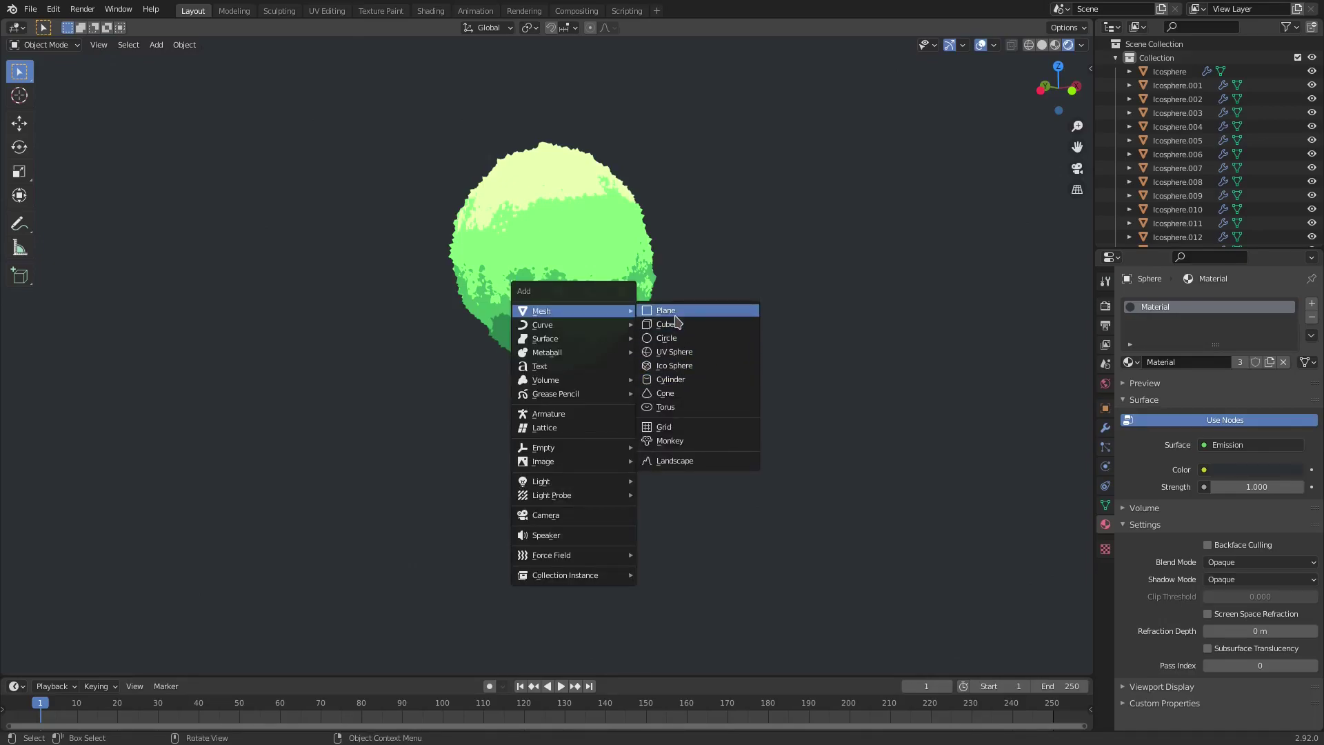
left_click(700, 384)
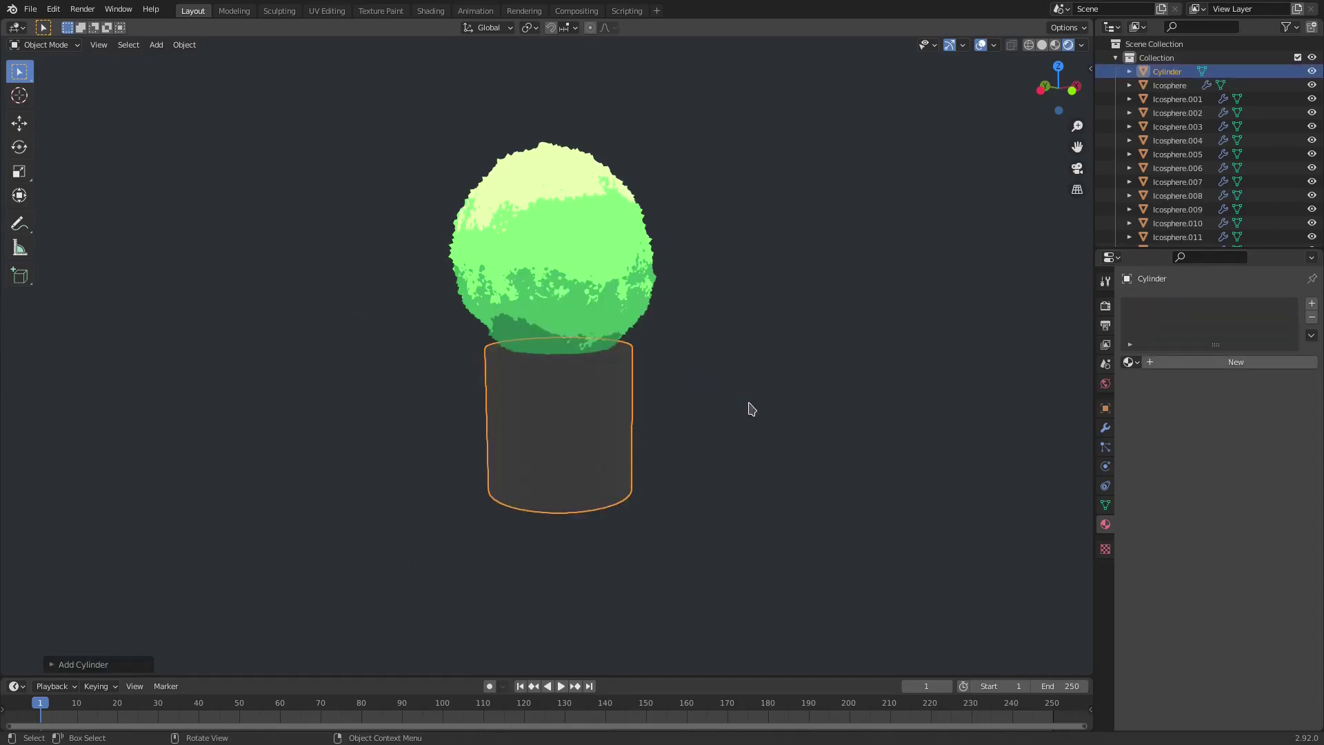
- Scale the cylinder down uniformly, and stretch it along global Z into a long, thin trunk
key("s")
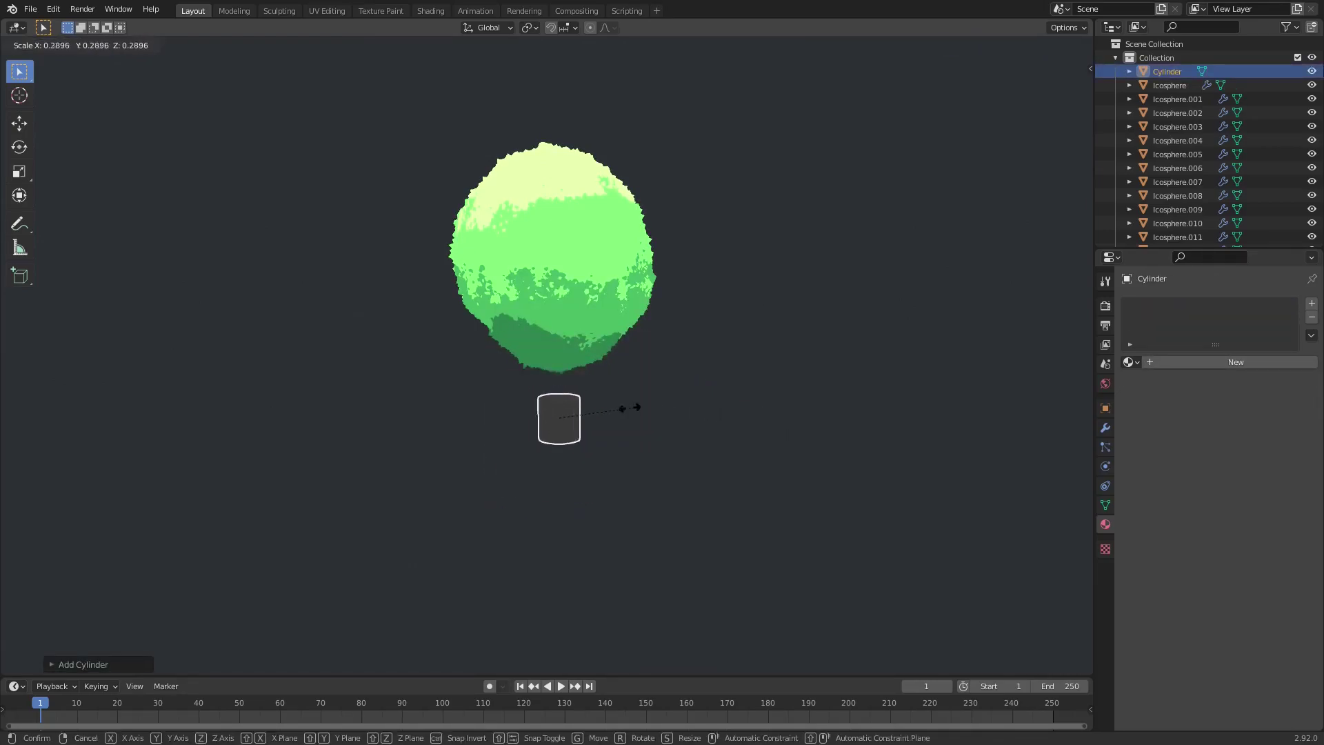
left_click(624, 407)
key("s")
key("z")
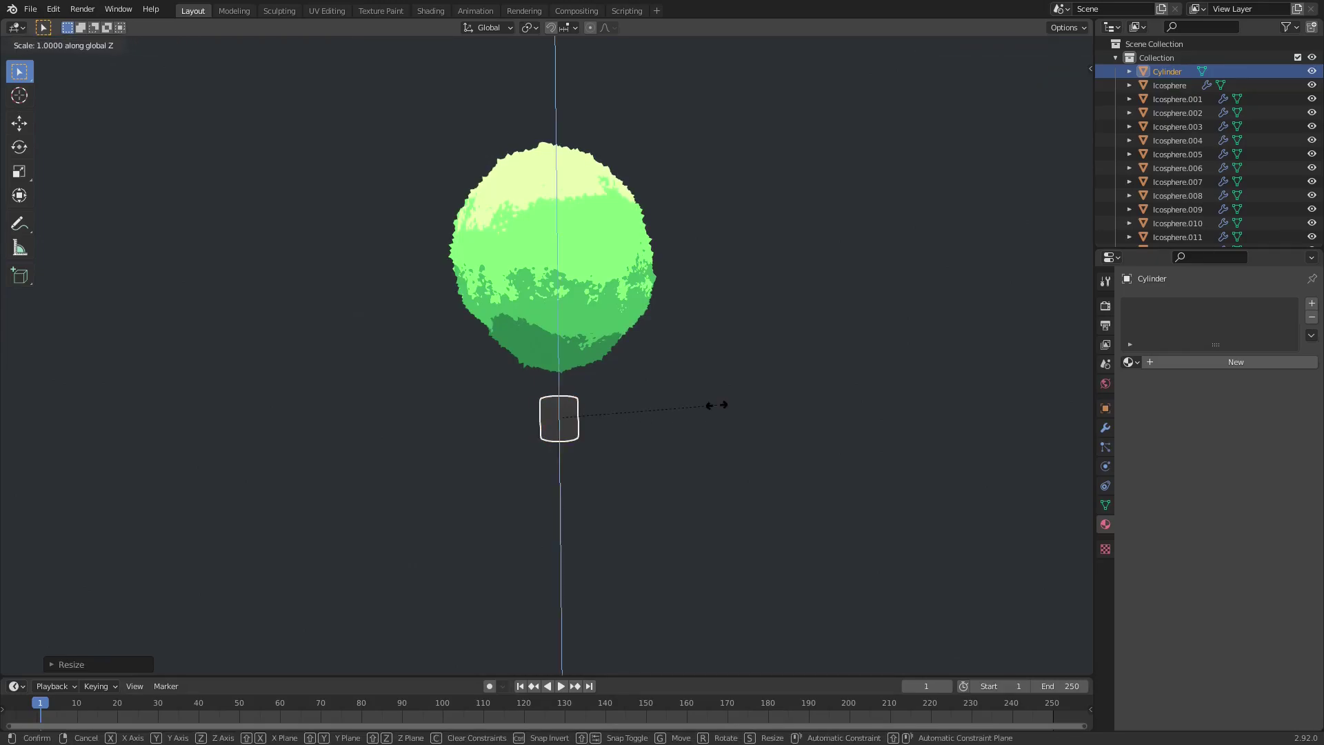
left_click(667, 160)
- Move the trunk cylinder about 1.1 m down along global Z so its top sits inside the foliage base
key("g")
key("z")
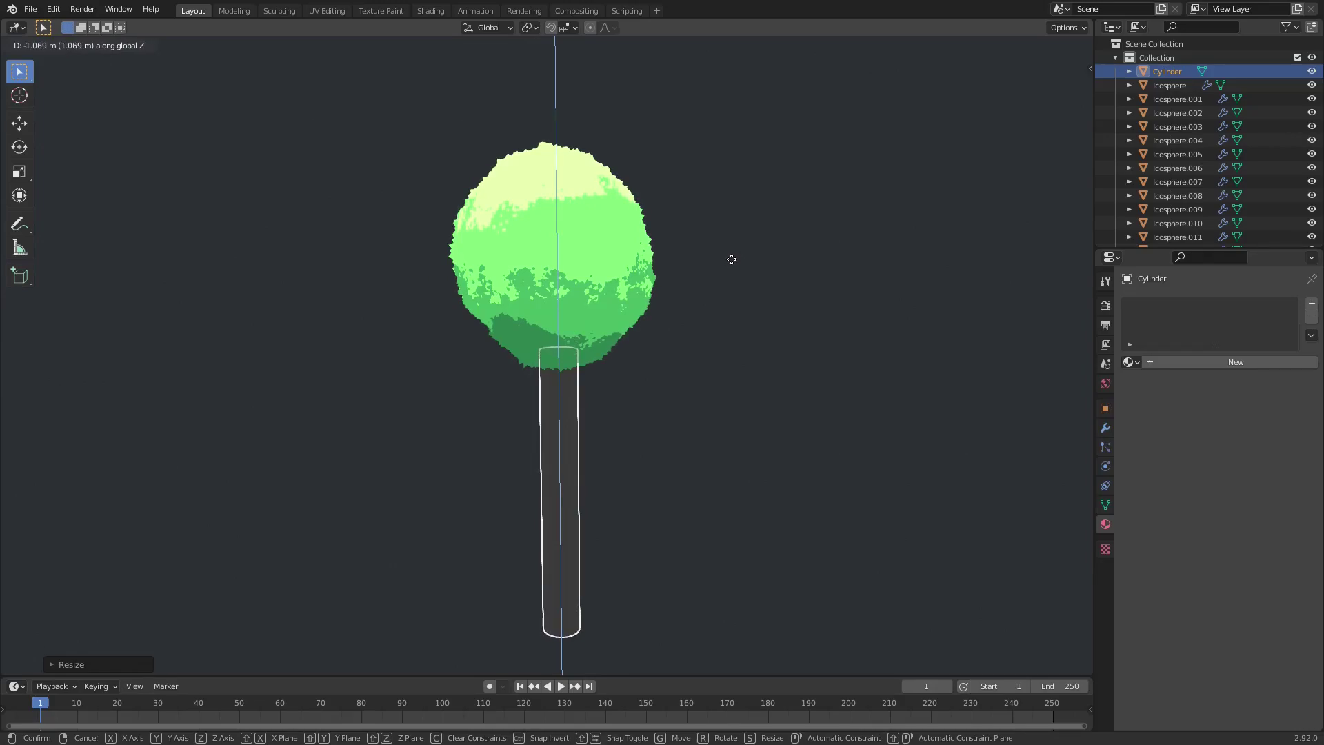
left_click(736, 267)
scroll(564, 365, "up", 2)
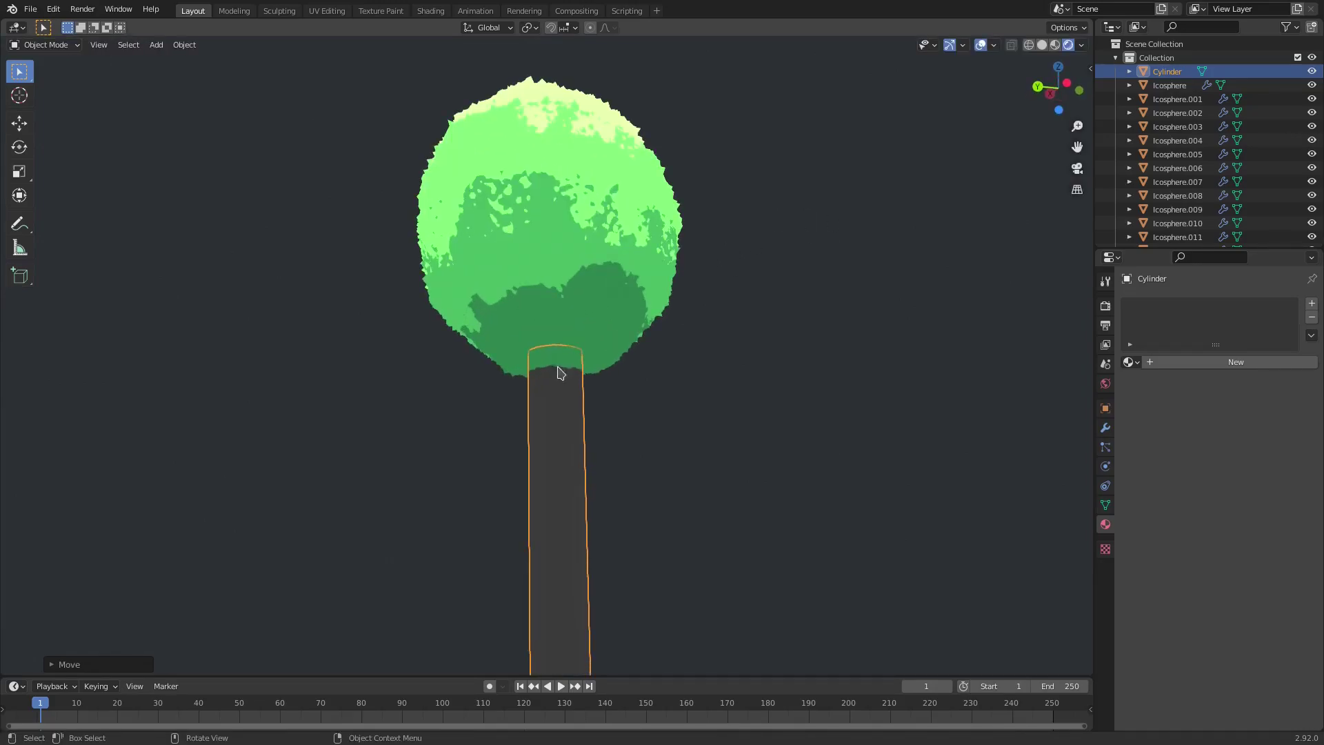
mouse_move(529, 353)
middle_mouse_down()
mouse_move(576, 374)
mouse_move(555, 353)
middle_mouse_up()
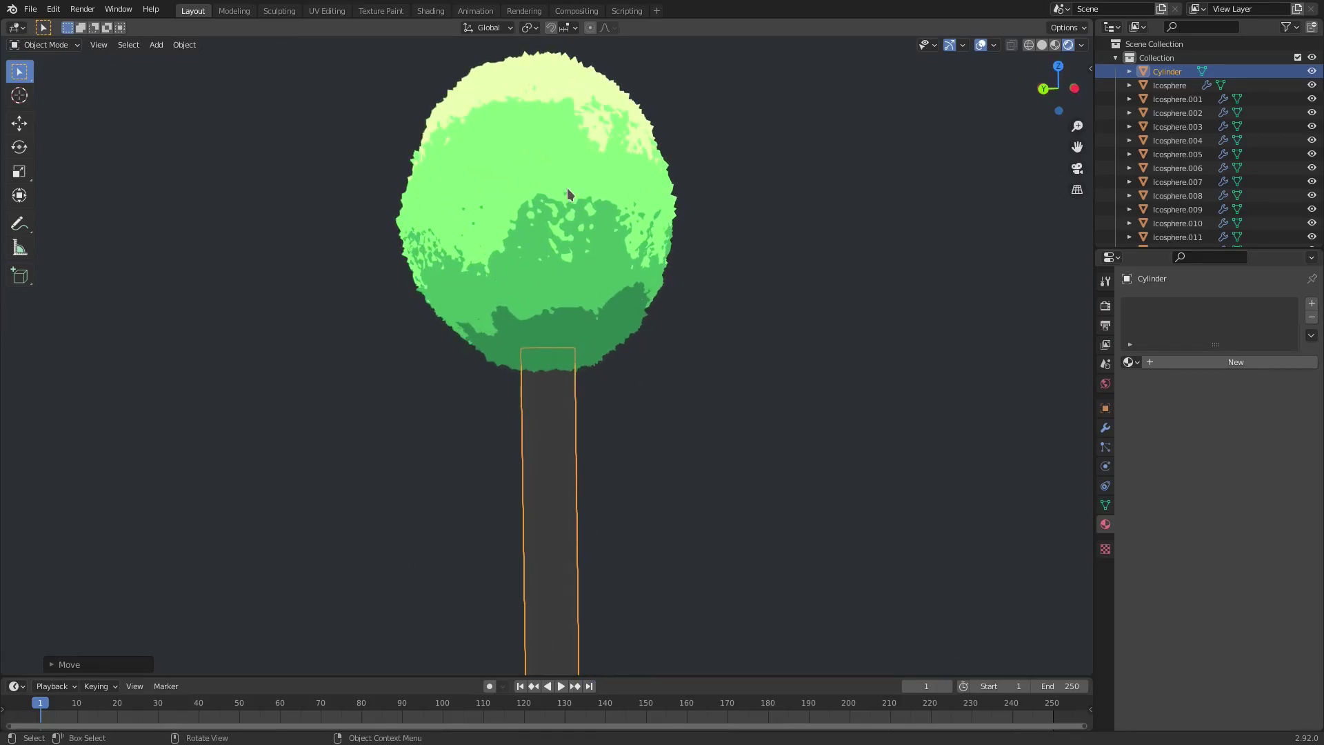
middle_click_drag(624, 244, 606, 255)
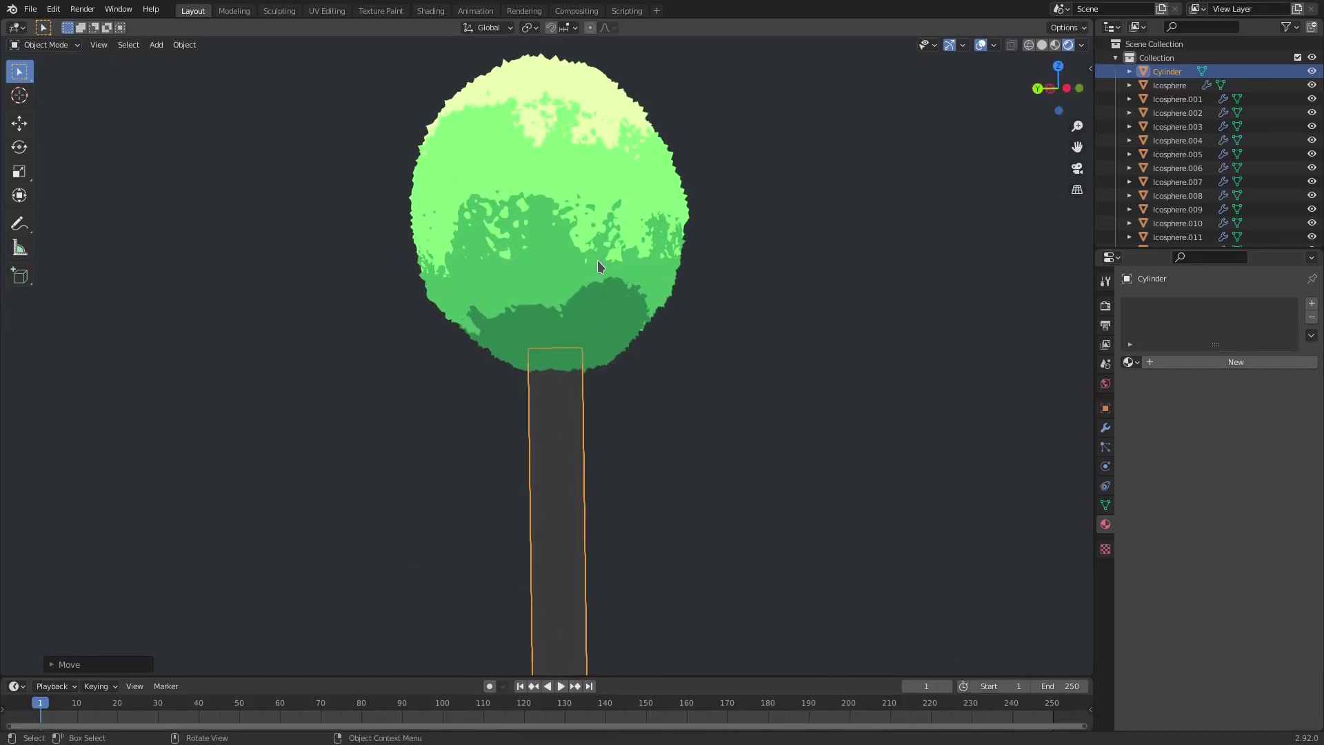
- Add three evenly spaced horizontal loop cuts along the trunk cylinder in Edit Mode
key("Tab")
scroll(588, 329, "down", 2)
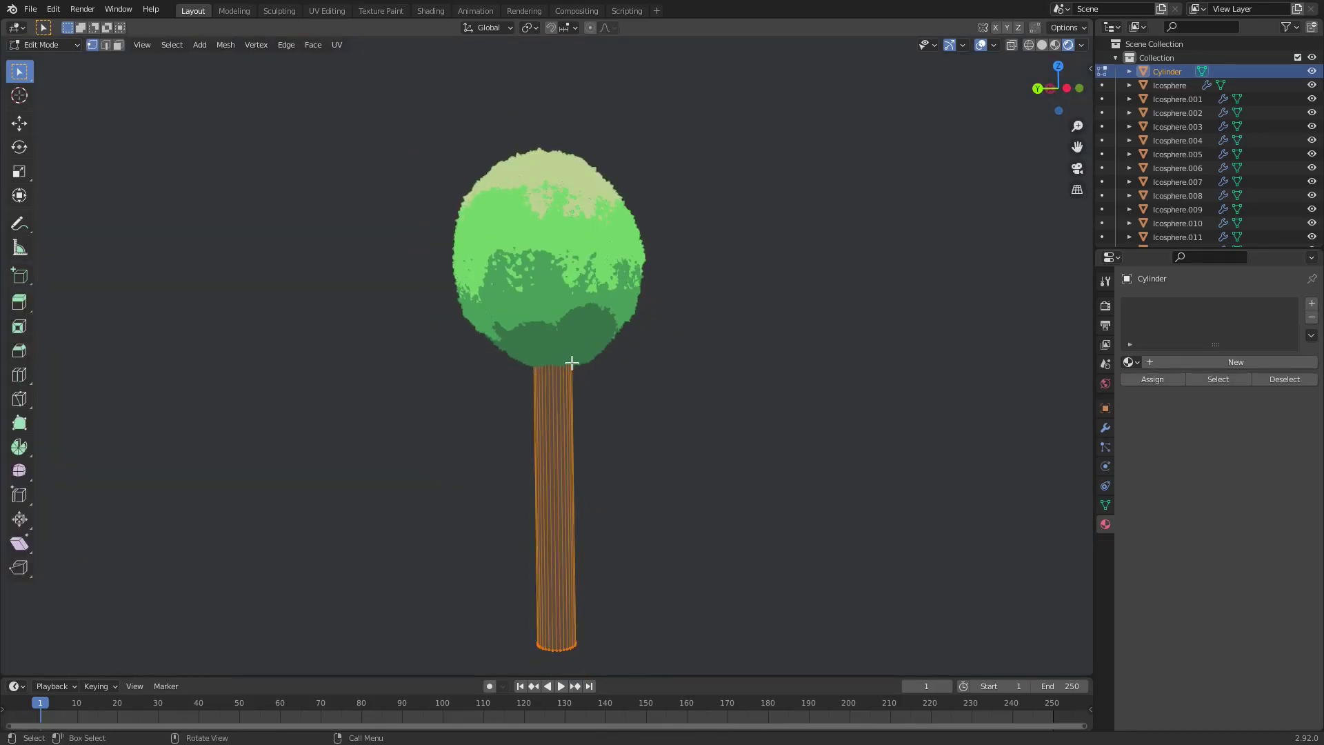
left_click(24, 379)
left_click(554, 498)
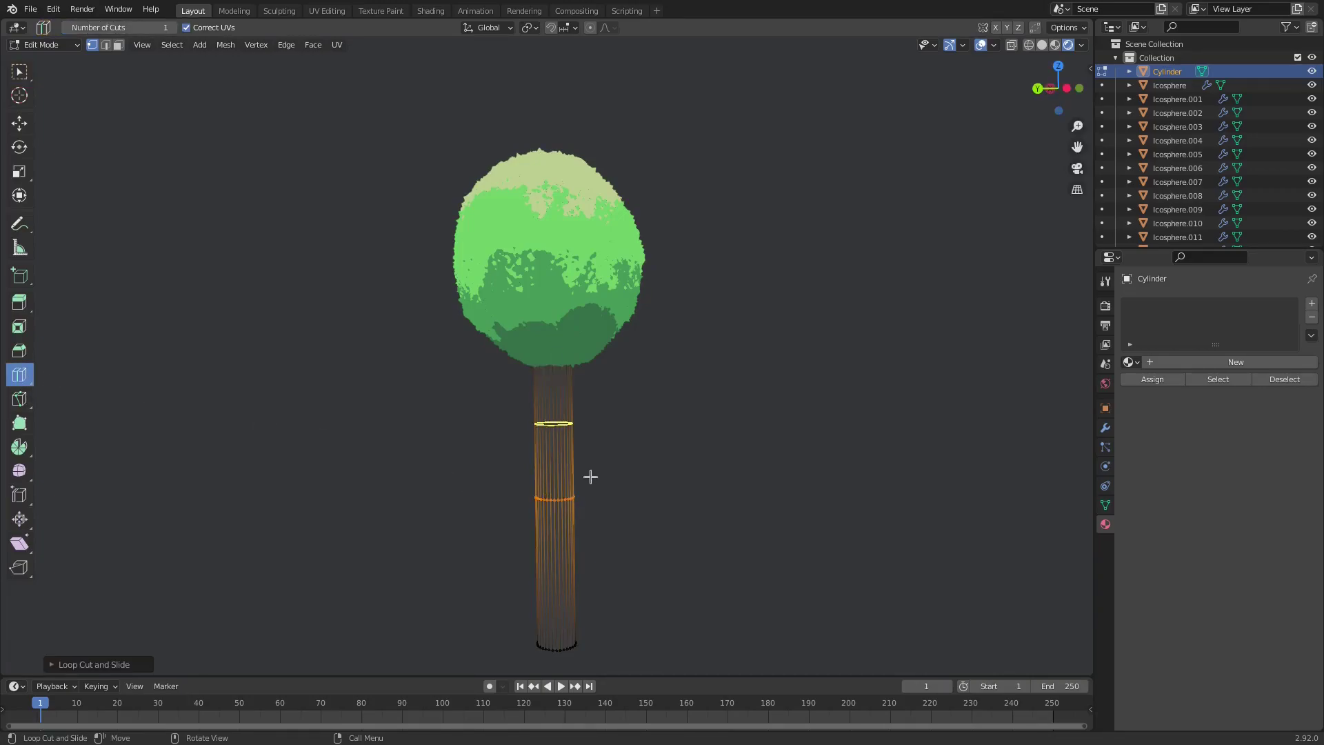
left_click(556, 420)
left_click(578, 588)
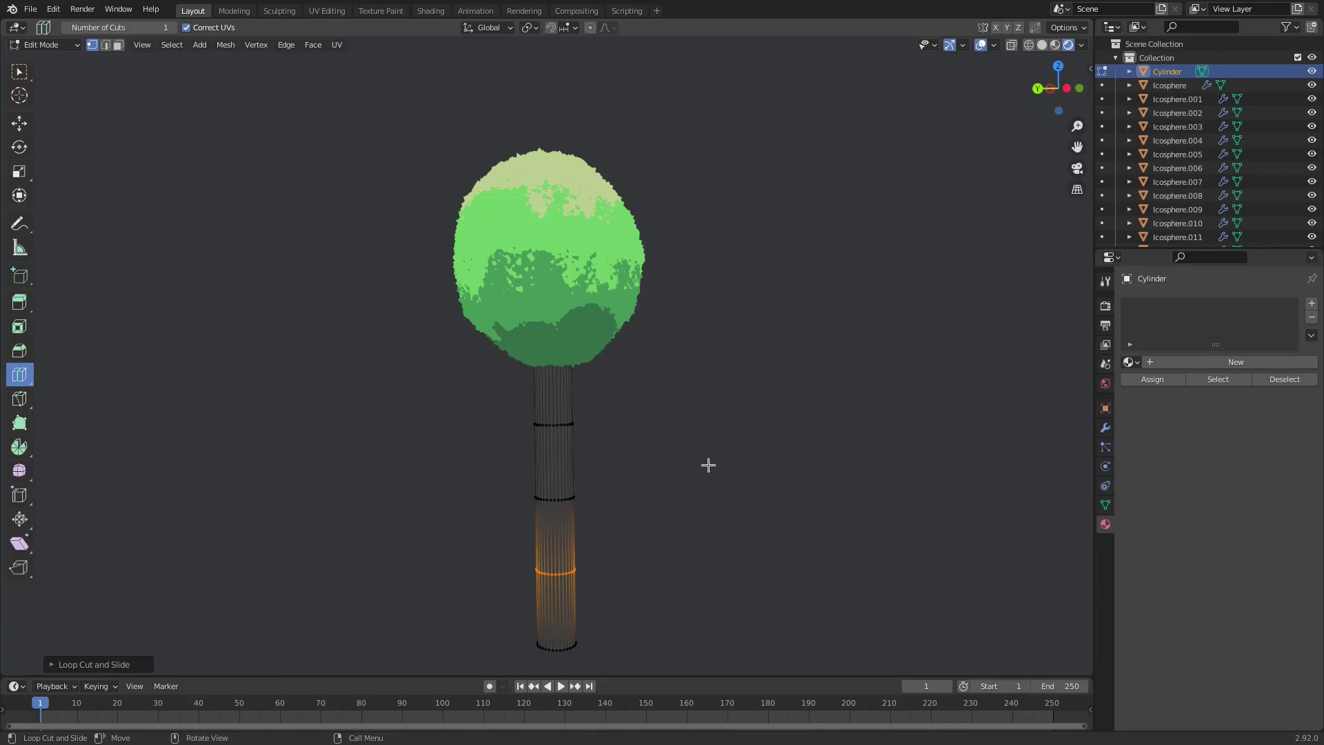
- Turn on X-ray, select the trunk's bottom ring and scale it up into a wide flared base
left_click(23, 75)
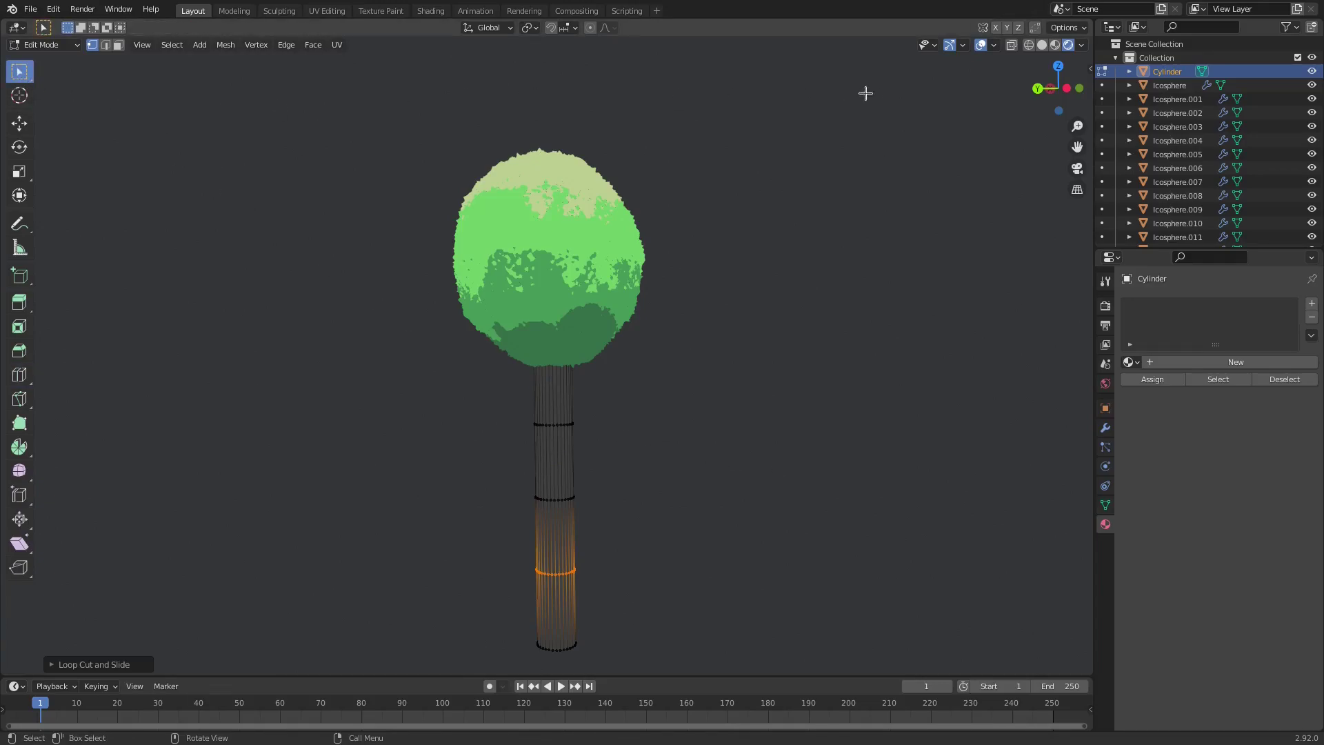
left_click(1012, 47)
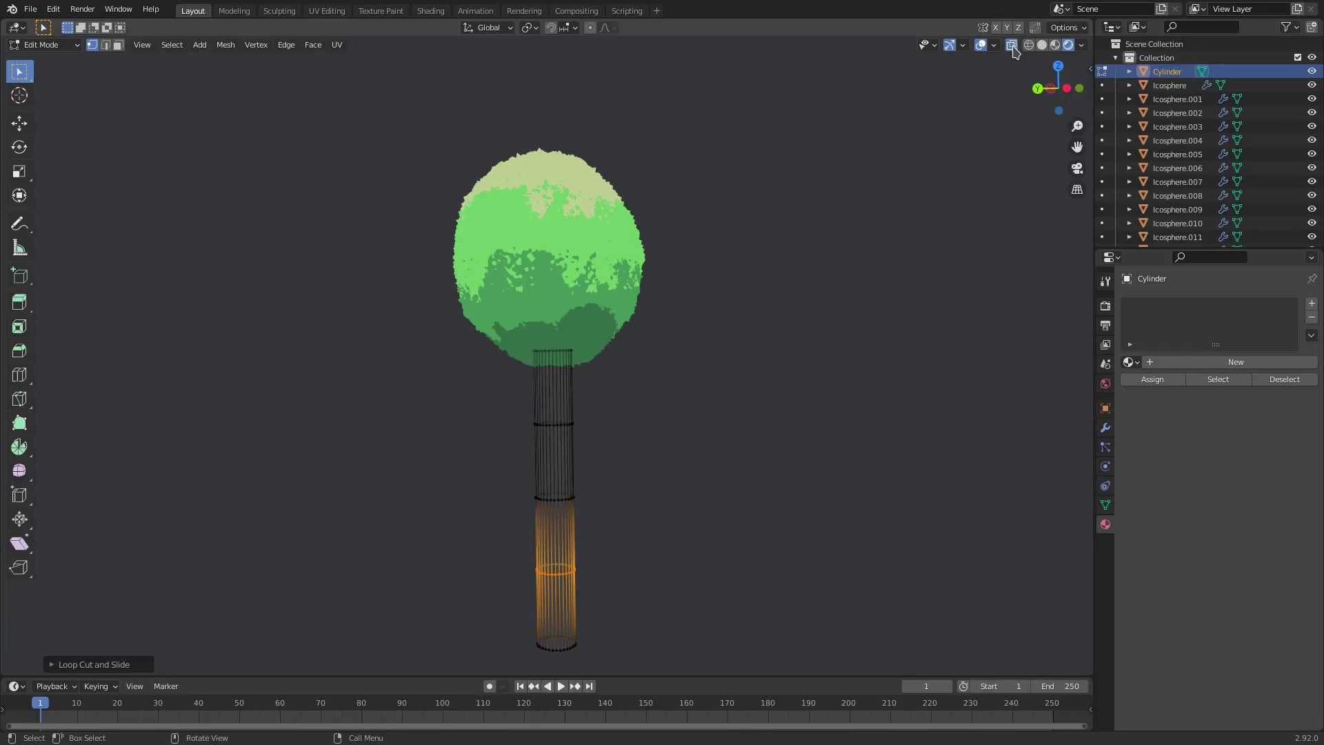
left_click_drag(597, 594, 471, 534)
mouse_move(654, 601)
left_mouse_down()
mouse_move(541, 580)
mouse_move(494, 656)
left_mouse_up()
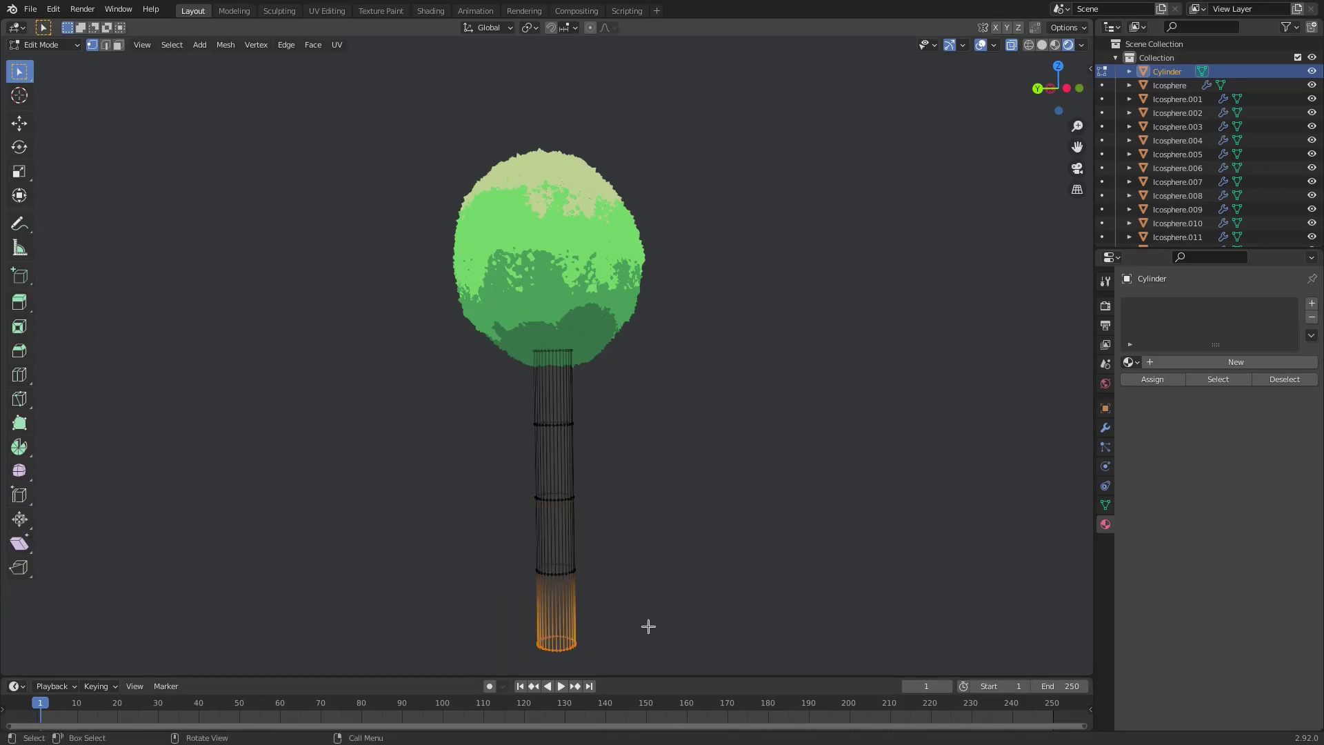
key("s")
left_click(793, 593)
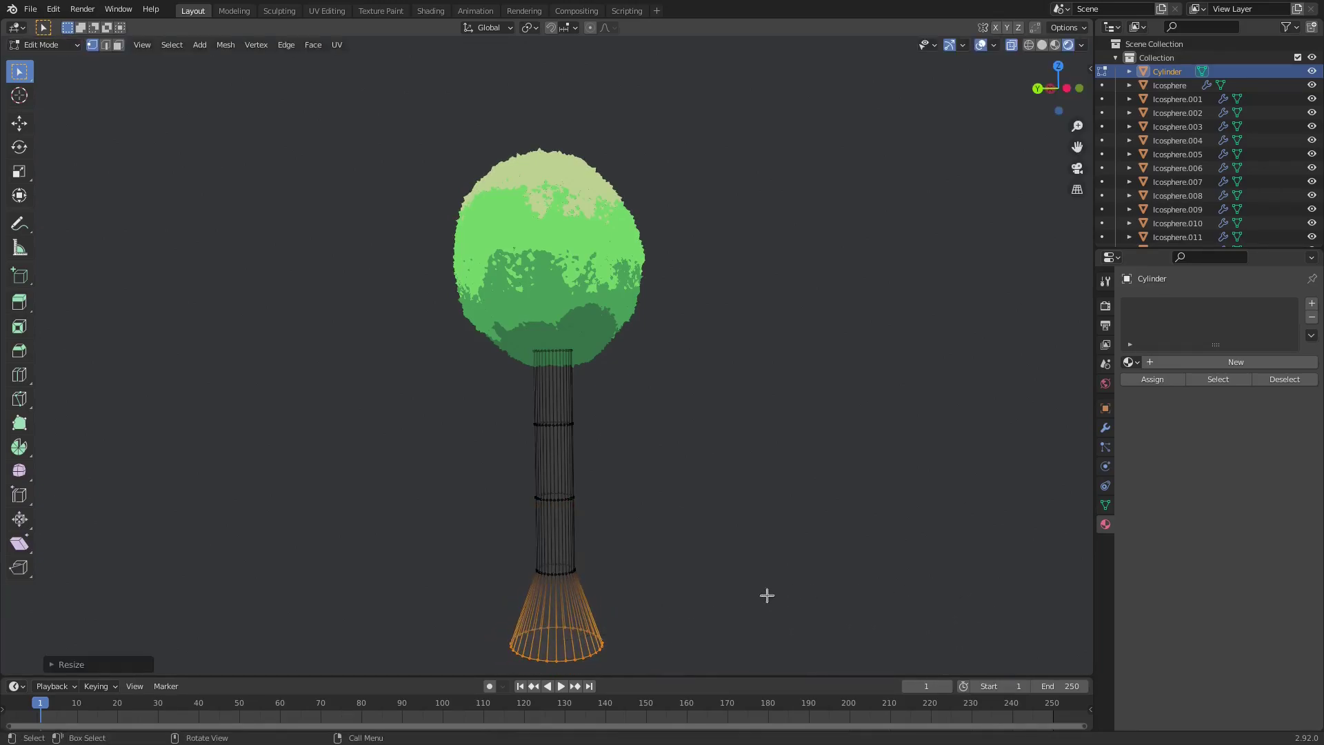
- Scale the trunk's lowest loop-cut ring outward slightly to continue the flare from the base
left_click_drag(626, 599, 514, 548)
key("s")
left_click(759, 554)
left_click_drag(621, 496, 484, 458)
left_click_drag(645, 524, 509, 480)
left_click_drag(653, 591, 507, 546)
key("s")
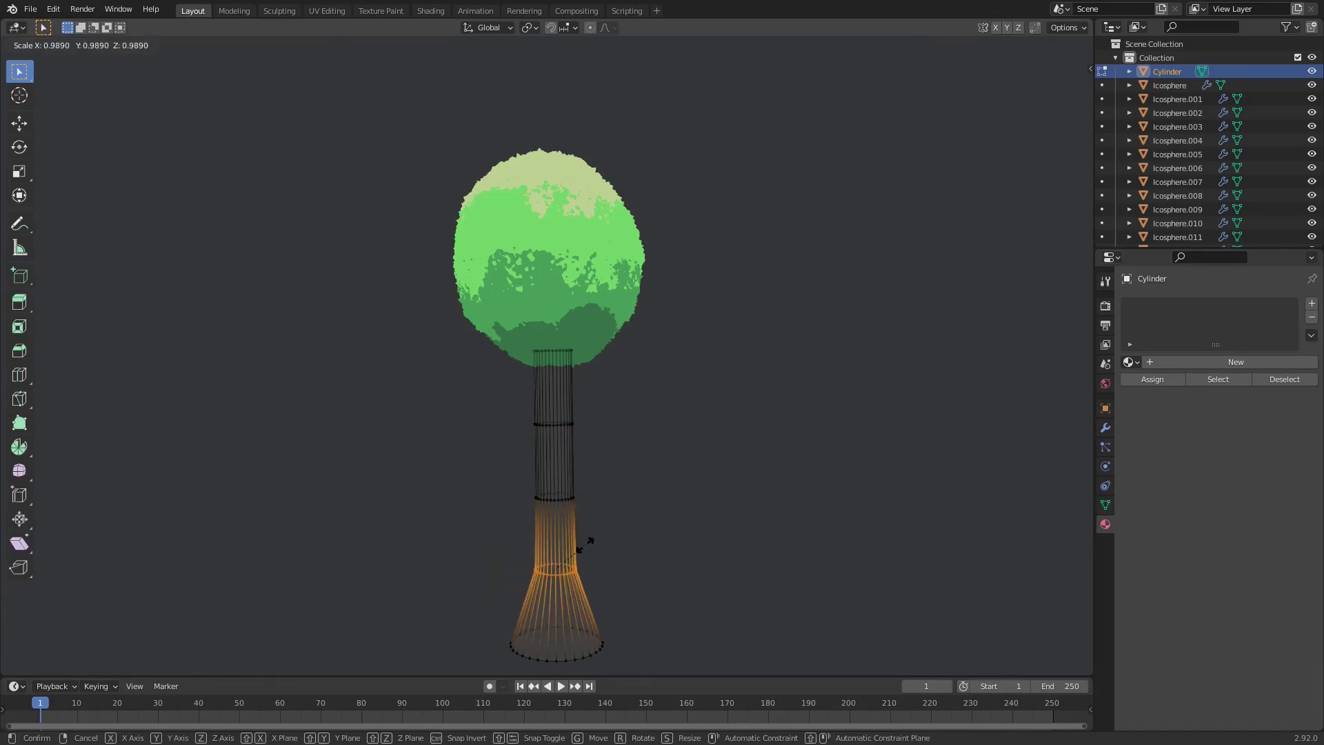
left_click(590, 542)
- Scale the middle and upper loop-cut rings inward to narrow the trunk's waist
left_click_drag(635, 527, 507, 491)
key("s")
left_click(742, 477)
left_click_drag(650, 449, 507, 407)
key("s")
left_click(667, 430)
left_click_drag(619, 523, 466, 473)
key("s")
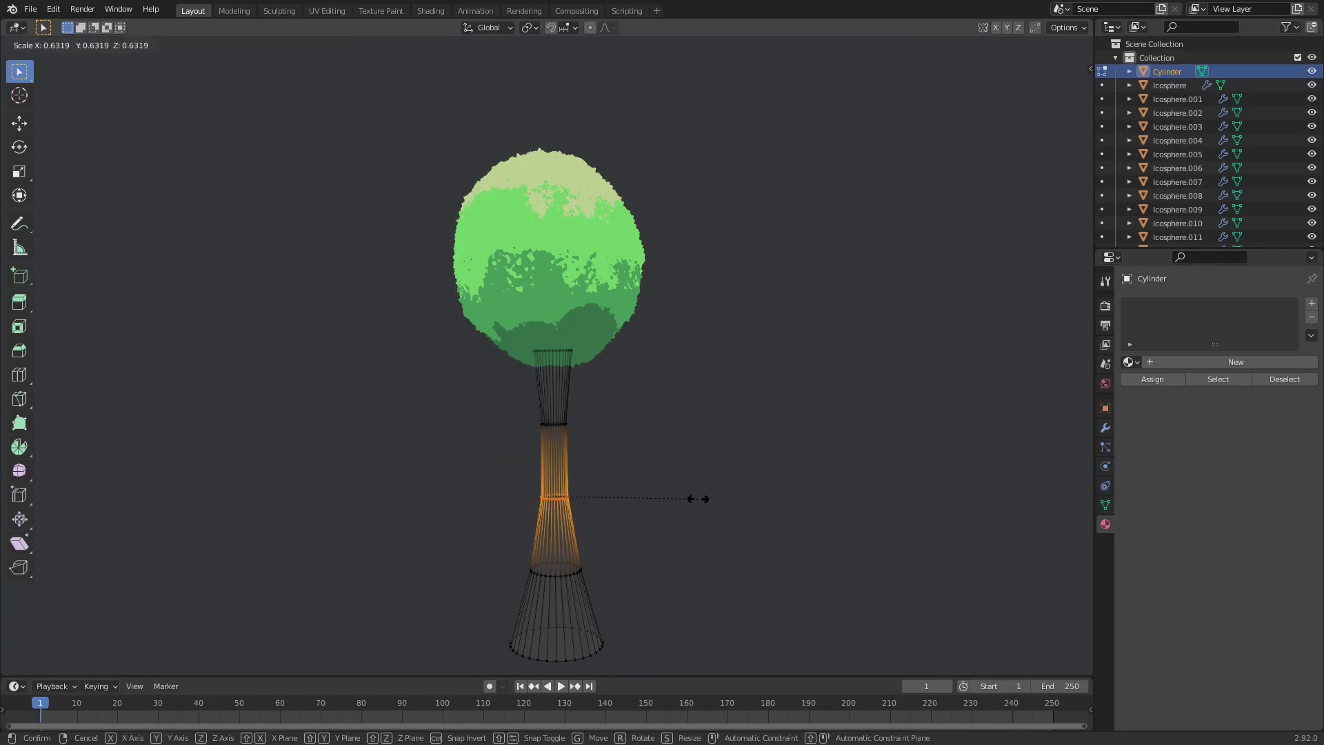
left_click(699, 499)
- Readjust the scale of the upper loop-cut ring, and scale the trunk's top ring up slightly
left_click_drag(650, 449, 481, 407)
key("s")
left_click(675, 429)
left_click_drag(611, 364, 499, 343)
key("s")
left_click(695, 363)
- Return to Object Mode and shade the trunk smooth
key("Tab")
middle_click_drag(630, 378, 671, 291)
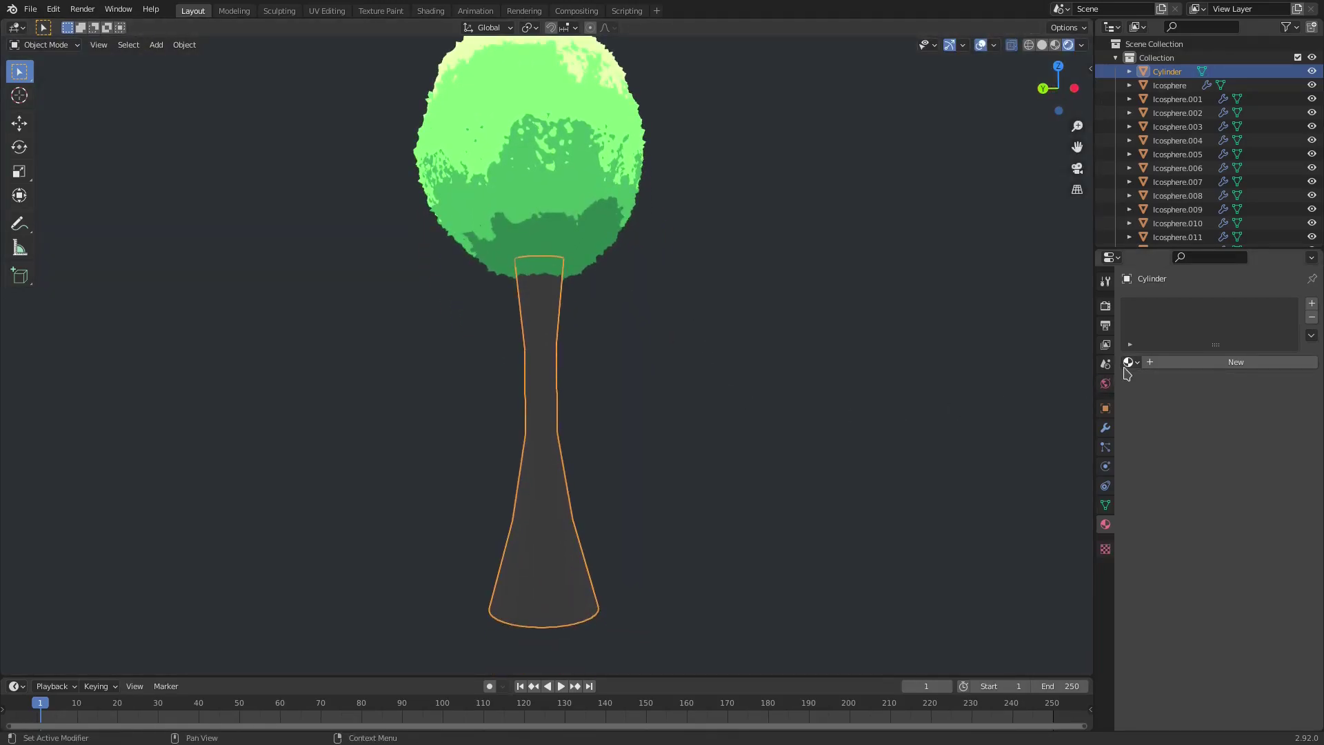
left_click(185, 44)
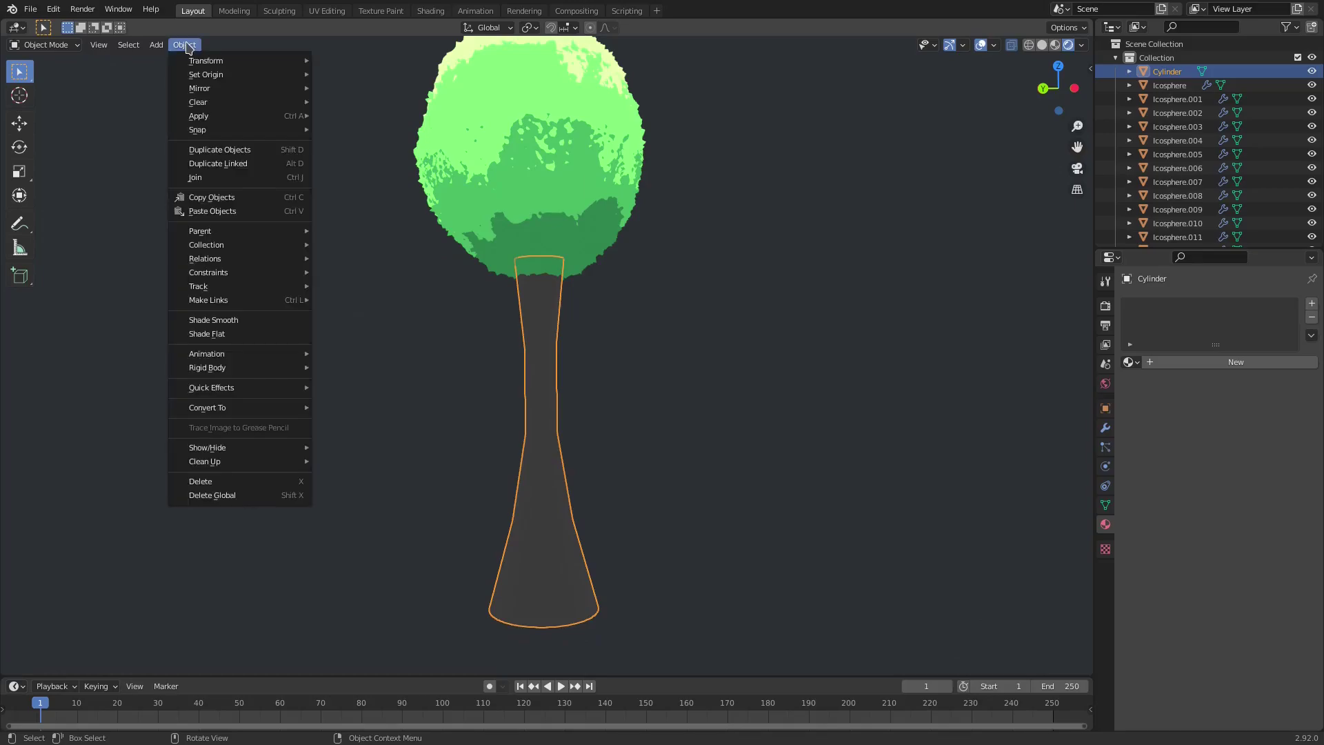
left_click(268, 321)
- Try to bevel the trunk's three inner rings together with 4 segments
key("Tab")
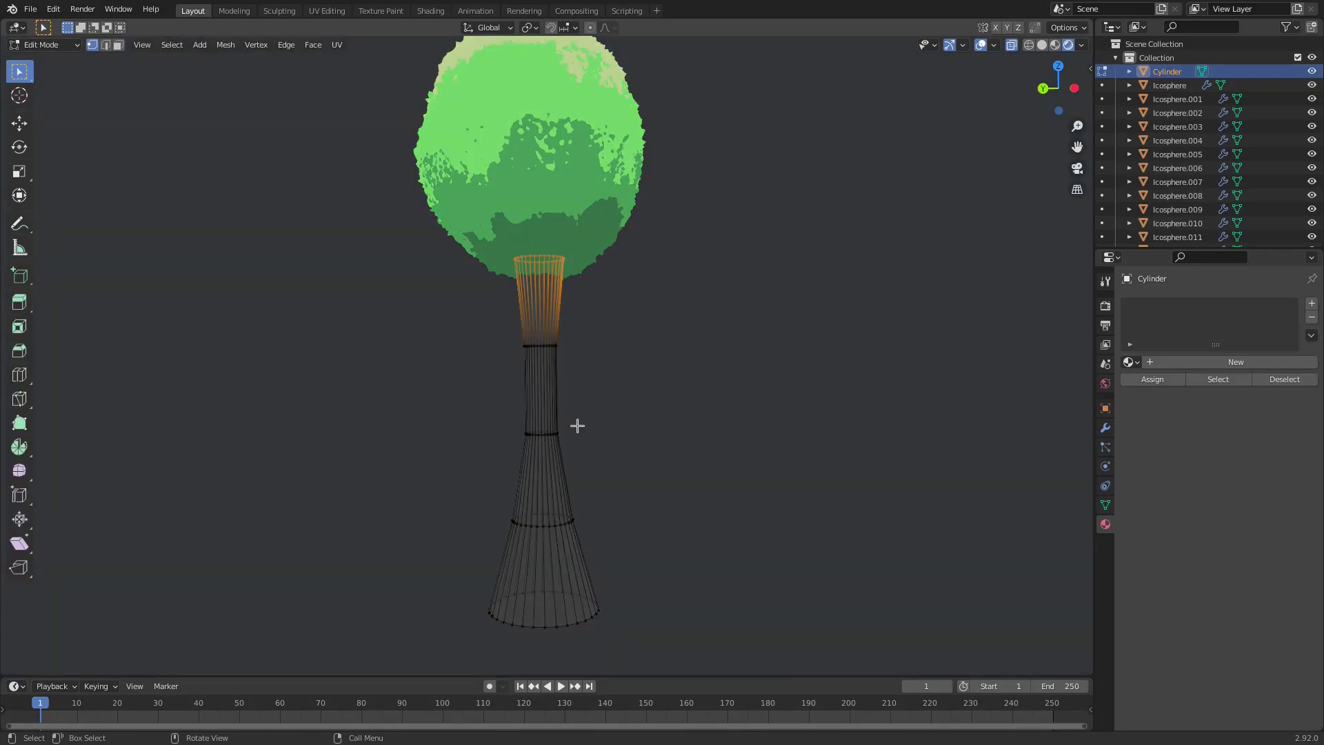
left_click_drag(633, 556, 434, 316)
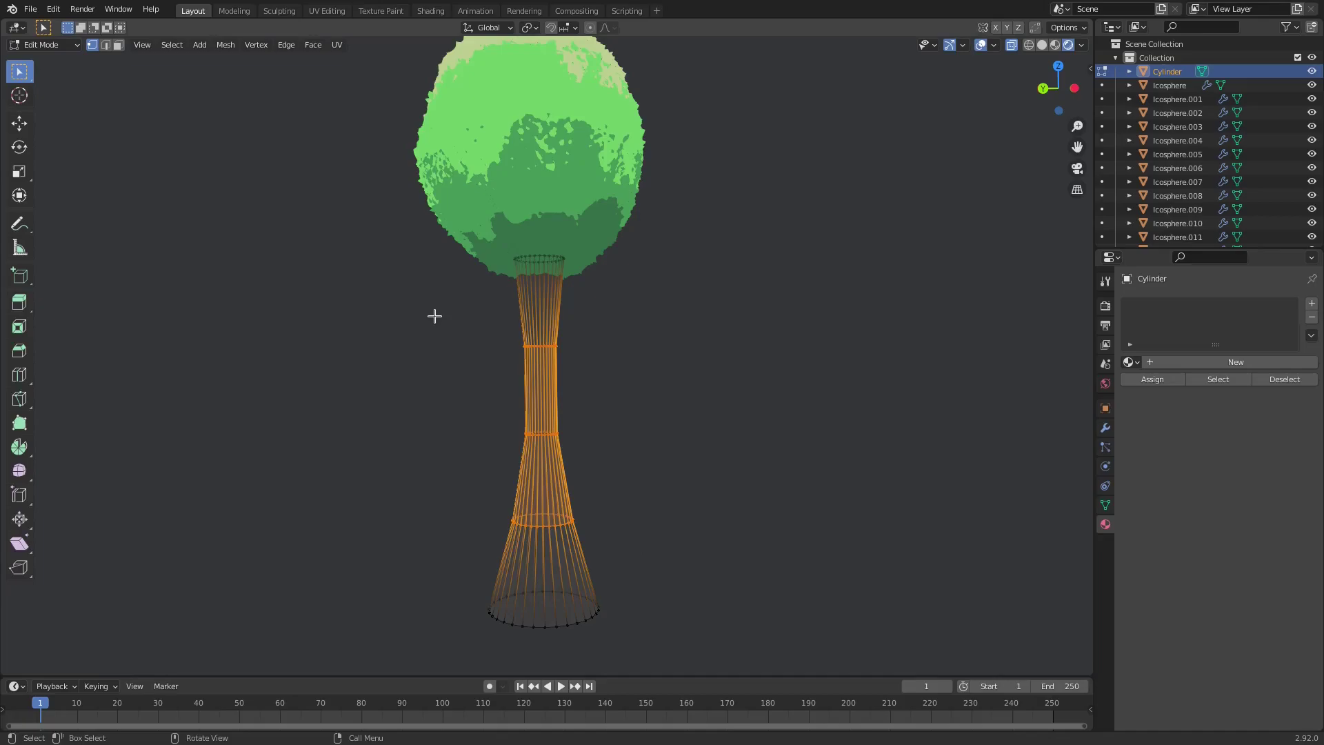
left_click_drag(664, 546, 393, 312)
key("ctrl+b")
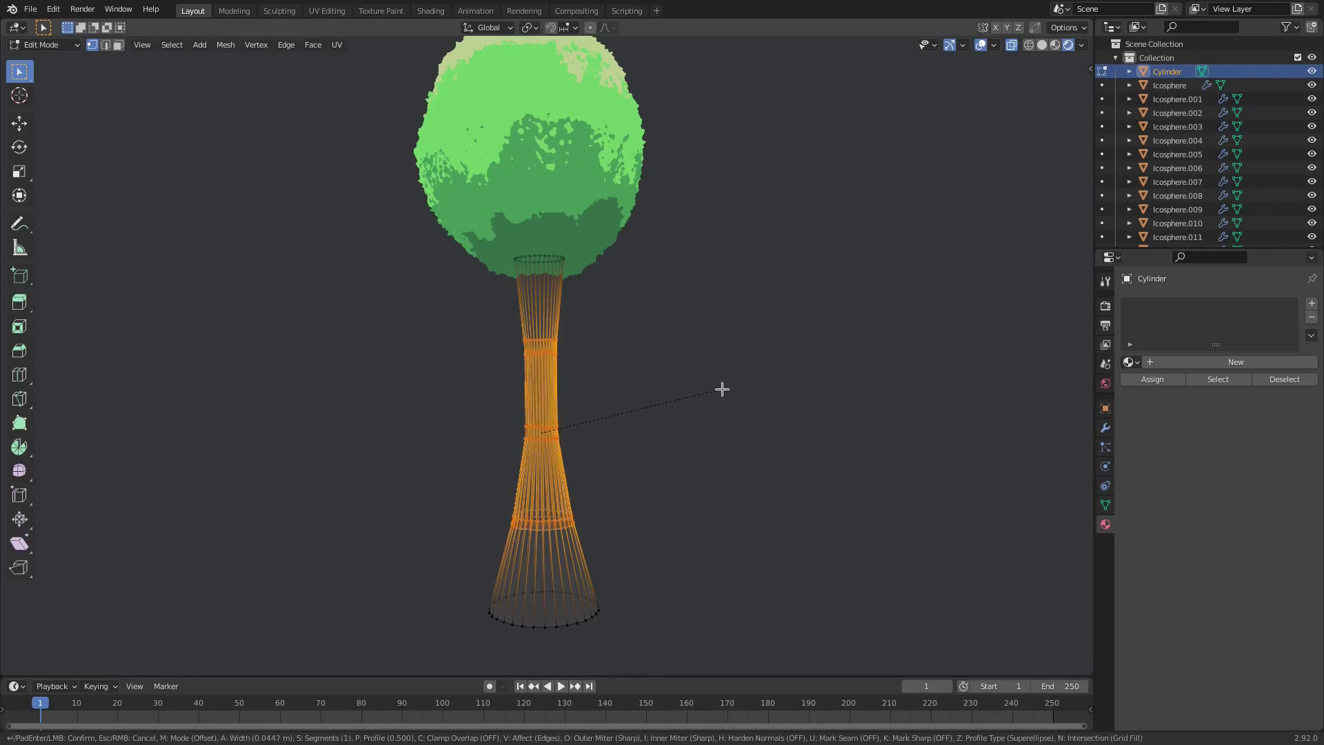
scroll(736, 394, "up", 2)
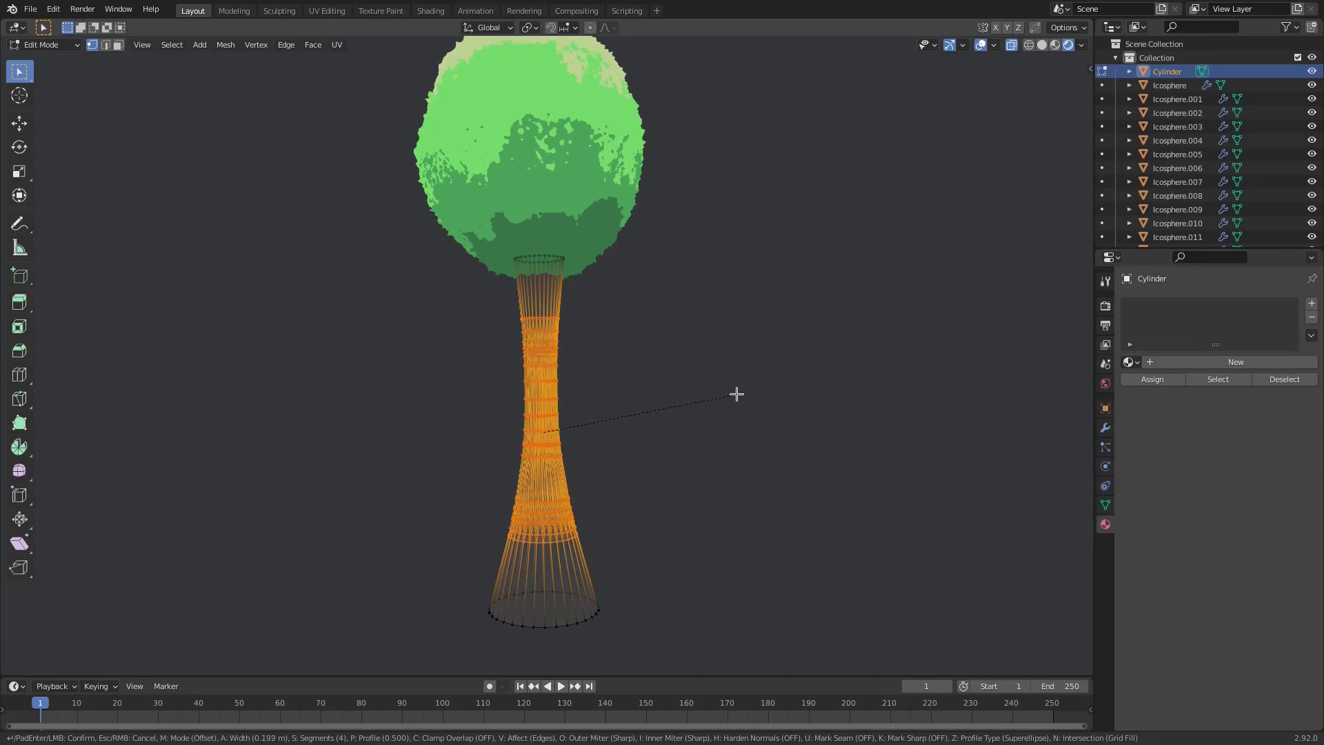
left_click(739, 394)
key("Tab")
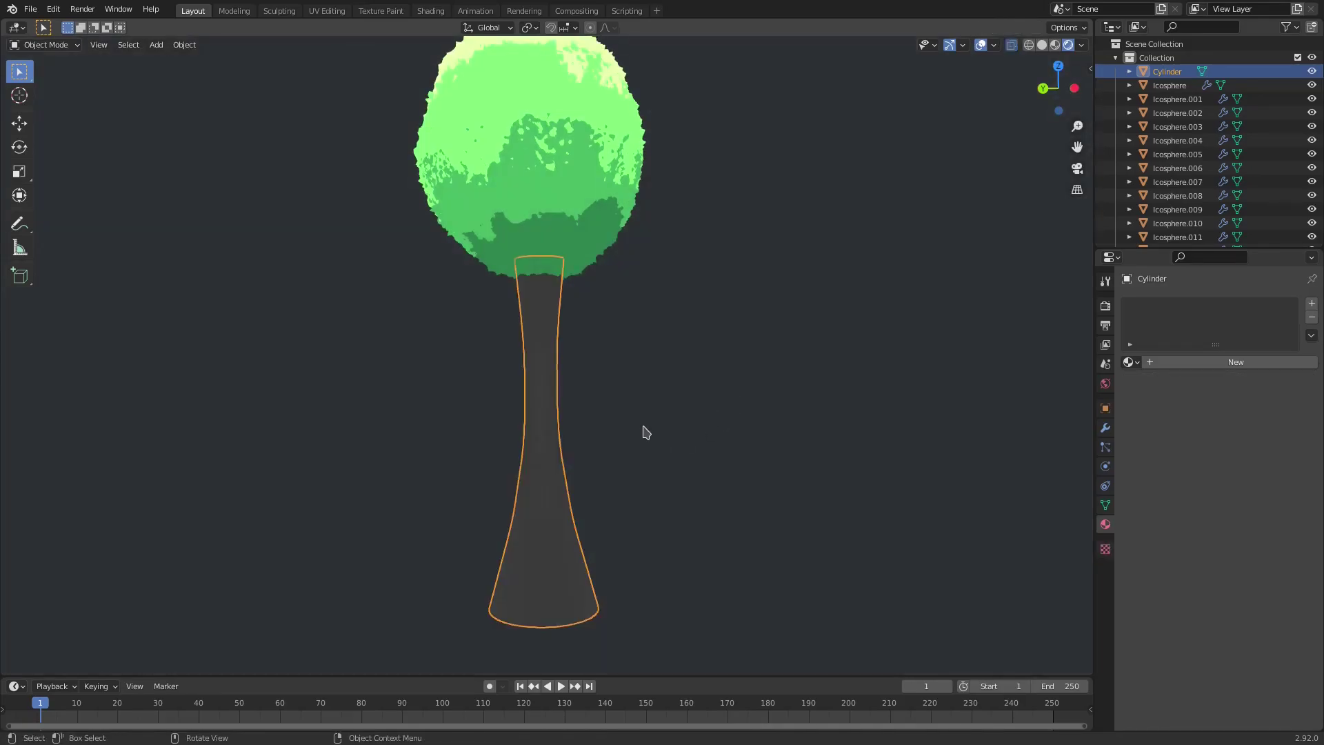
scroll(570, 443, "up", 4)
scroll(606, 496, "up", 4)
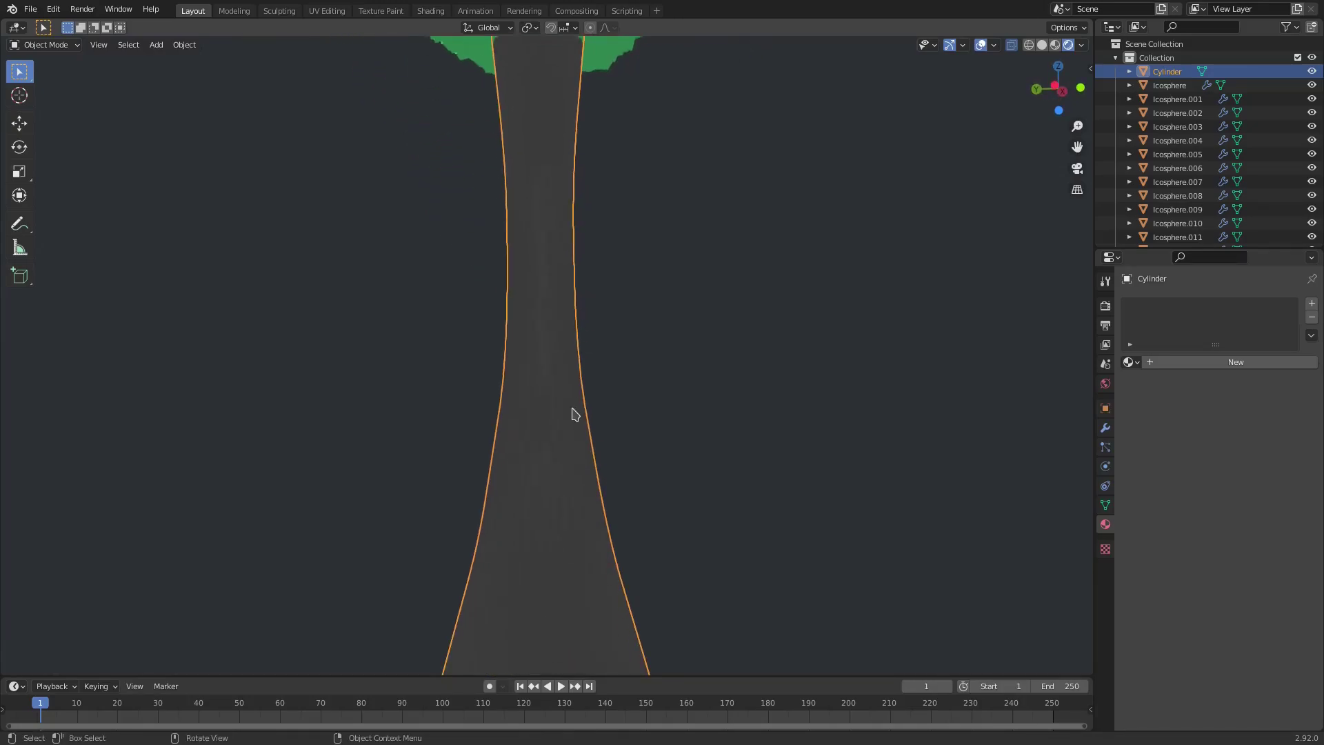
- Undo the four-segment bevel, and try to bevel the three inner rings with 2 segments instead
key("Tab")
key("ctrl+z")
scroll(672, 432, "down", 2)
key("ctrl+b")
scroll(701, 423, "up", 3)
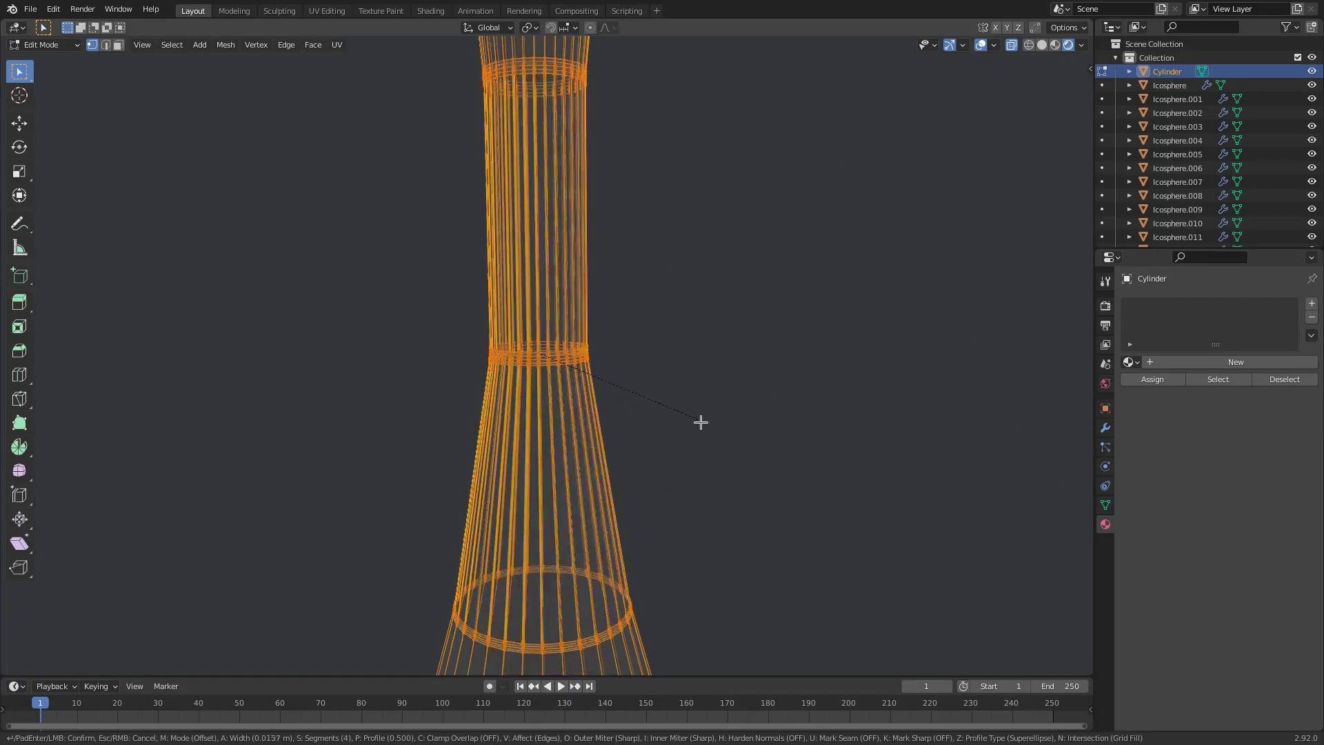
scroll(730, 423, "down", 6)
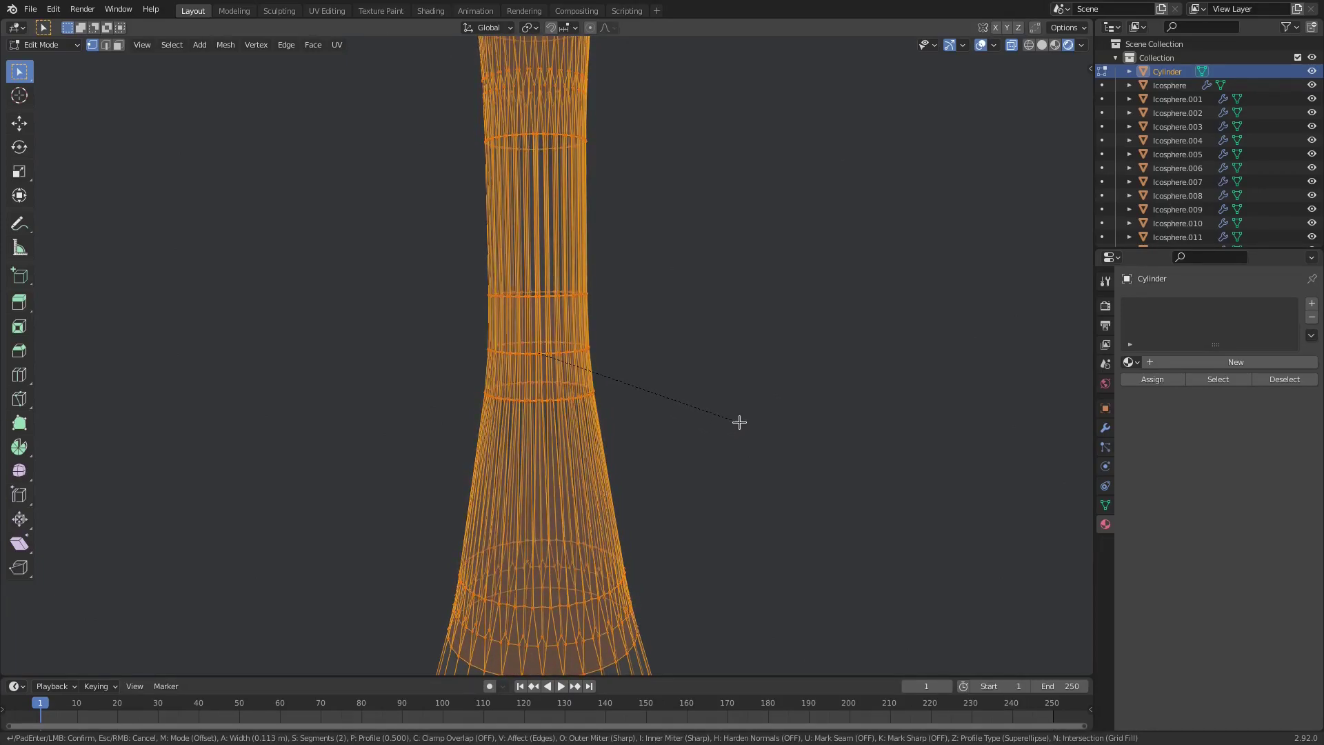
scroll(749, 421, "up", 1)
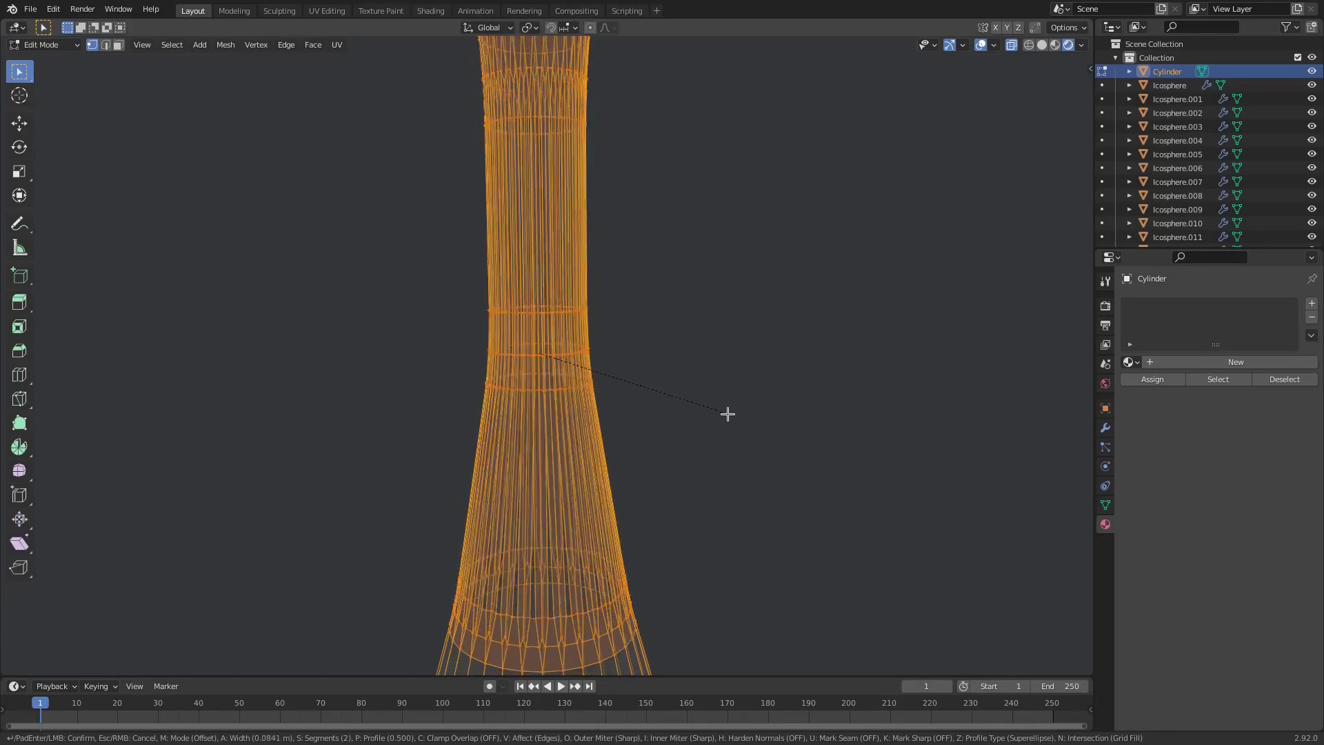
scroll(717, 412, "down", 1)
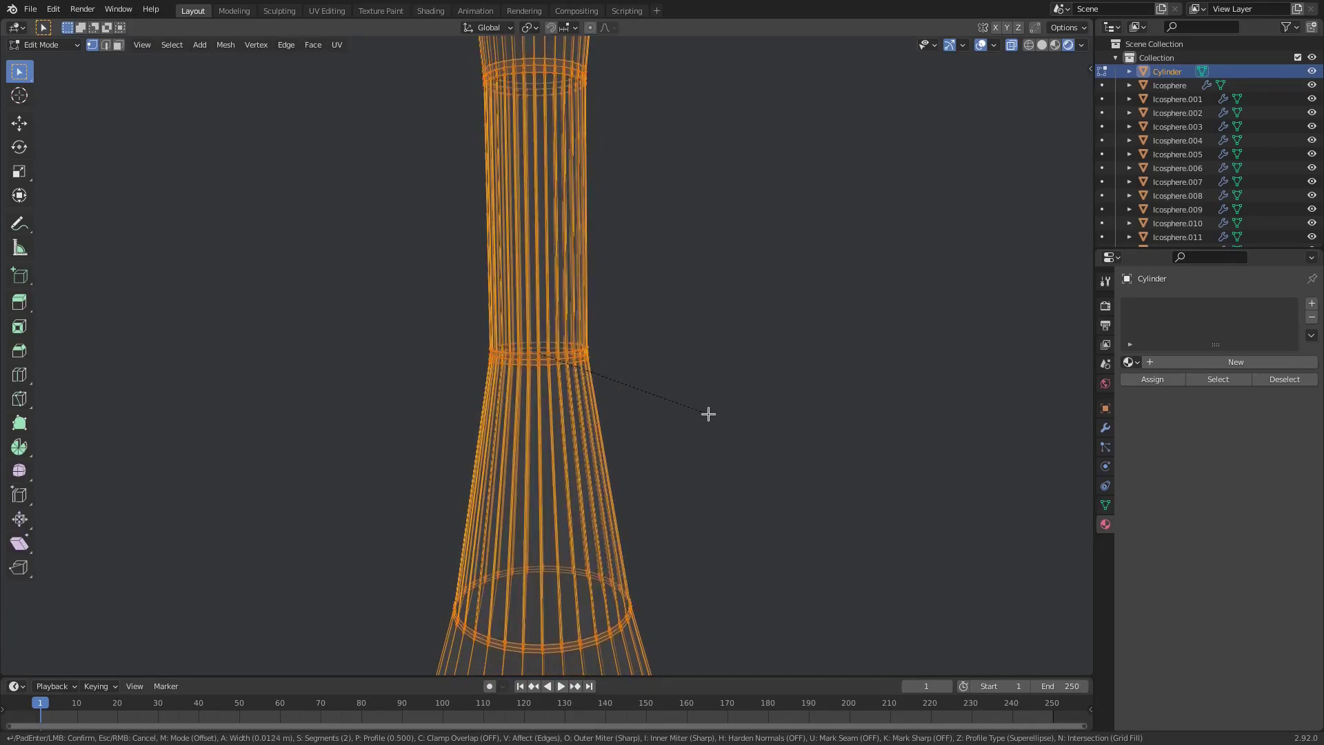
left_click(744, 421)
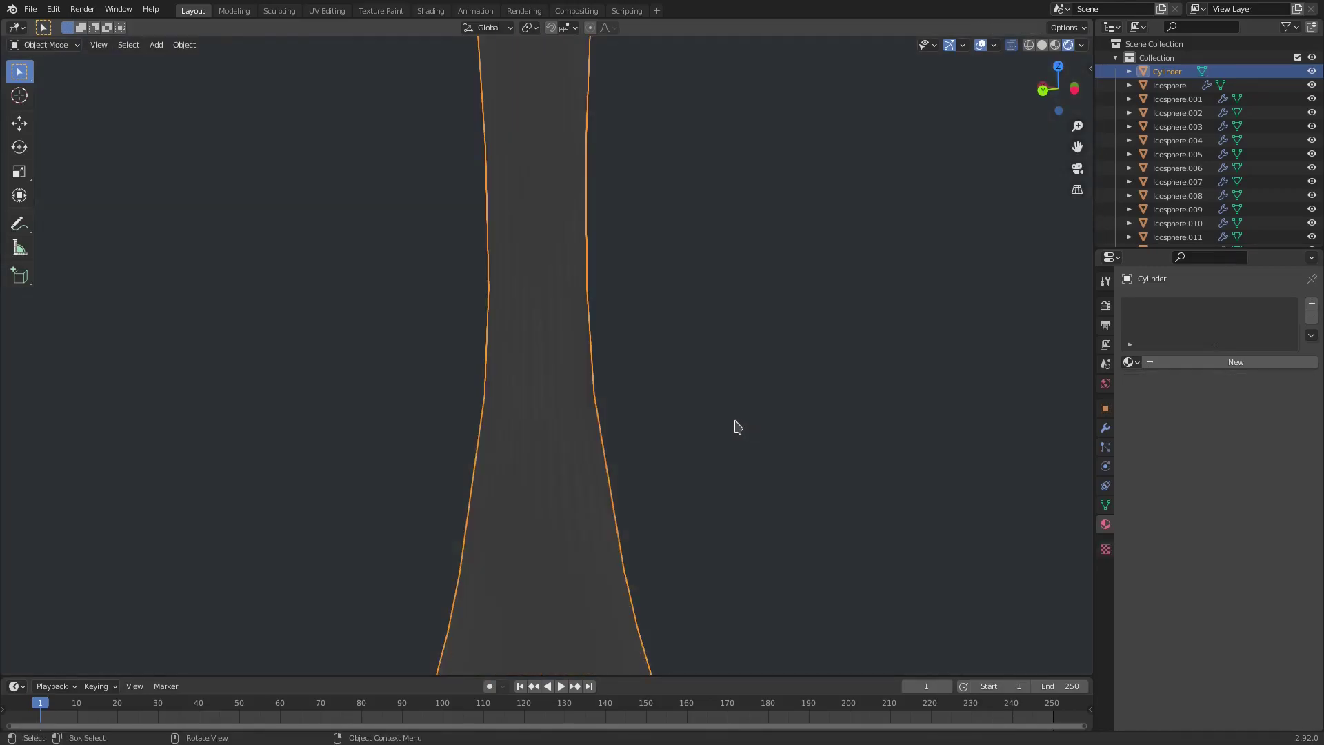
- Bevel only the trunk's middle ring with one segment, about 0.19 m wide
left_click_drag(679, 384, 366, 275)
key("ctrl+b")
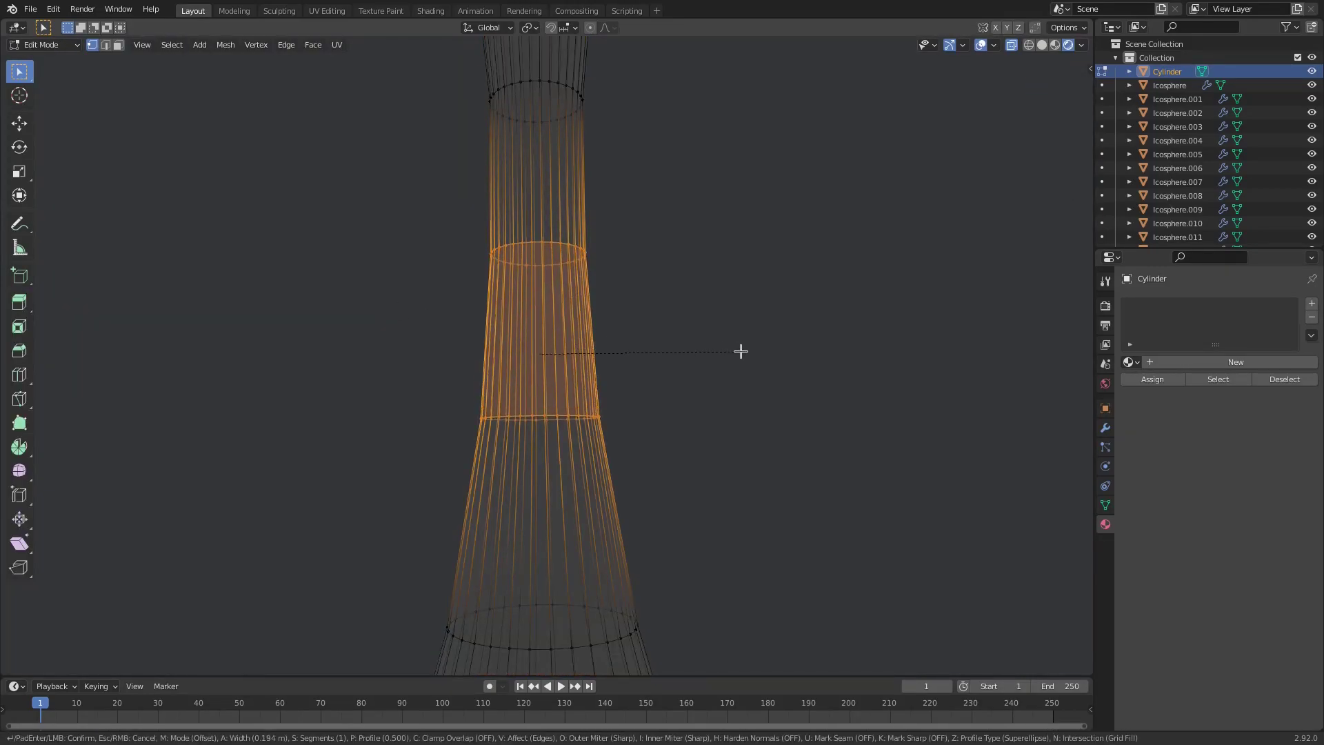
left_click(742, 350)
left_click(742, 350)
- Bevel the upper ring below the foliage with one segment, splitting it into two rings
middle_click_drag(641, 212, 679, 332, "shift")
left_click_drag(750, 311, 462, 171)
key("ctrl+v")
key("ctrl+b")
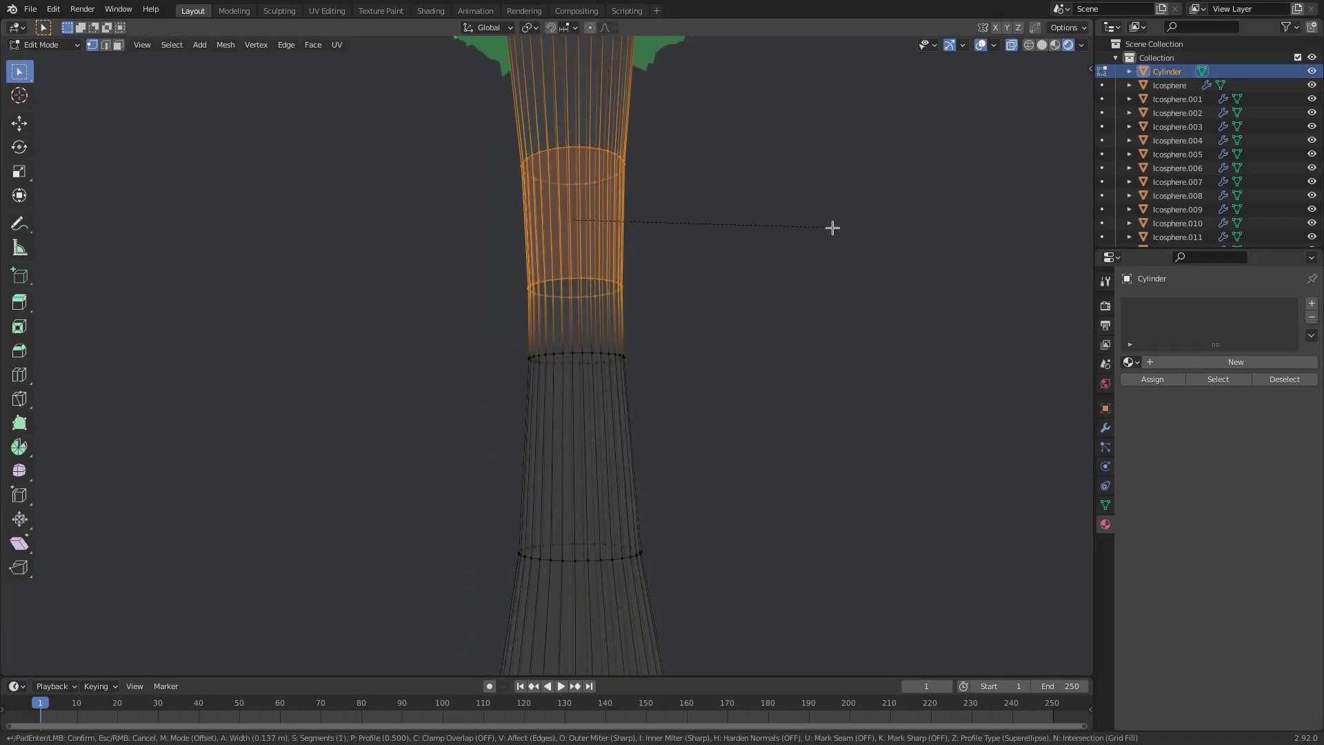
left_click(821, 229)
- Bevel the lower ring above the flared base with one segment, splitting it into two rings
middle_click_drag(659, 400, 640, 149, "shift")
left_click_drag(749, 553, 429, 450)
scroll(763, 440, "down", 2)
key("ctrl+b")
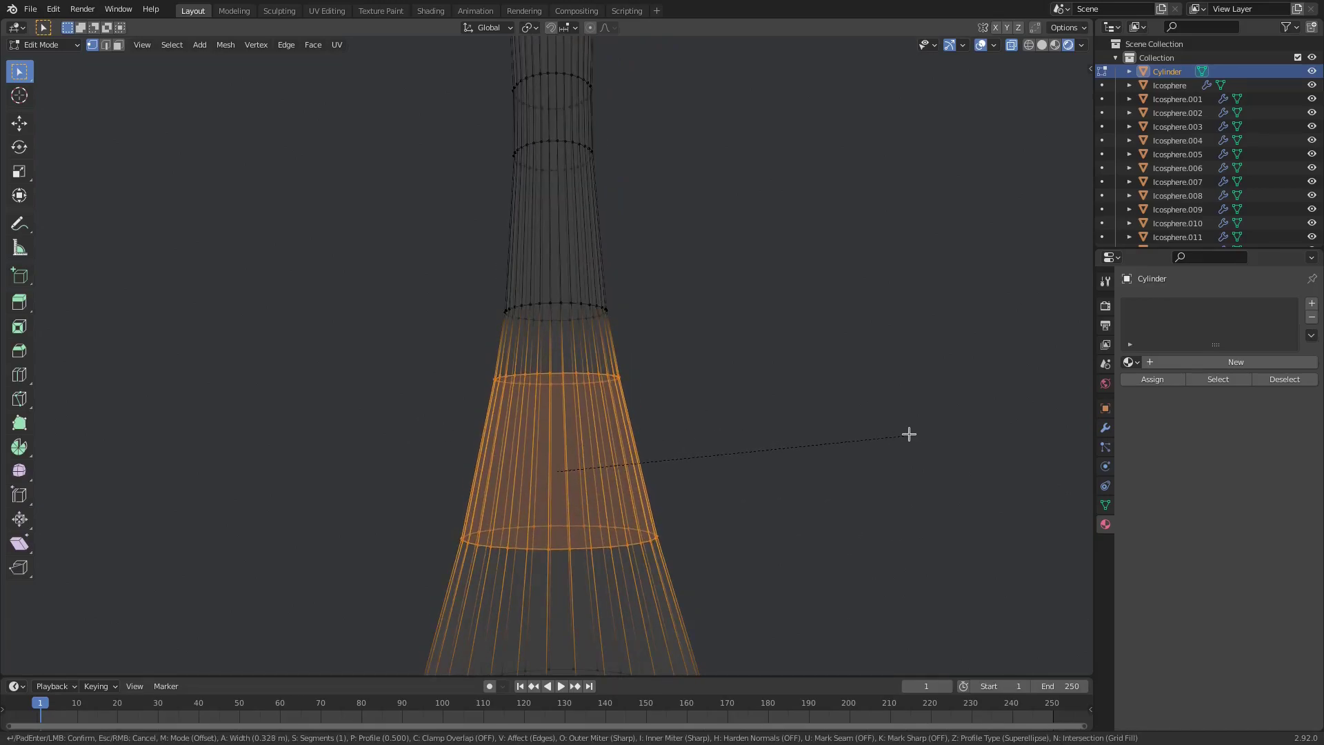
left_click(898, 429)
- Raise the ring just above the lower bevel along global Z, and scale it inward slightly to smooth the curve
left_click_drag(682, 348, 498, 284)
key("g")
key("z")
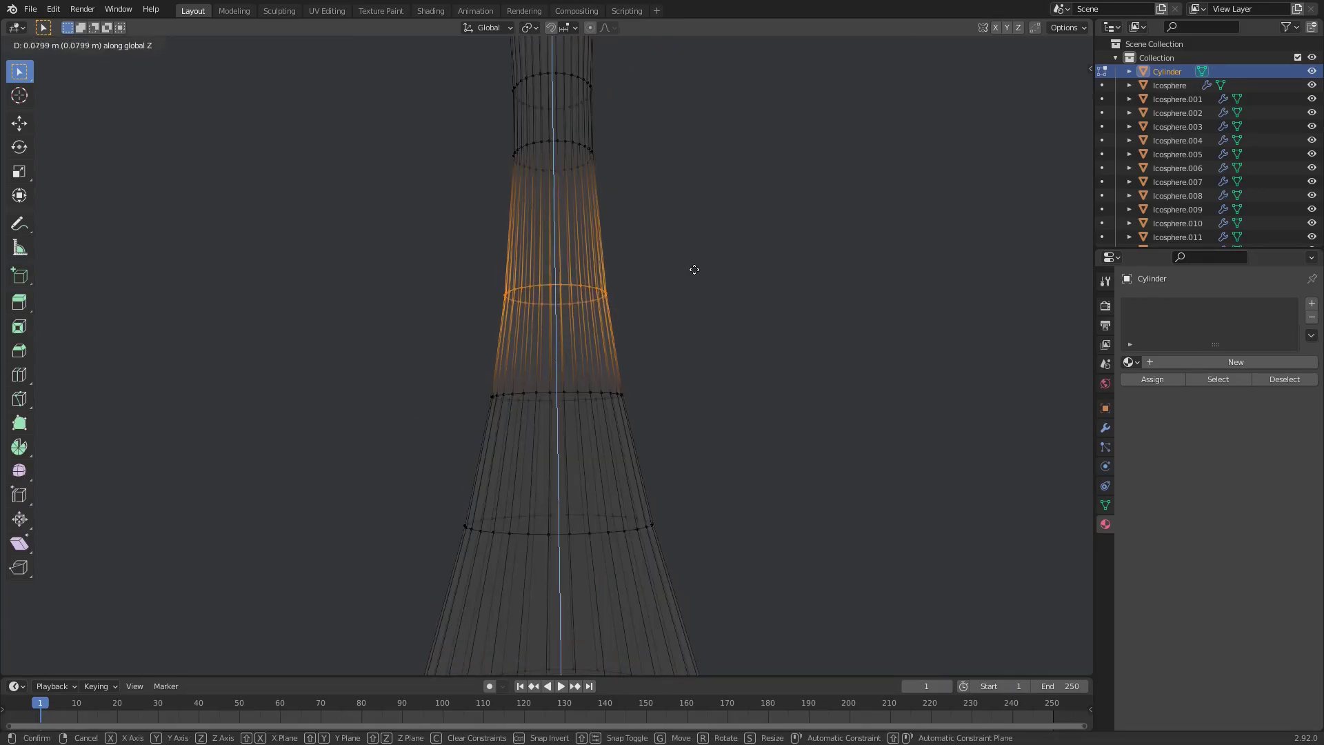
left_click(699, 269)
key("s")
left_click(688, 266)
key("g")
key("z")
left_click(688, 262)
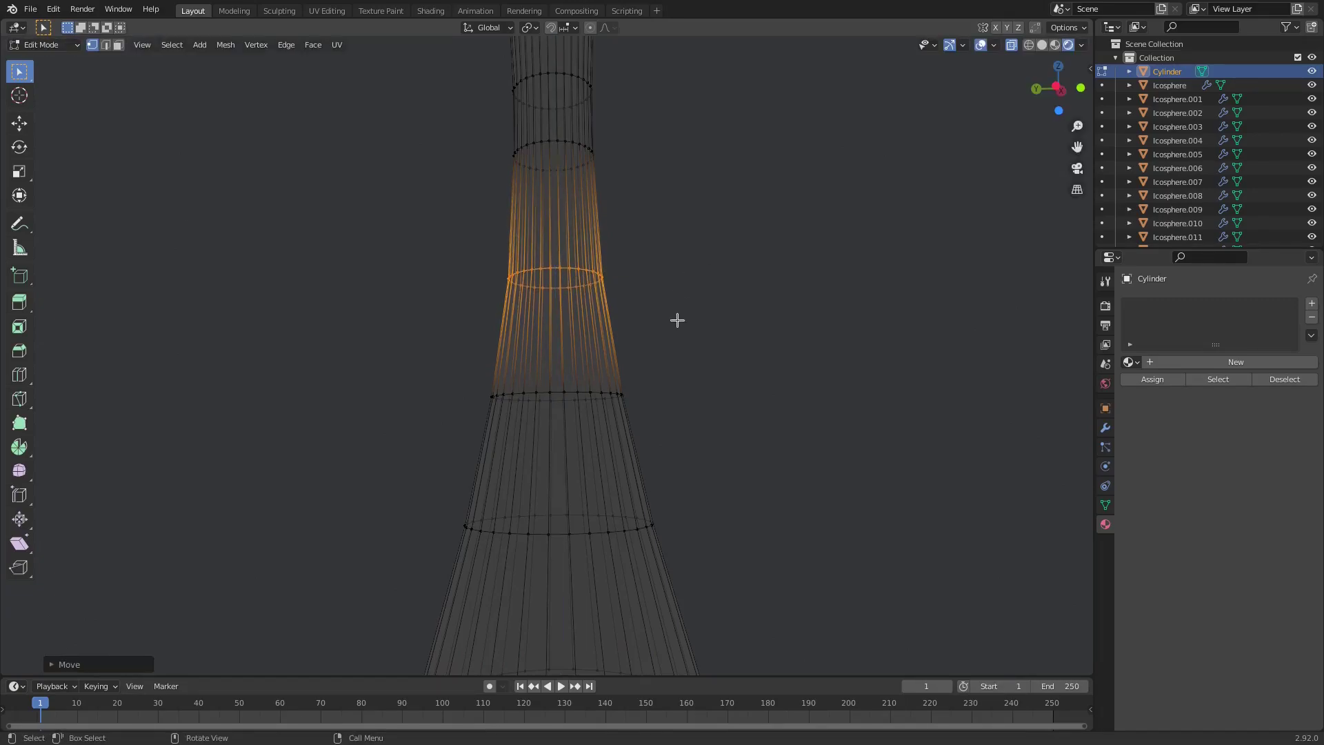
- Shift the next ring up, in the trunk's narrow section, along global Z to even out the profile, and return to Object Mode
scroll(668, 367, "down", 3)
middle_click_drag(635, 408, 633, 431)
middle_click_drag(618, 231, 641, 340, "shift")
left_click(564, 338, "alt")
key("g")
key("z")
left_click(733, 353)
key("Tab")
scroll(719, 347, "down", 3)
scroll(782, 337, "up", 4)
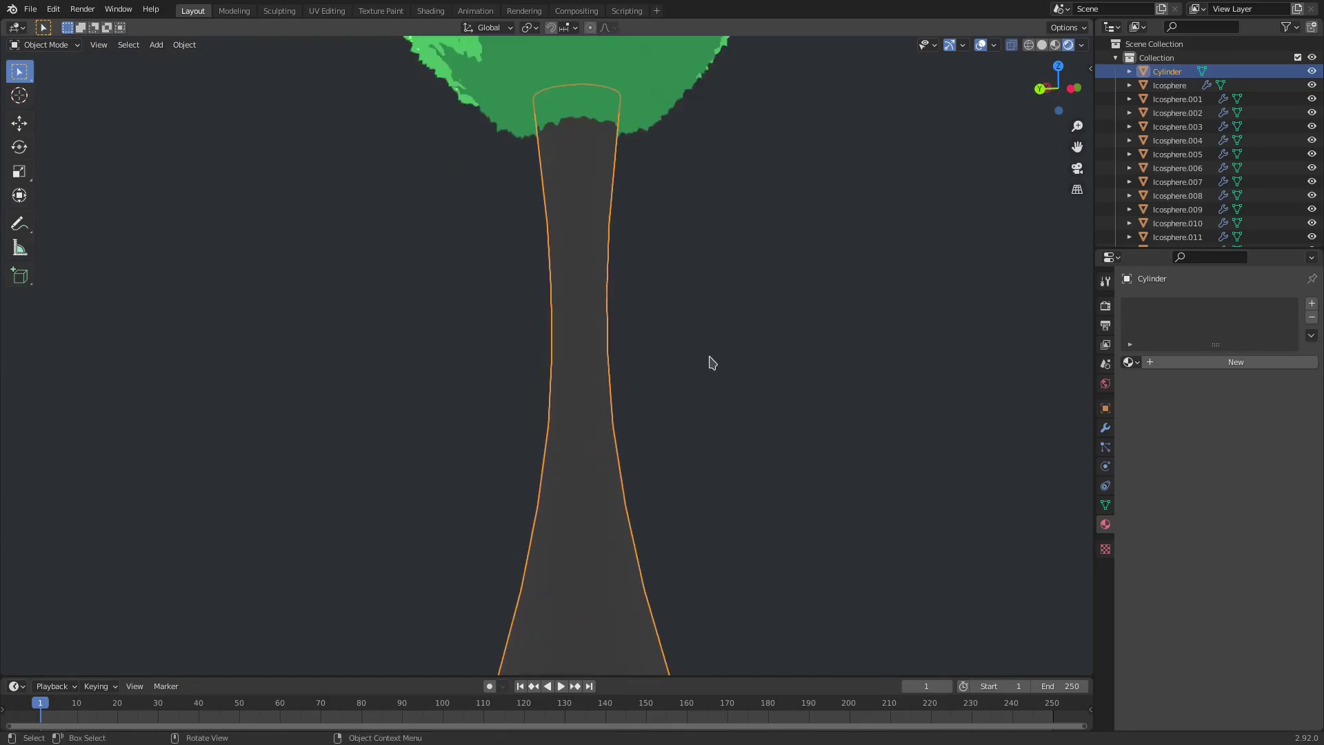
scroll(717, 565, "down", 2)
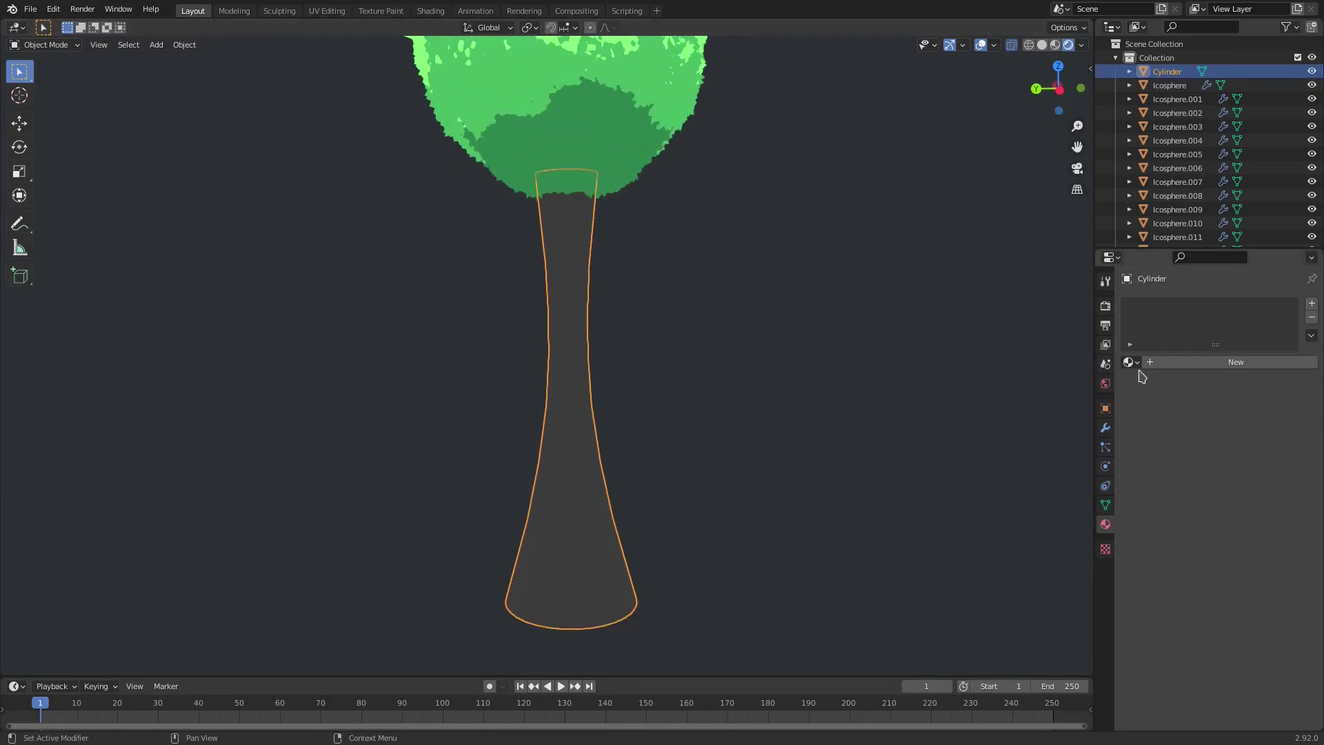
- Add a new material to the trunk and give it a brown base color
left_click(1172, 362)
left_click(1229, 510)
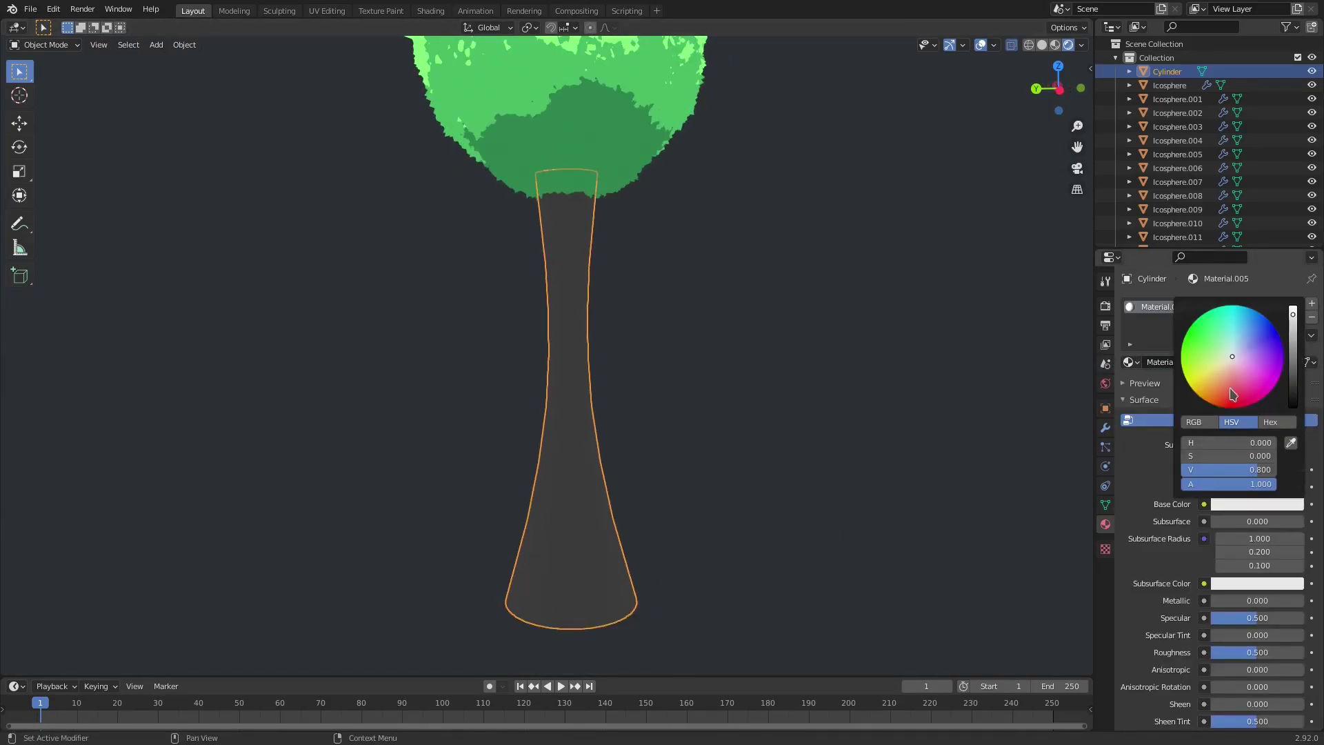
left_click(1218, 386)
left_click(1294, 360)
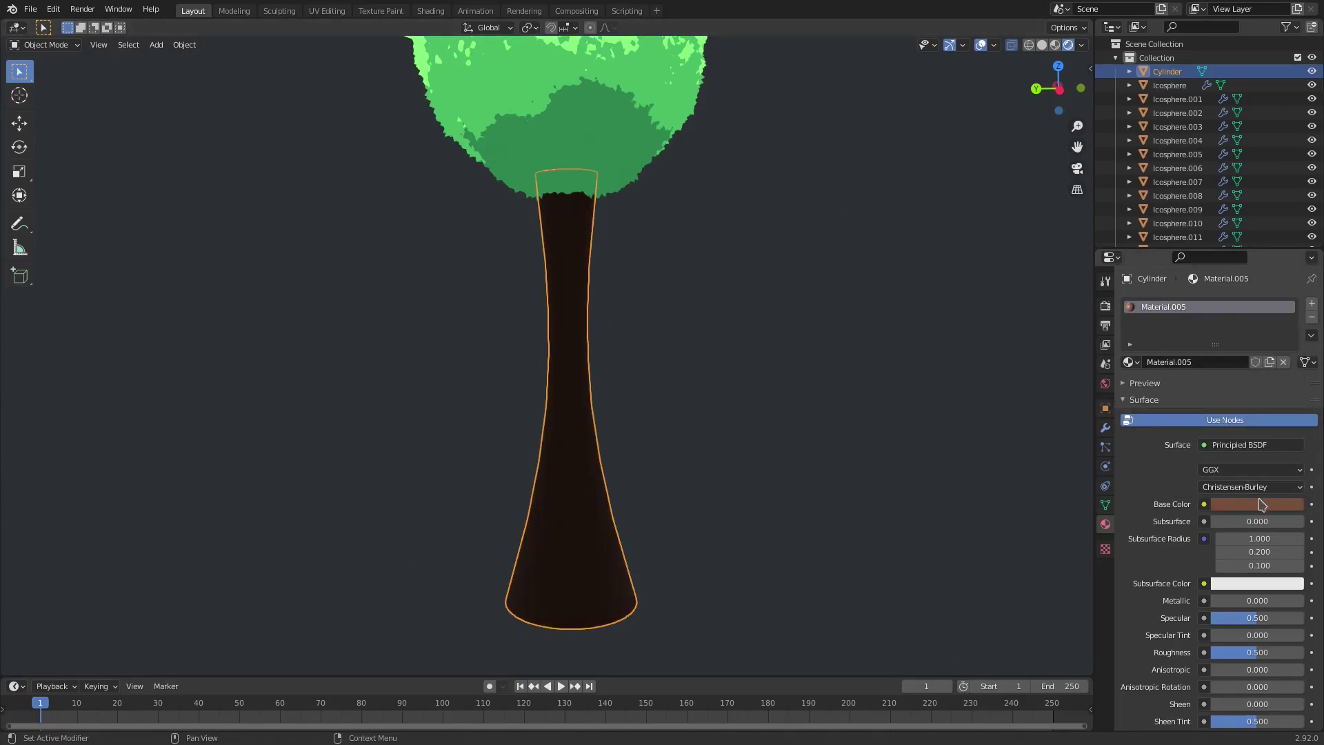
- Switch the trunk material's surface to Emission and set its color to dark brown, H 0.059, S 0.732, V 0.061
left_click(1238, 445)
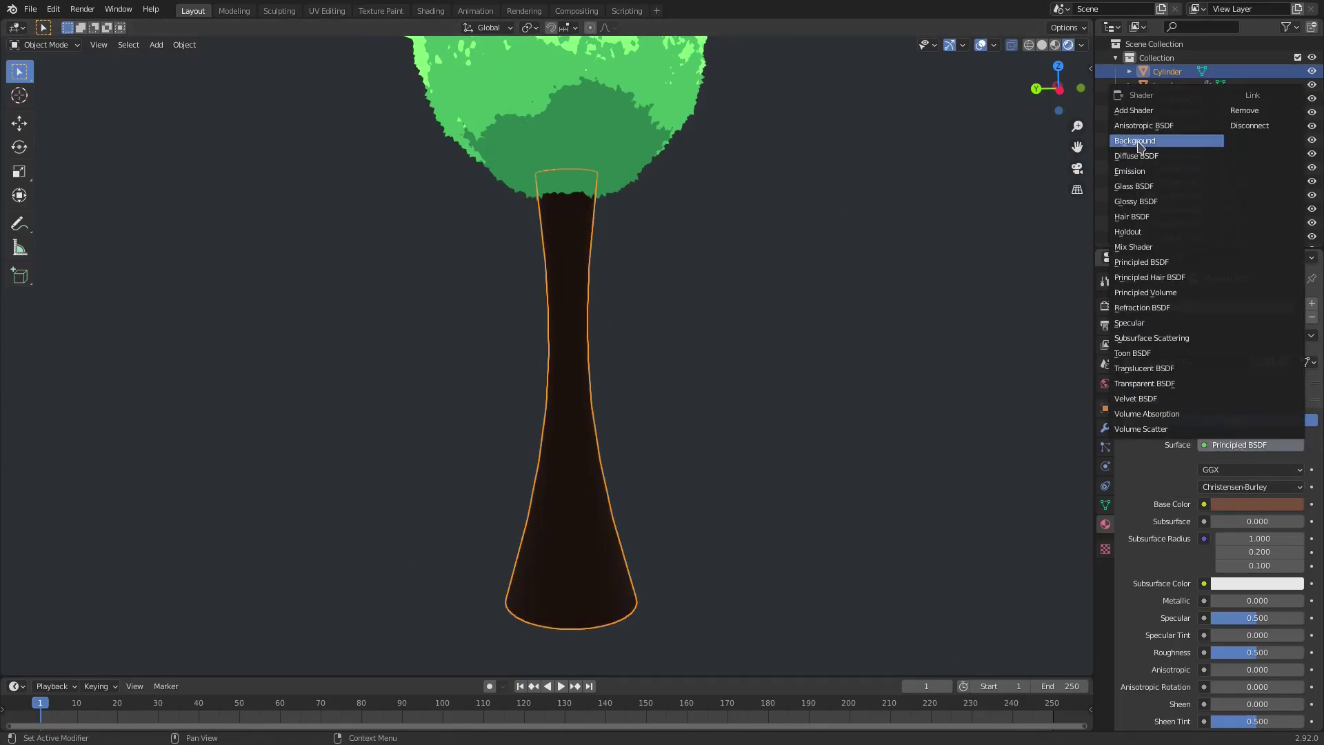
left_click(1172, 173)
left_click(1231, 473)
left_click(1222, 352)
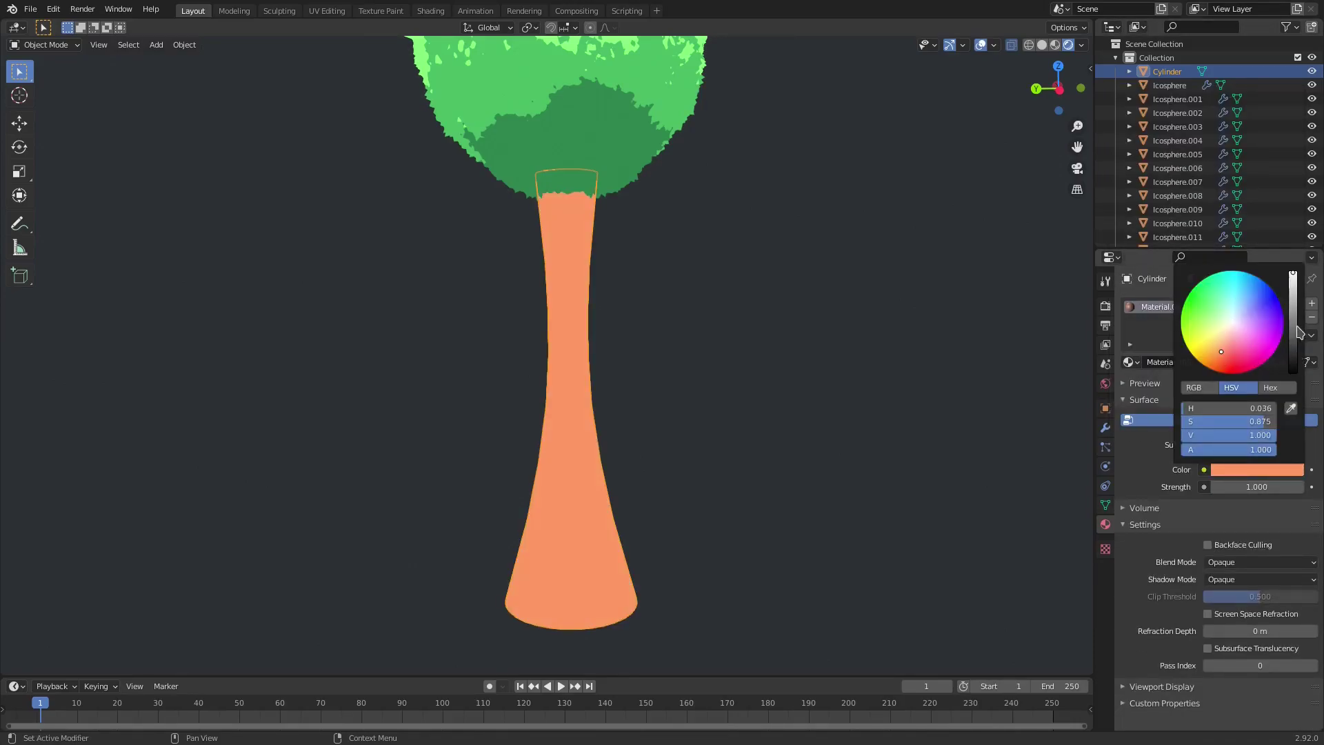
left_click(1295, 333)
left_click(1293, 344)
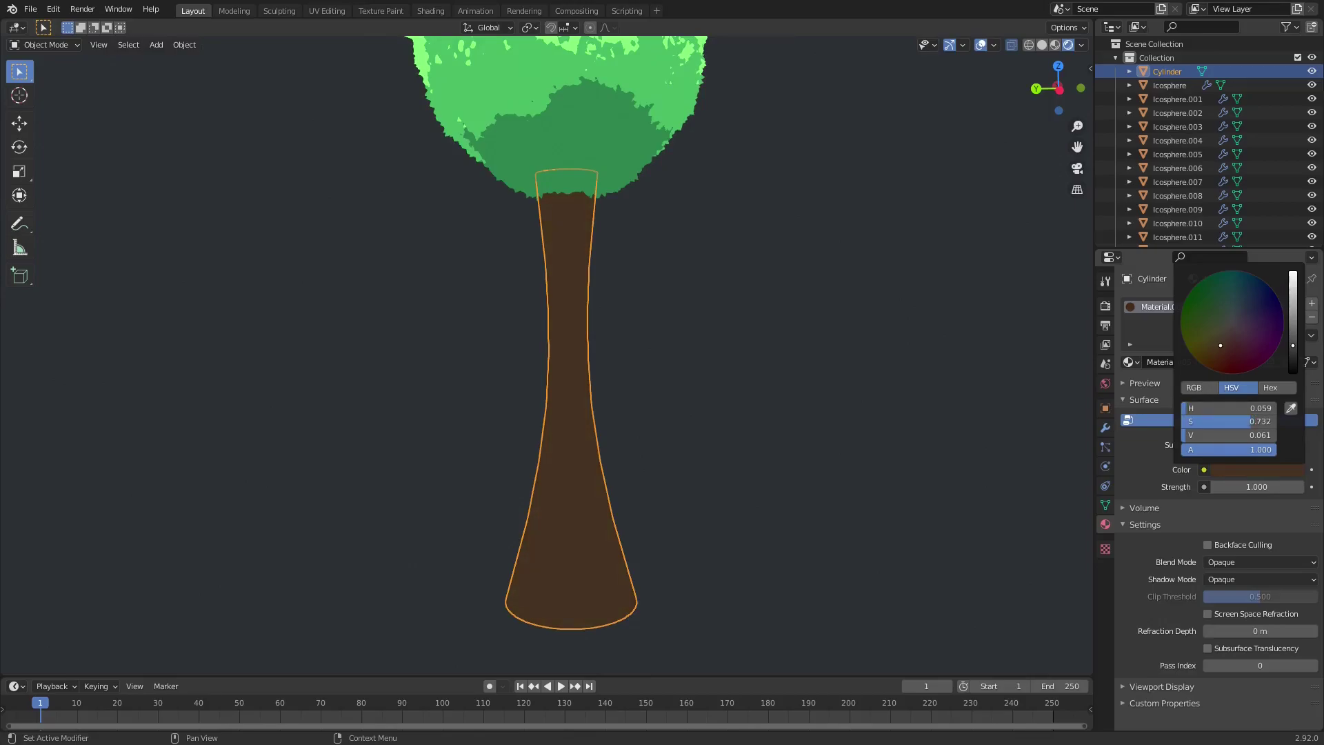
scroll(697, 294, "down", 1)
- Select the ground plane and brighten its Emission color to a light blue-grey
left_click(698, 294)
scroll(662, 301, "down", 3)
middle_click_drag(627, 308, 551, 294)
scroll(634, 311, "up", 3)
left_click(907, 506)
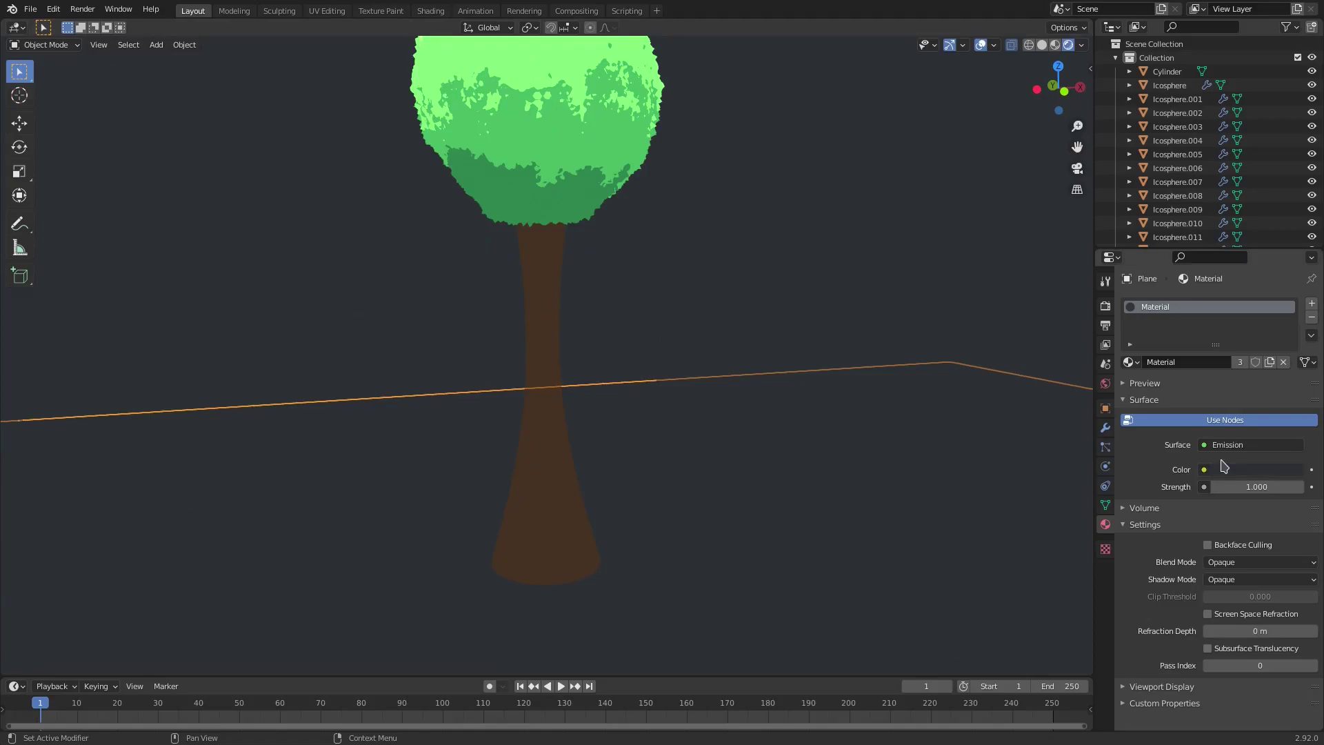
left_click(1256, 469)
left_click(1293, 307)
- Add a cube mesh at the trunk
middle_click_drag(703, 334, 520, 390)
left_click(520, 390)
key("shift+a")
key("Escape")
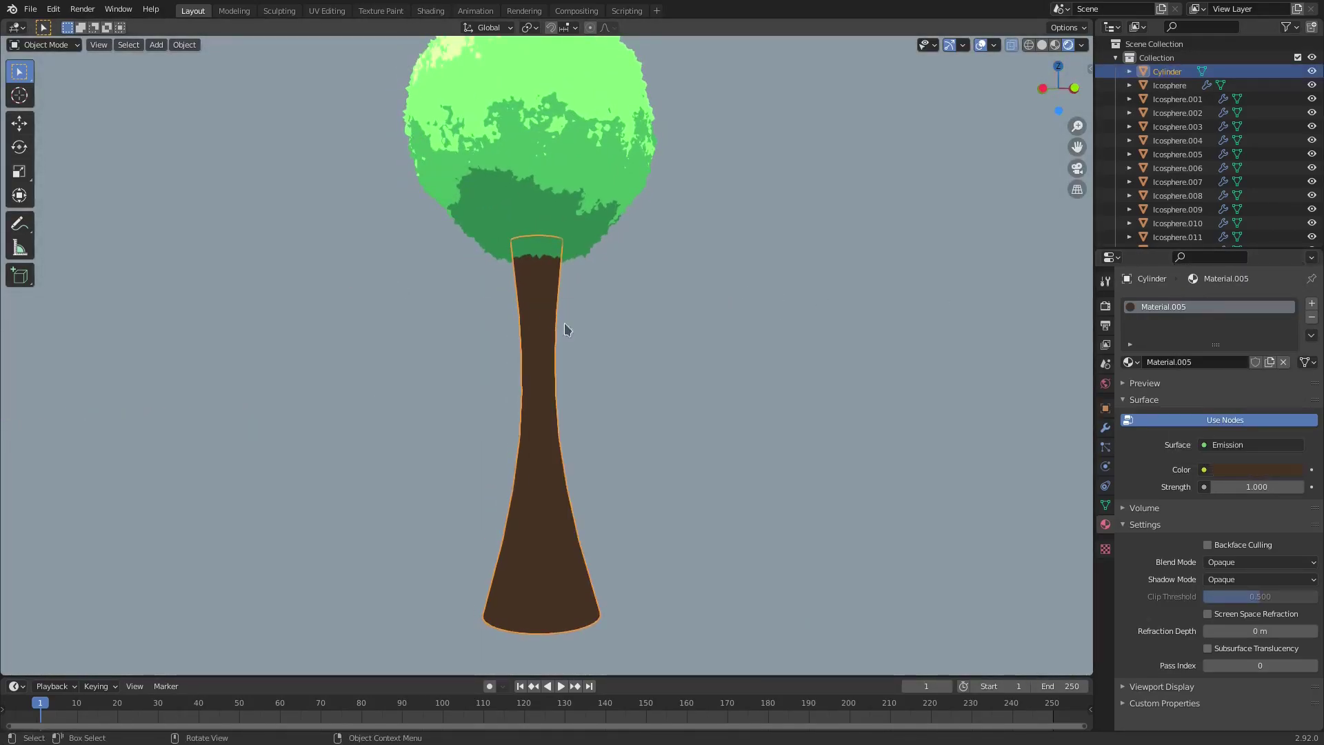
key("shift+a")
mouse_move(538, 332)
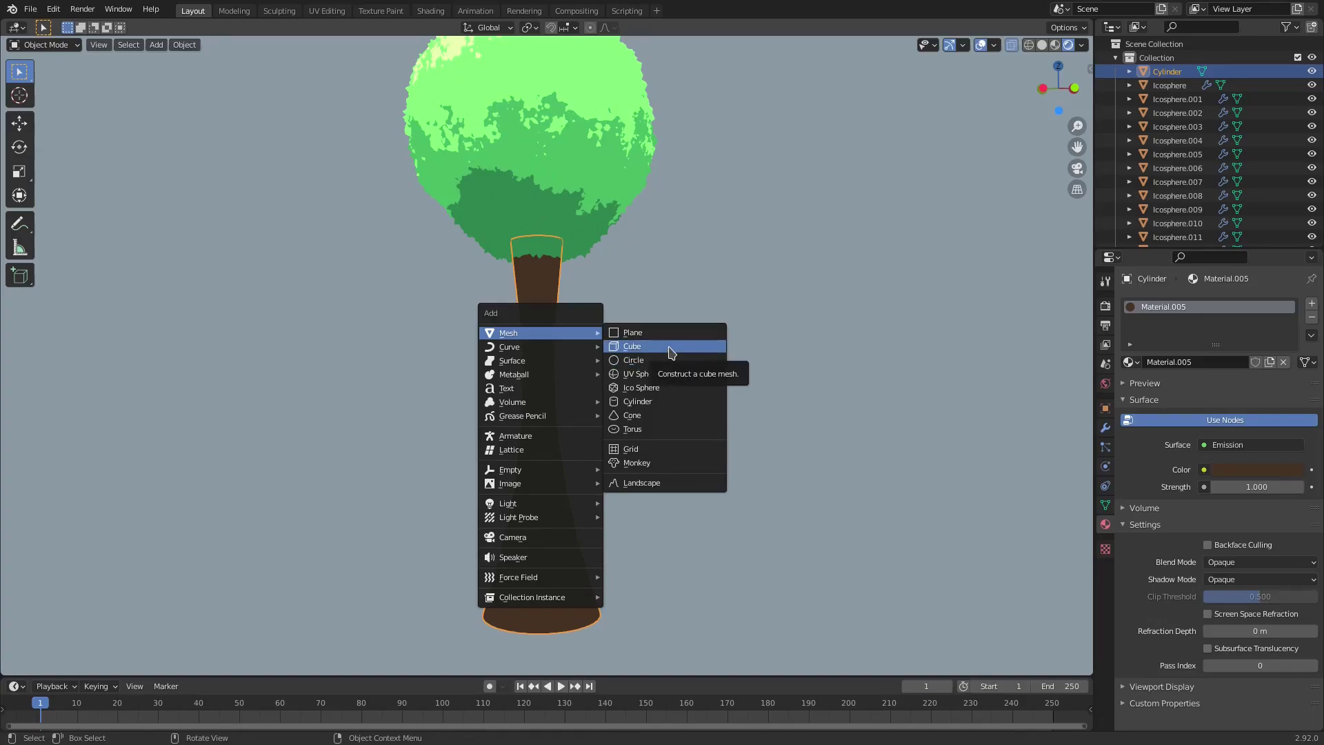
left_click(627, 345)
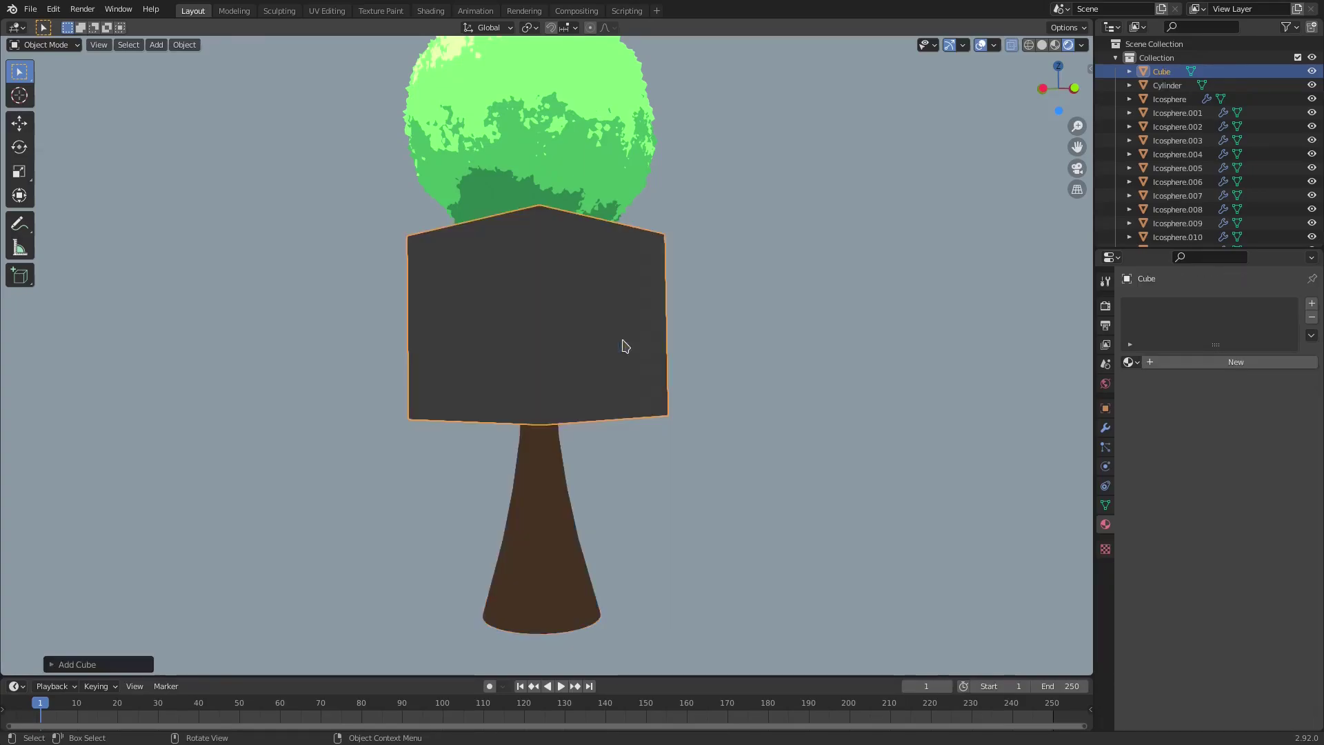
- Scale the cube down to a small block and move it to the trunk's side, below the foliage
key("s")
left_click(572, 325)
middle_click_drag(572, 325, 606, 327)
key("g")
left_click(630, 332)
- Give the small cube a new Emission material in brown, H 0.046, S 0.731, V 0.168
left_click(1131, 362)
left_click(1131, 362)
left_click(1206, 367)
left_click(1249, 504)
left_click(1252, 445)
left_click(1145, 171)
left_click(1238, 470)
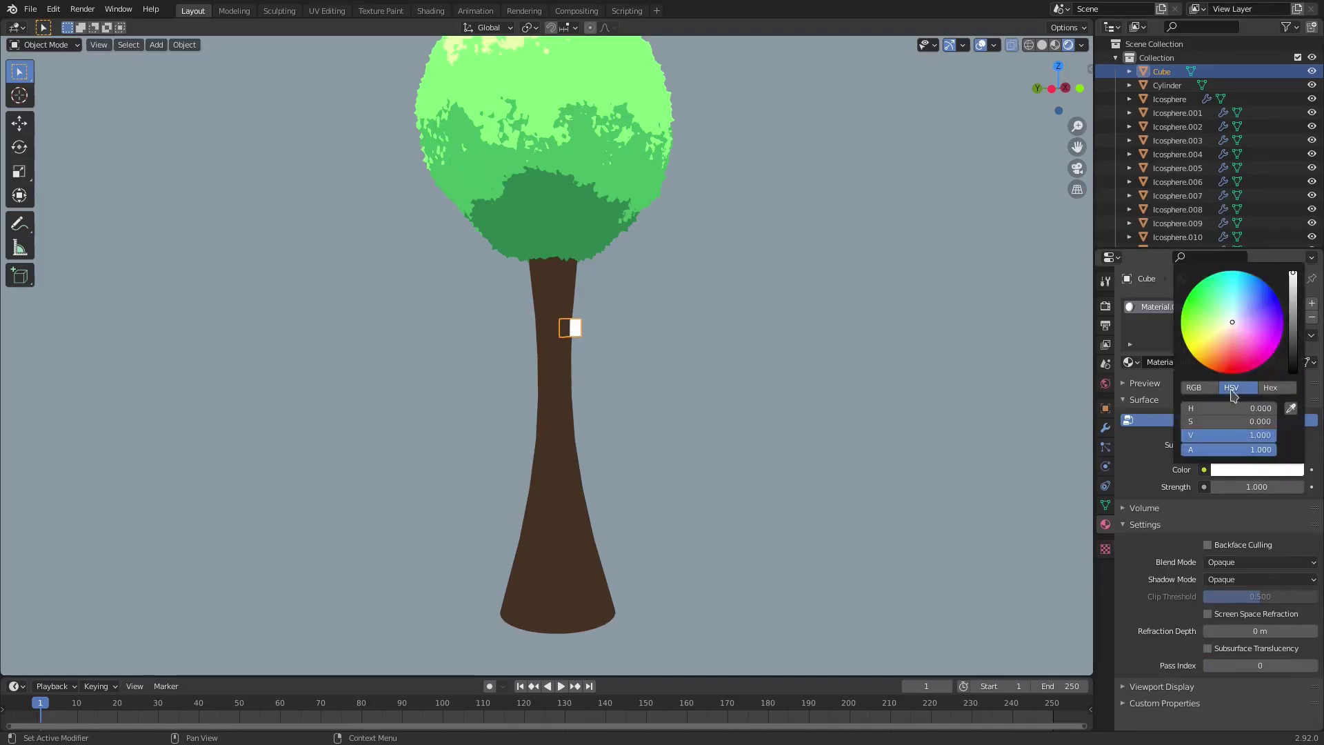
left_click(1226, 347)
left_click_drag(1295, 340, 1293, 330)
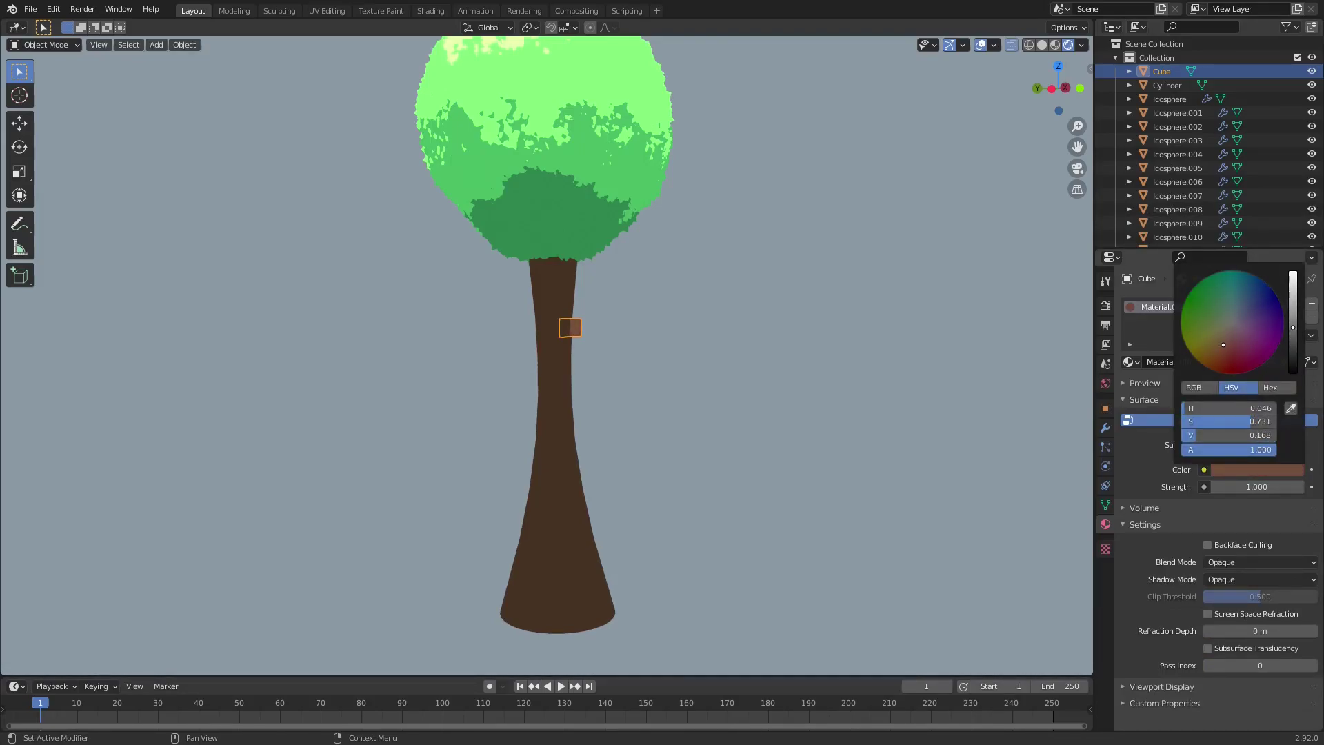
- In Edit Mode, extrude the cube's outer face about 0.31 m away from the trunk and shift it upward
key("Tab")
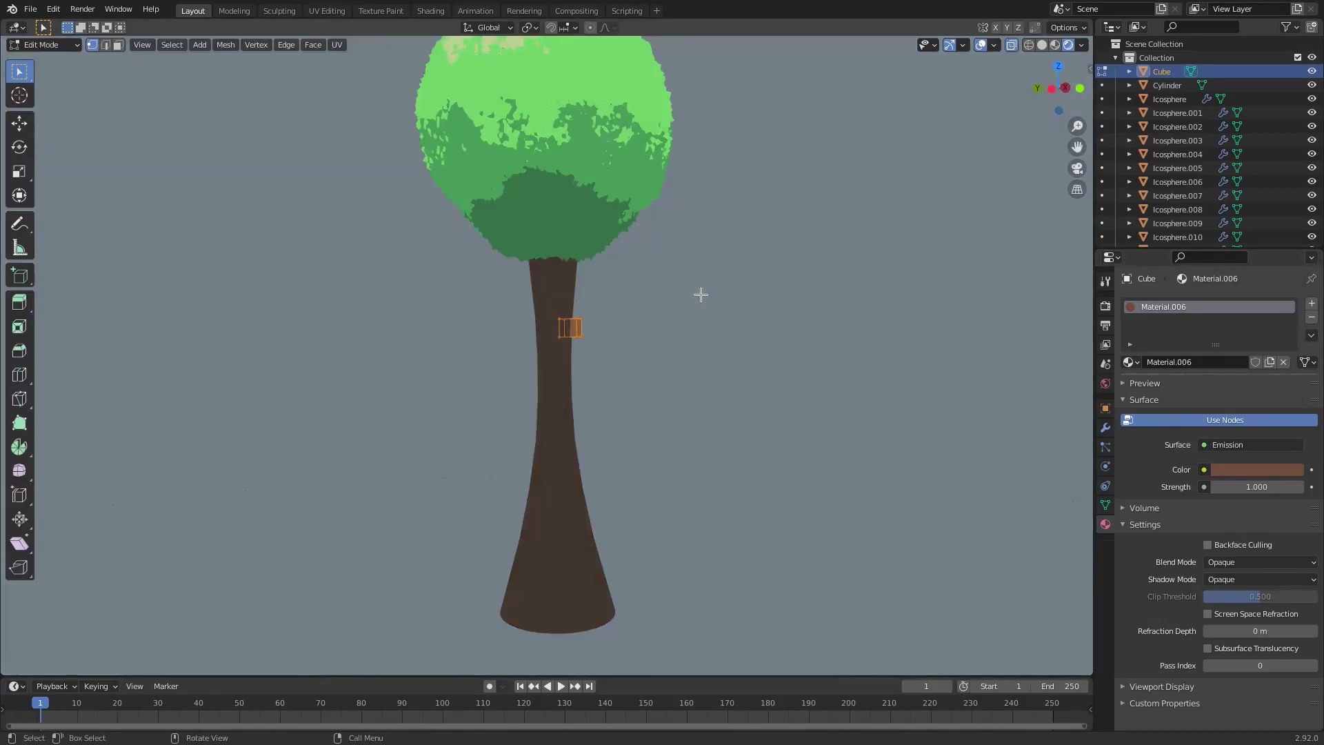
scroll(600, 328, "up", 2)
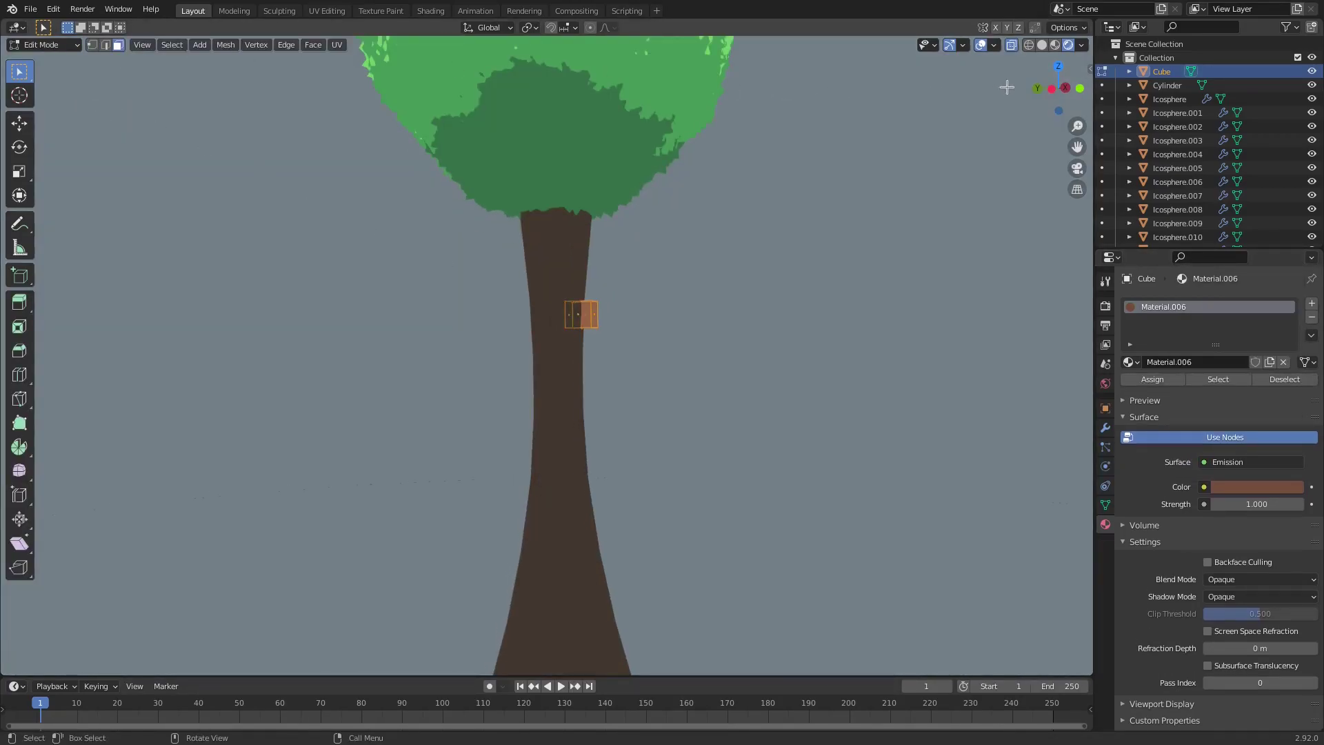
mouse_move(653, 319)
middle_mouse_down()
mouse_move(624, 340)
mouse_move(653, 340)
middle_mouse_up()
key("e")
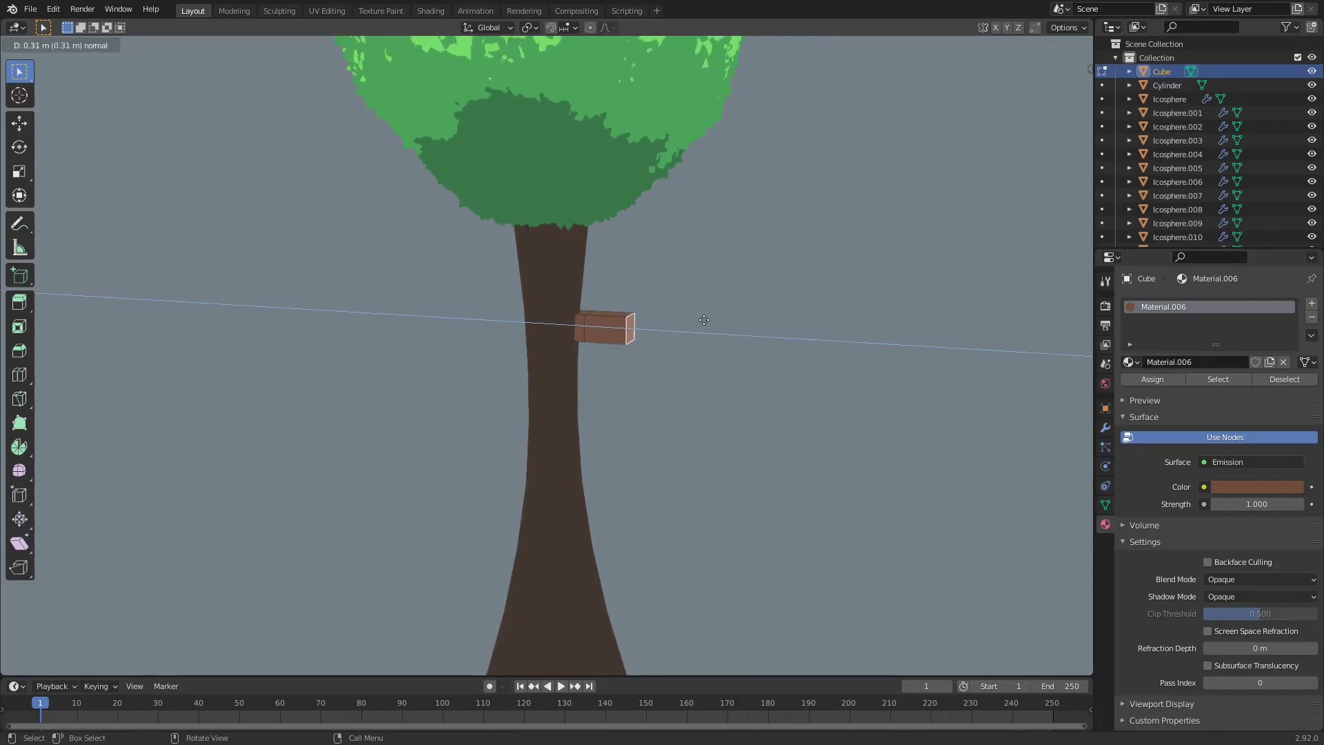
left_click(703, 319)
key("g")
left_click(718, 289)
- Tilt the branch's end face with a free trackball rotation, then extrude it slightly and scale it
middle_click_drag(727, 293, 607, 238)
key("r")
key("r")
left_click(710, 246)
key("e")
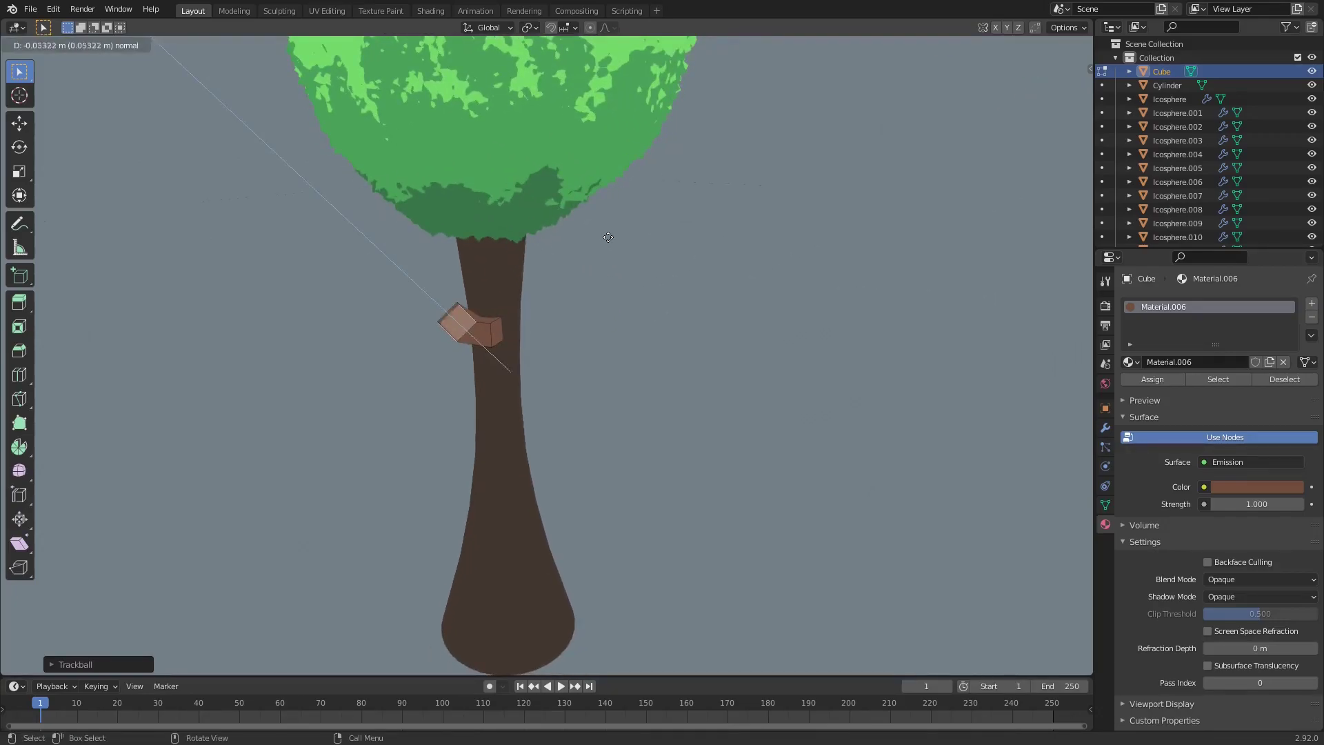
left_click(613, 260)
key("s")
left_click(621, 276)
- Extrude another segment from the branch's end and move it upward to bend the branch
key("e")
left_click(629, 323)
middle_click_drag(629, 322, 761, 266)
key("g")
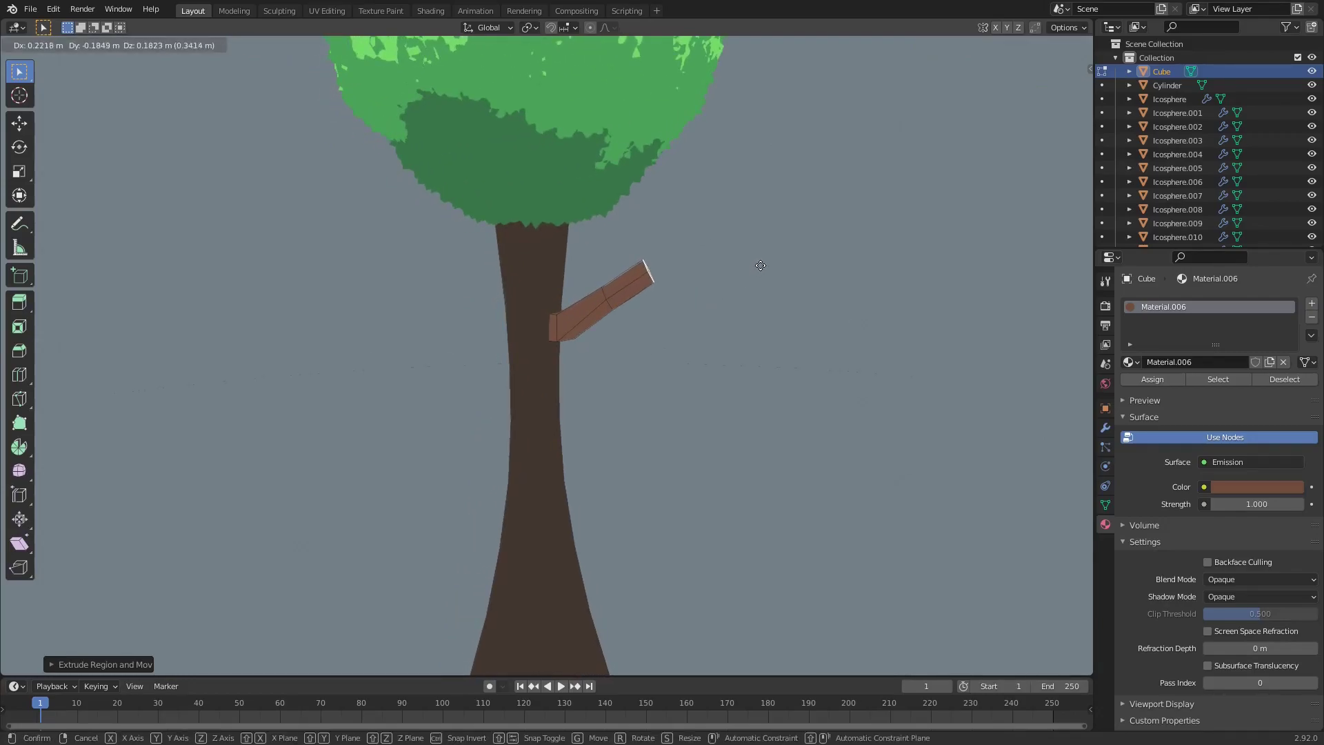
left_click(749, 239)
- Rotate the branch's end face to face upward, finishing with a turn of about -59° around global Y
key("r")
key("r")
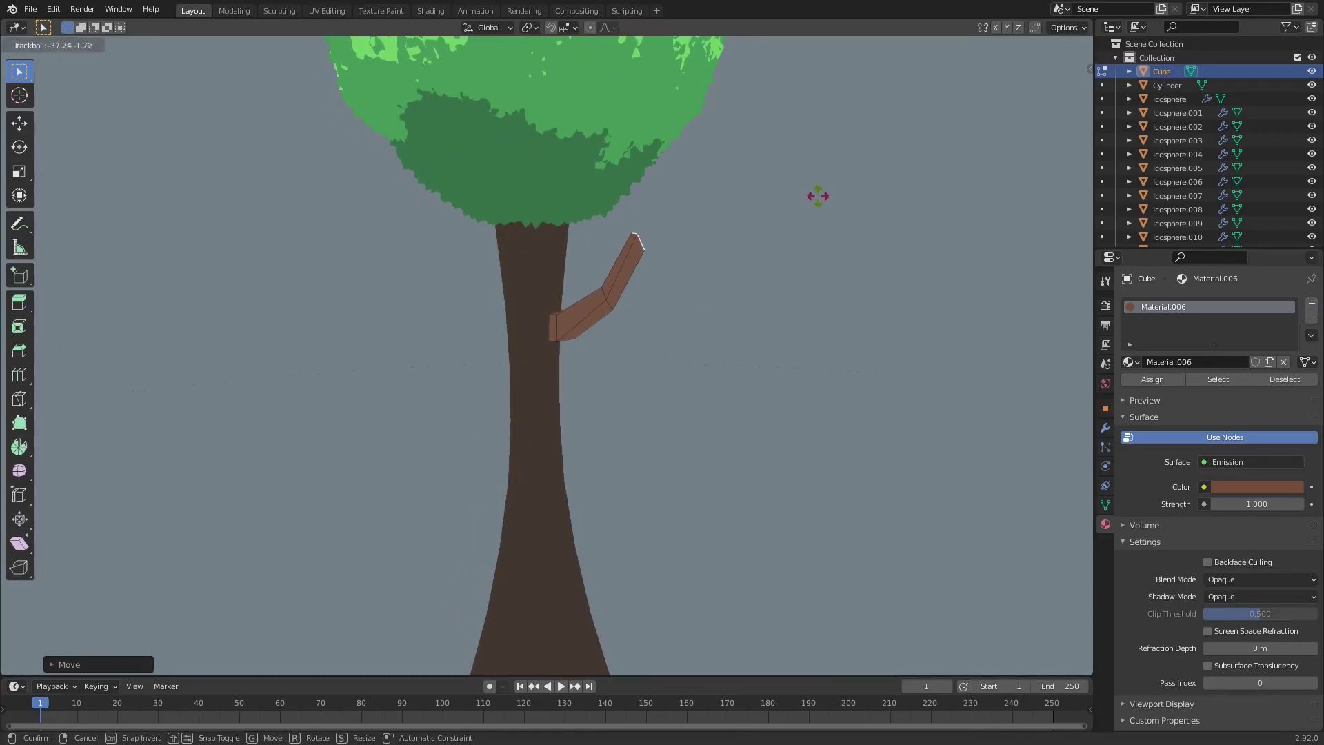
right_click(826, 176)
key("r")
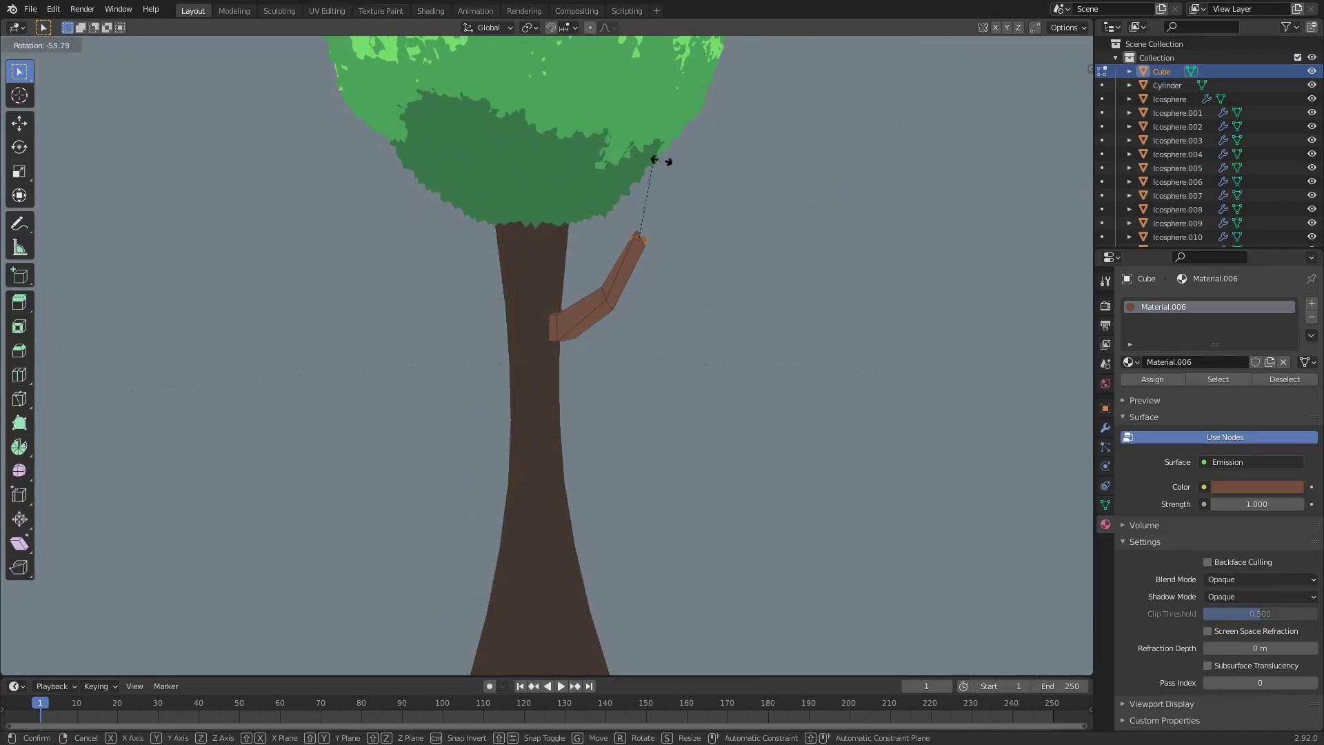
left_click(644, 156)
key("r")
key("y")
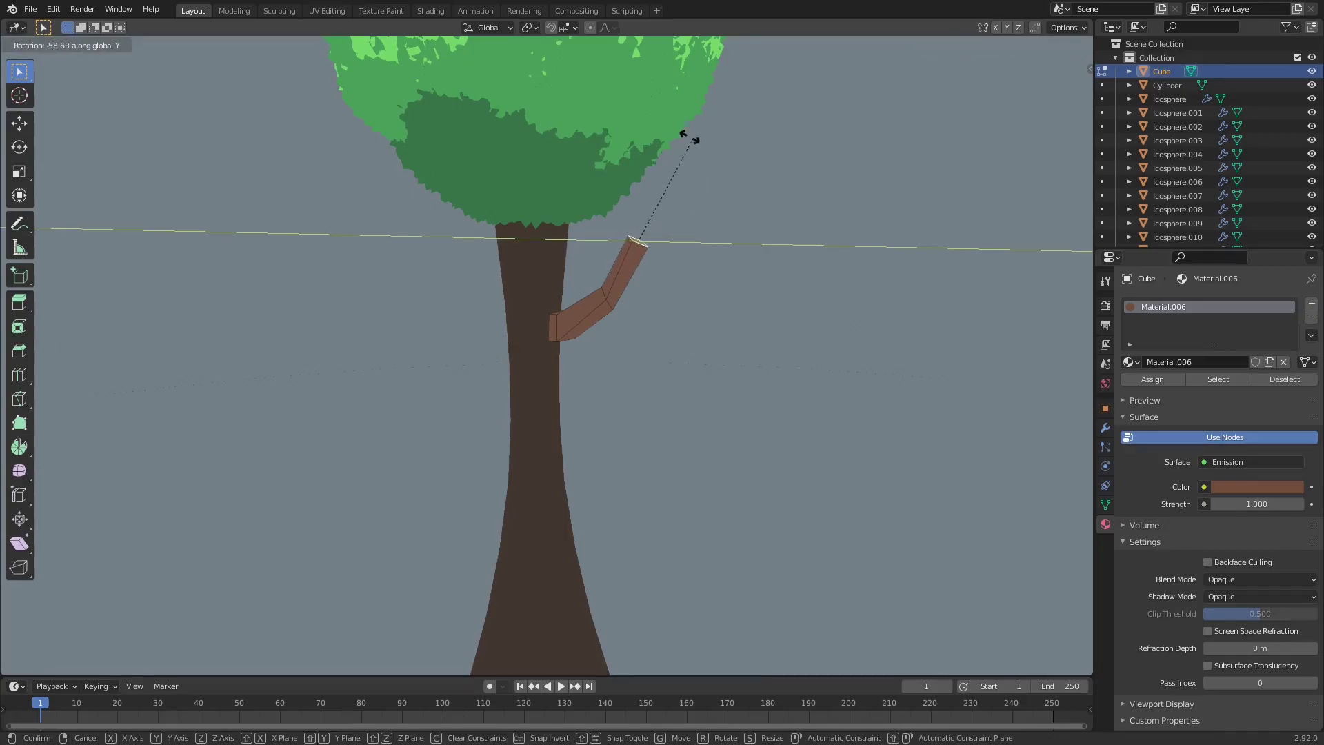
left_click(697, 139)
- Extrude a further segment up from the branch's end and rotate its end face around global Y
key("e")
left_click(764, 132)
key("r")
key("y")
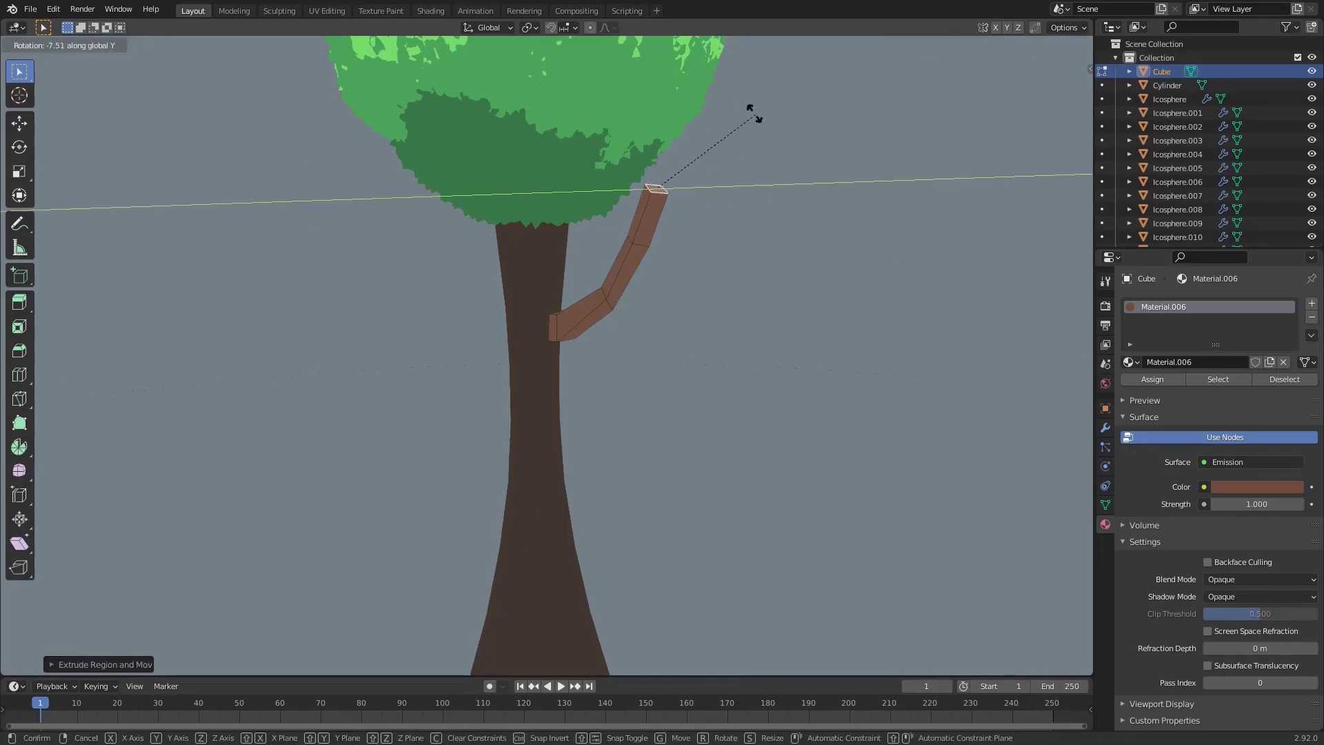
left_click(760, 204)
- Fine-tune the angle of the branch's end face with rotations around global Z, X and Y
key("r")
key("z")
left_click(717, 149)
key("r")
key("x")
left_click(698, 157)
key("r")
key("y")
left_click(699, 195)
- Extend the branch's tip up into the foliage and return to Object Mode
middle_click_drag(700, 190, 720, 190)
key("g")
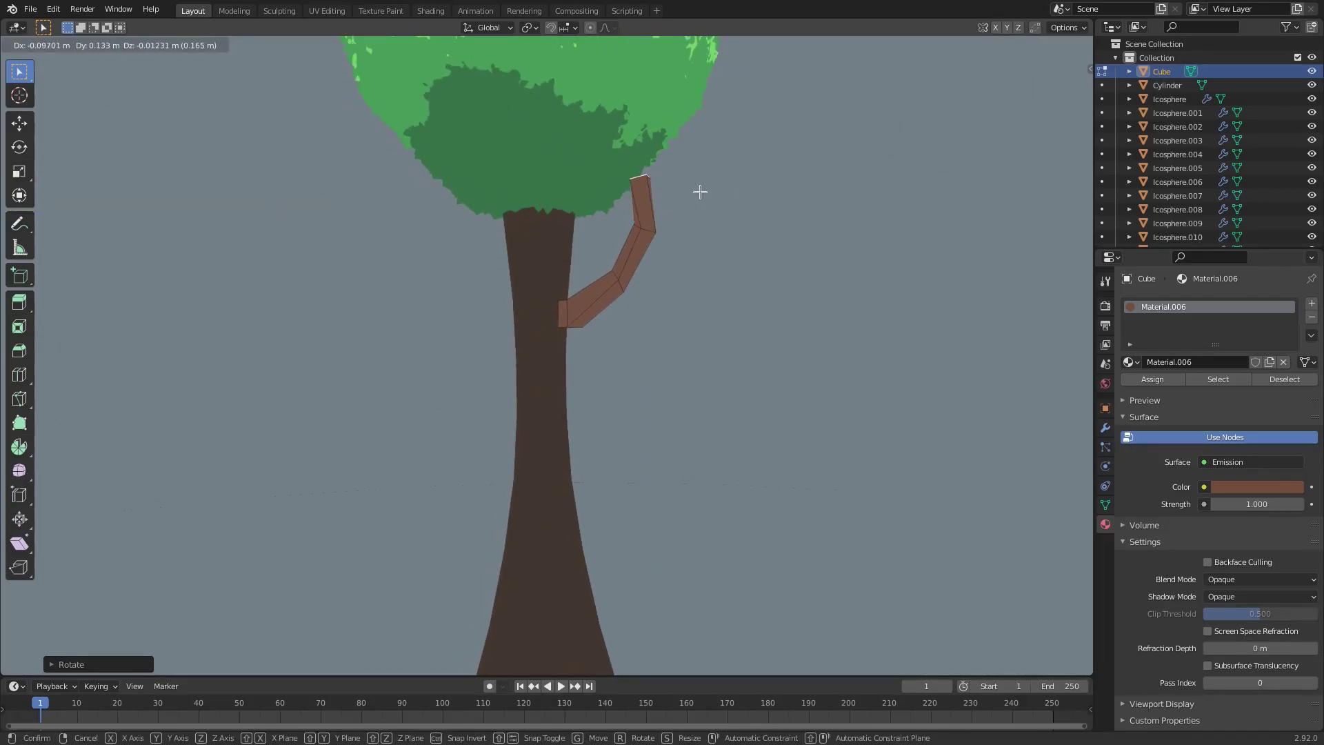
key("z")
key("z")
left_click(693, 165)
left_click(678, 126)
scroll(629, 198, "down", 3)
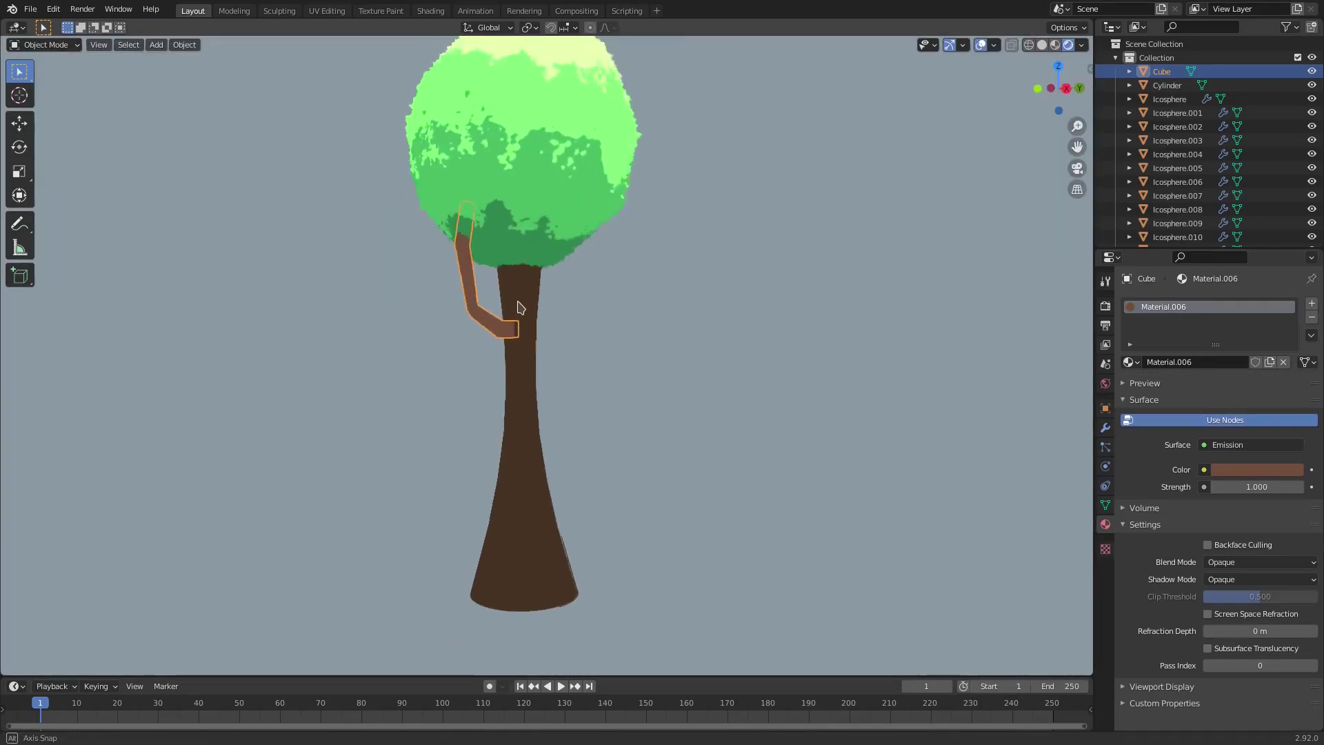
- Duplicate the branch in place and rotate the copy around global Z to another side of the trunk
middle_click_drag(521, 360, 618, 353)
scroll(484, 313, "up", 4)
middle_click_drag(486, 314, 686, 308)
left_click(530, 301)
key("shift+d")
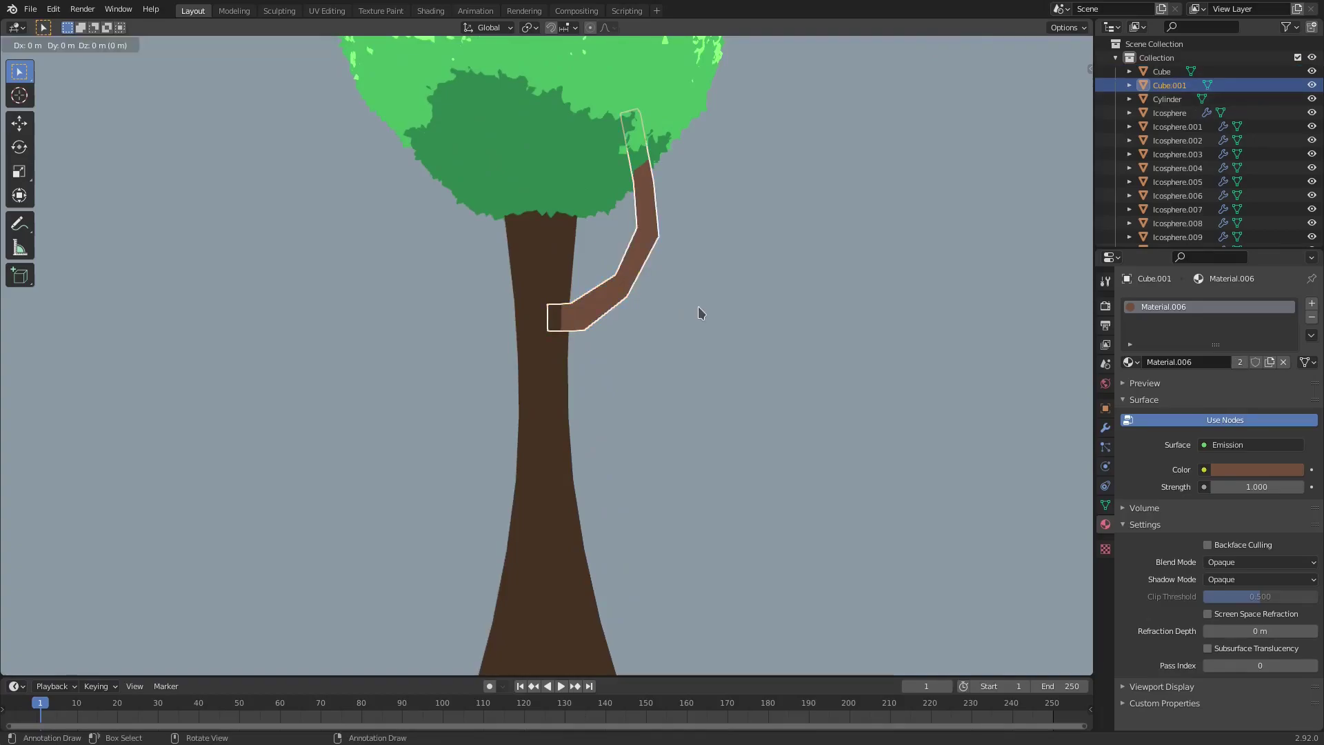
right_click(698, 306)
key("r")
key("z")
left_click(349, 139)
- Scale the second branch down and place it high on the trunk, with its tip in the foliage
middle_click_drag(349, 139, 789, 352)
key("g")
left_click(578, 356)
key("s")
left_click(697, 359)
key("g")
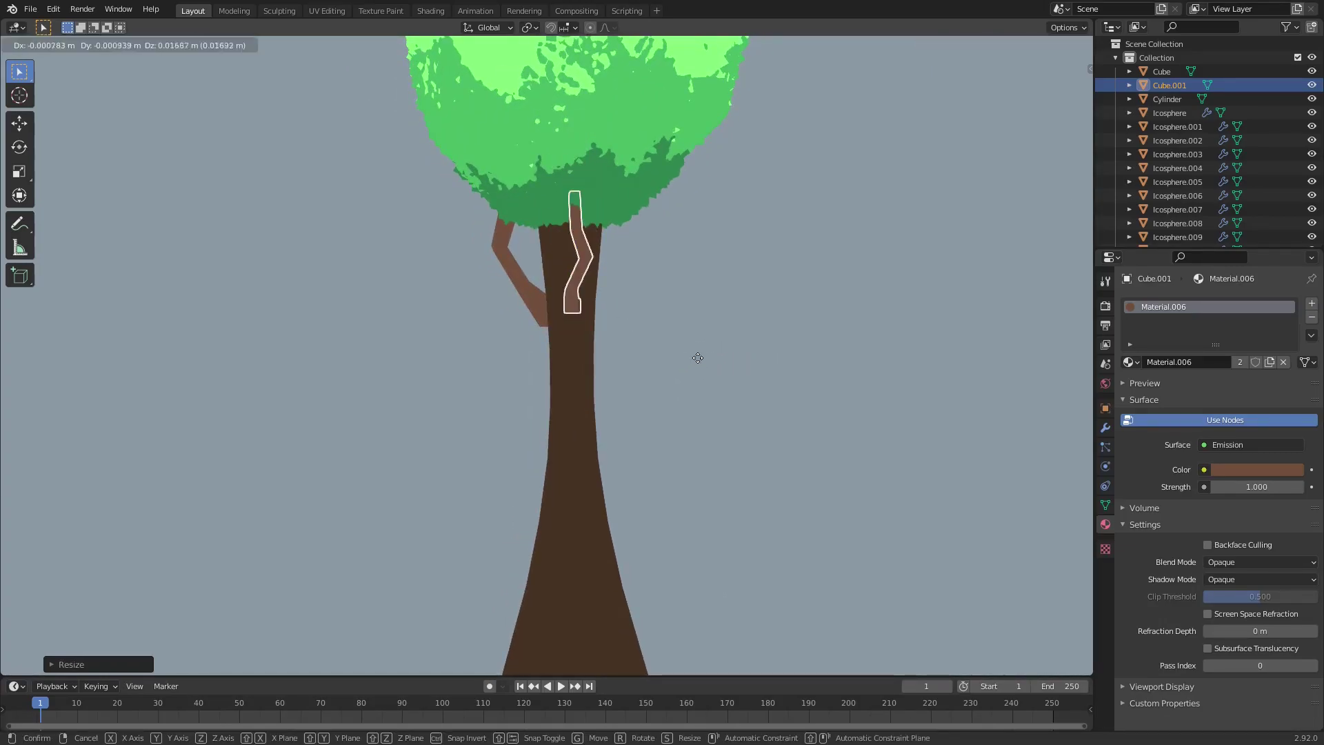
left_click(705, 339)
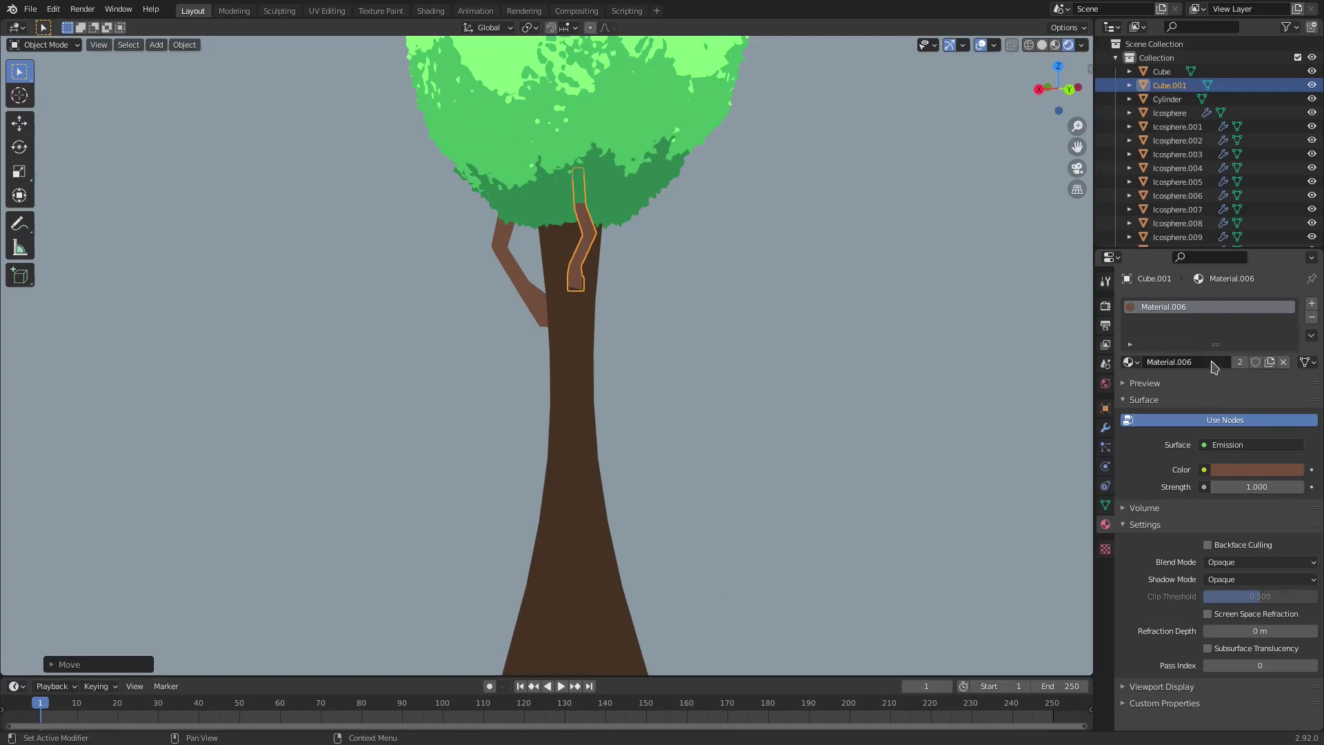
- Lighten the brown Emission color of the second branch's material
left_click(1251, 469)
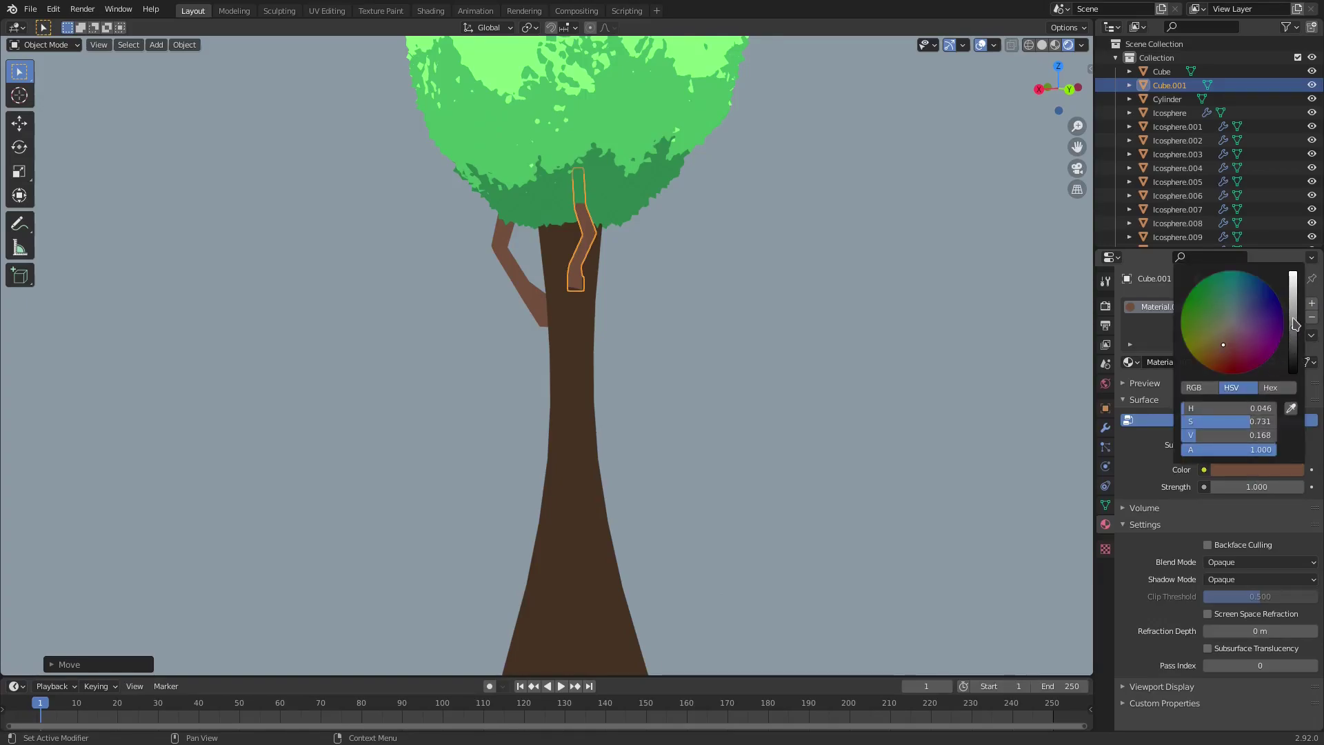
left_click_drag(1295, 325, 1293, 297)
middle_click_drag(689, 325, 688, 337)
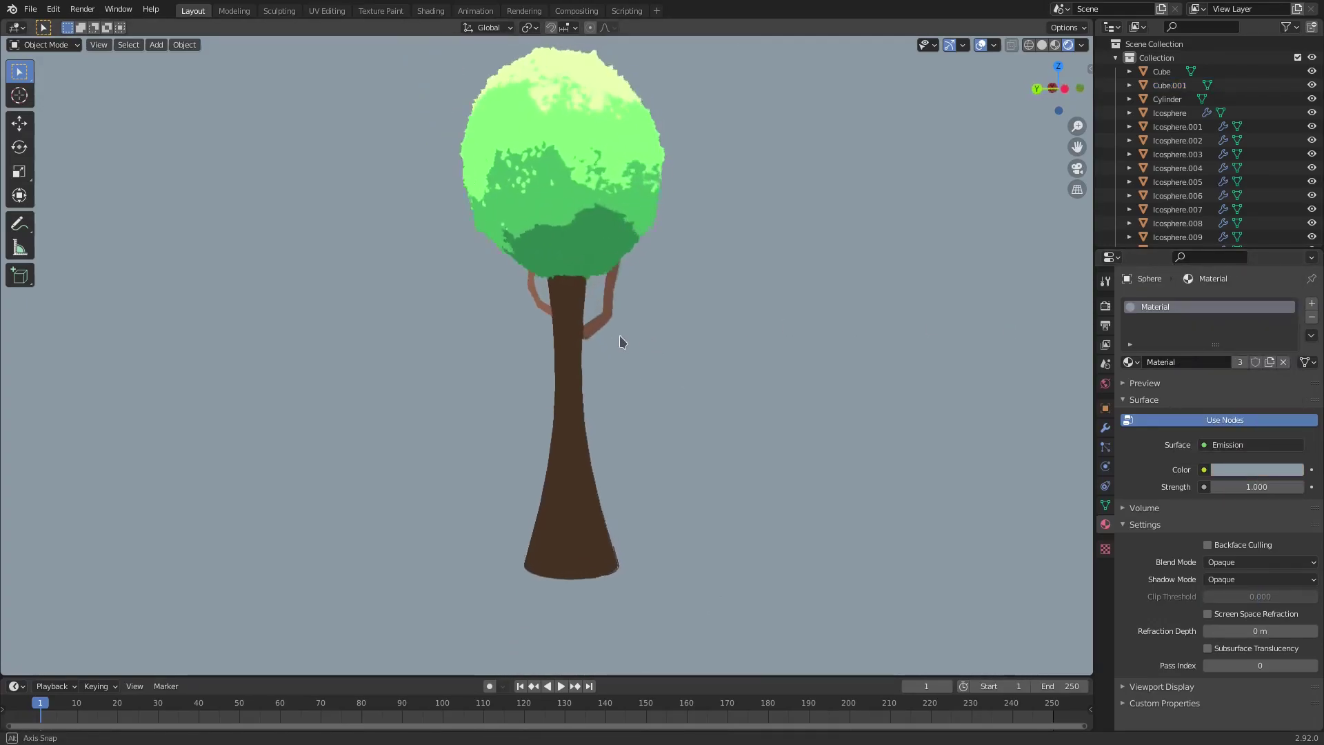
middle_click_drag(620, 337, 265, 323)
scroll(563, 374, "down", 2)
middle_click_drag(563, 374, 528, 324)
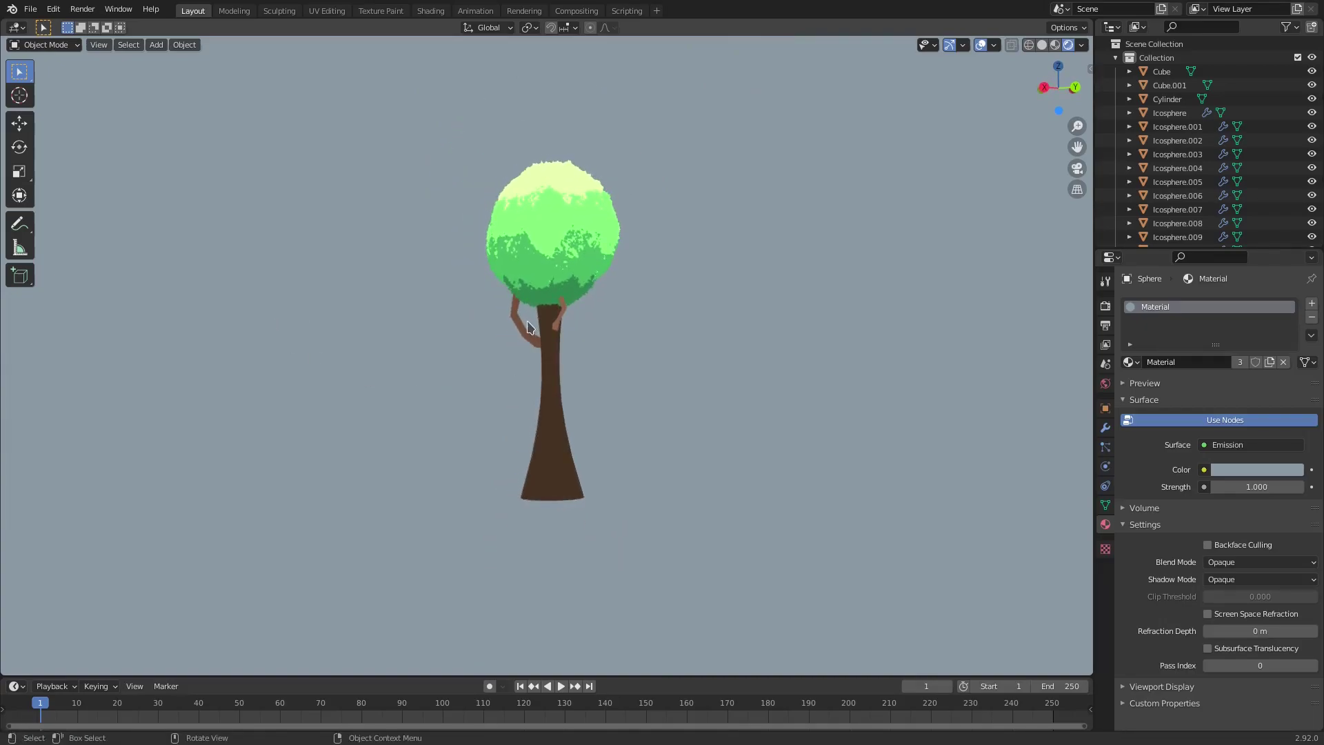
- Duplicate the first branch in place again and rotate this copy around global Z to a free side of the trunk
left_click(529, 327)
scroll(572, 349, "up", 3)
key("shift+d")
key("Escape")
key("r")
key("z")
left_click(571, 80)
- Move the third branch against the trunk and refine its rotation around global Z
key("g")
left_click(618, 146)
key("r")
key("z")
left_click(713, 138)
mouse_move(698, 219)
middle_mouse_down()
mouse_move(631, 245)
mouse_move(713, 234)
middle_mouse_up()
key("g")
left_click(640, 256)
- Enlarge the third branch and reposition it lower on the trunk, with its tip reaching the foliage
key("s")
left_click(744, 247)
key("g")
left_click(738, 287)
key("s")
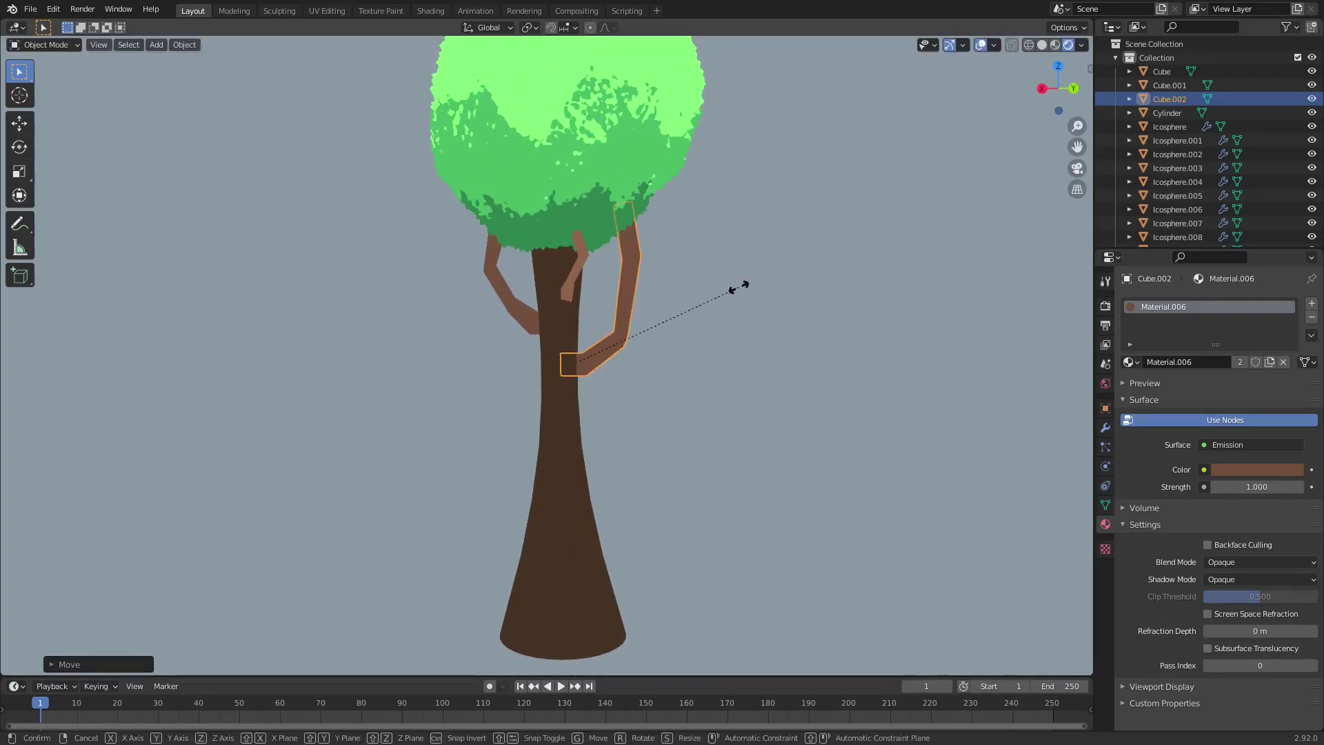
key("Escape")
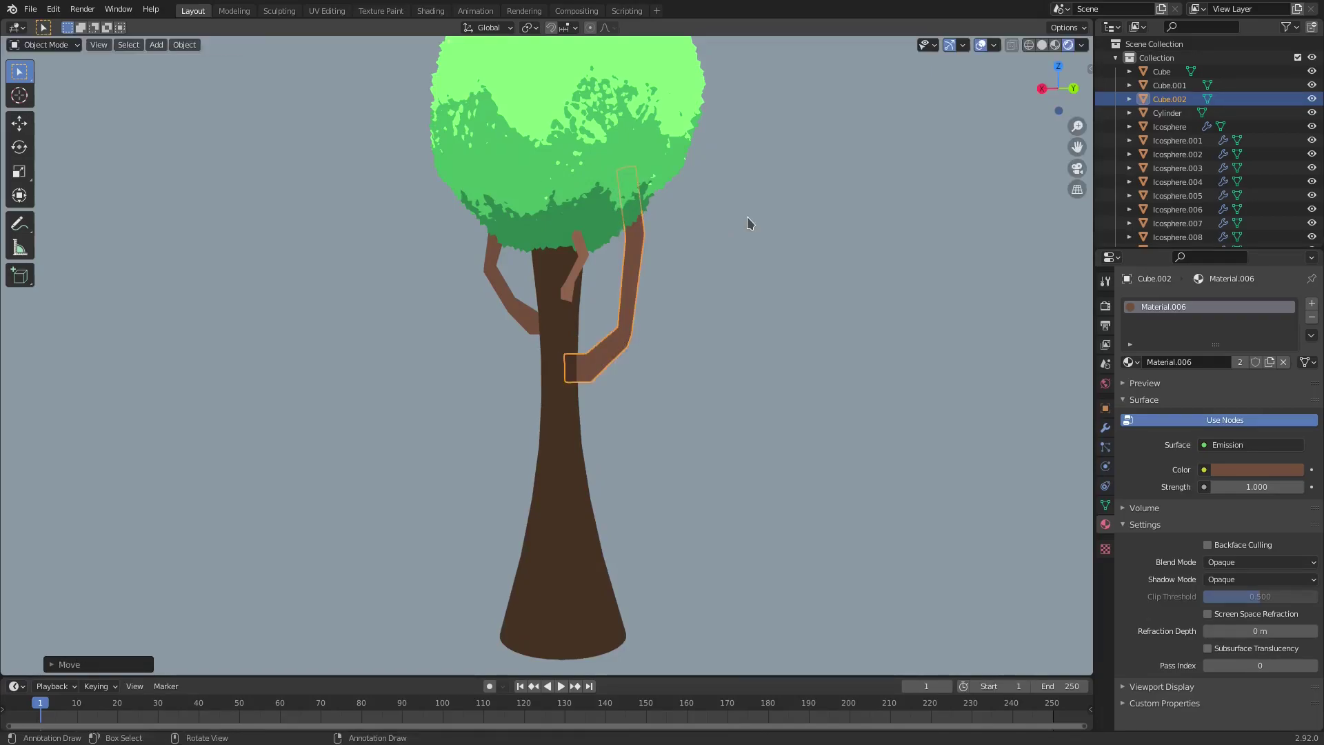
left_click(767, 359)
- Readjust the third branch's placement and scale where it meets the trunk
mouse_move(736, 374)
middle_mouse_down()
mouse_move(1061, 390)
mouse_move(30, 390)
mouse_move(594, 395)
mouse_move(730, 381)
middle_mouse_up()
left_click(587, 333)
key("s")
left_click(732, 340)
left_click(735, 340)
- Examine the trunk and the joints of its branches up close from several angles
middle_click_drag(578, 268, 493, 359)
scroll(607, 347, "up", 6)
left_click(600, 407)
middle_click_drag(611, 410, 658, 422)
middle_click_drag(650, 418, 589, 379, "shift")
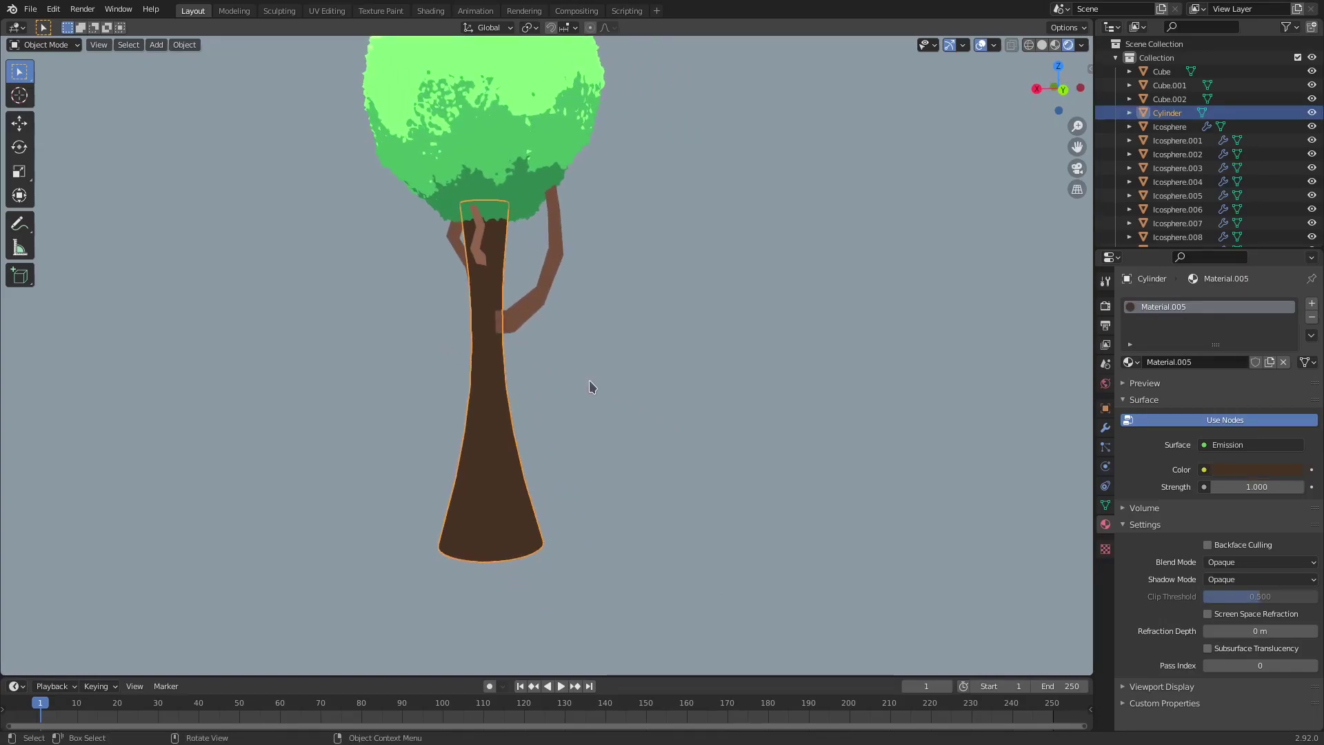
scroll(589, 380, "up", 4)
key("Tab")
key("Tab")
scroll(510, 380, "down", 1)
middle_click_drag(562, 383, 654, 326)
left_click(551, 231)
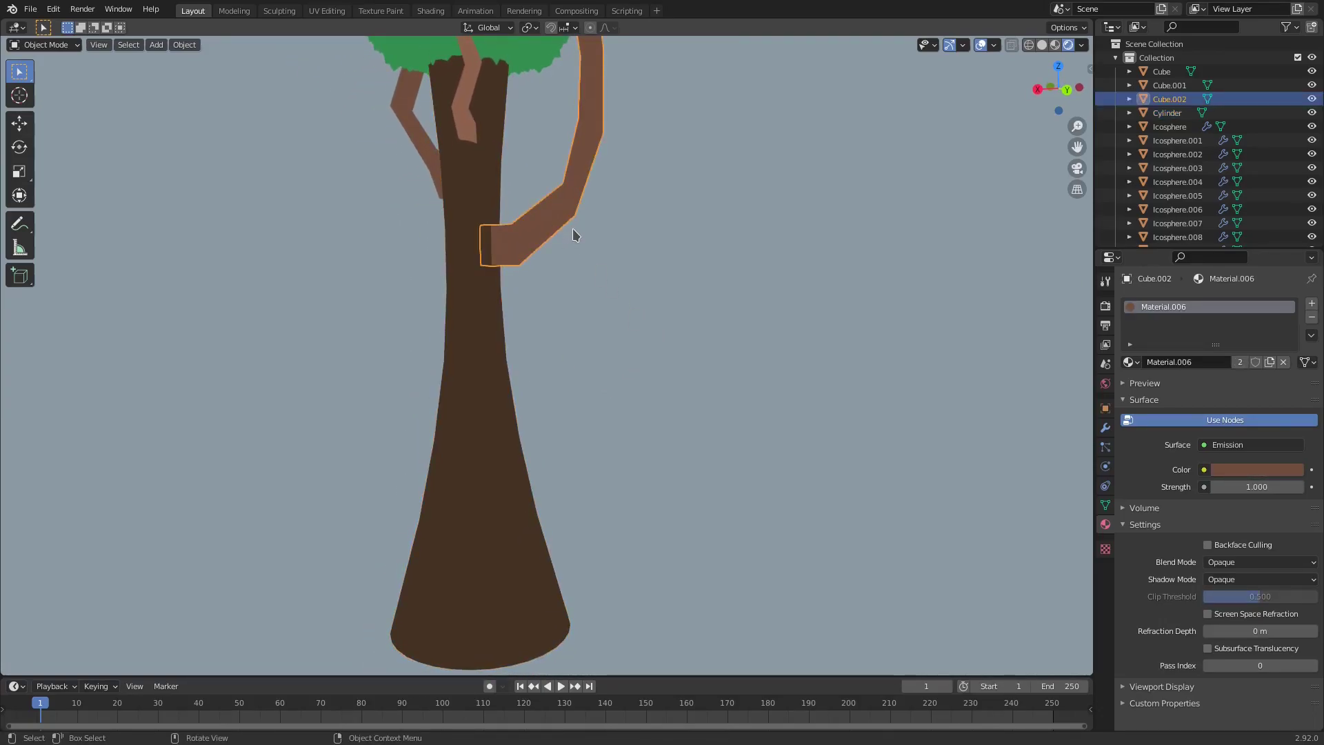
key("shift+s")
key("Escape")
- Duplicate the trunk in place
left_click(484, 430)
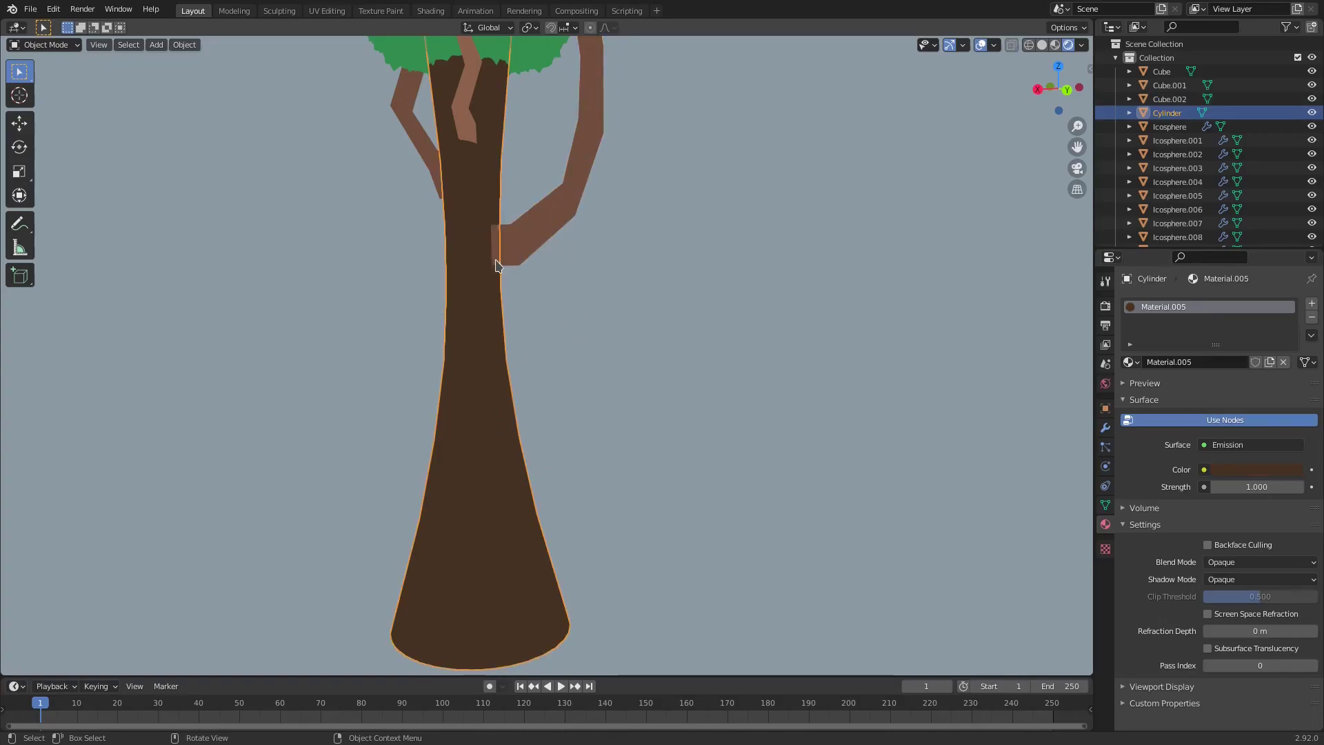
key("shift+d")
right_click(597, 297)
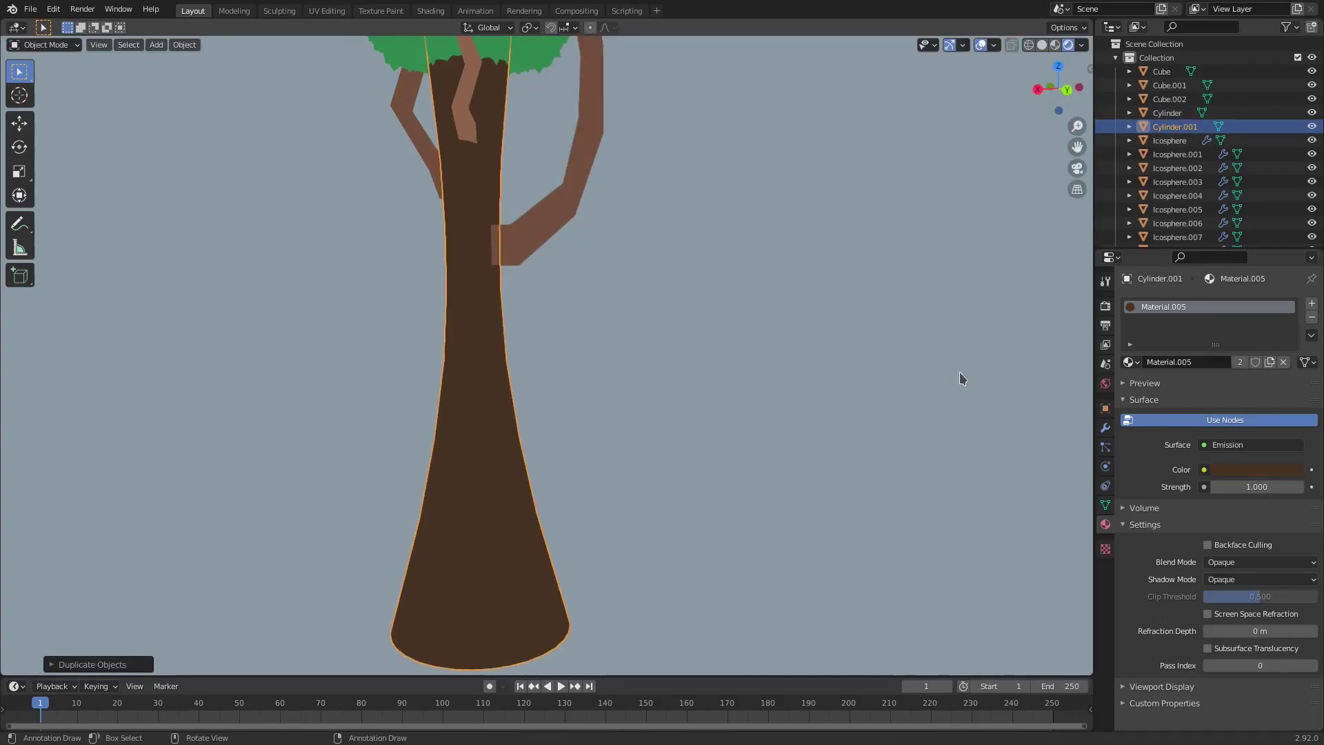
- Try a Displace modifier with the existing Texture on the trunk copy, and remove the modifier
left_click(1106, 429)
left_click(1184, 304)
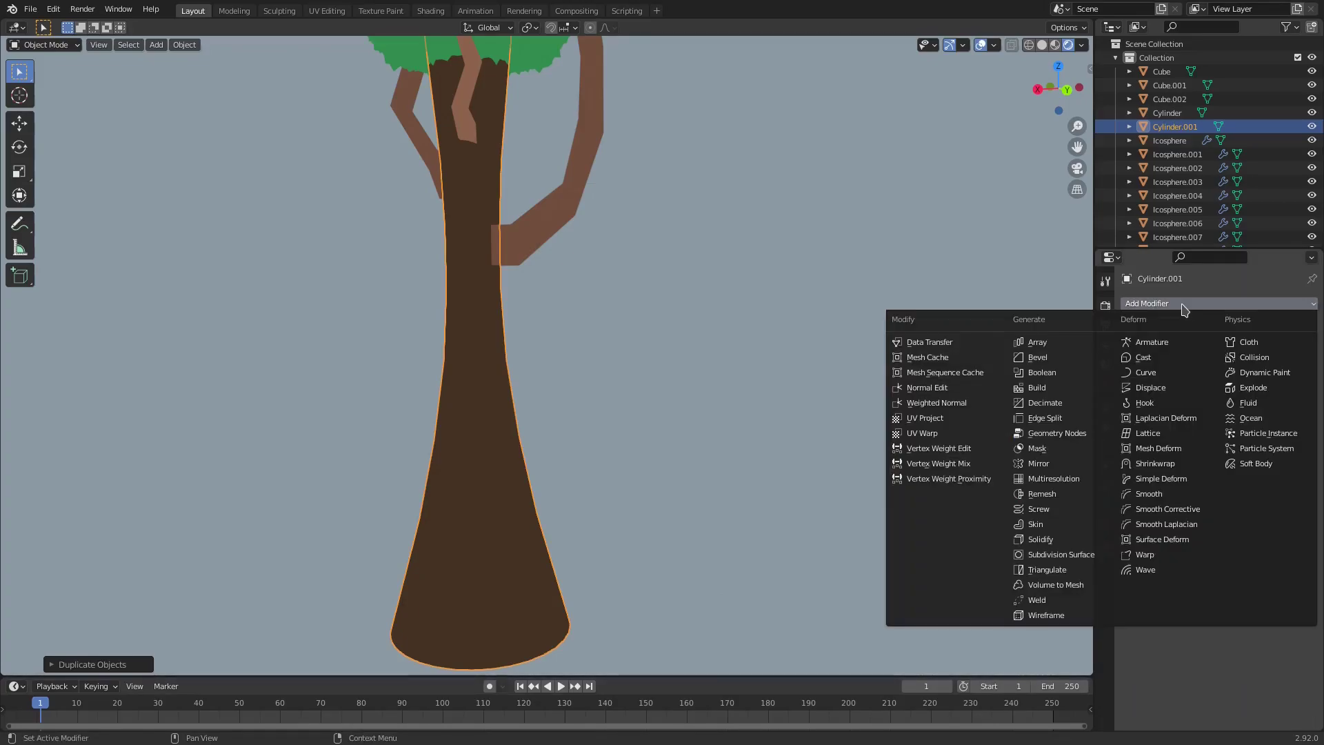
left_click(1170, 387)
left_click(1132, 347)
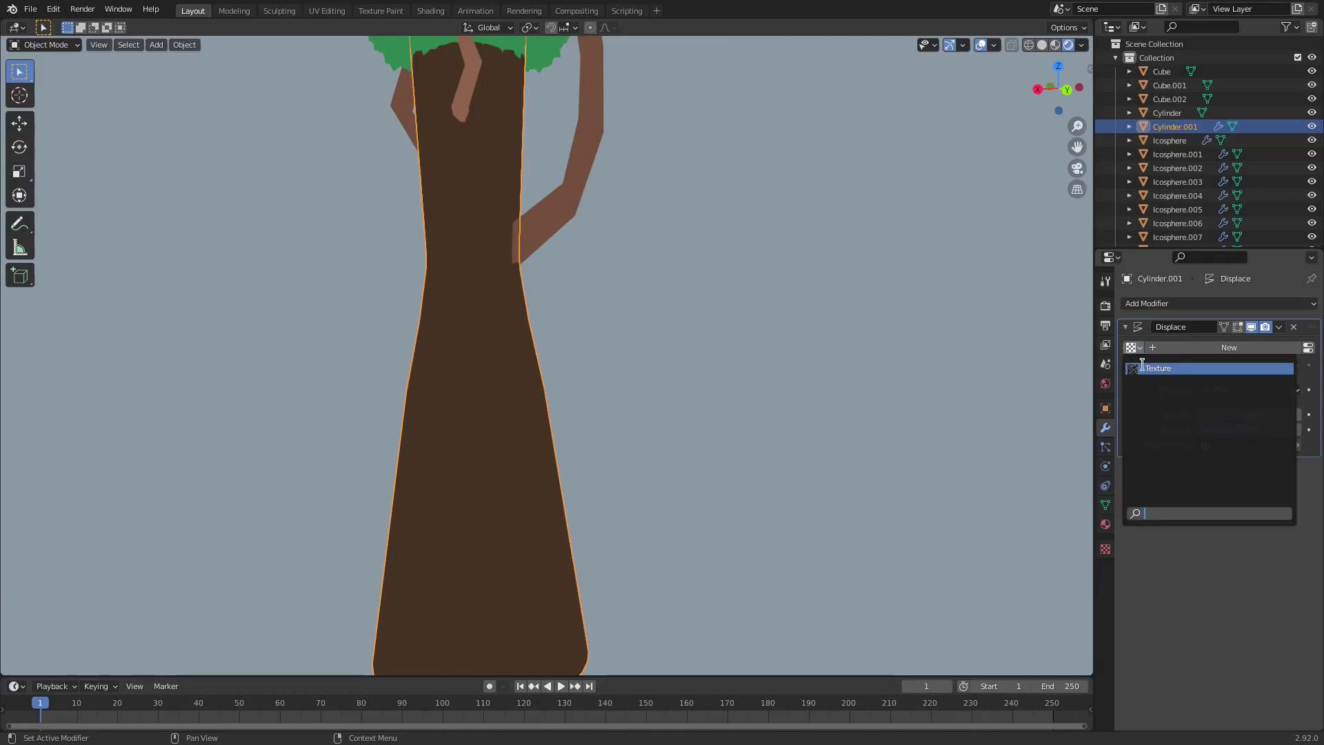
left_click(1149, 368)
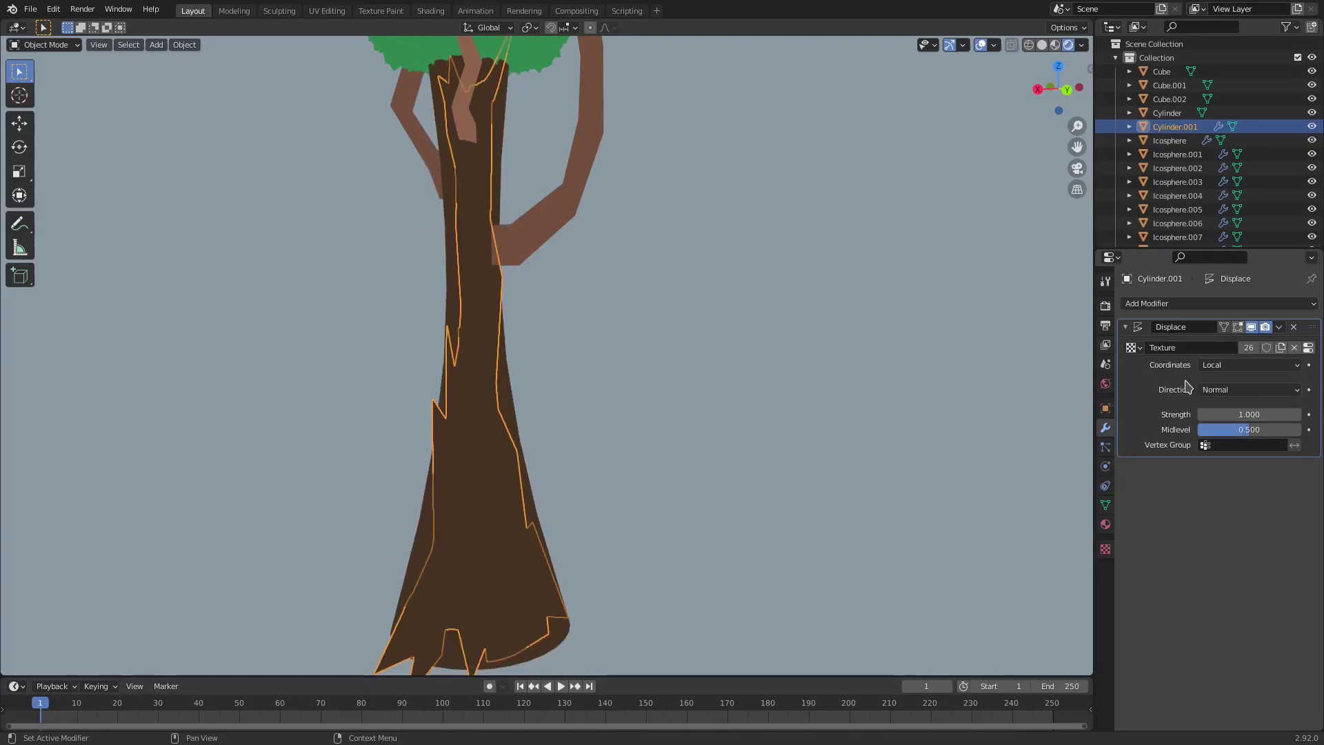
left_click(1292, 329)
- Add a Displace modifier with a new texture to the trunk copy and open that texture's settings
left_click(1211, 304)
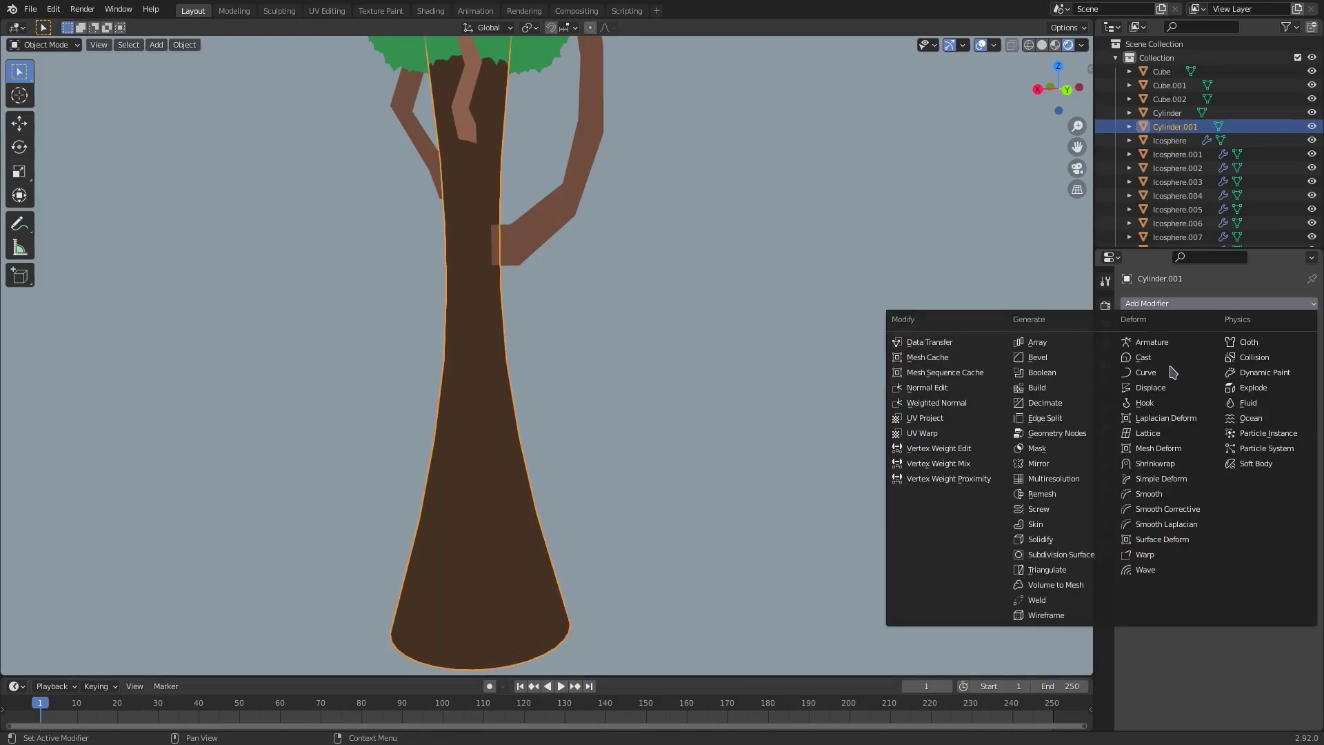
left_click(1165, 390)
left_click(1174, 349)
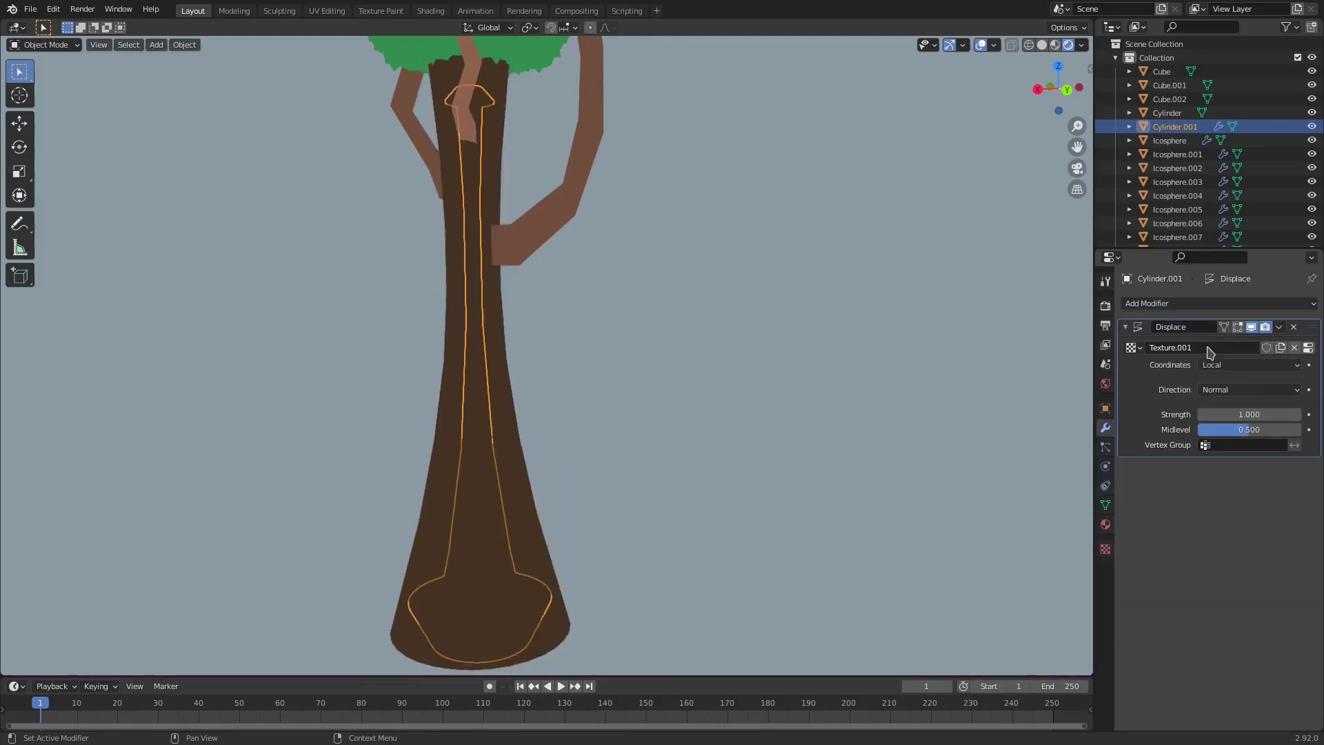
left_click(1105, 548)
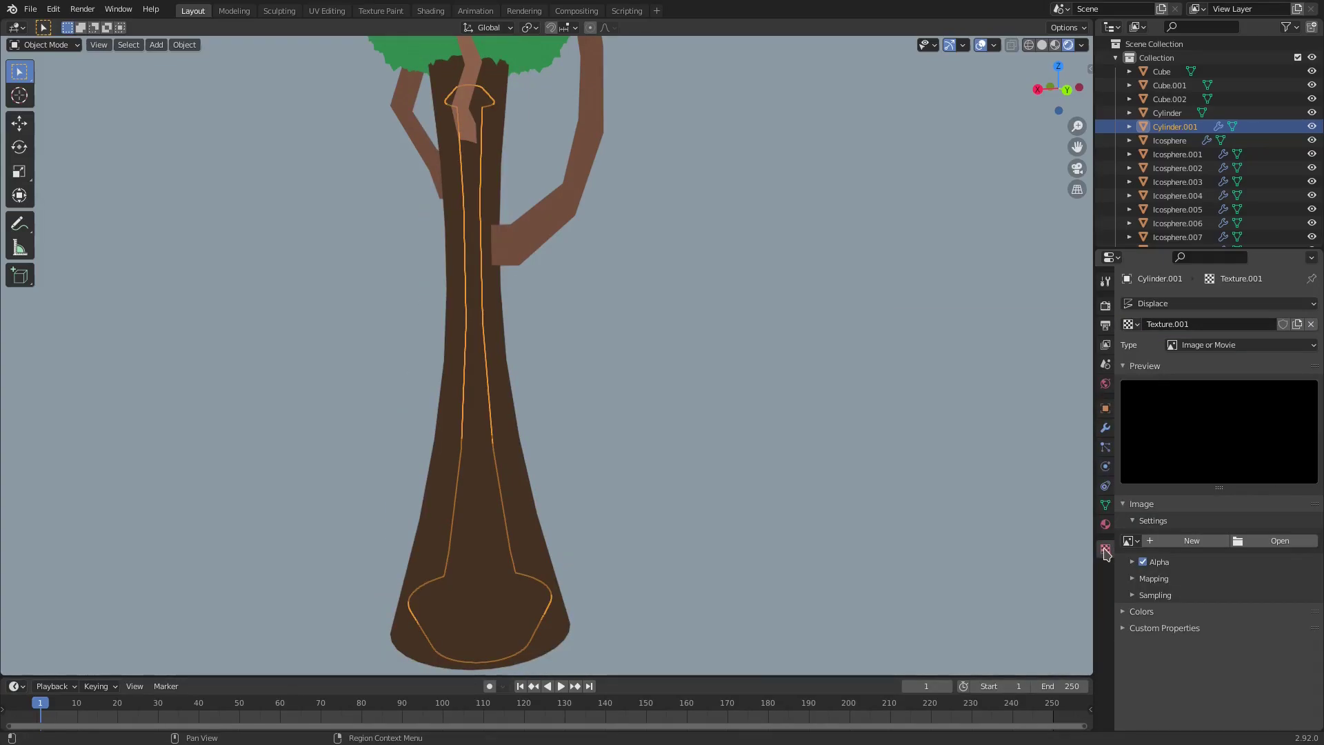
- Change the trunk copy's displacement texture to Clouds and set its Displace strength to 0.7
left_click(1207, 347)
left_click(1205, 397)
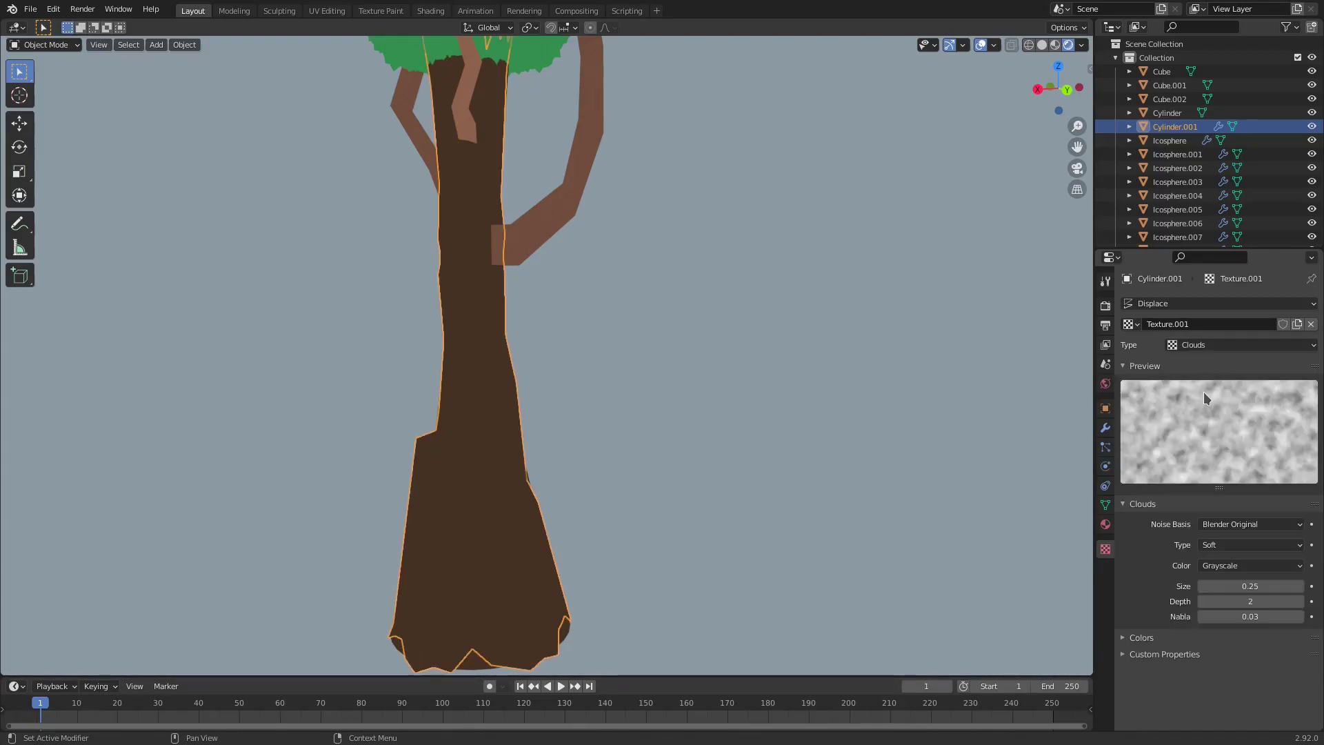
left_click(1106, 428)
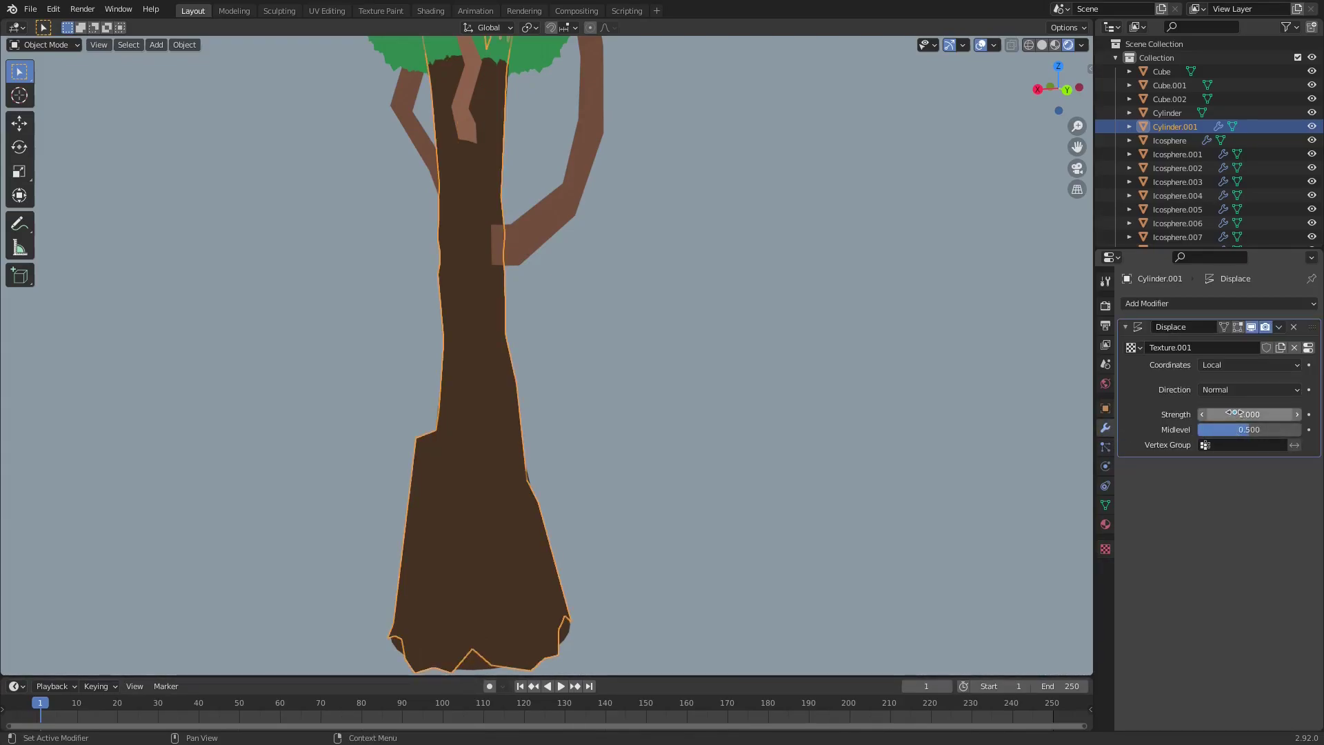
left_click_drag(1249, 414, 1217, 414)
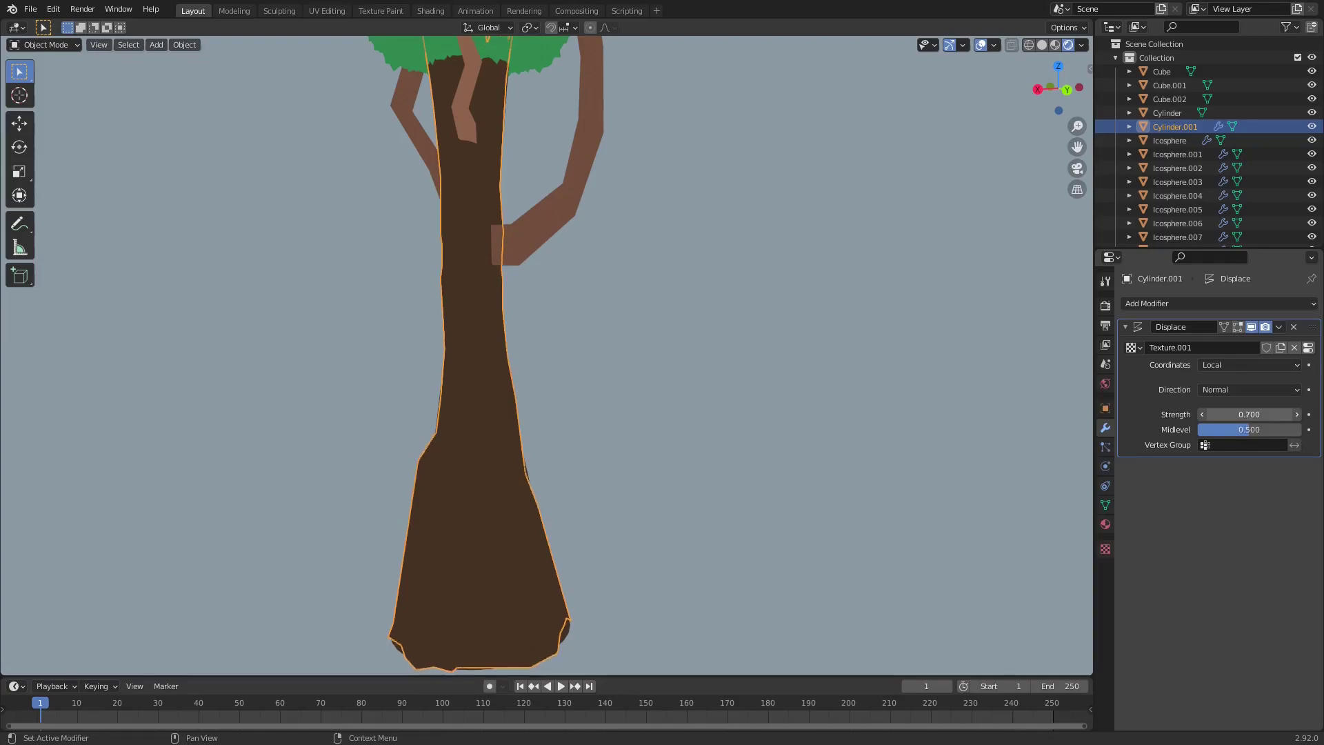
- Give the trunk copy its own material in a lighter brown, about H 0.061, S 0.758, V 0.111
left_click(1105, 526)
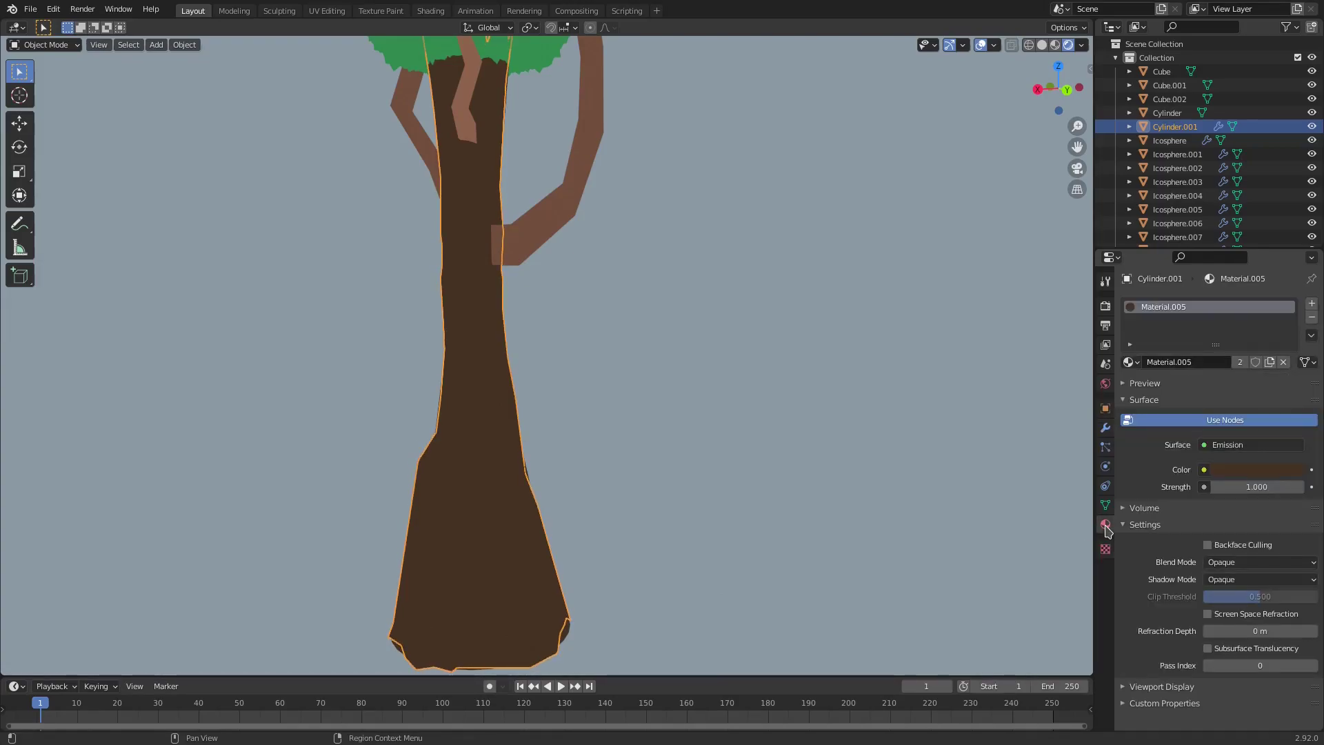
left_click(1246, 471)
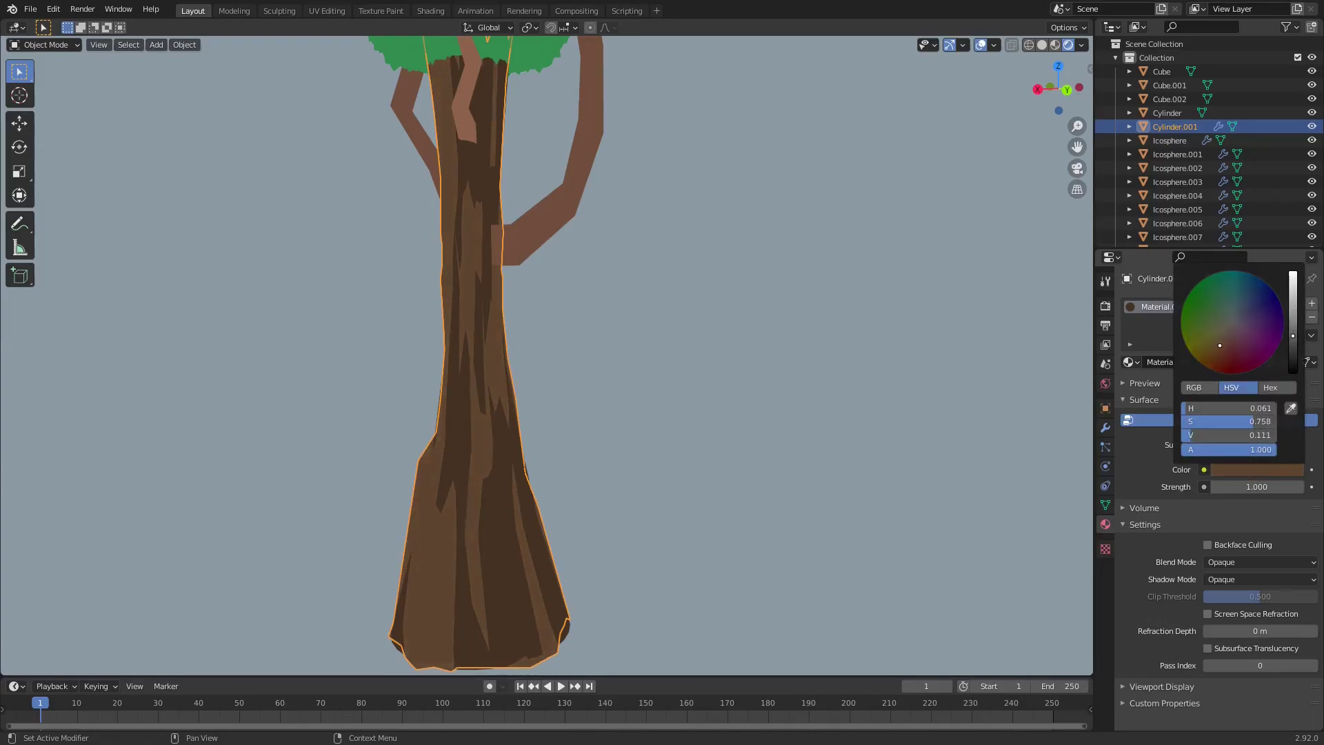
left_click(915, 364)
scroll(914, 365, "down", 3)
middle_click_drag(914, 364, 580, 375)
left_click(584, 375)
middle_click_drag(743, 435, 530, 442)
- Adjust the trunk copy's emission colour to a redder brown, about H 0.049, S 0.749, V 0.099
left_click(1249, 470)
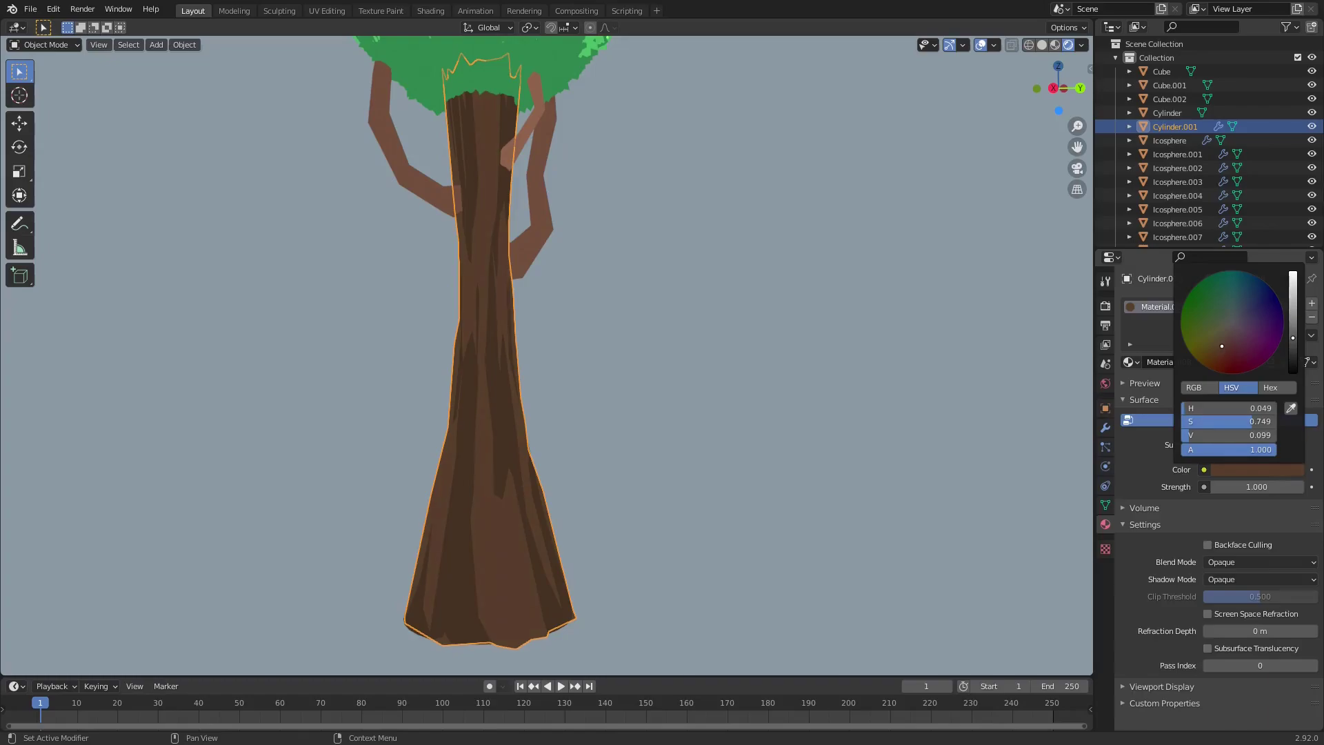
left_click(921, 379)
scroll(921, 380, "down", 3)
middle_click_drag(921, 379, 508, 395)
scroll(570, 417, "up", 3)
middle_click_drag(606, 287, 618, 290)
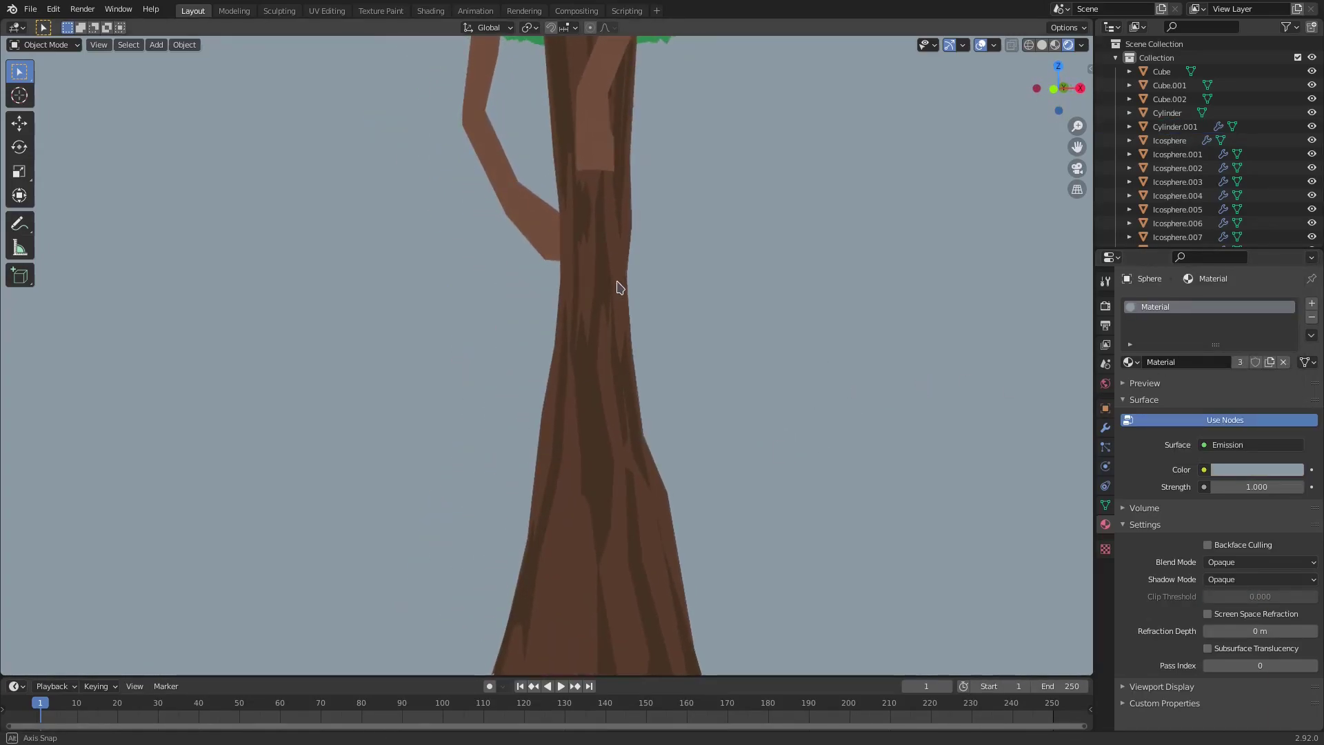
- Delete the displaced trunk copy and undo the deletion
left_click(629, 241)
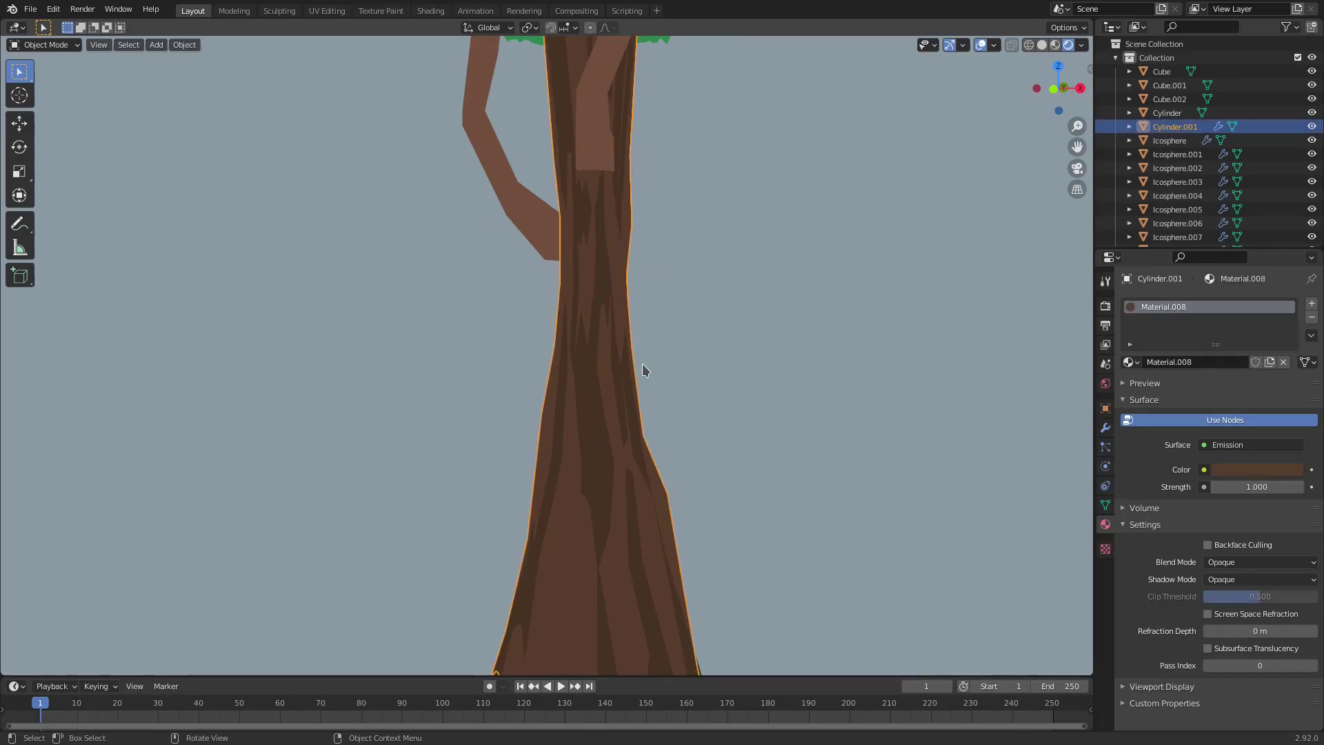
key("Delete")
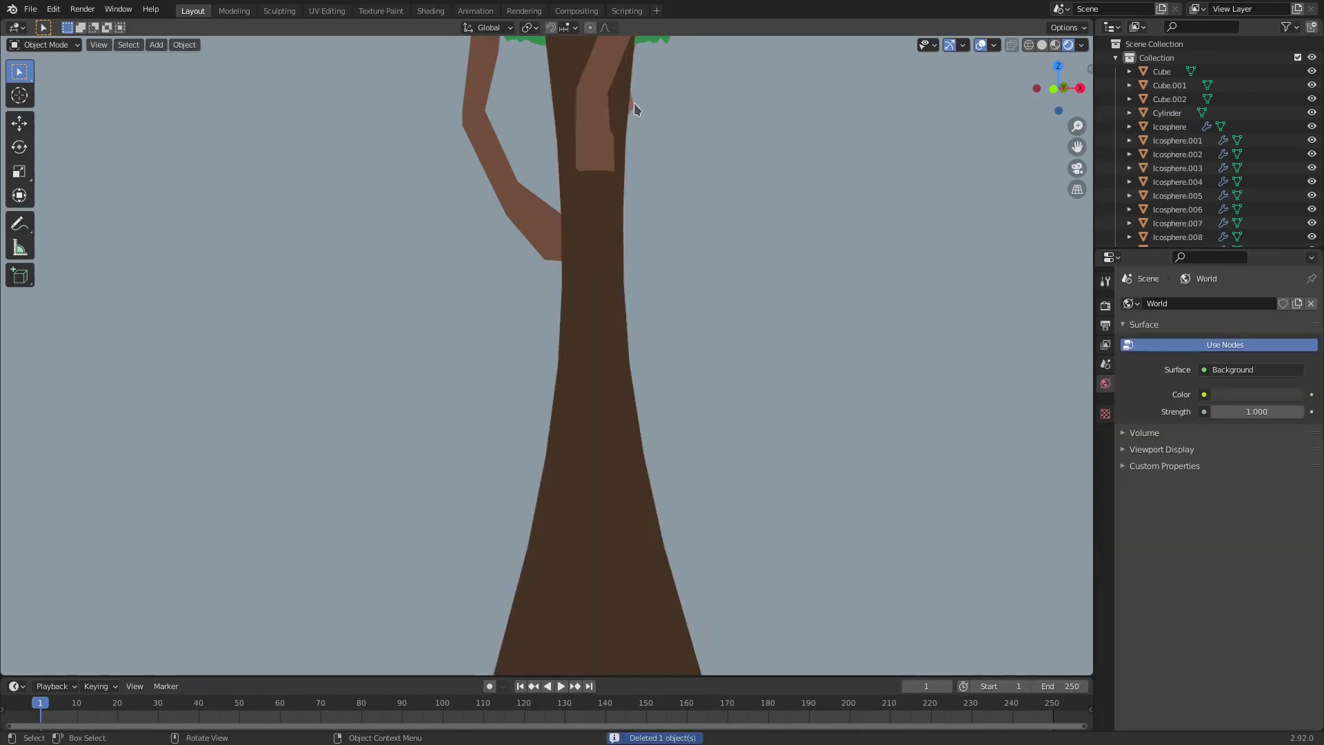
key("ctrl+z")
- Duplicate the long branch in place
scroll(765, 462, "down", 6)
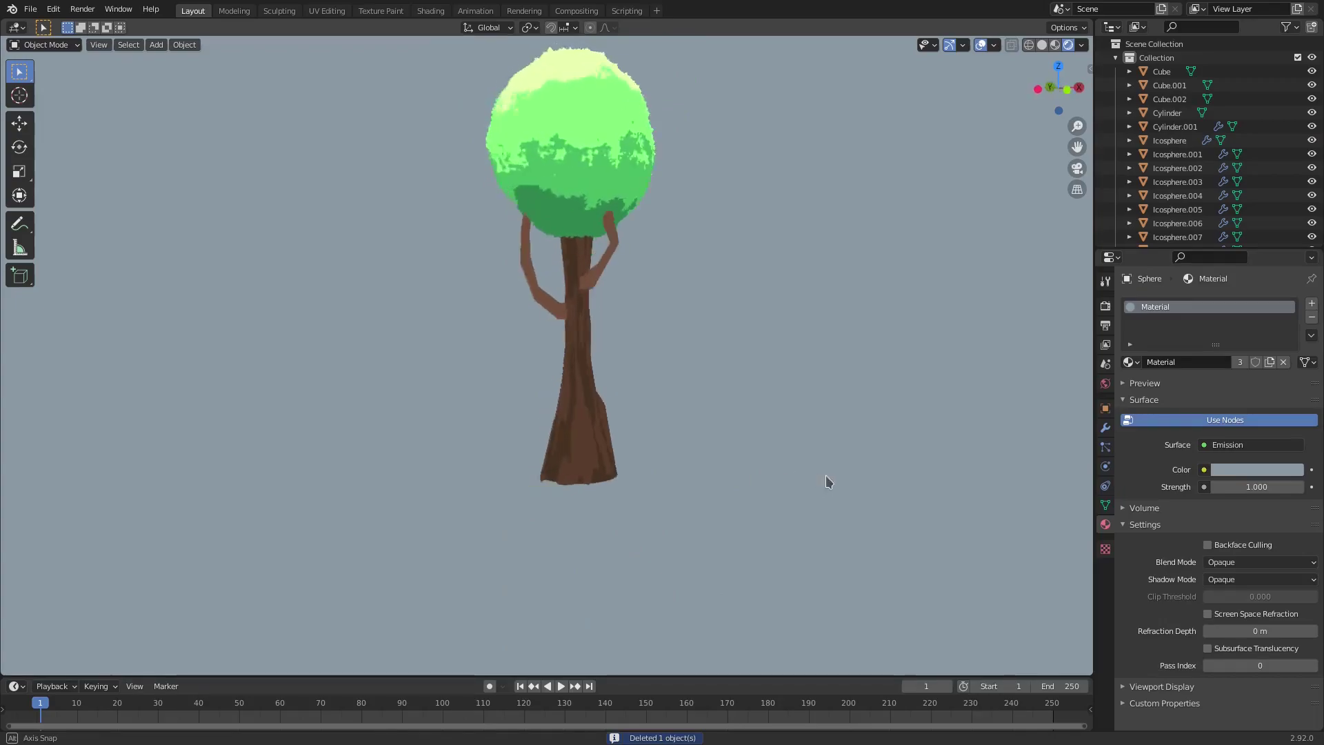
middle_click_drag(681, 435, 672, 358)
scroll(668, 283, "up", 4)
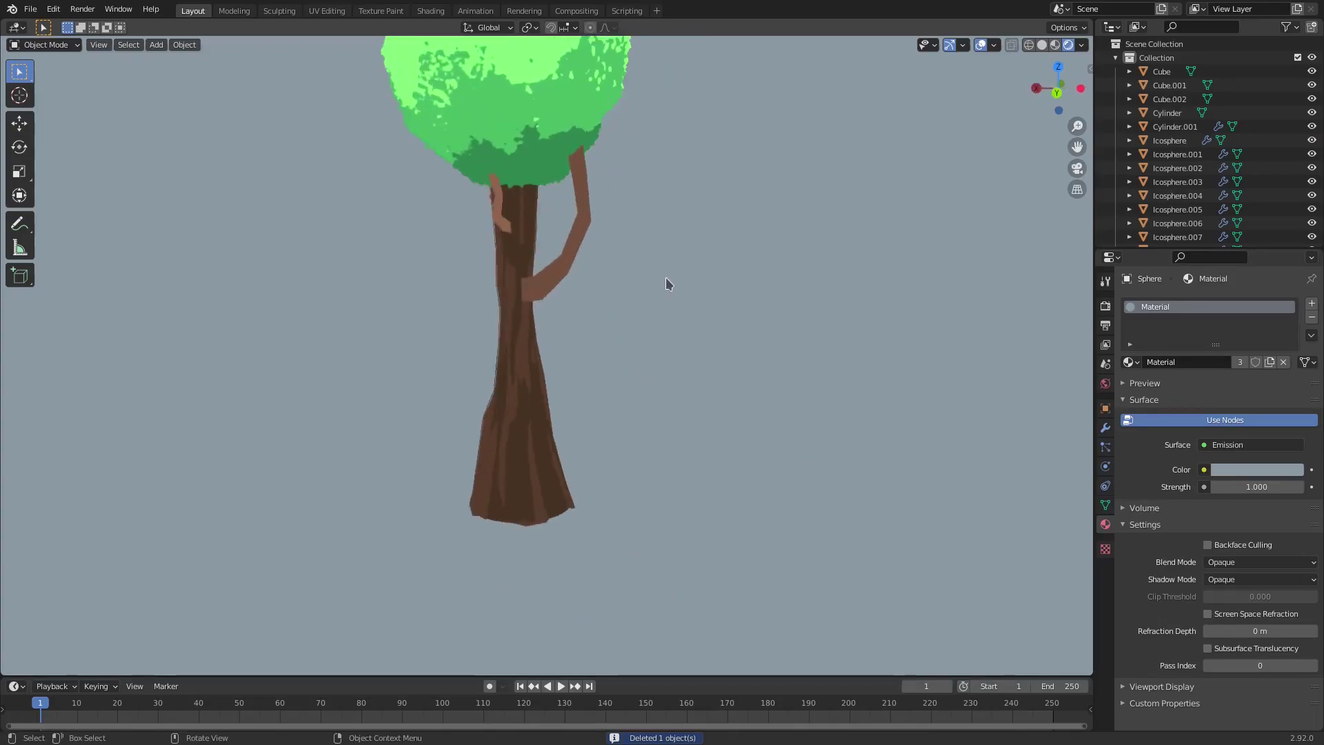
scroll(580, 245, "up", 3)
left_click(590, 249)
scroll(639, 311, "up", 2)
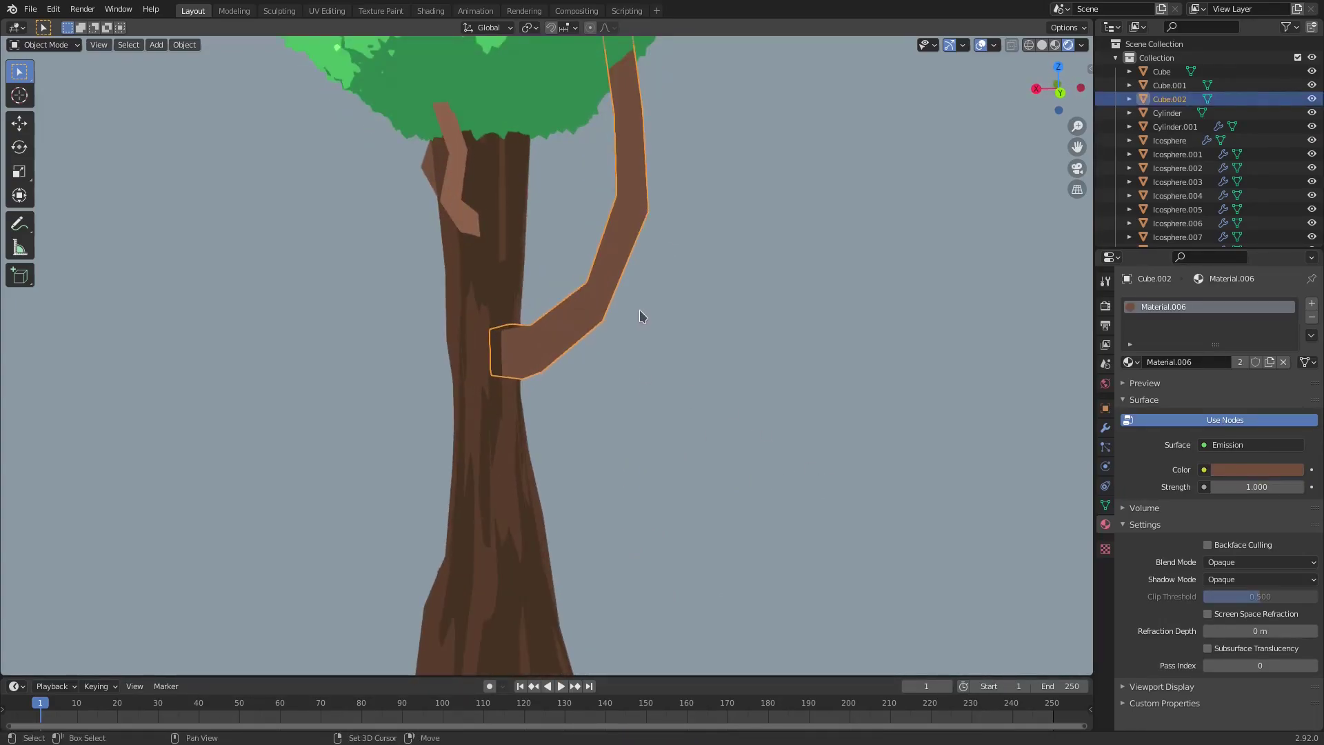
key("shift+d")
right_click(664, 301)
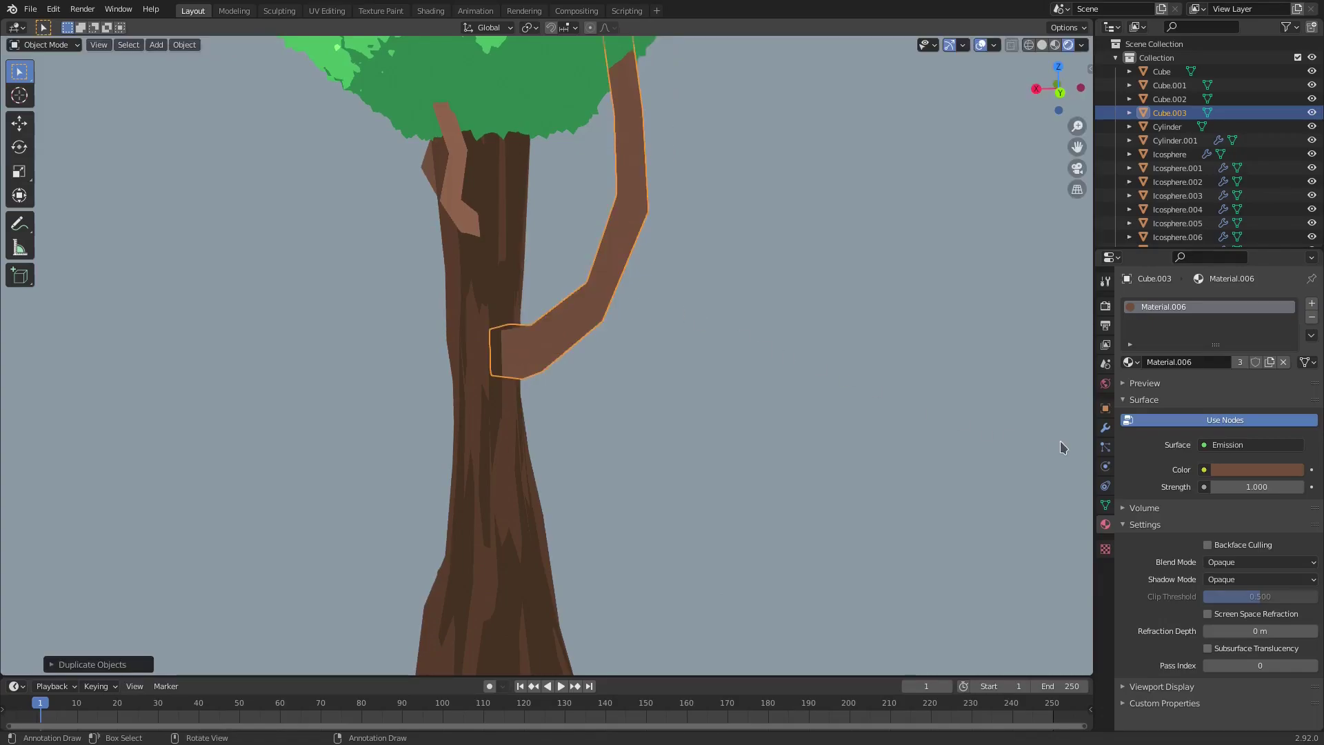
- Add a Displace modifier to the long branch copy and assign it the existing Texture.001
left_click(1105, 428)
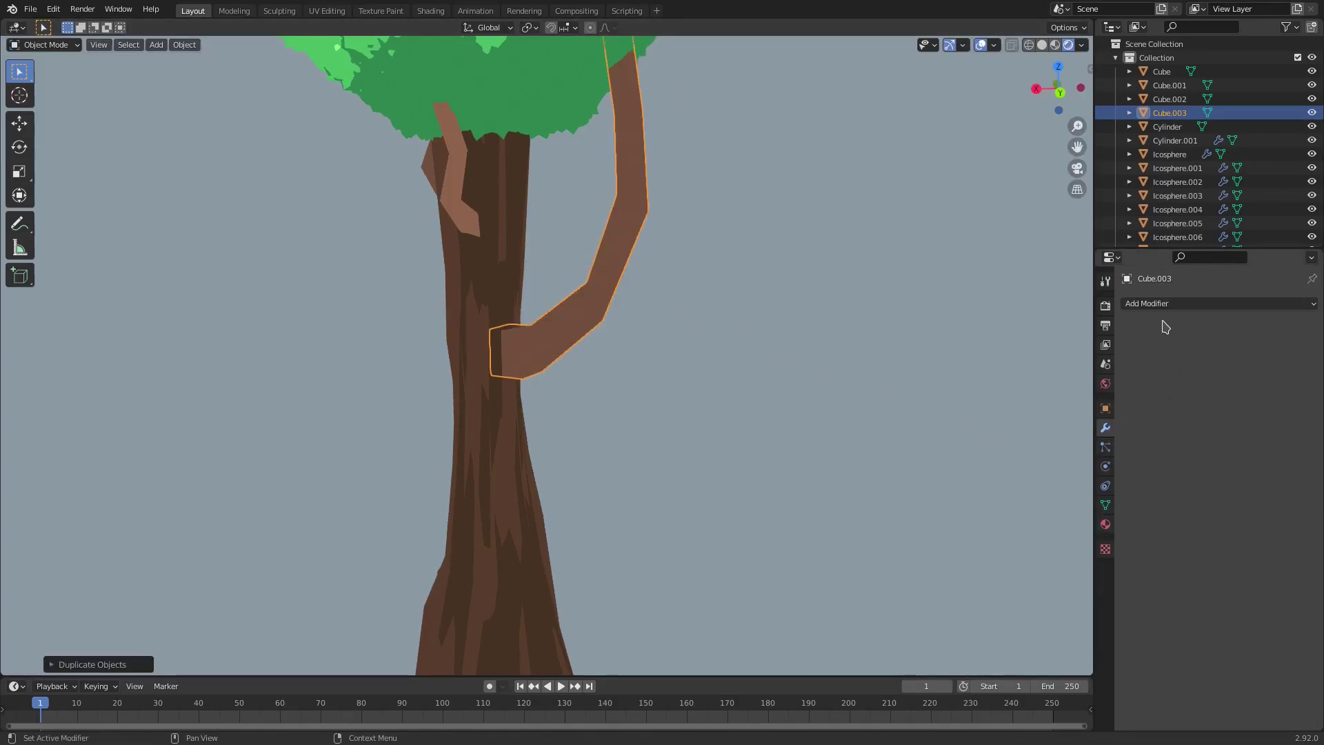
left_click(1175, 304)
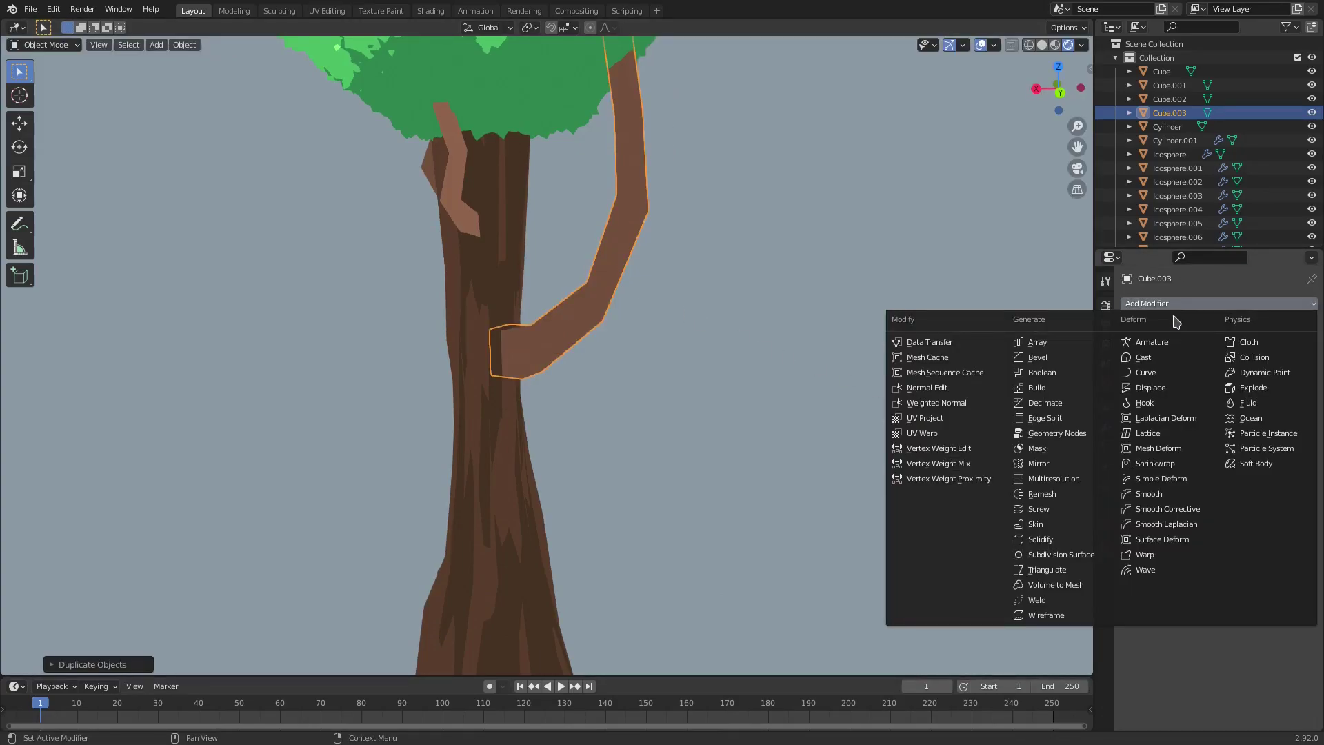
left_click(1150, 387)
left_click(1133, 347)
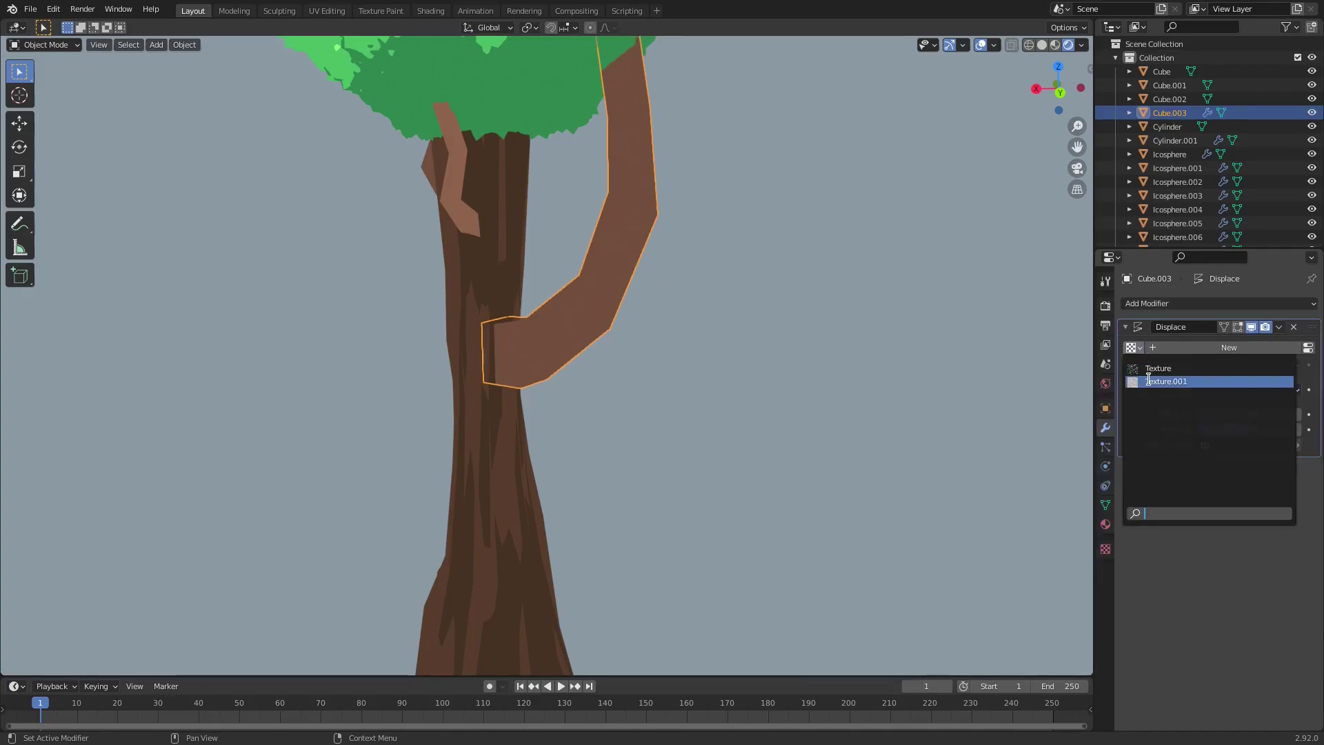
left_click(1151, 381)
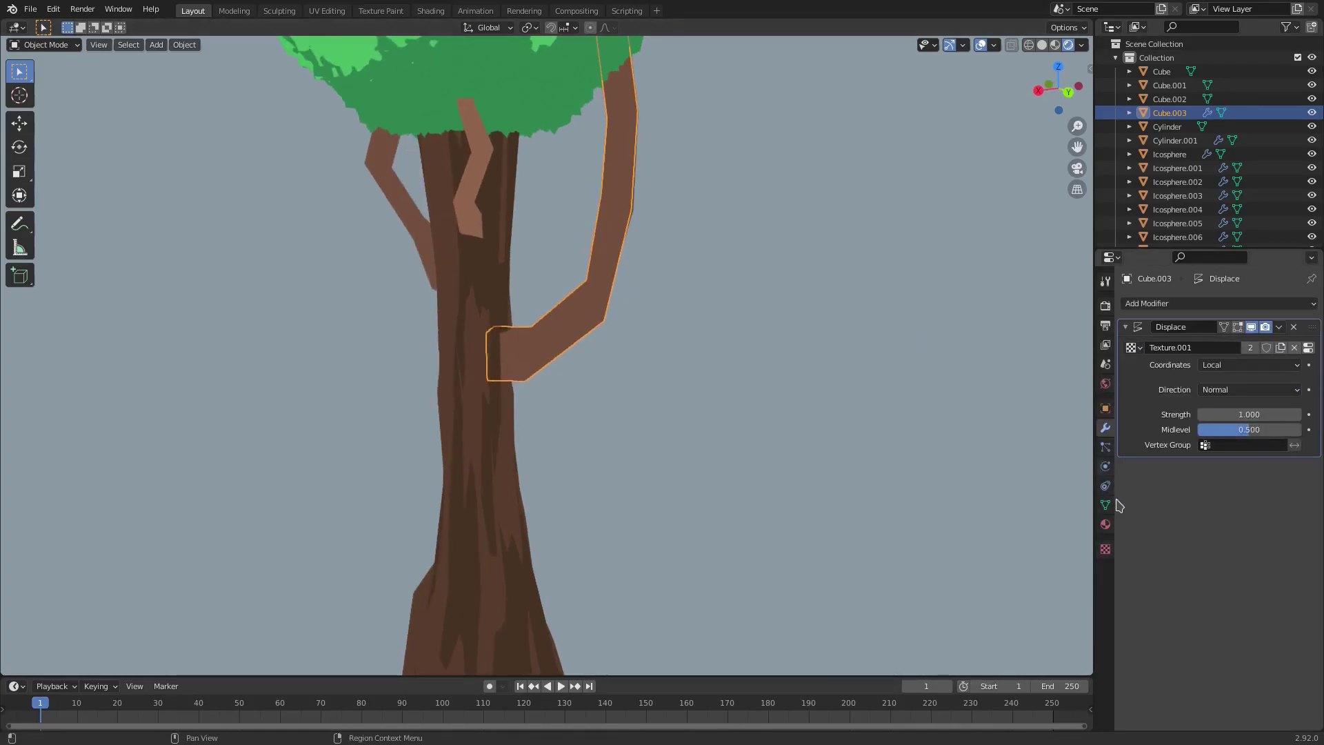
- Give the long branch copy its own material in a slightly lighter brown
left_click(1106, 526)
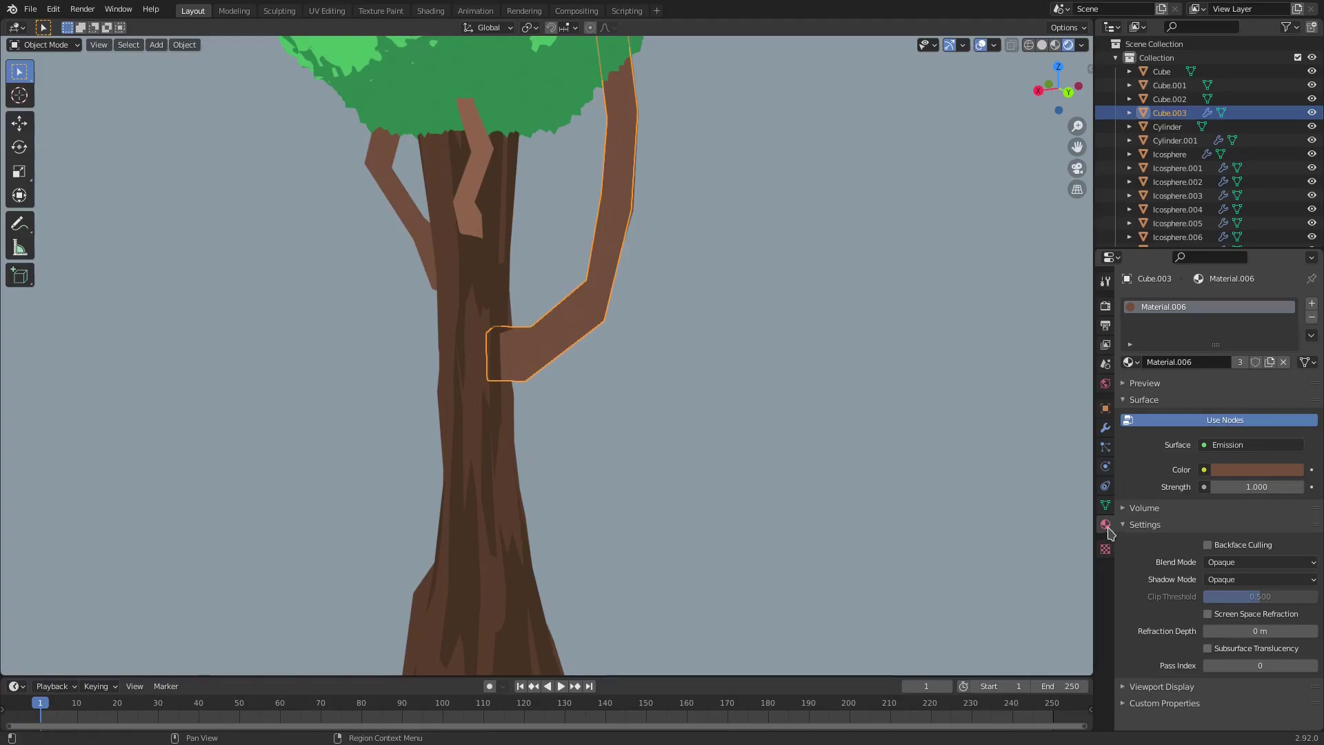
left_click(1243, 475)
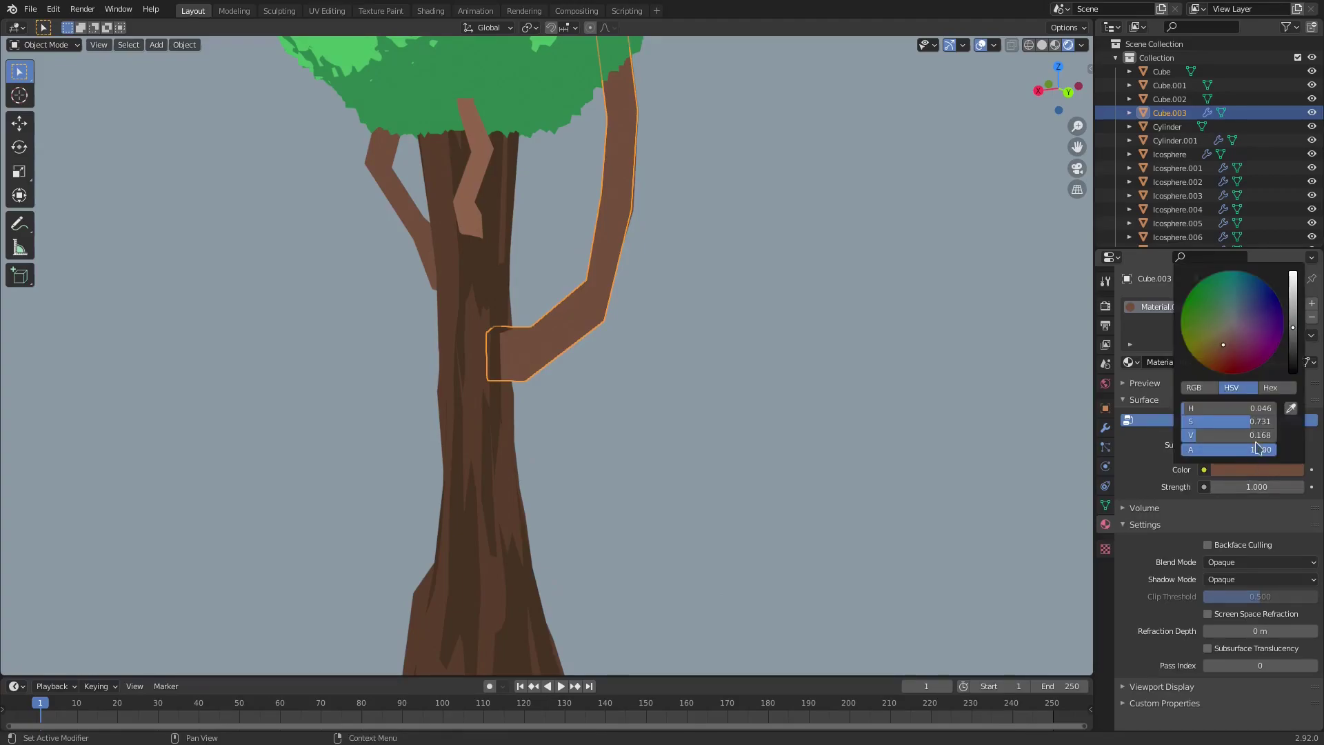
left_click_drag(1295, 329, 1293, 320)
middle_click_drag(905, 292, 683, 287)
left_click(774, 301)
middle_click_drag(775, 301, 436, 298)
- Add a Displace modifier to the short branch and undo giving it a new texture
left_click(519, 256)
middle_click_drag(680, 319, 759, 318)
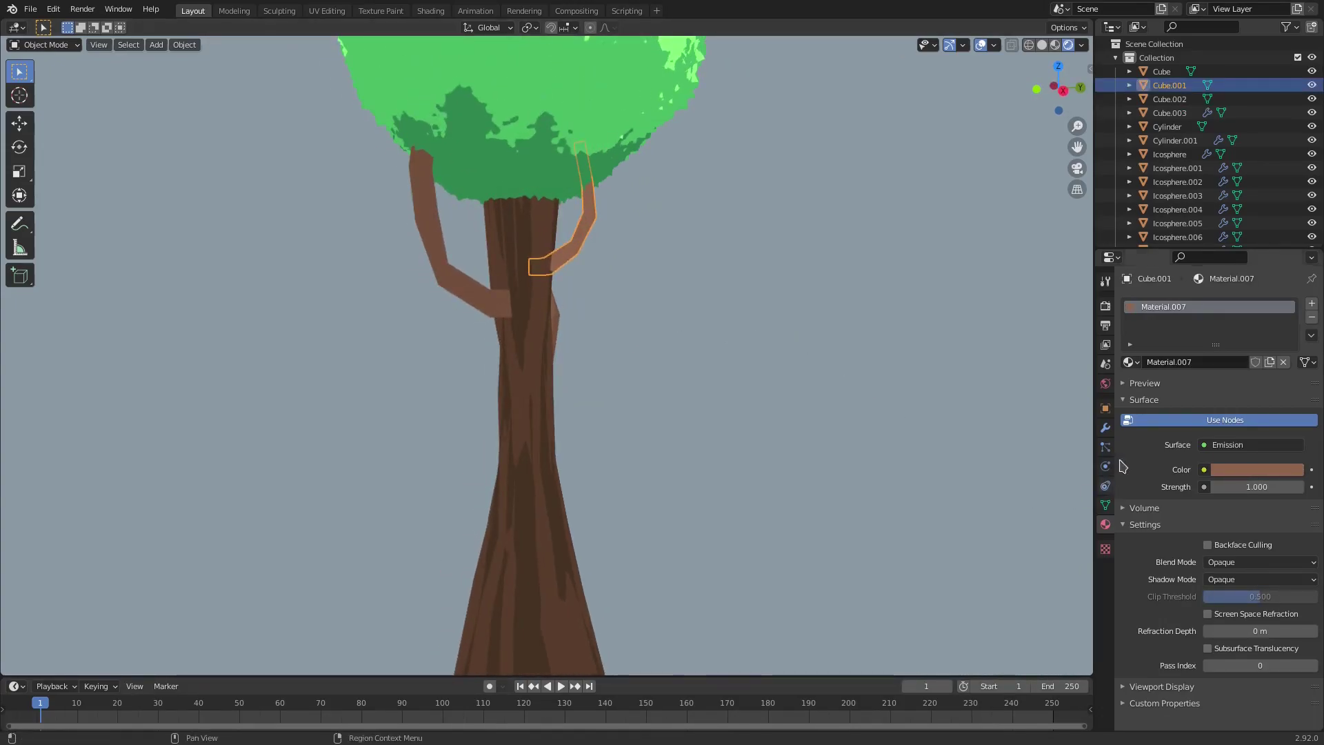
left_click(1106, 428)
left_click(1170, 304)
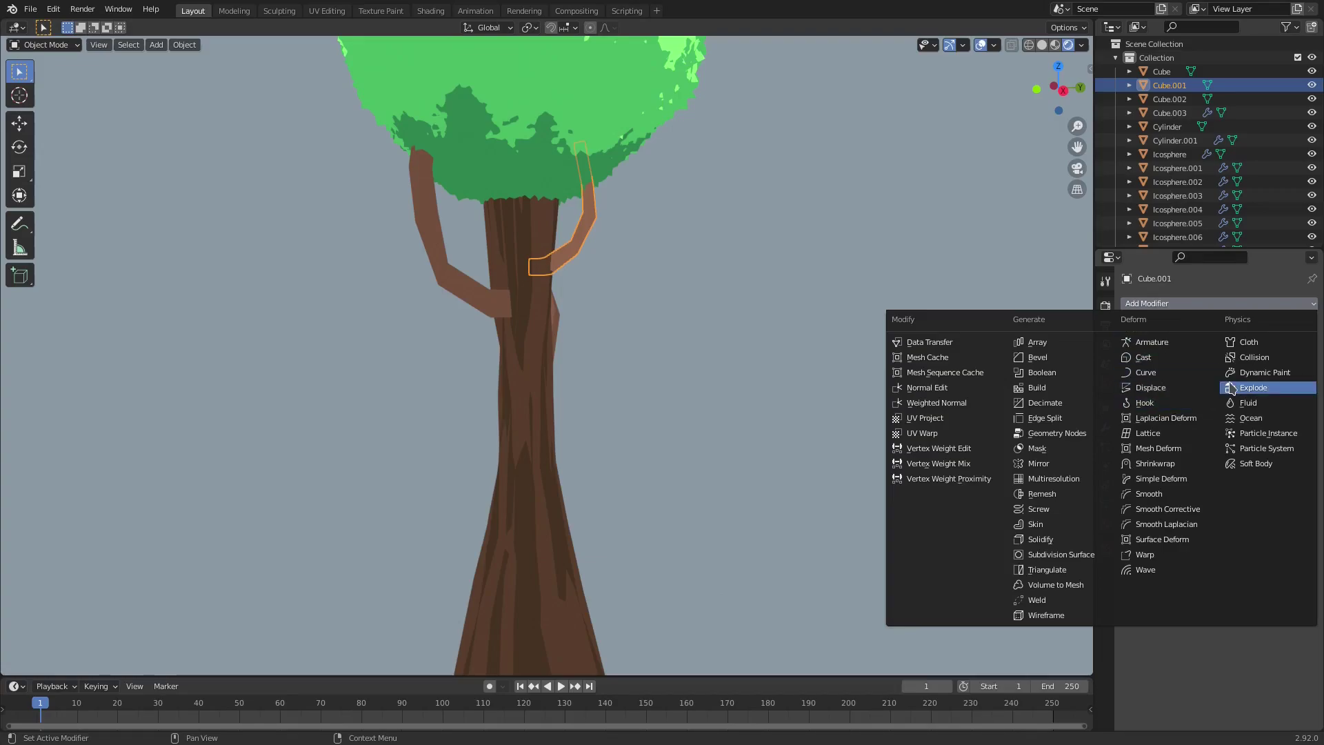
left_click(1151, 388)
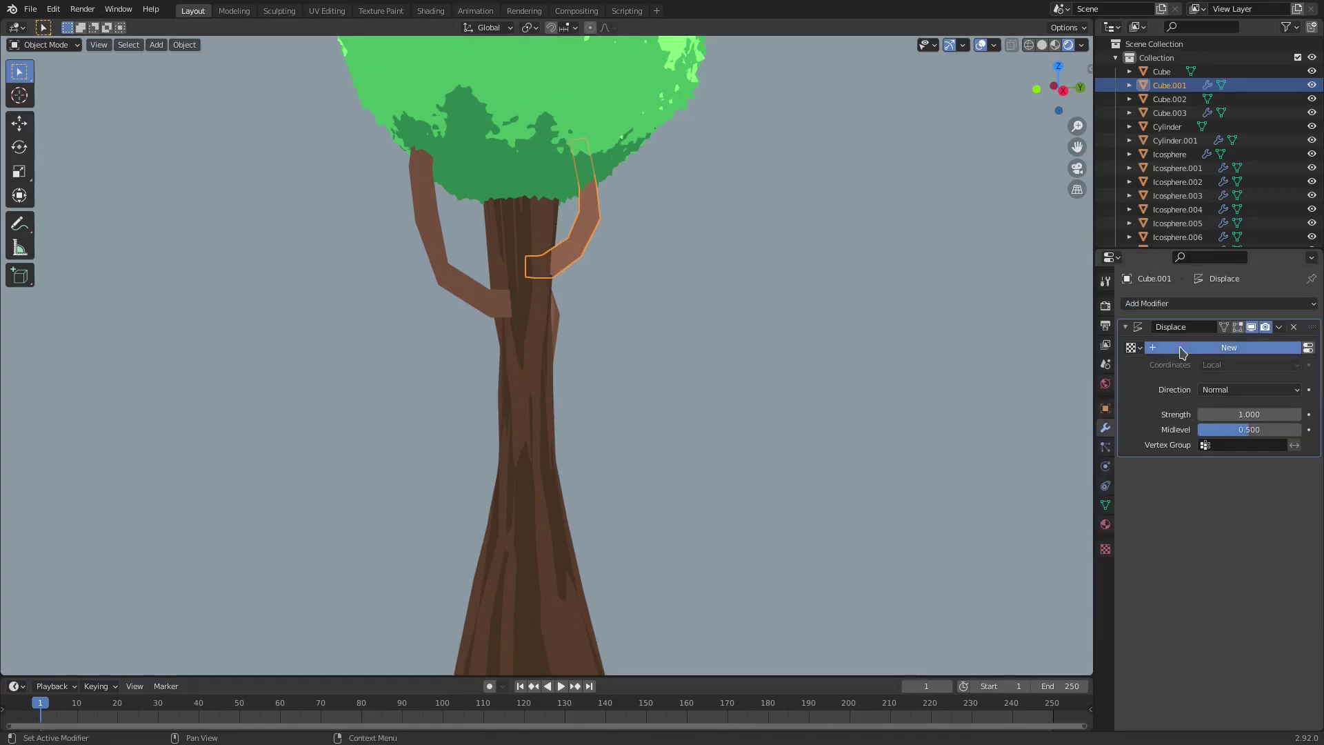
left_click(1229, 348)
key("ctrl+z")
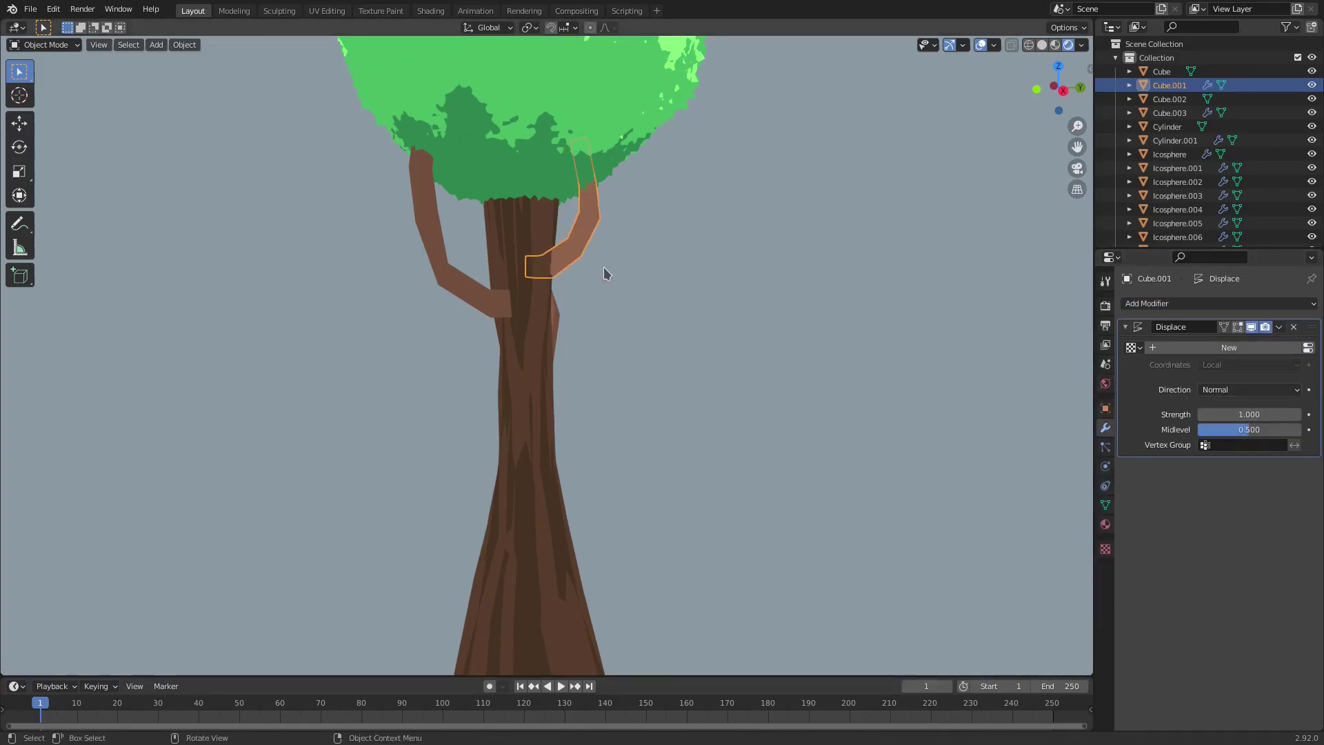
- Duplicate the short branch in place and remove the Displace modifier from the original
key("shift+d")
key("Escape")
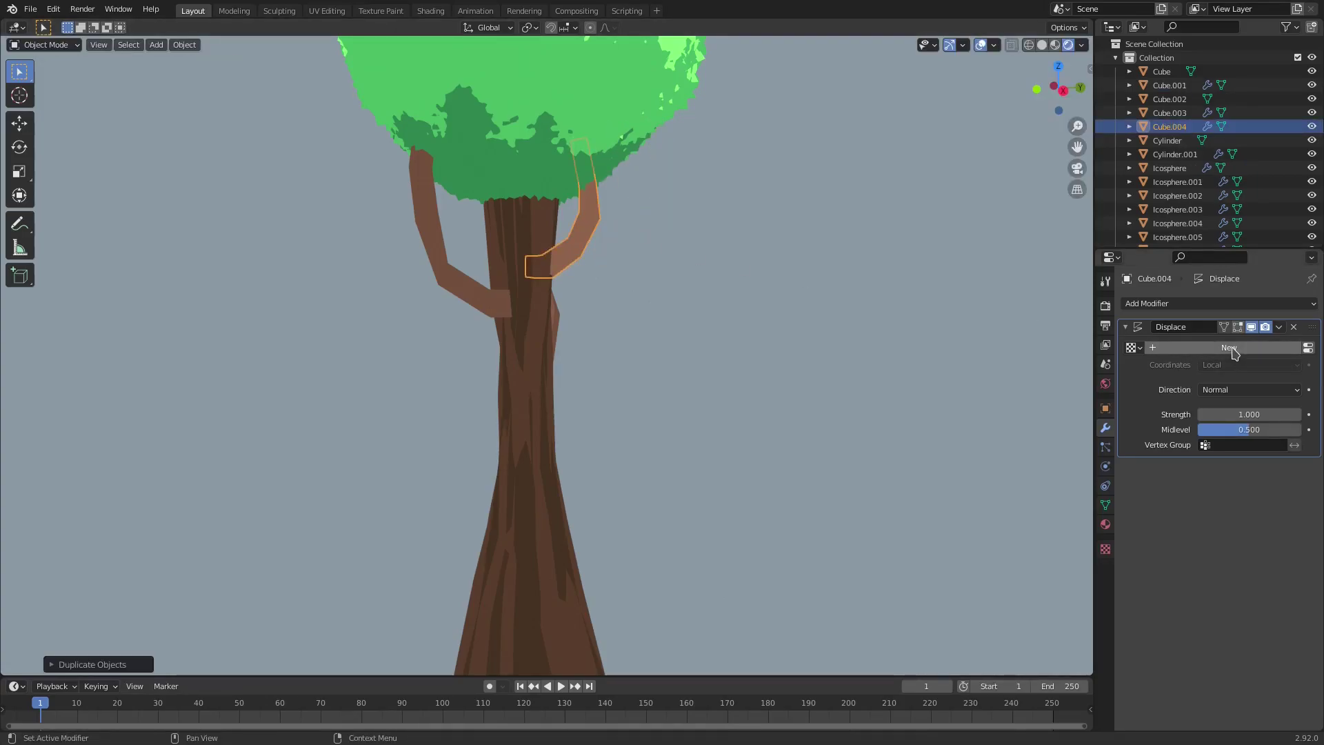
left_click(593, 235)
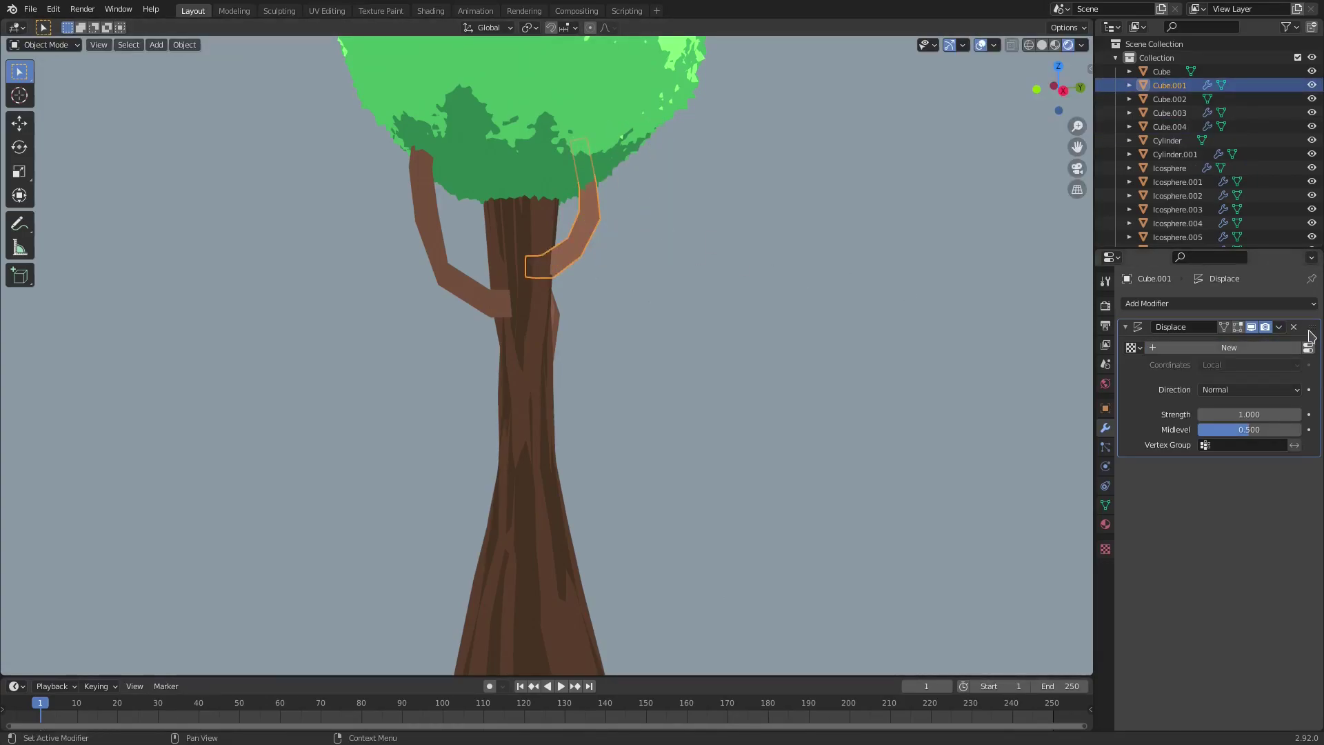
- Give the short branch copy's Displace modifier a new texture and set its strength to 0
left_click(582, 218)
scroll(800, 282, "up", 2)
middle_click_drag(800, 307, 800, 414, "shift")
left_click_drag(1248, 414, 1213, 415)
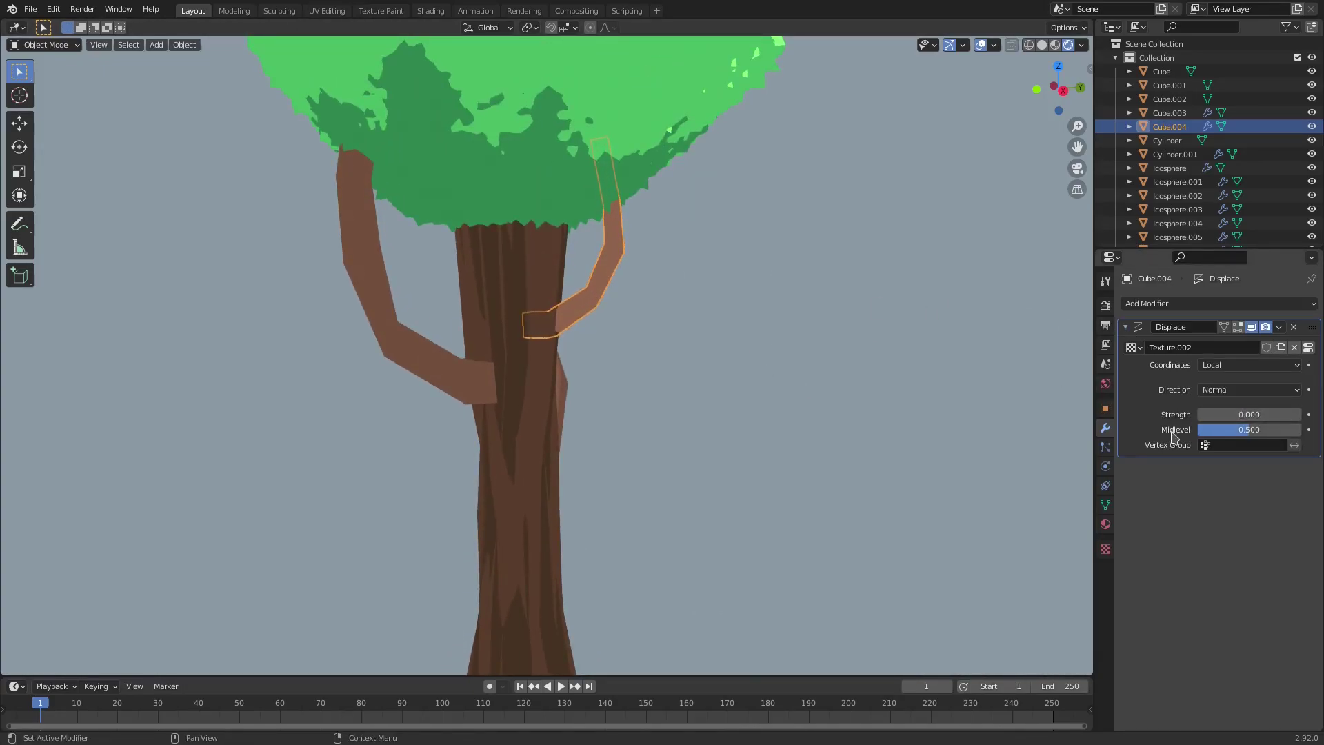
- Subdivide the whole mesh of the short branch copy in Edit Mode
key("Tab")
middle_click_drag(669, 262, 697, 331)
key("Tab")
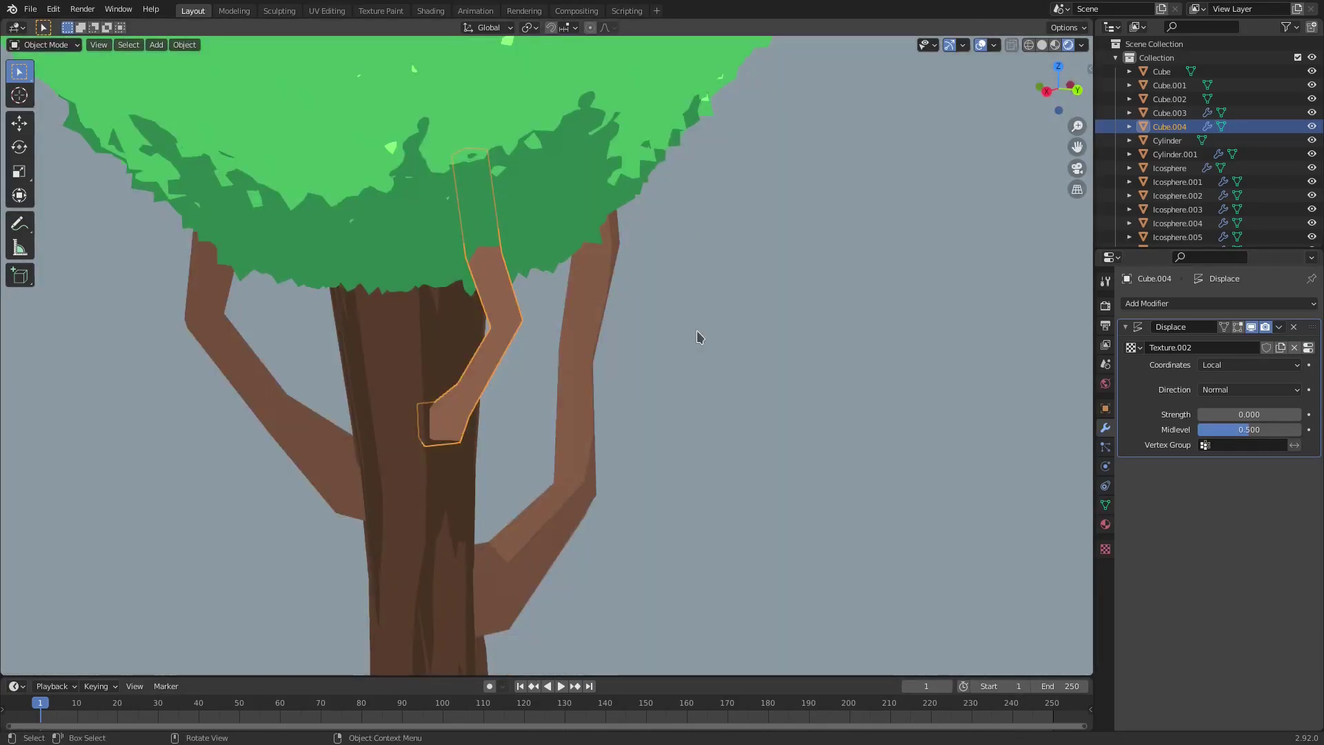
key("Tab")
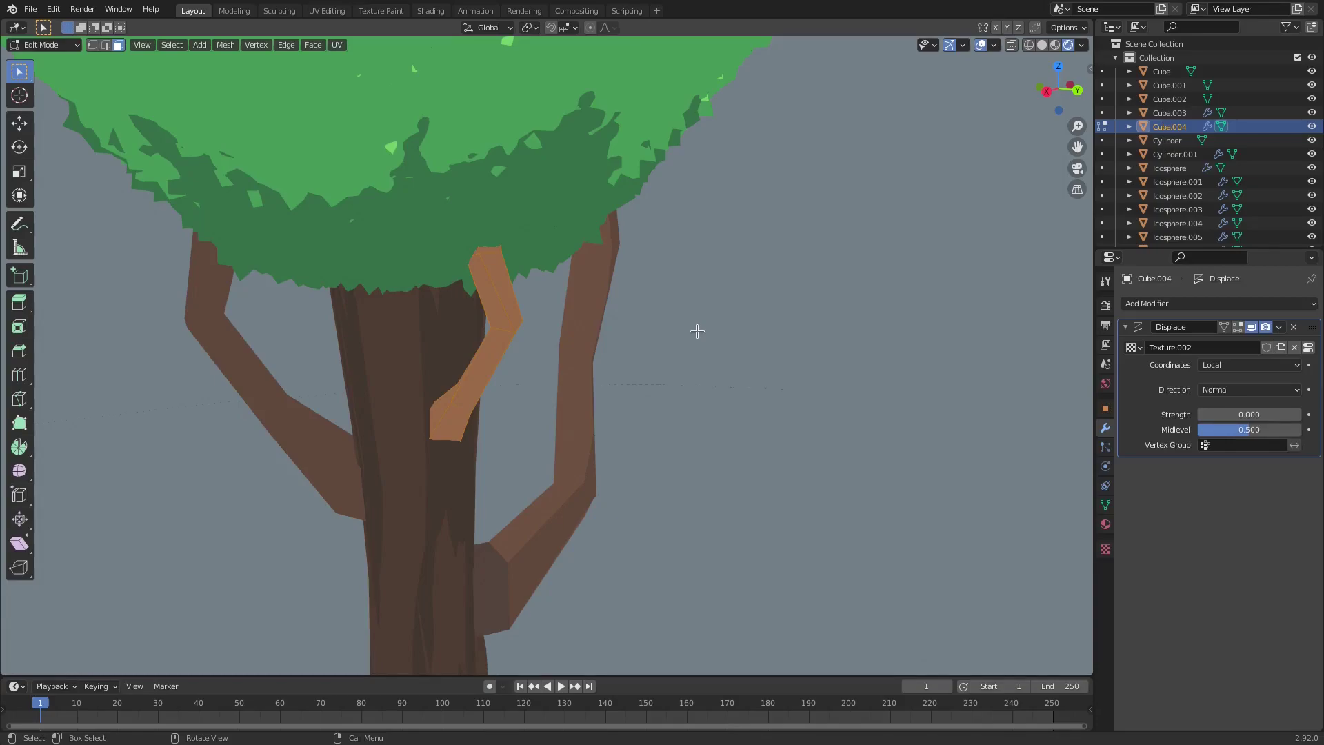
right_click(542, 298)
left_click(542, 298)
key("Tab")
- Set the short branch copy's Displace strength to -0.3 and give it its own lighter brown material
middle_click_drag(604, 342, 669, 344)
left_click_drag(1248, 415, 1176, 420)
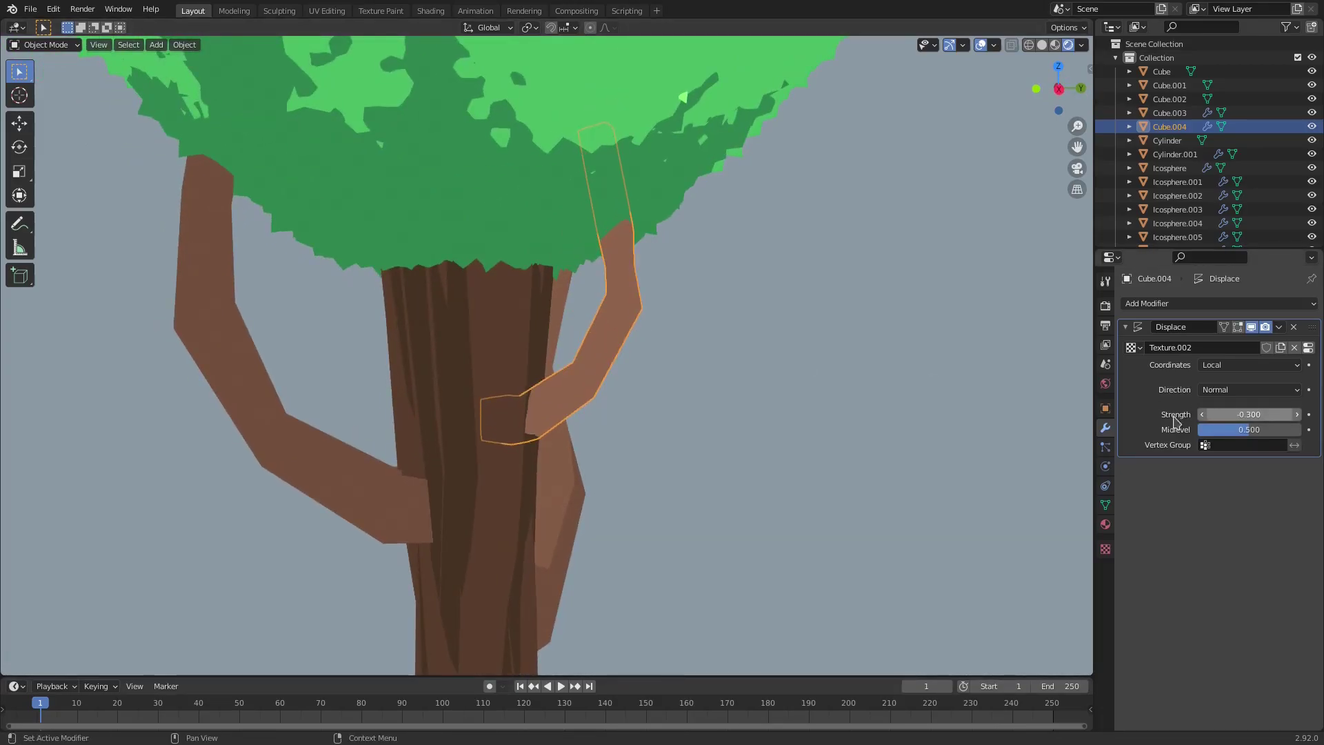
left_click(1106, 524)
left_click(1260, 471)
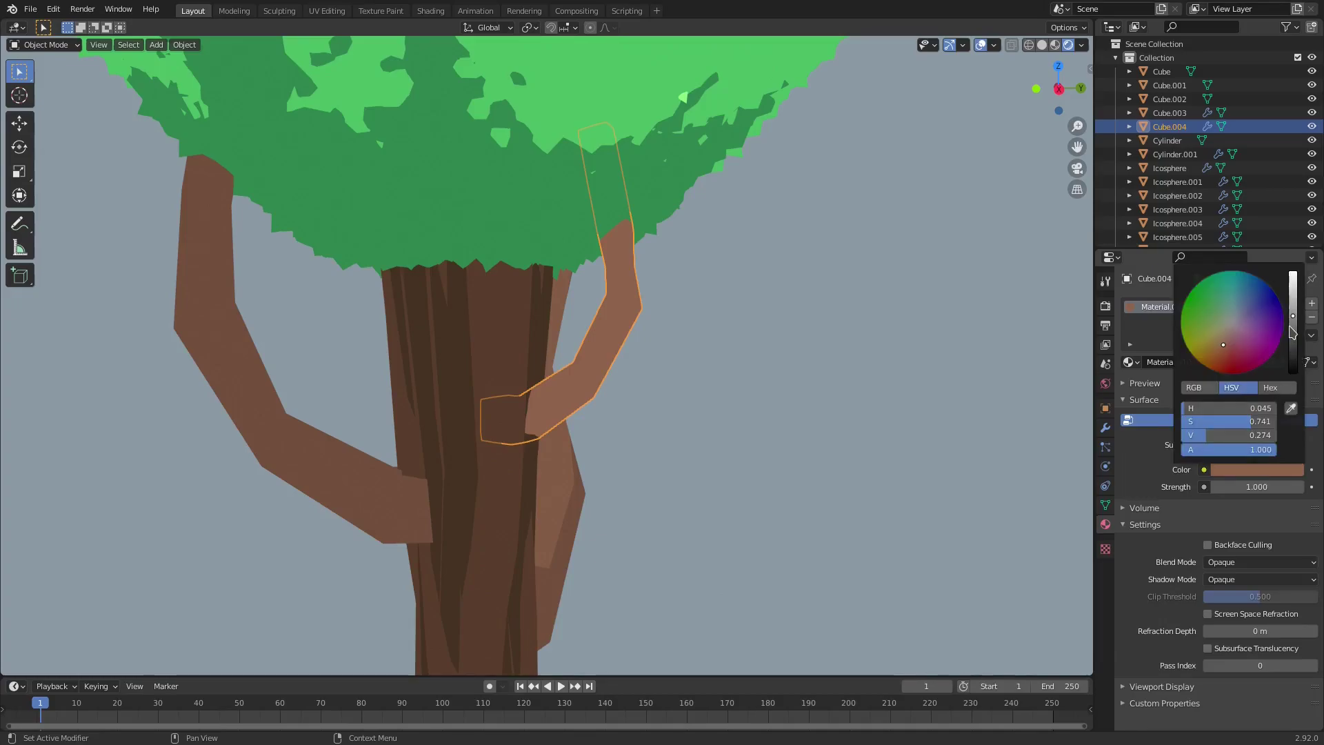
- Scale the short branch copy down to about 0.98, keeping it selected
key("s")
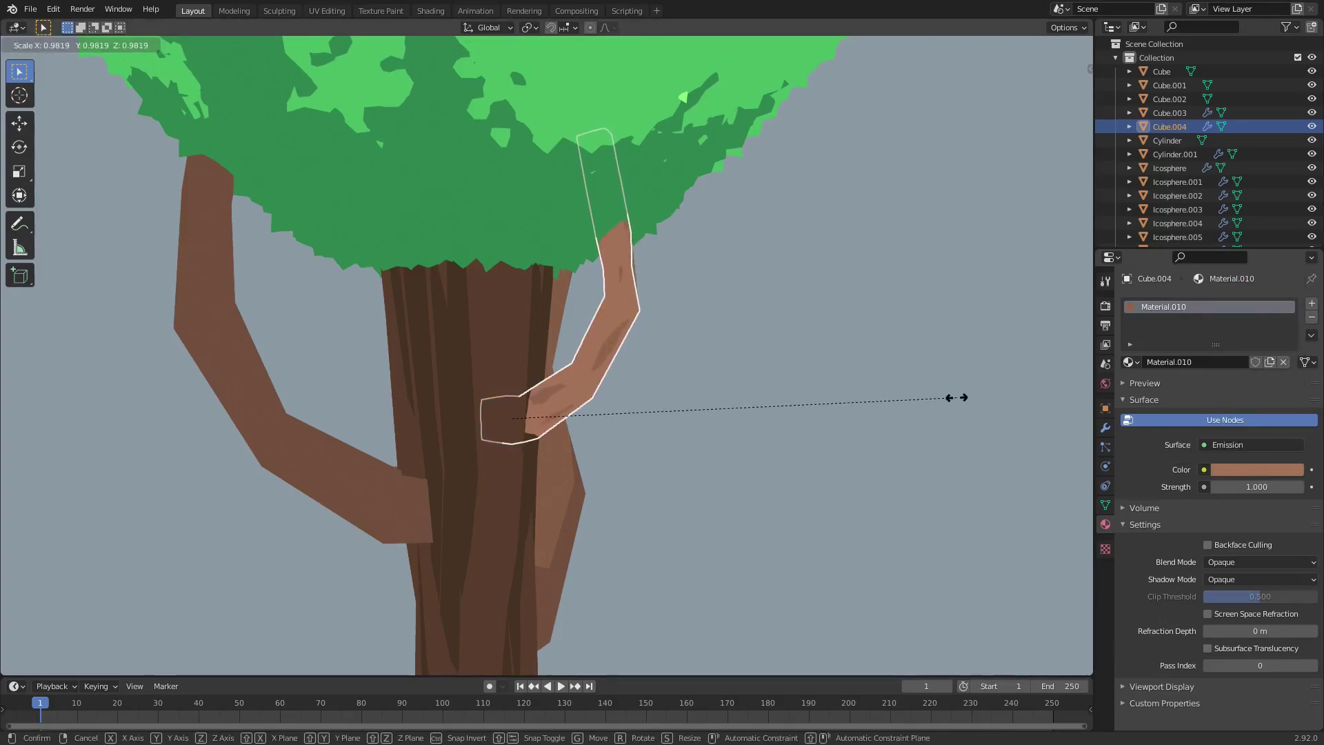
left_click(953, 394)
middle_click_drag(945, 393, 856, 383)
left_click(758, 382)
key("ctrl+z")
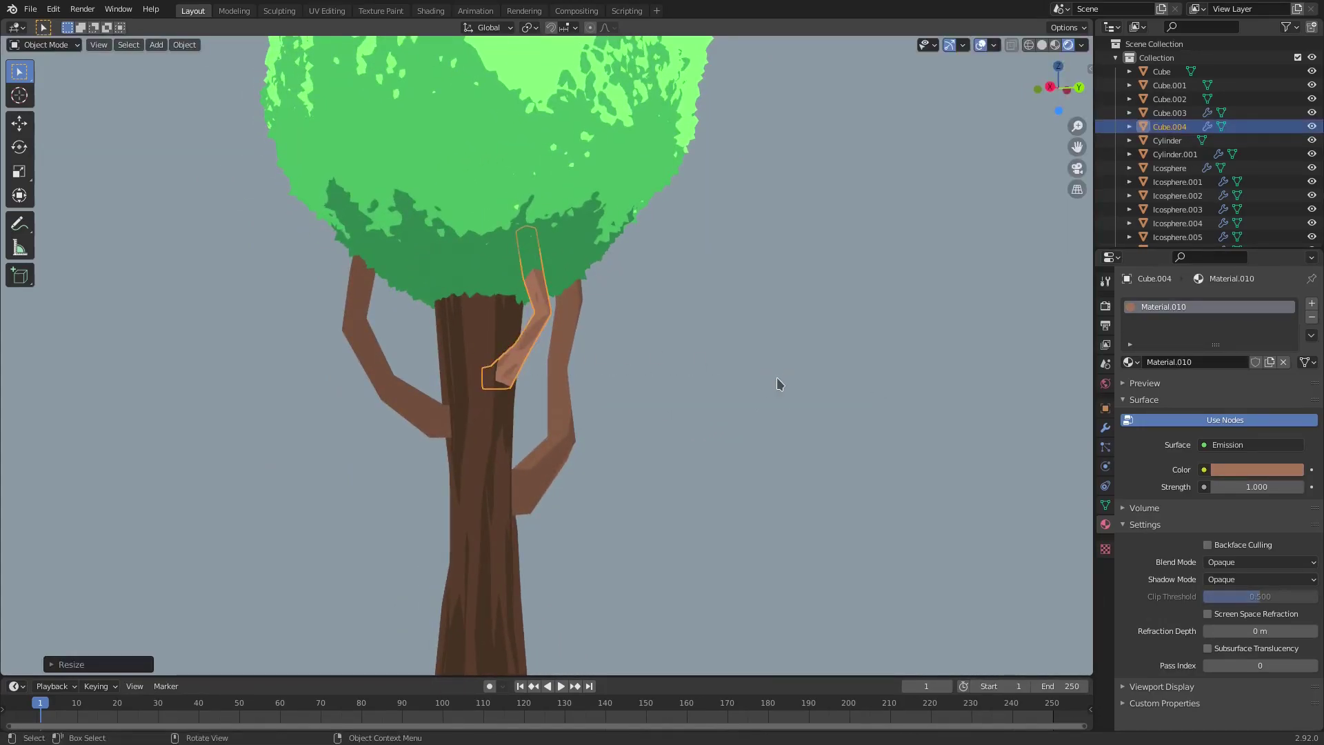
- Darken the short branch copy's emission colour to about H 0.045, S 0.737, V 0.220
left_click(1287, 472)
left_click_drag(1292, 312, 1292, 321)
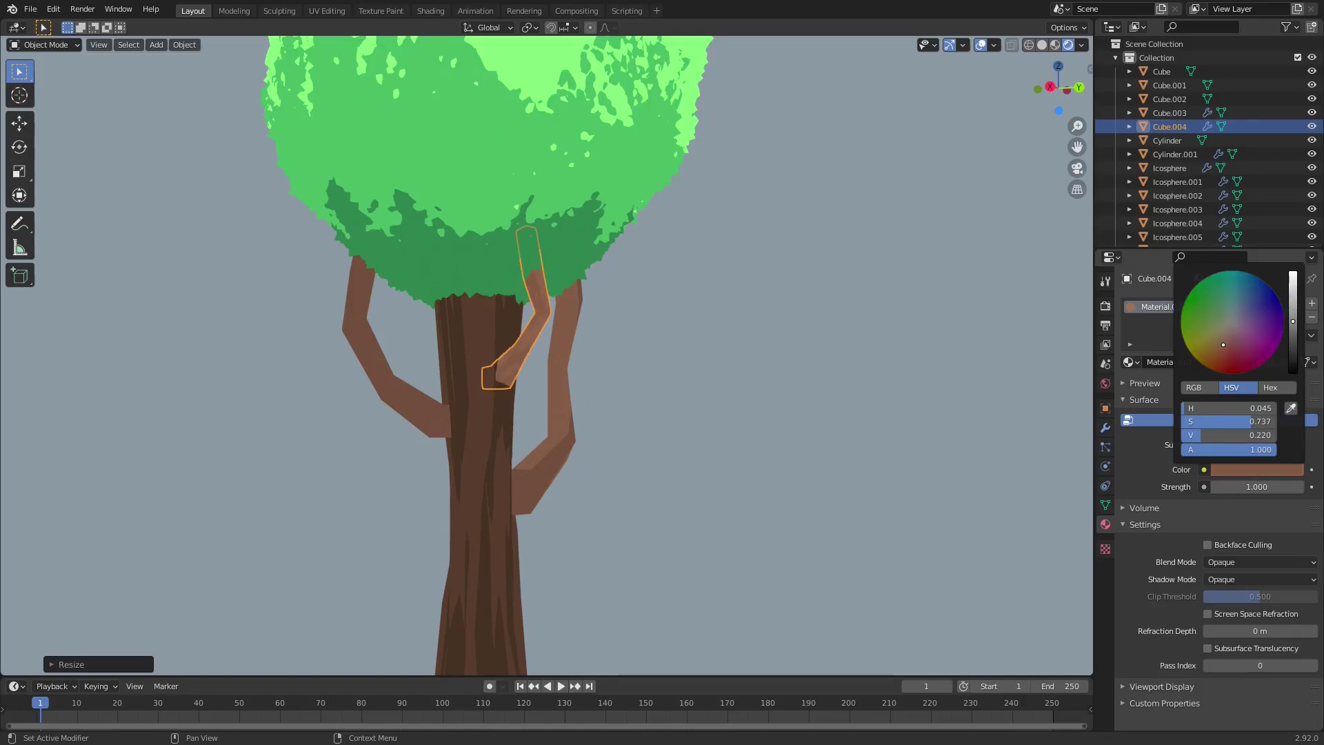
- Select all objects in the scene
middle_click_drag(897, 410, 837, 412)
key("a")
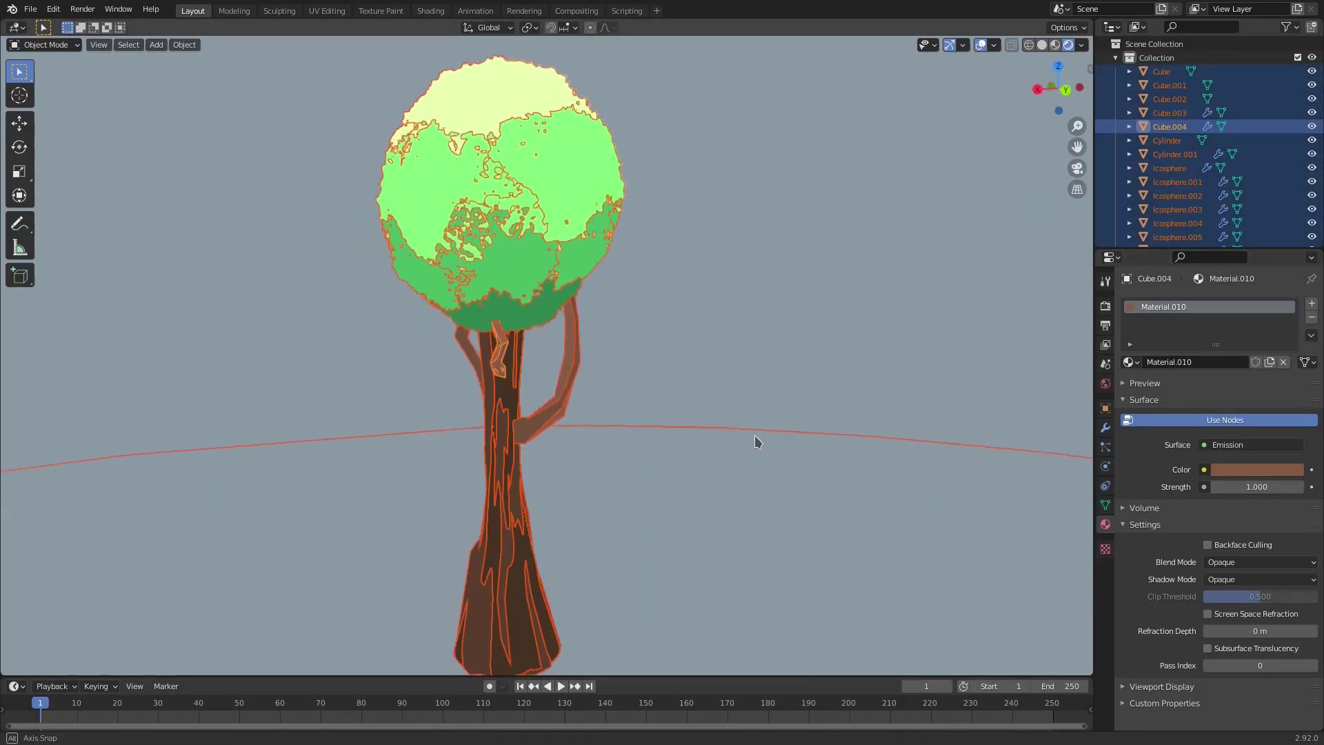